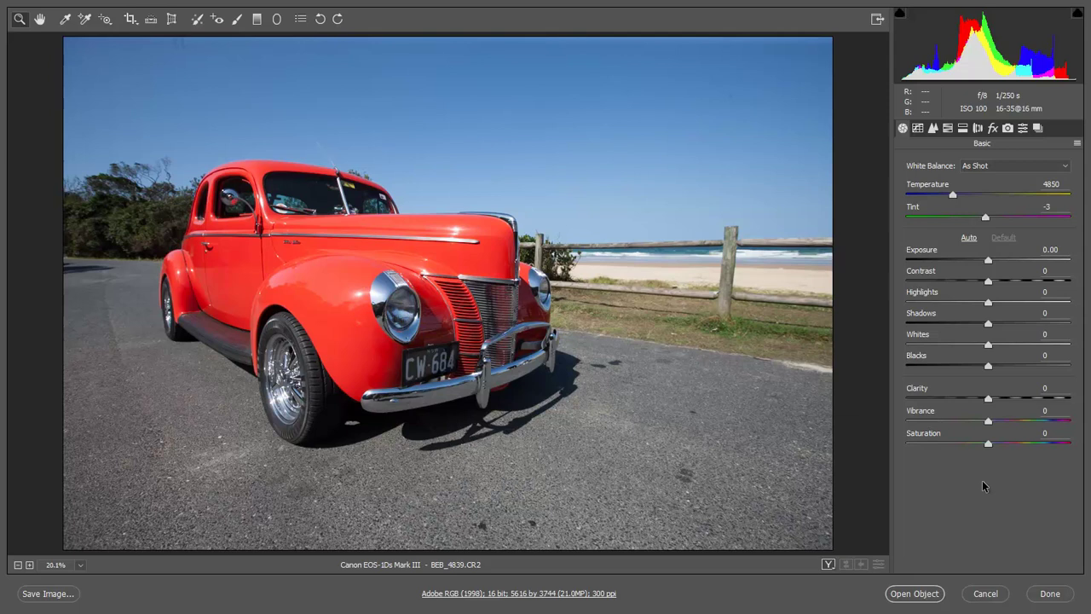
Remove chromatic aberration and enable the lens profile corrections for the raw car photo.
{"action": "left_click", "coordinate": [978, 129]}
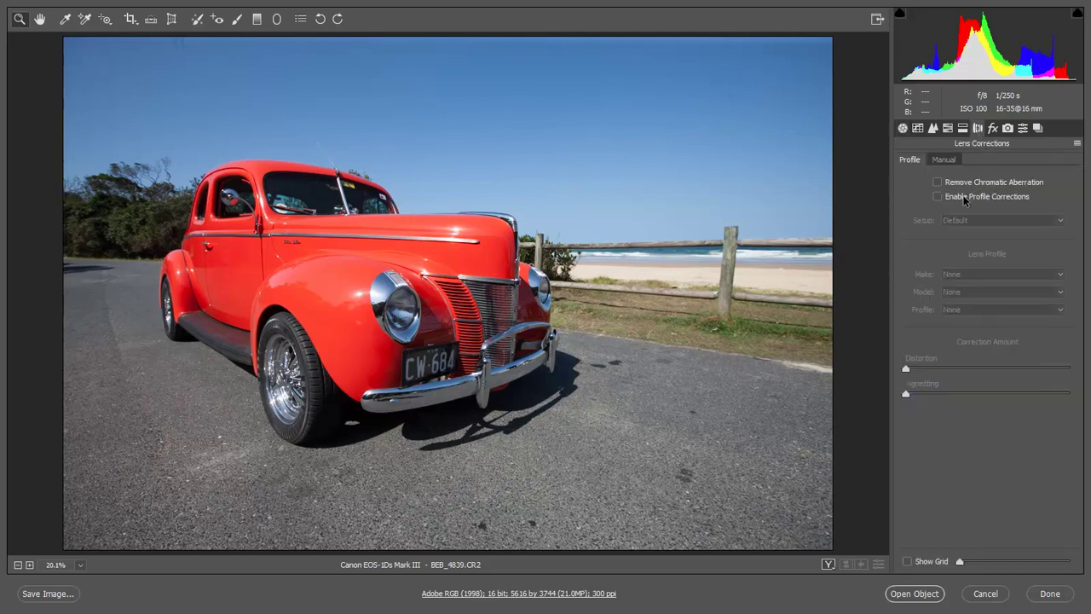
{"action": "left_click", "coordinate": [939, 183]}
{"action": "left_click", "coordinate": [939, 197]}
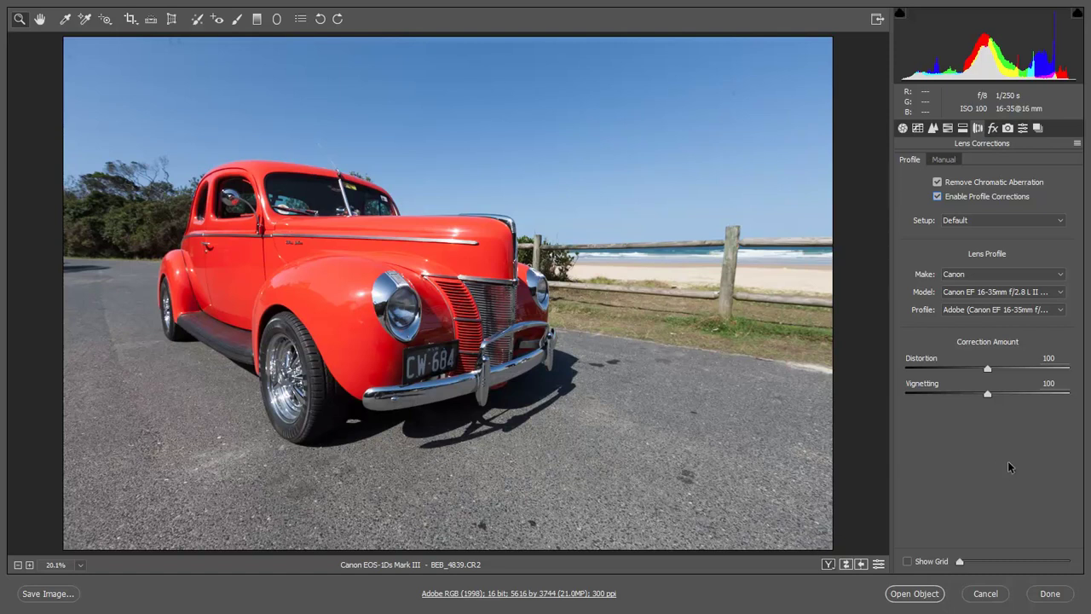
Set the photo's Exposure to +0.10 and open it as an object in Photoshop.
{"action": "left_click", "coordinate": [903, 128]}
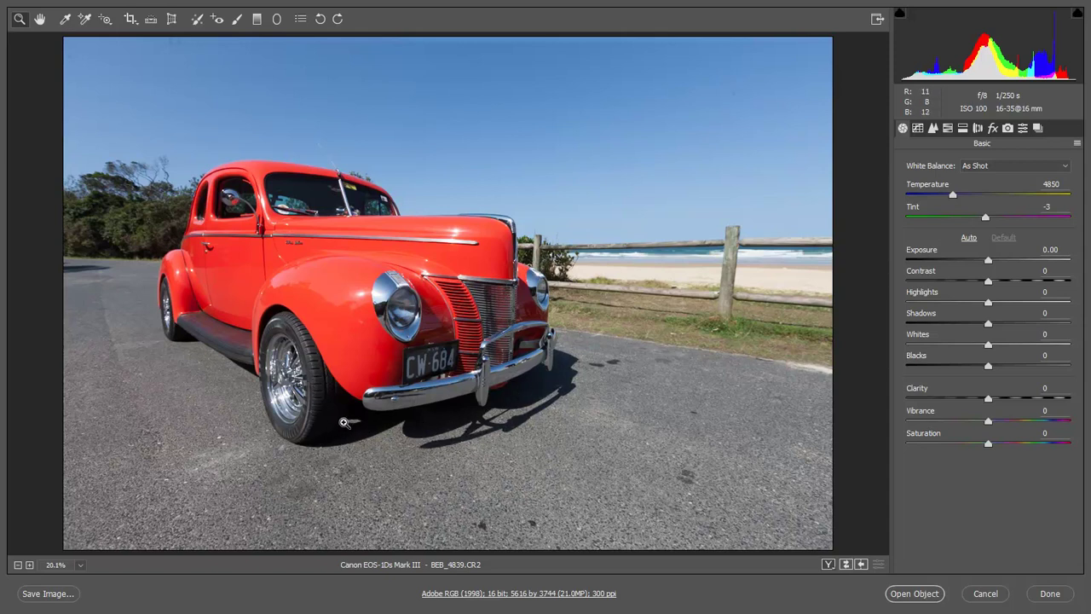
{"action": "left_click_drag", "start_coordinate": [994, 260], "coordinate": [1012, 260]}
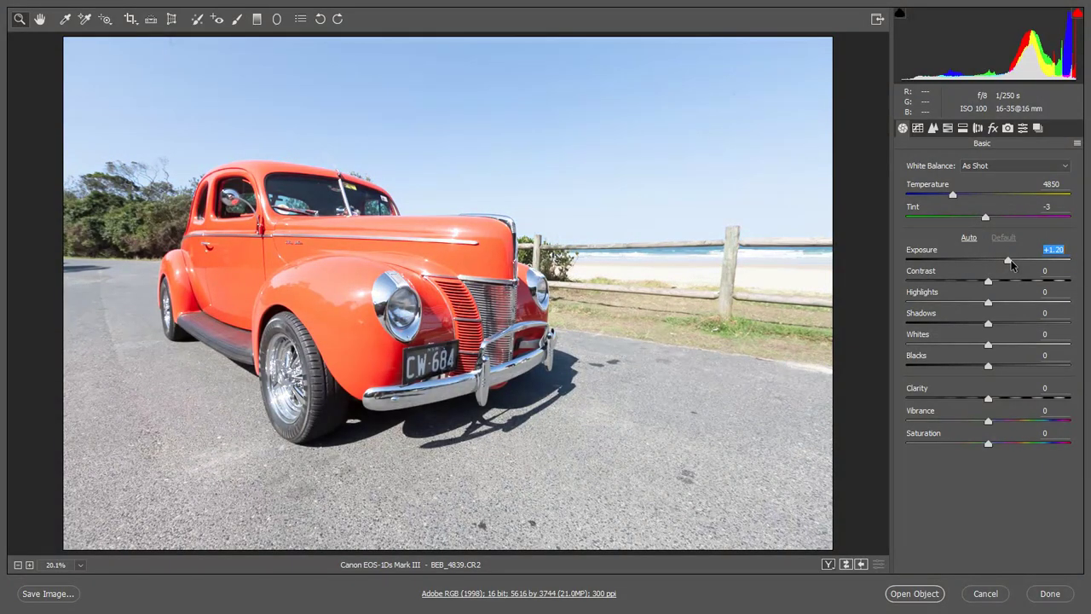
{"action": "left_click_drag", "start_coordinate": [1012, 260], "coordinate": [990, 260]}
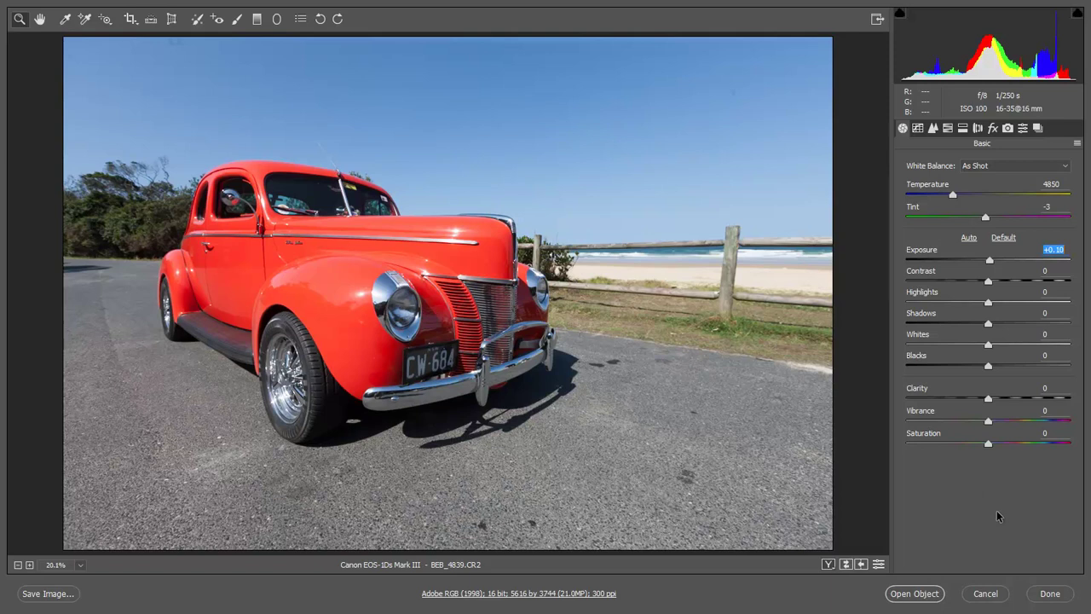
{"action": "left_click", "coordinate": [916, 595]}
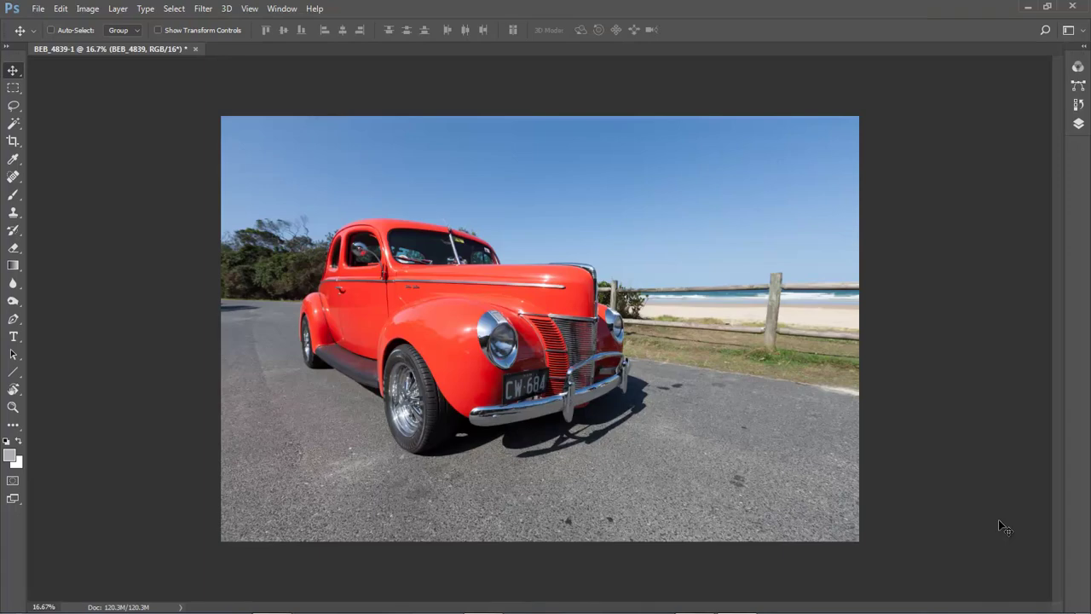
Add a white layer mask to the BEB_4839 layer and keep the expanded Layers panel docked beside the image.
{"action": "key", "text": "ctrl+0"}
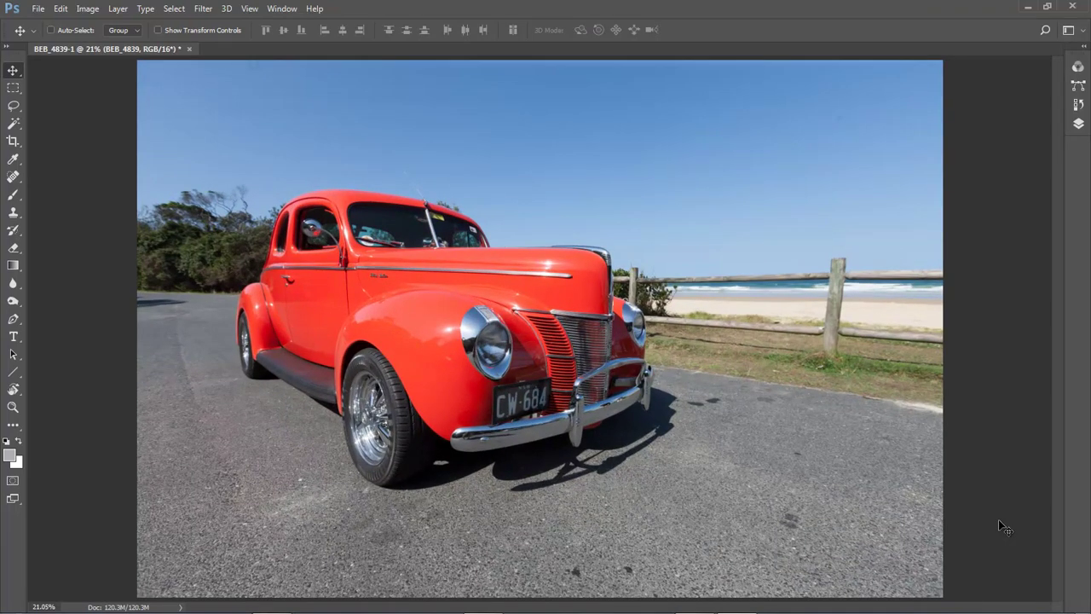
{"action": "left_click", "coordinate": [1079, 123]}
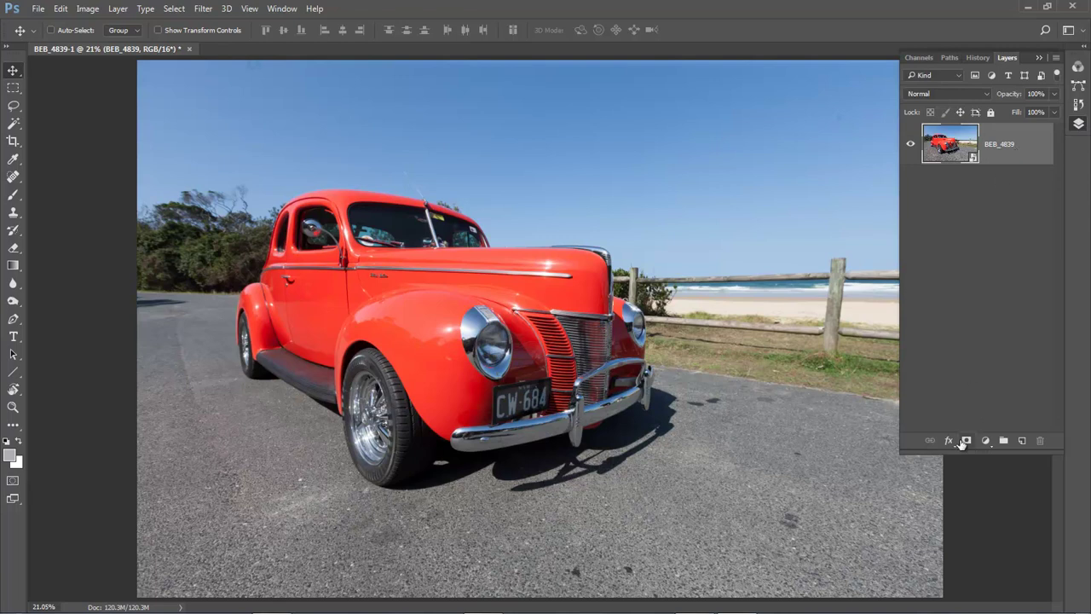
{"action": "left_click", "coordinate": [965, 442]}
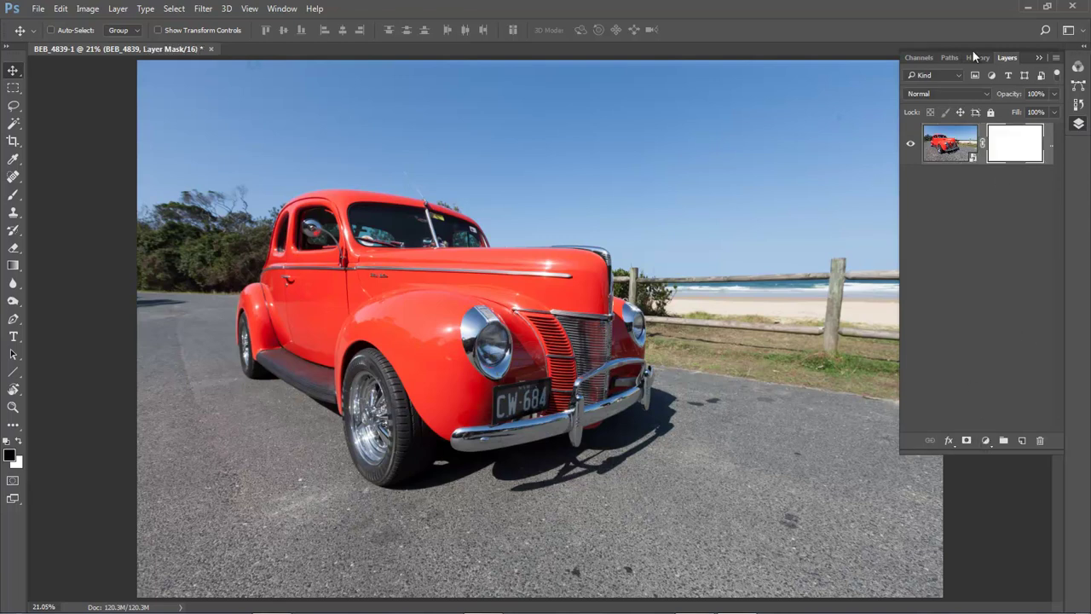
{"action": "left_click", "coordinate": [1026, 43]}
{"action": "left_click", "coordinate": [1083, 46]}
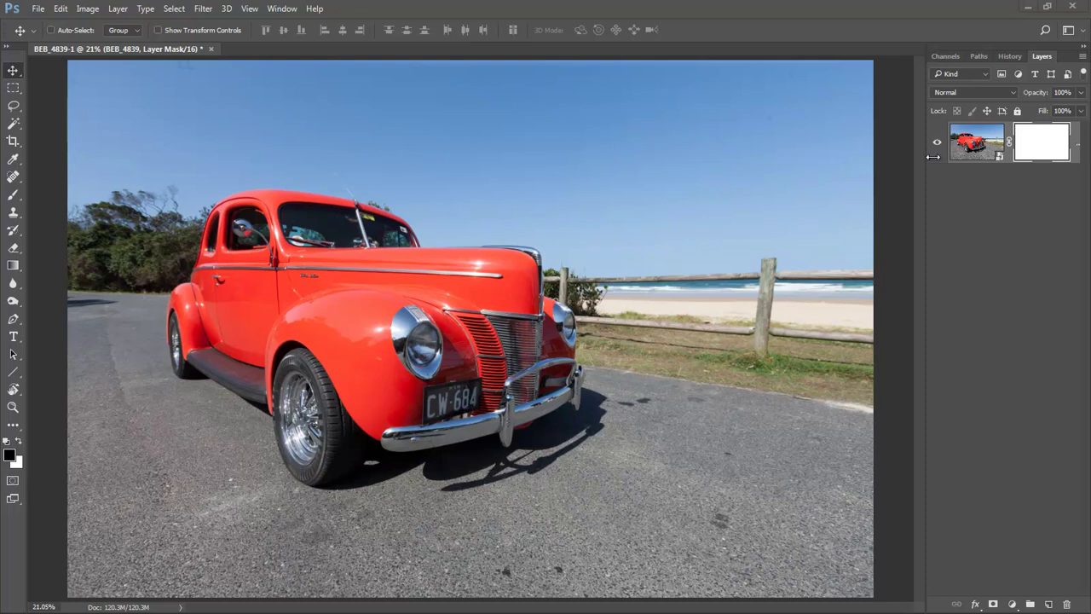
Edit the smart object's raw settings to lower the Blues saturation to -98 and apply the change.
{"action": "left_click", "coordinate": [977, 147]}
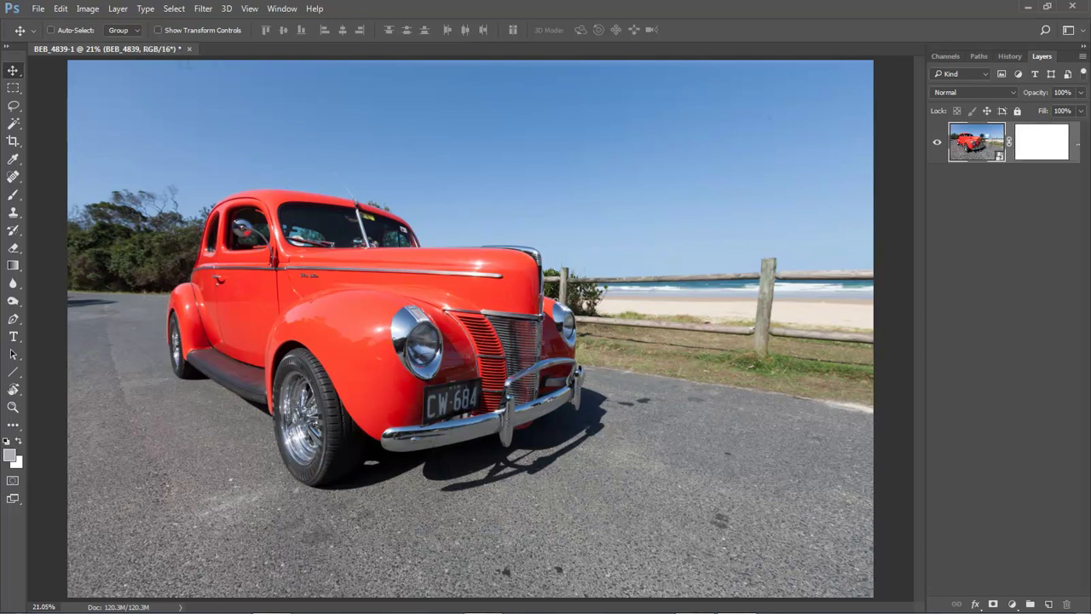
{"action": "double_click", "coordinate": [981, 143]}
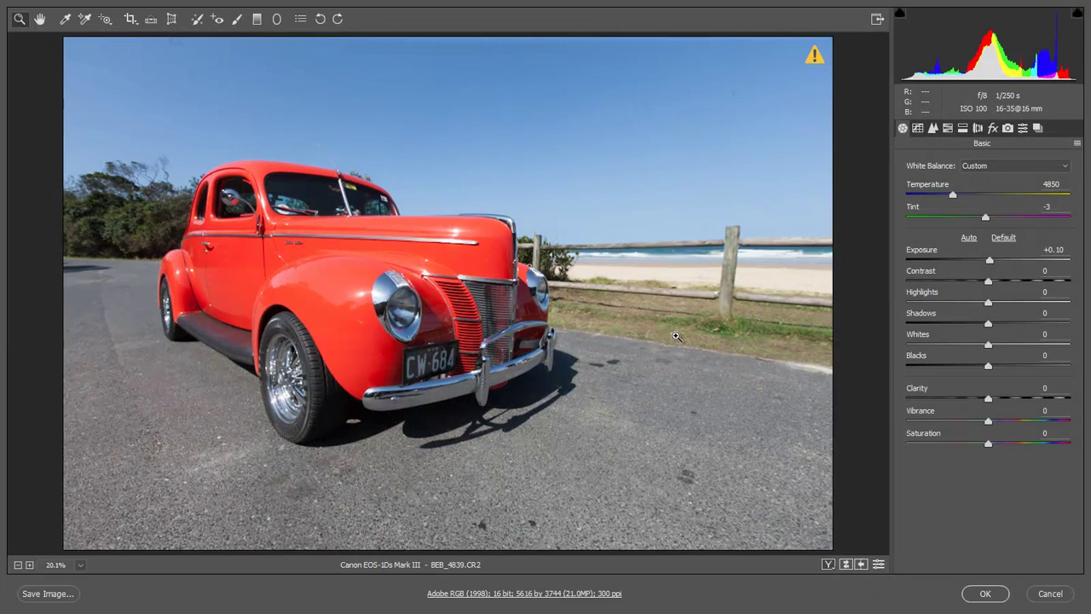
{"action": "left_click", "coordinate": [948, 129]}
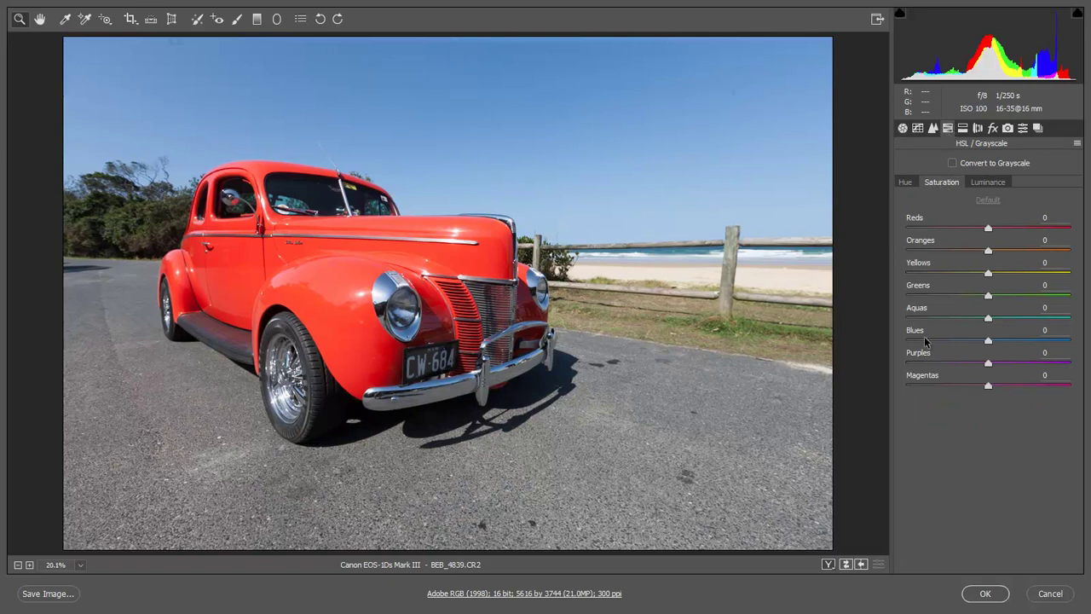
{"action": "left_click_drag", "start_coordinate": [987, 345], "coordinate": [915, 343]}
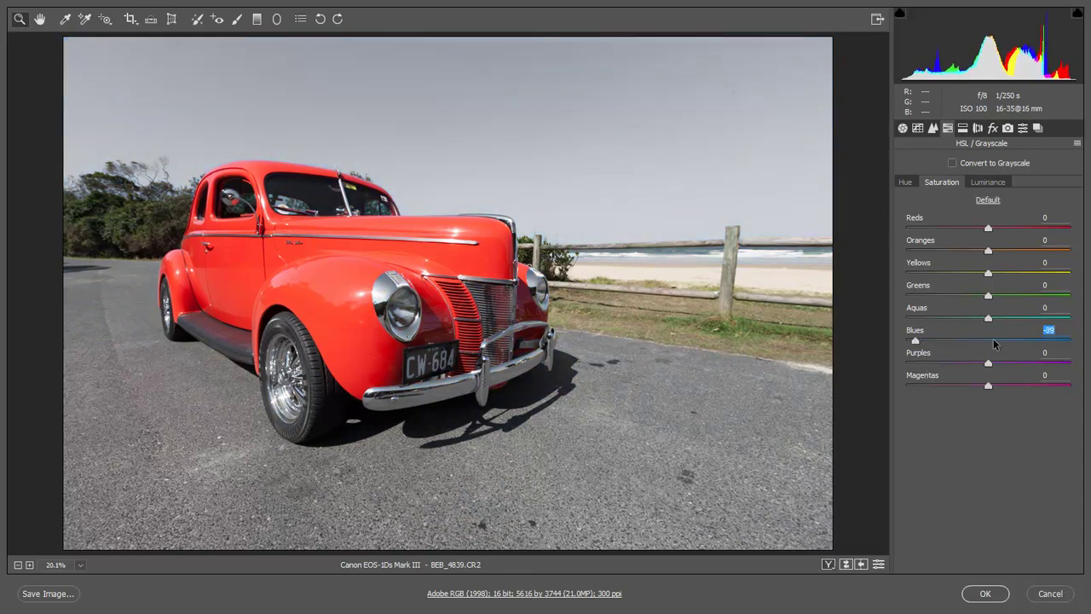
{"action": "left_click", "coordinate": [990, 341]}
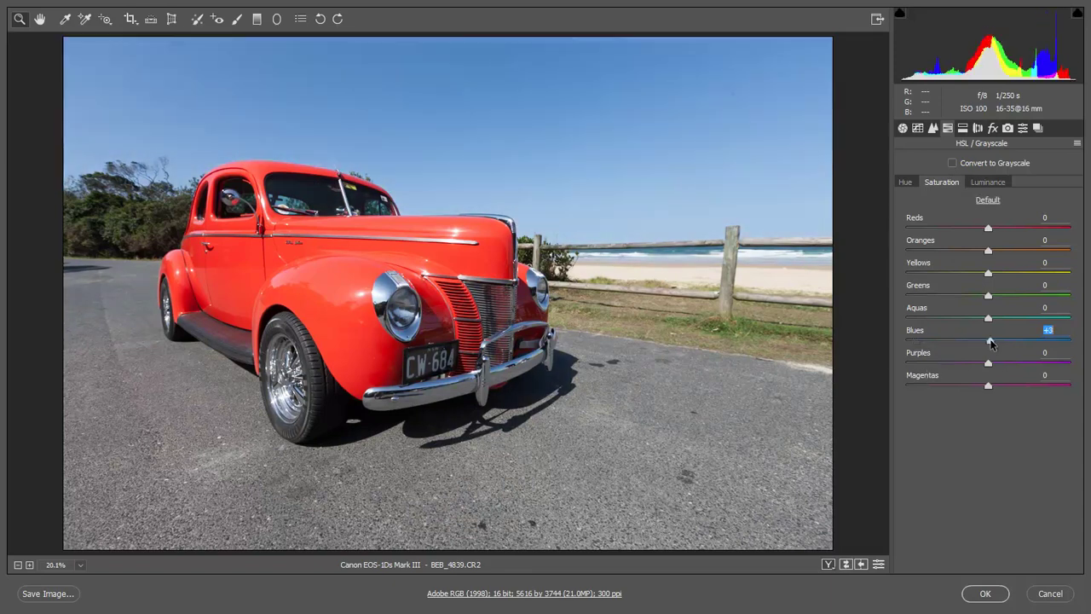
{"action": "left_click", "coordinate": [907, 340]}
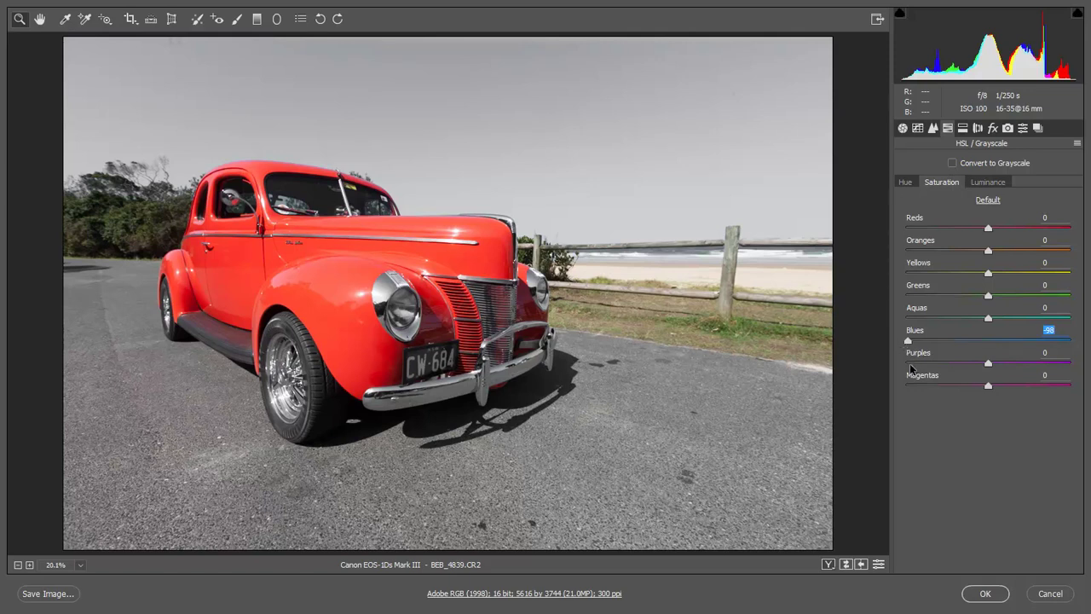
{"action": "left_click", "coordinate": [984, 594]}
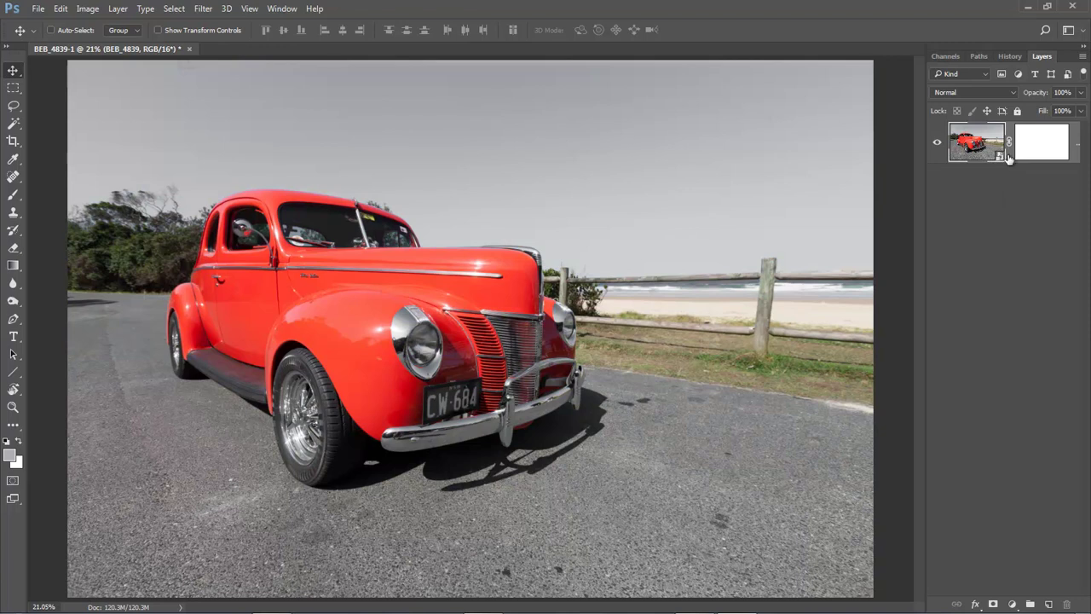
Make the layer mask active and magnify the car's rear roofline above the side window to 300%.
{"action": "left_click", "coordinate": [1045, 142]}
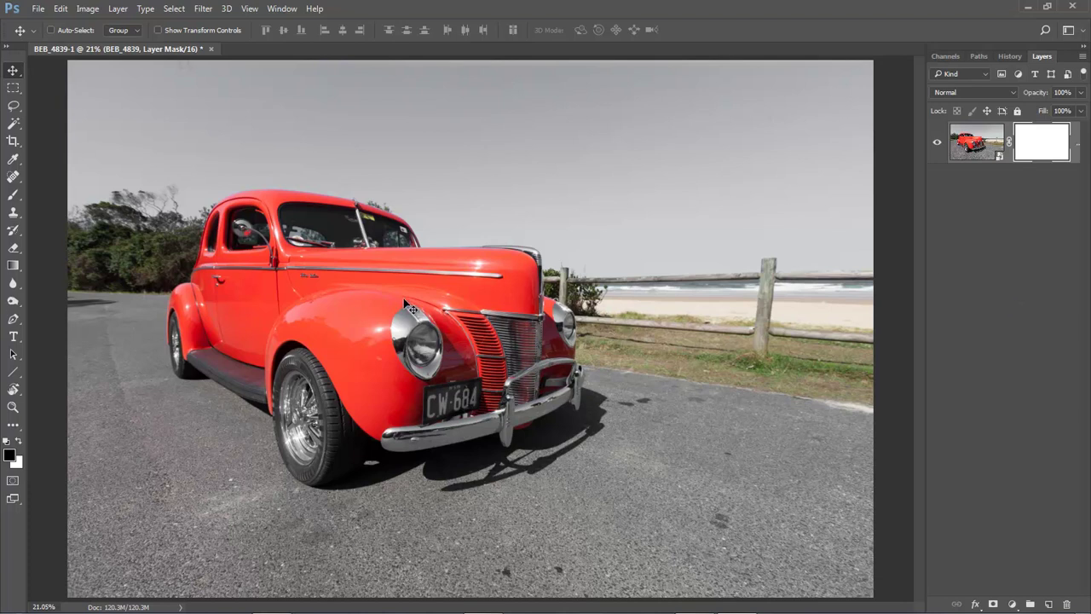
{"action": "left_click", "coordinate": [13, 407]}
{"action": "left_click", "coordinate": [451, 300]}
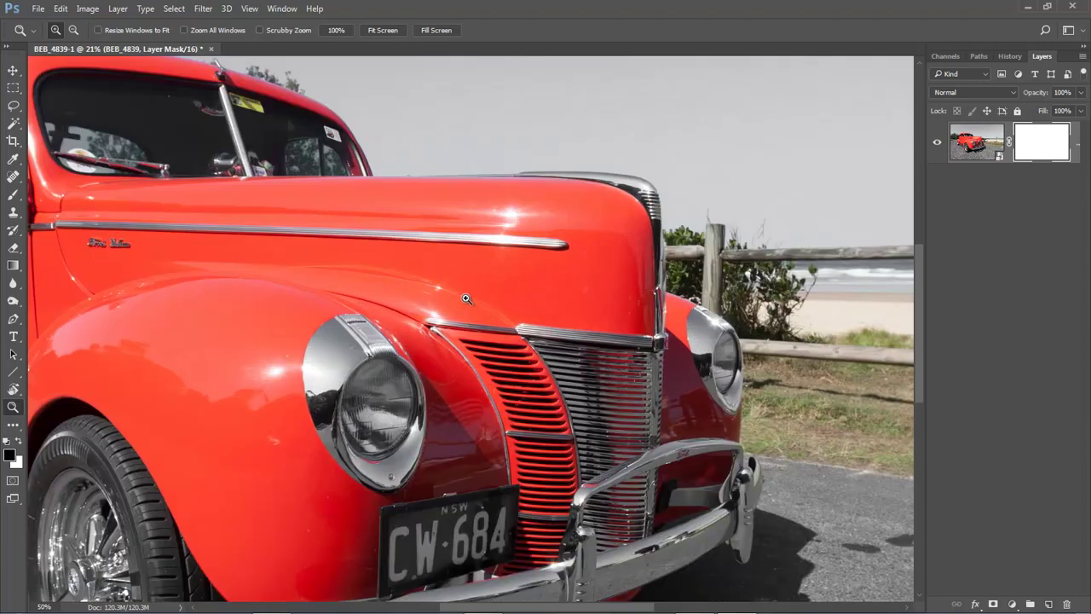
{"action": "left_click_drag", "start_coordinate": [103, 175], "coordinate": [850, 437]}
{"action": "double_click", "coordinate": [375, 253]}
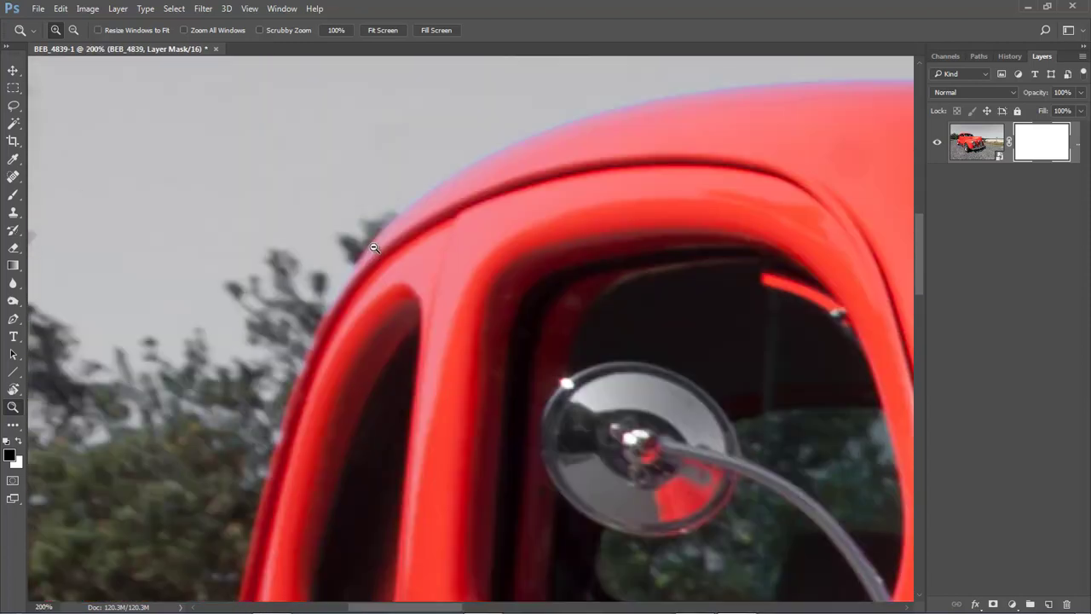
{"action": "left_click", "coordinate": [380, 253]}
{"action": "left_click", "coordinate": [441, 255]}
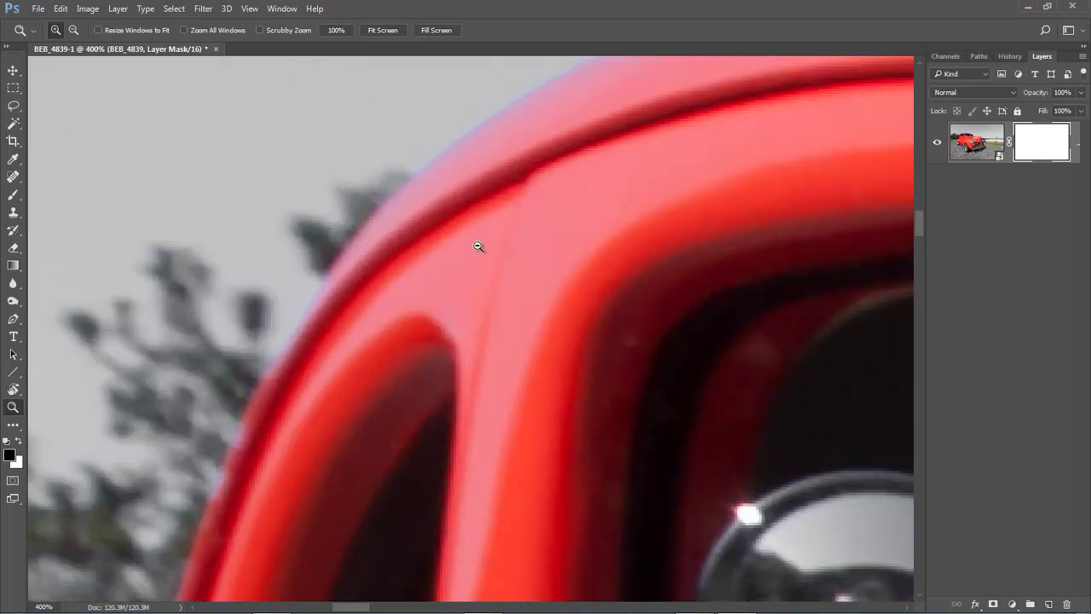
{"action": "left_click", "coordinate": [481, 246], "text": "alt"}
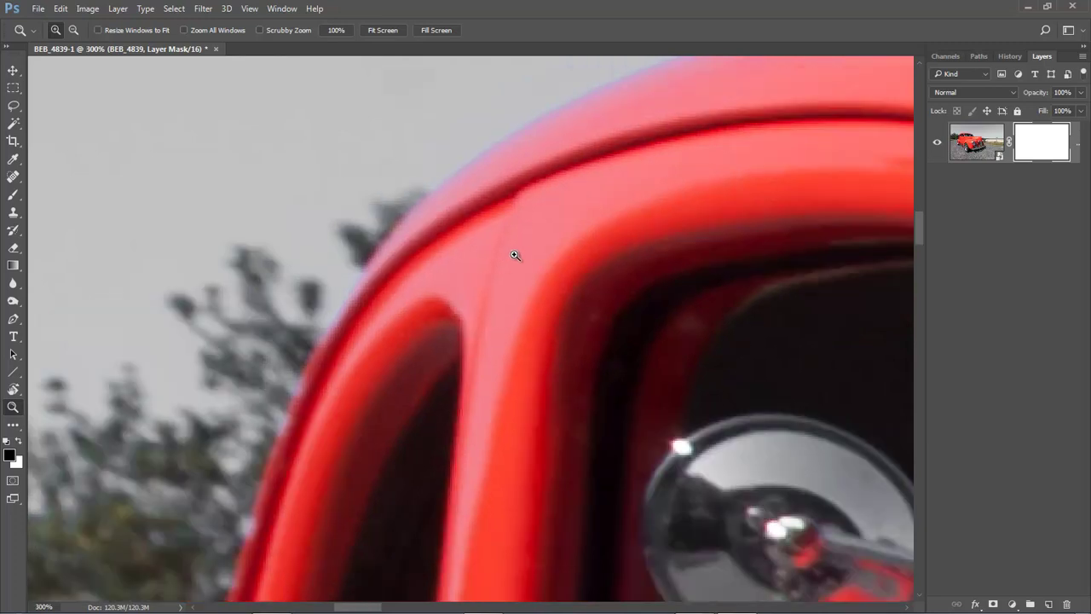
{"action": "left_click_drag", "start_coordinate": [524, 265], "coordinate": [341, 349]}
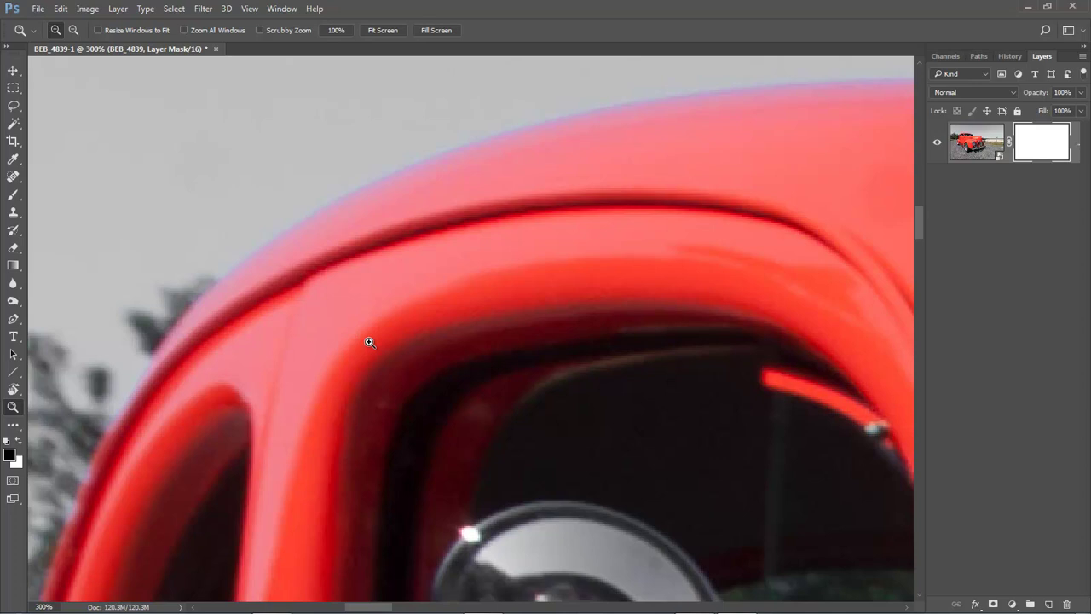
Try rotating the canvas view to -12° around the roofline, and reset it to 0°.
{"action": "left_click", "coordinate": [21, 392]}
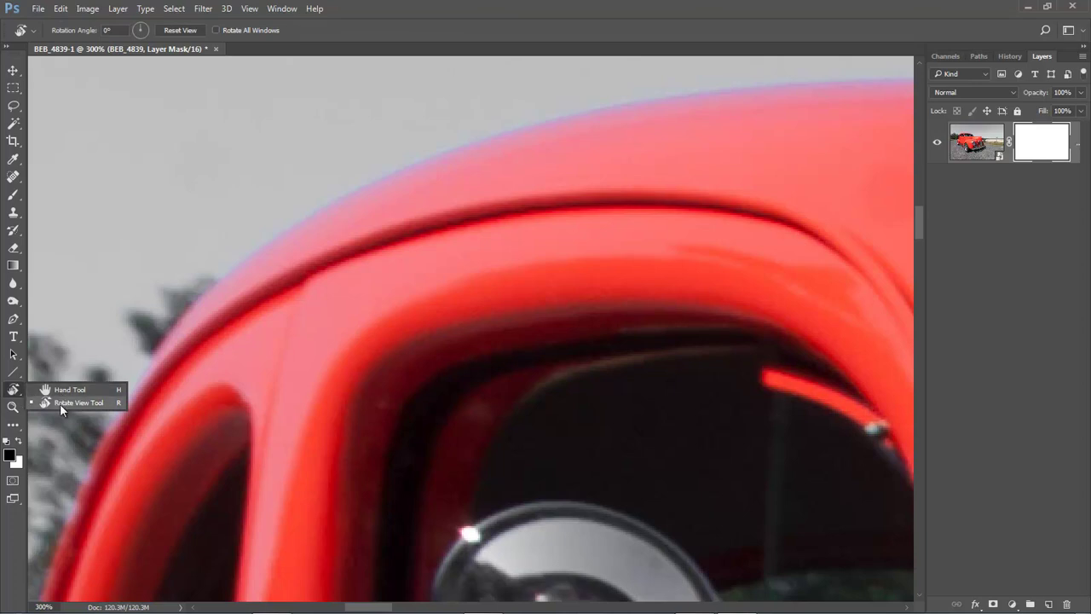
{"action": "left_click", "coordinate": [62, 402]}
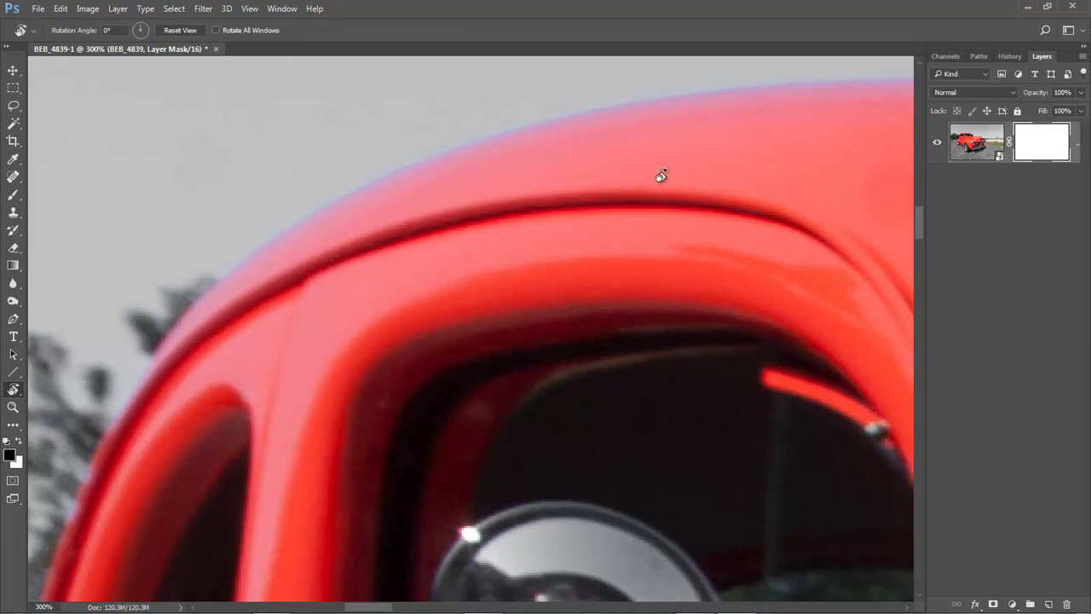
{"action": "left_click_drag", "start_coordinate": [668, 174], "coordinate": [575, 224]}
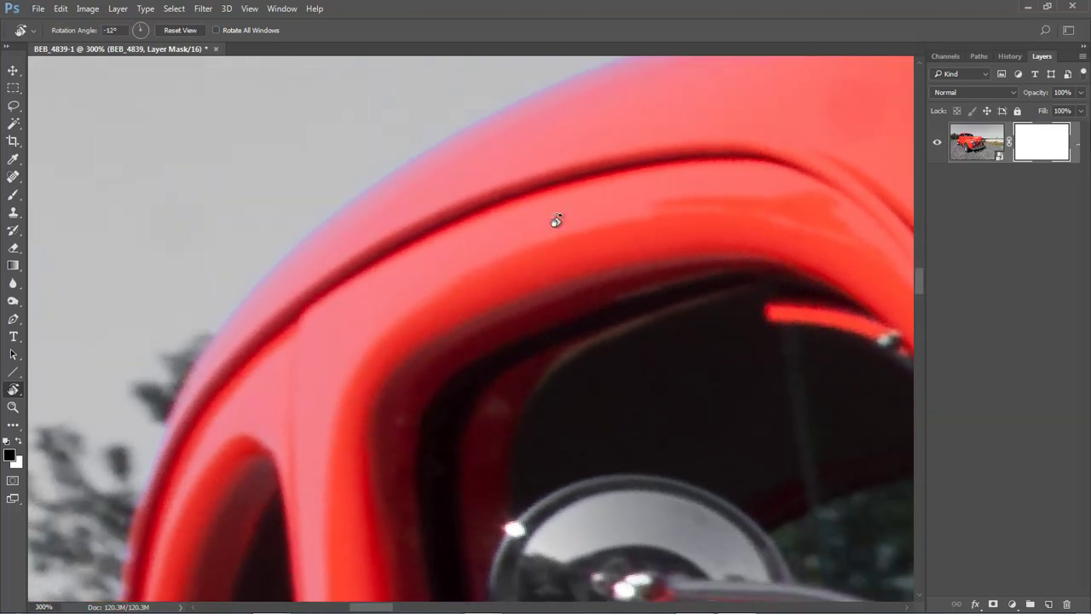
{"action": "left_click_drag", "start_coordinate": [597, 226], "coordinate": [549, 230]}
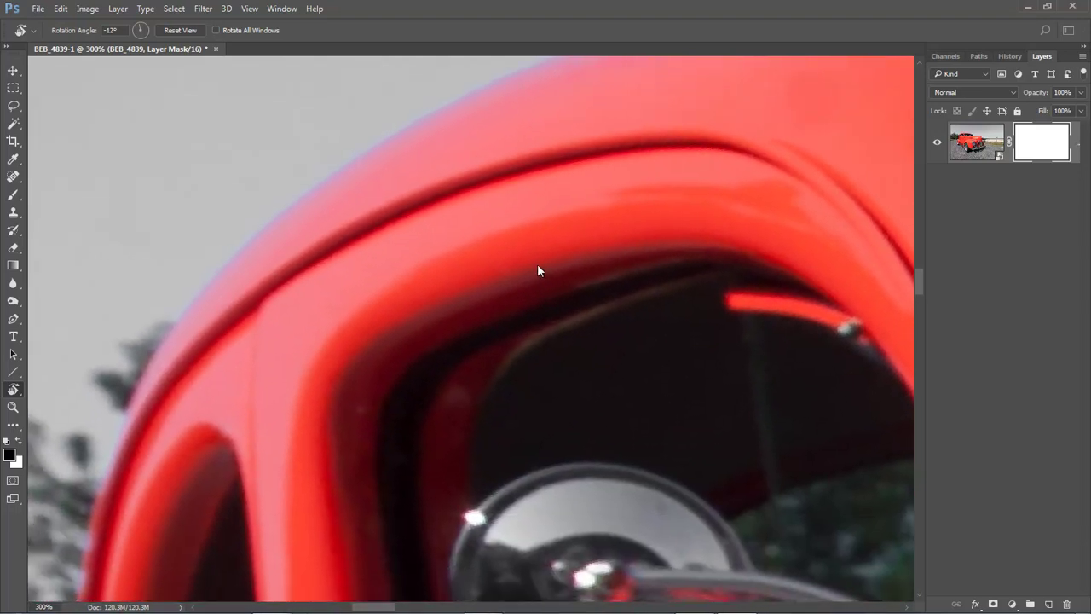
{"action": "double_click", "coordinate": [13, 391]}
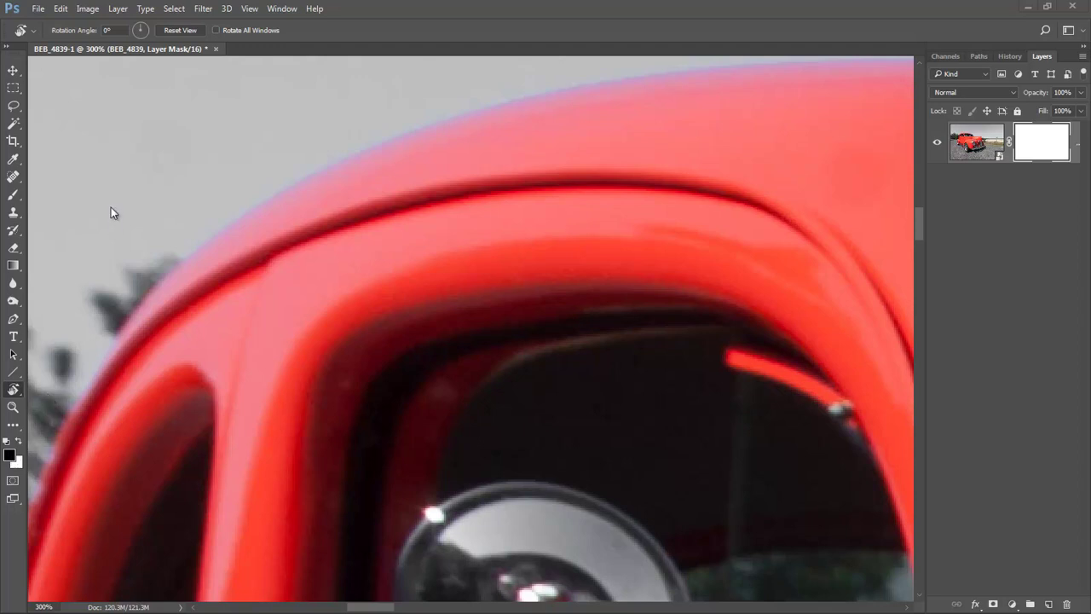
Try the size 6 Brush in black on the mask, painting a closed zigzag of connected straight strokes in the sky, and remove it.
{"action": "left_click", "coordinate": [22, 200]}
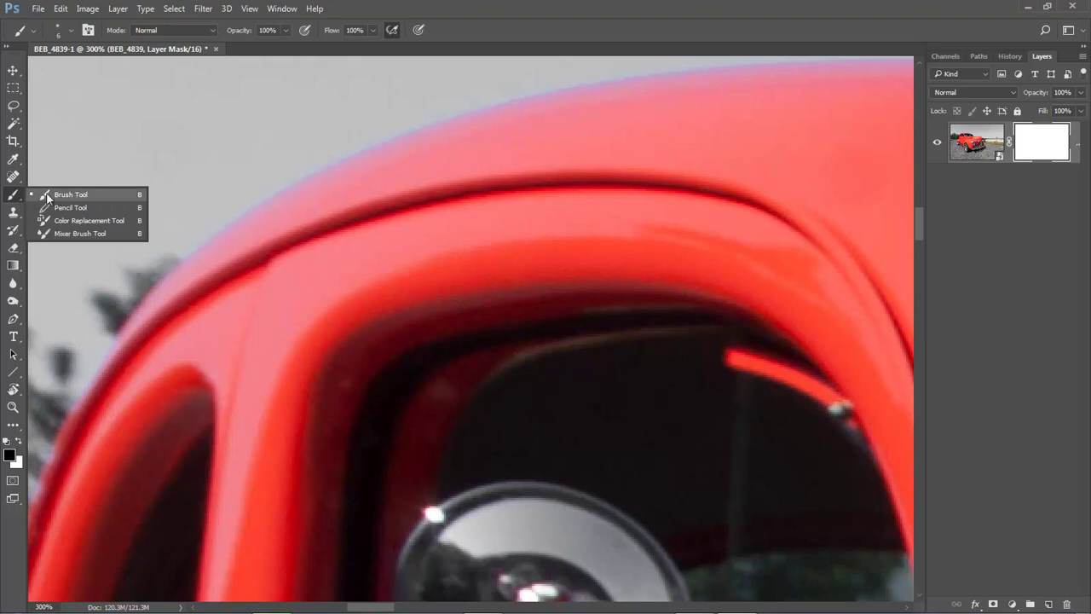
{"action": "left_click", "coordinate": [60, 195]}
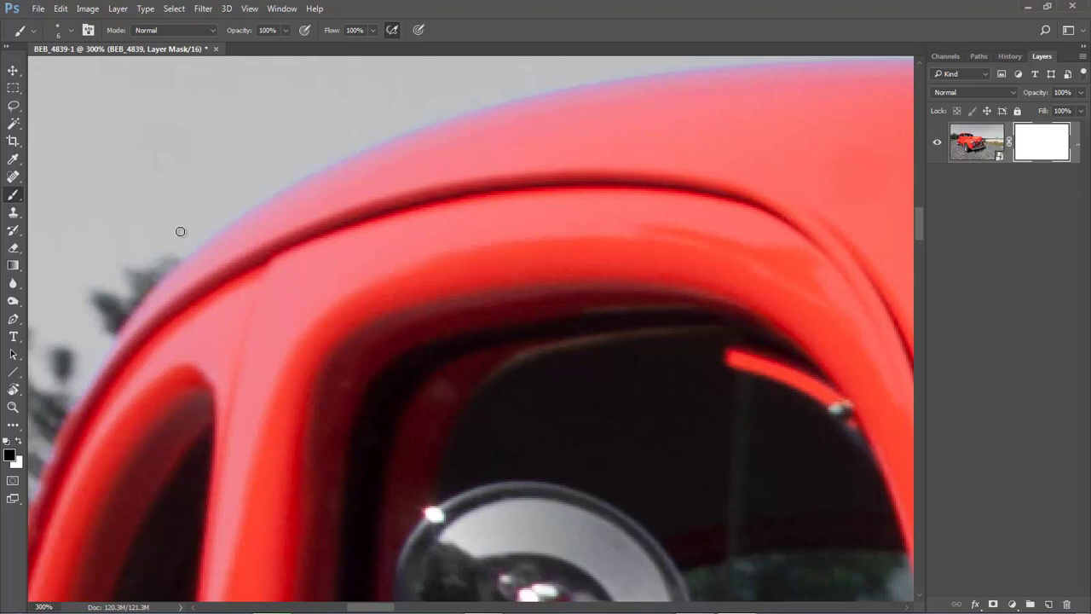
{"action": "left_click", "coordinate": [55, 88]}
{"action": "left_click", "coordinate": [284, 88], "text": "shift"}
{"action": "left_click", "coordinate": [247, 137], "text": "shift"}
{"action": "left_click", "coordinate": [207, 111], "text": "shift"}
{"action": "left_click", "coordinate": [170, 163], "text": "shift"}
{"action": "left_click", "coordinate": [121, 159], "text": "shift"}
{"action": "left_click", "coordinate": [92, 195], "text": "shift"}
{"action": "left_click", "coordinate": [66, 148], "text": "shift"}
{"action": "left_click", "coordinate": [104, 125], "text": "shift"}
{"action": "left_click", "coordinate": [59, 122], "text": "shift"}
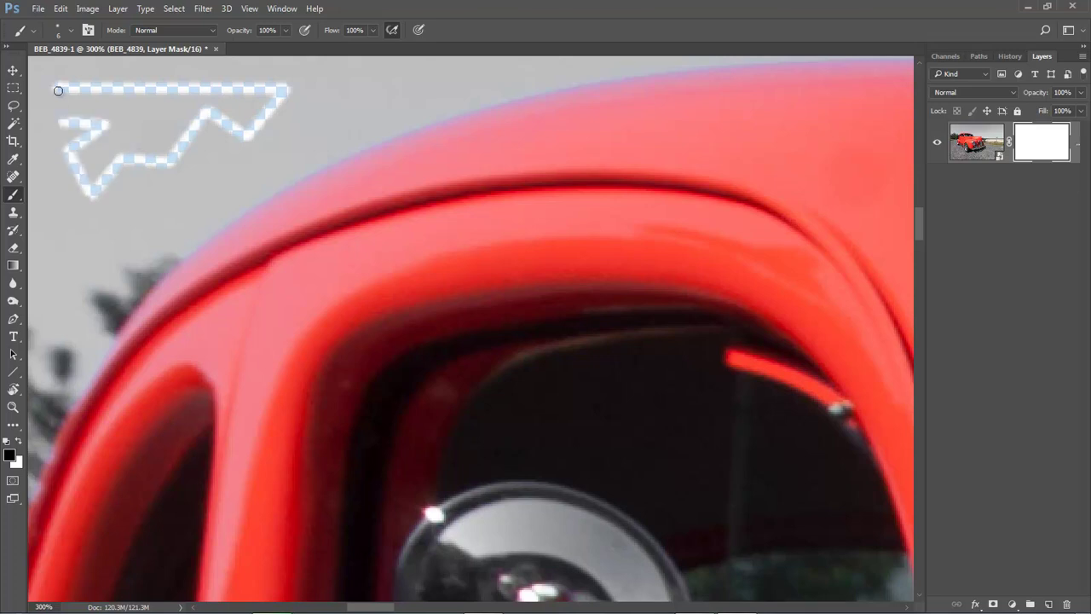
{"action": "left_click", "coordinate": [54, 87], "text": "shift"}
{"action": "key", "text": "ctrl+d"}
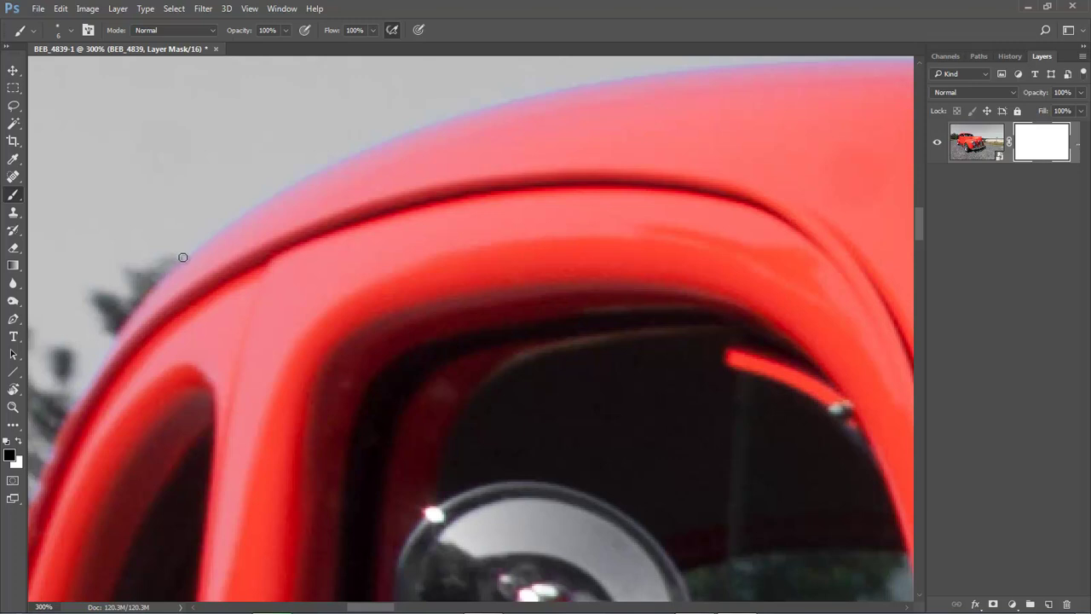
Paint black on the layer mask with connected straight brush strokes along the outer edge of the rear roof curve above the side window.
{"action": "left_click", "coordinate": [182, 255]}
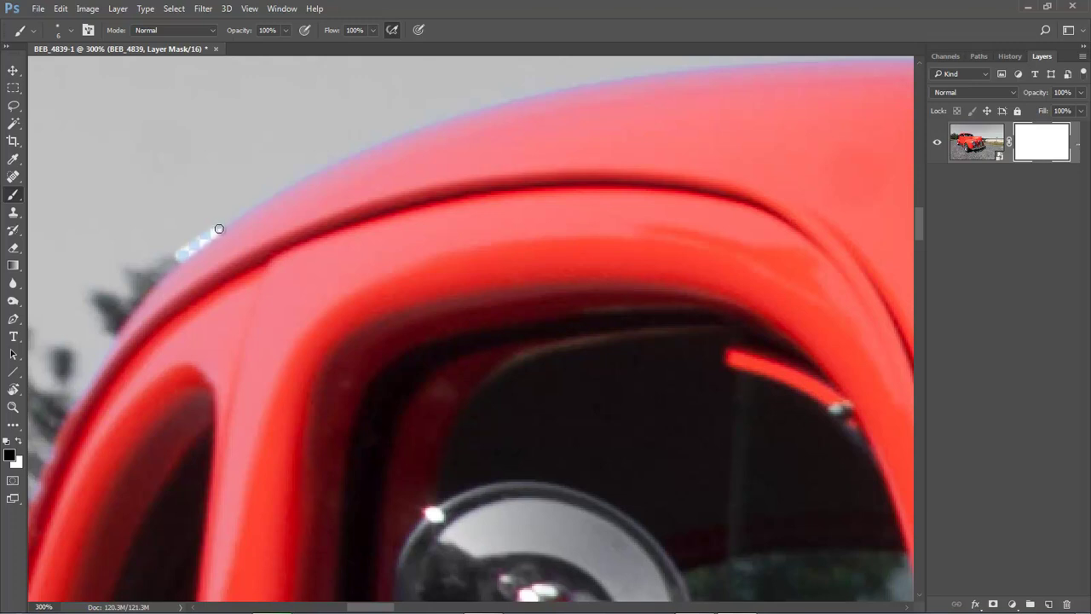
{"action": "left_click", "coordinate": [257, 206], "text": "shift"}
{"action": "left_click", "coordinate": [296, 178], "text": "shift"}
{"action": "left_click", "coordinate": [348, 153], "text": "shift"}
{"action": "left_click", "coordinate": [400, 132], "text": "shift"}
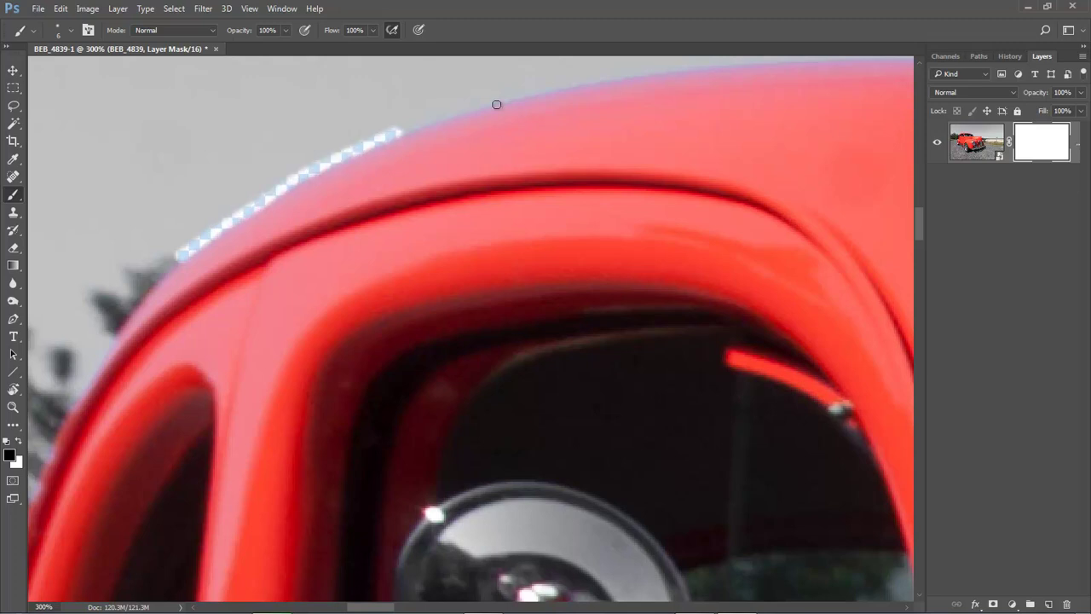
{"action": "left_click", "coordinate": [481, 107], "text": "shift"}
{"action": "left_click", "coordinate": [603, 80], "text": "shift"}
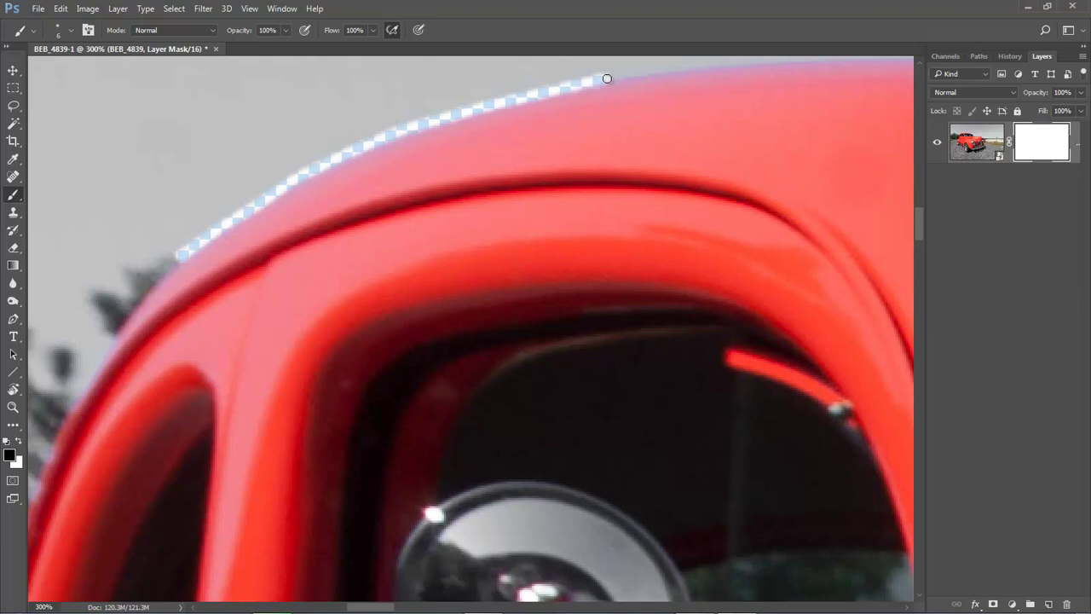
{"action": "left_click", "coordinate": [702, 65], "text": "shift"}
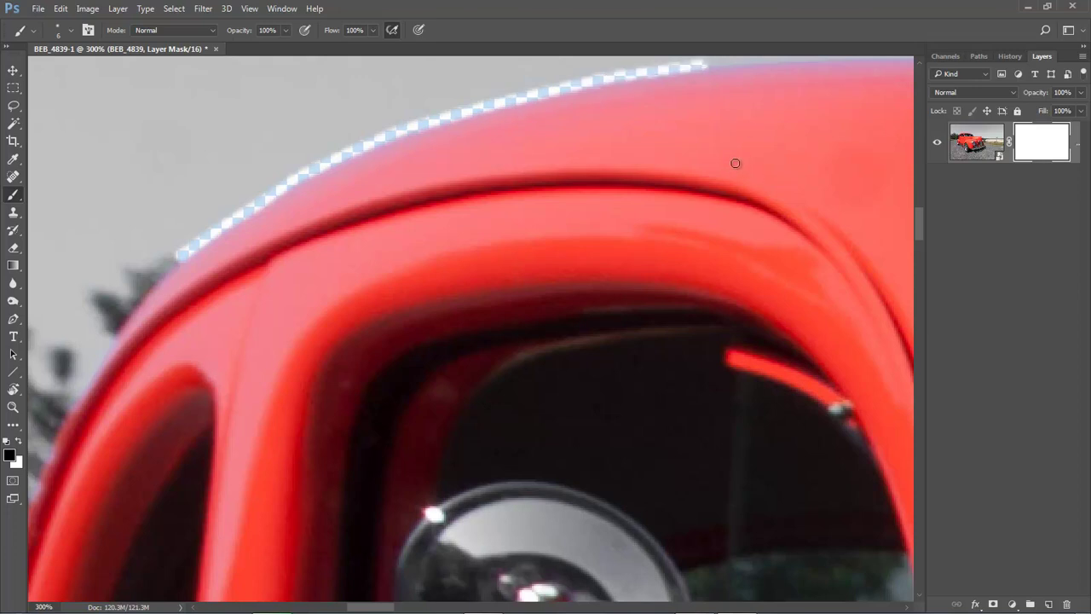
Continue the connected black mask strokes along the crest of the roof, from the side window to above the windshield's near corner.
{"action": "mouse_move", "coordinate": [792, 140]}
{"action": "left_mouse_down"}
{"action": "mouse_move", "coordinate": [504, 242]}
{"action": "mouse_move", "coordinate": [239, 214]}
{"action": "mouse_move", "coordinate": [151, 178]}
{"action": "left_mouse_up"}
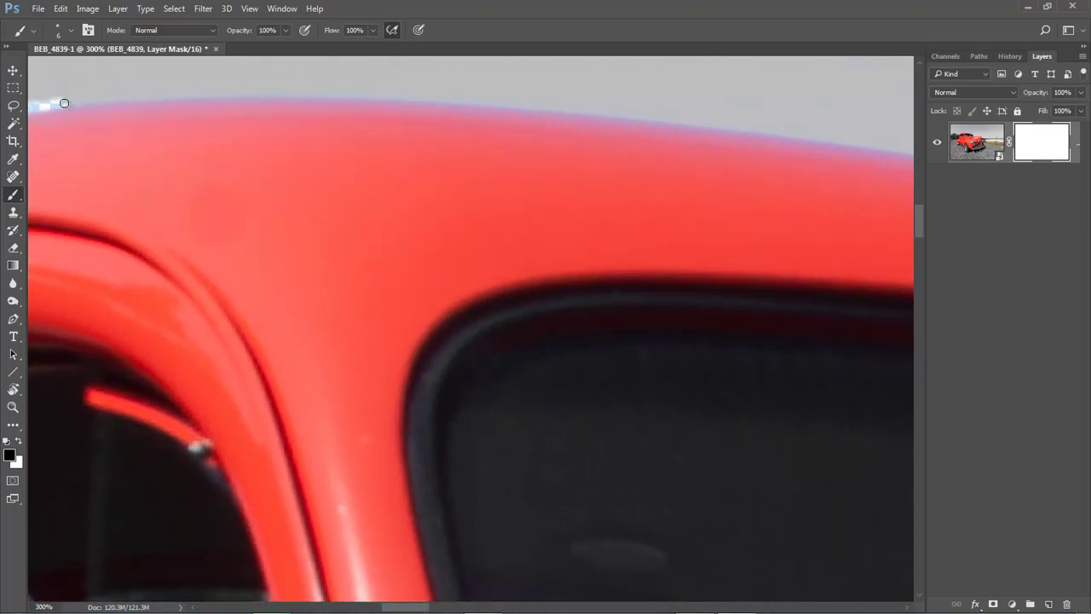
{"action": "left_click", "coordinate": [143, 98]}
{"action": "left_click", "coordinate": [144, 96], "text": "shift"}
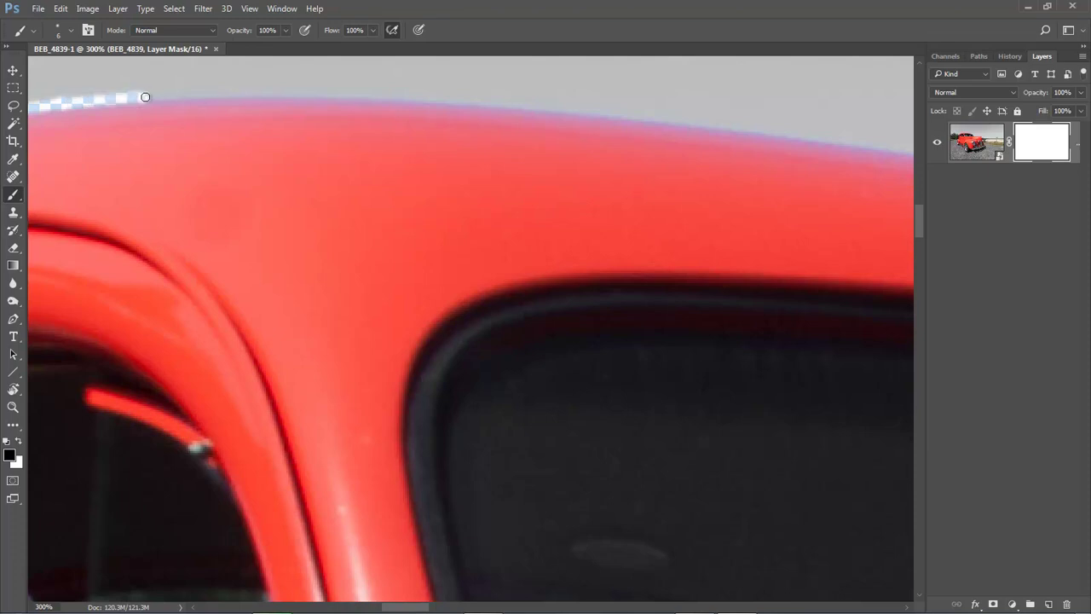
{"action": "left_click", "coordinate": [214, 96], "text": "shift"}
{"action": "left_click", "coordinate": [302, 95], "text": "shift"}
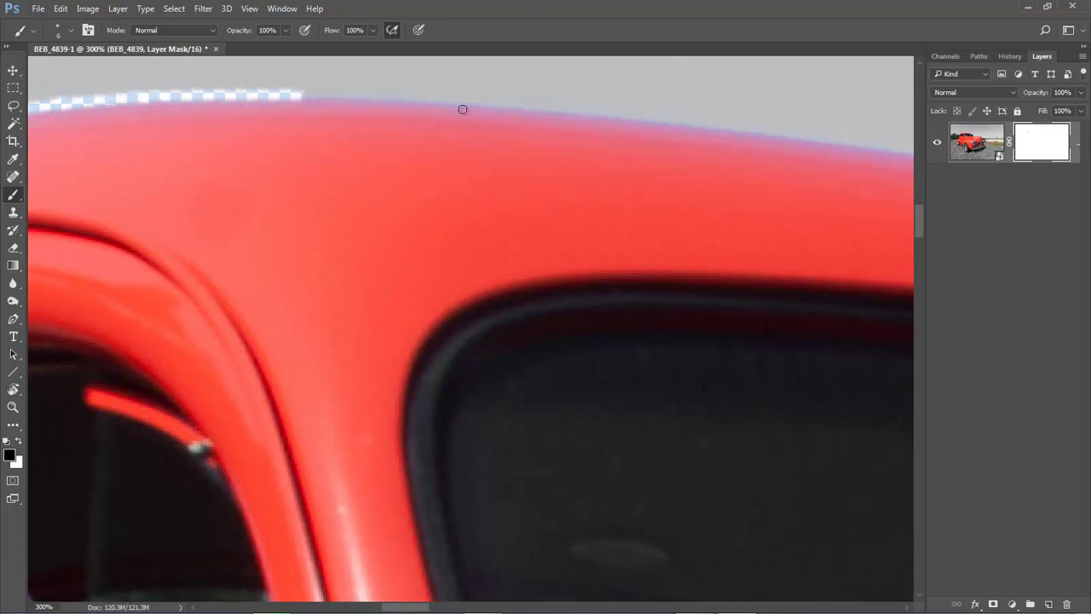
{"action": "left_click", "coordinate": [433, 99], "text": "shift"}
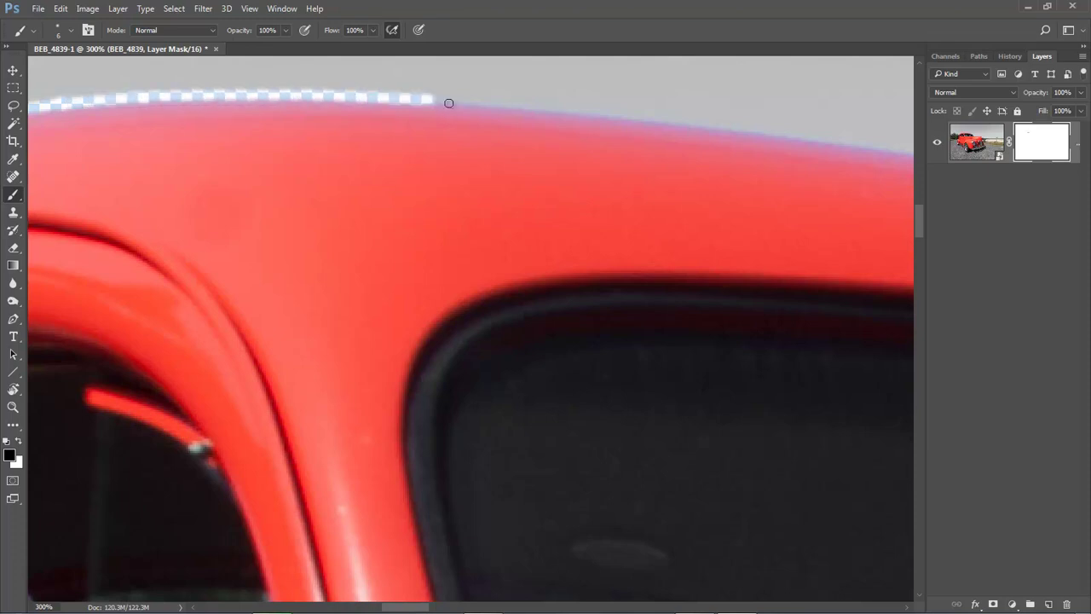
{"action": "left_click", "coordinate": [577, 111], "text": "shift"}
{"action": "left_click", "coordinate": [755, 131], "text": "shift"}
Extend the black mask line along the roof edge above the windshield up to the near side of the antenna base.
{"action": "mouse_move", "coordinate": [818, 159]}
{"action": "left_mouse_down"}
{"action": "mouse_move", "coordinate": [699, 187]}
{"action": "mouse_move", "coordinate": [319, 160]}
{"action": "left_mouse_up"}
{"action": "left_click", "coordinate": [388, 124], "text": "shift"}
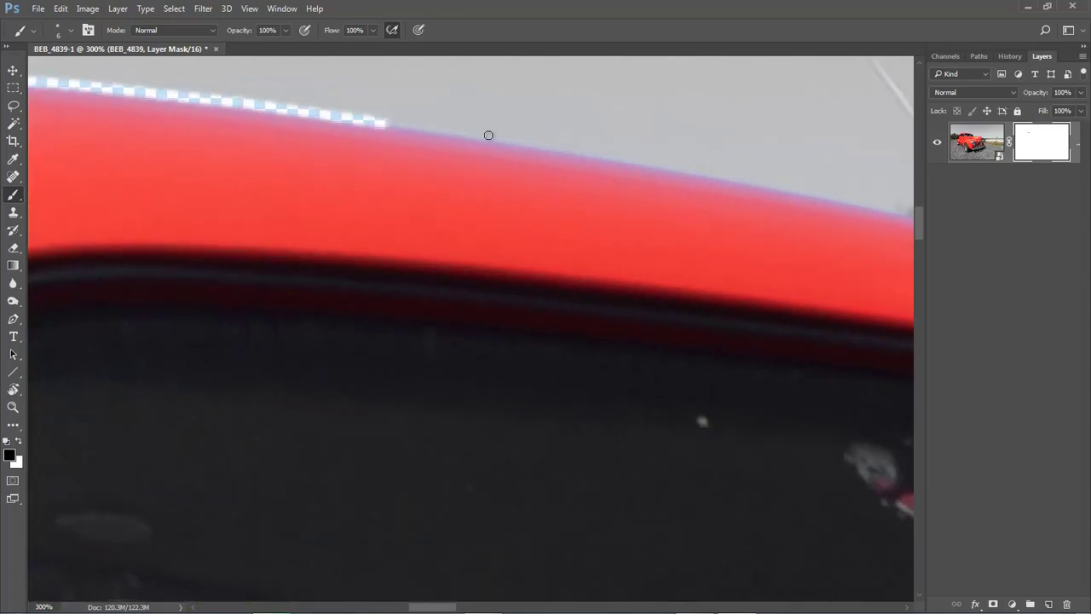
{"action": "left_click", "coordinate": [626, 161], "text": "shift"}
{"action": "left_click", "coordinate": [843, 202], "text": "shift"}
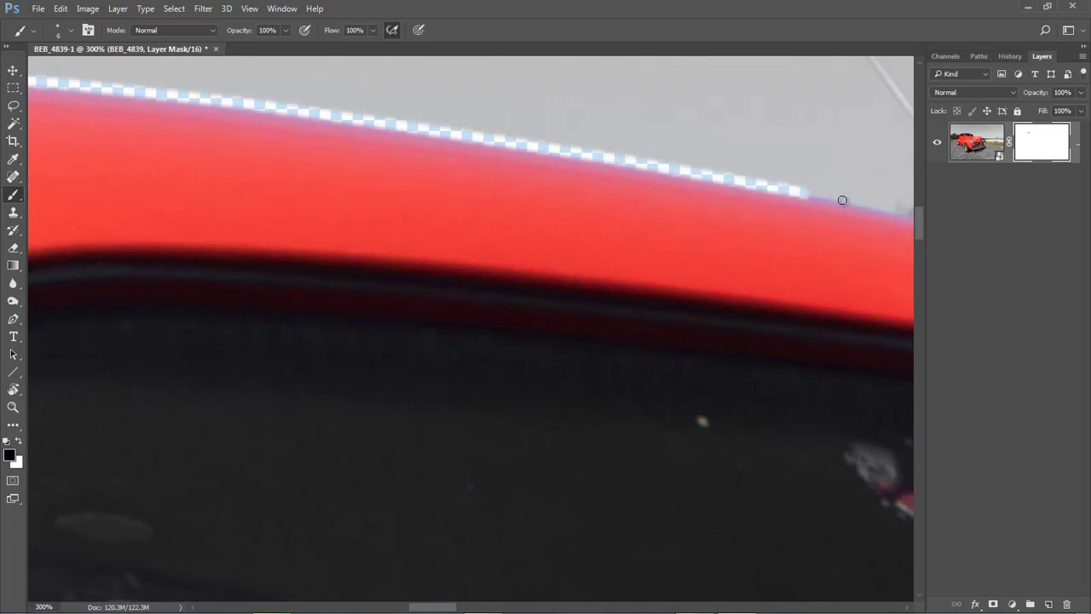
{"action": "left_click_drag", "start_coordinate": [669, 273], "coordinate": [207, 208]}
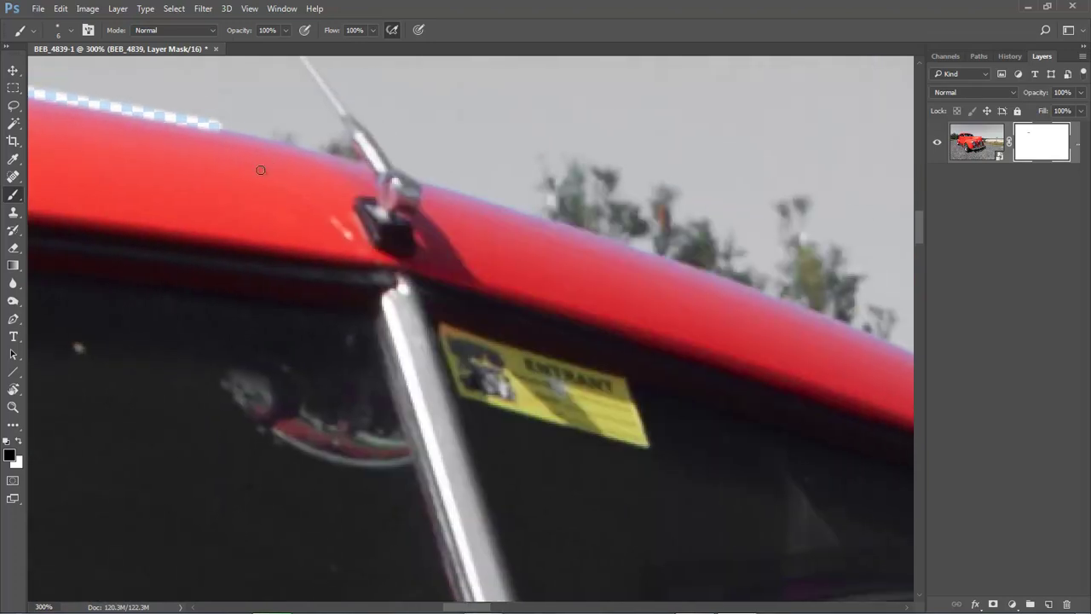
{"action": "left_click", "coordinate": [264, 136], "text": "shift"}
{"action": "left_click", "coordinate": [321, 151], "text": "shift"}
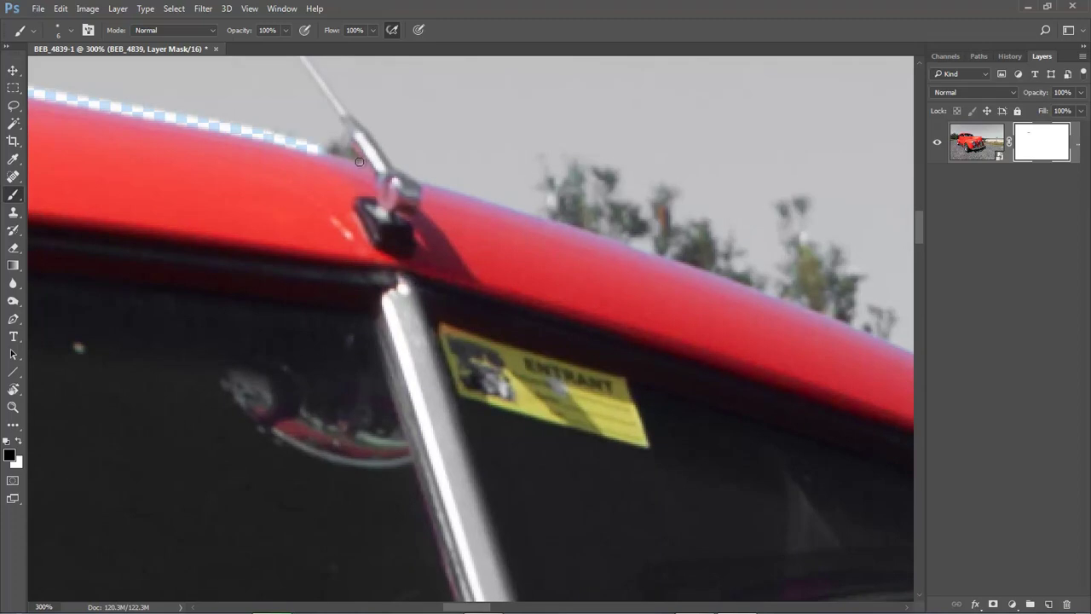
{"action": "left_click", "coordinate": [350, 163], "text": "shift"}
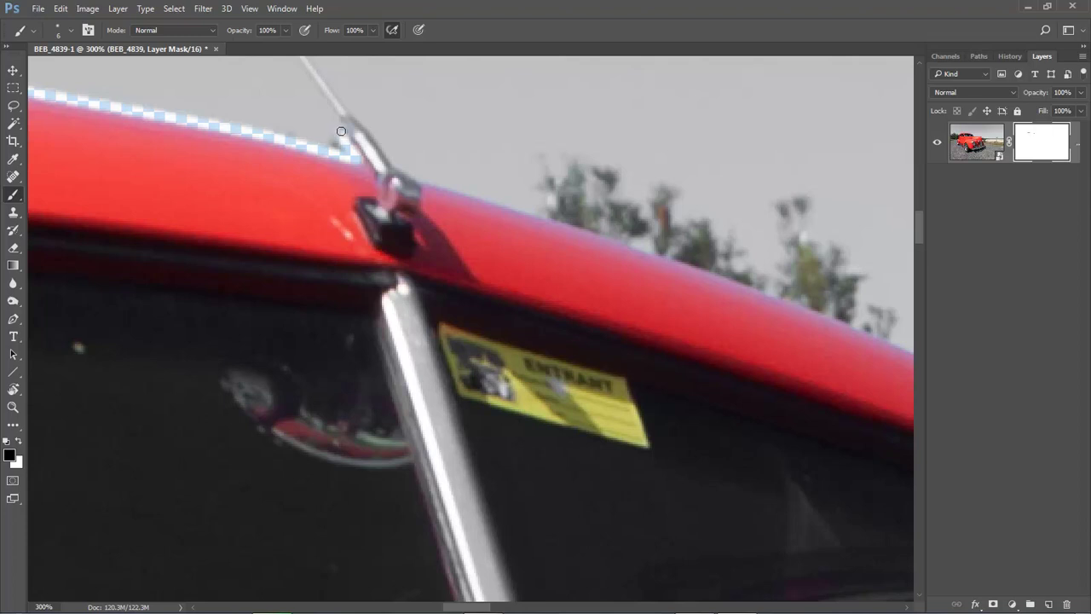
Outline the antenna on the mask in black, up one side, around its tip and back down the other side.
{"action": "mouse_move", "coordinate": [379, 168]}
{"action": "left_mouse_down"}
{"action": "mouse_move", "coordinate": [375, 241]}
{"action": "mouse_move", "coordinate": [470, 451]}
{"action": "mouse_move", "coordinate": [581, 555]}
{"action": "mouse_move", "coordinate": [694, 553]}
{"action": "left_mouse_up"}
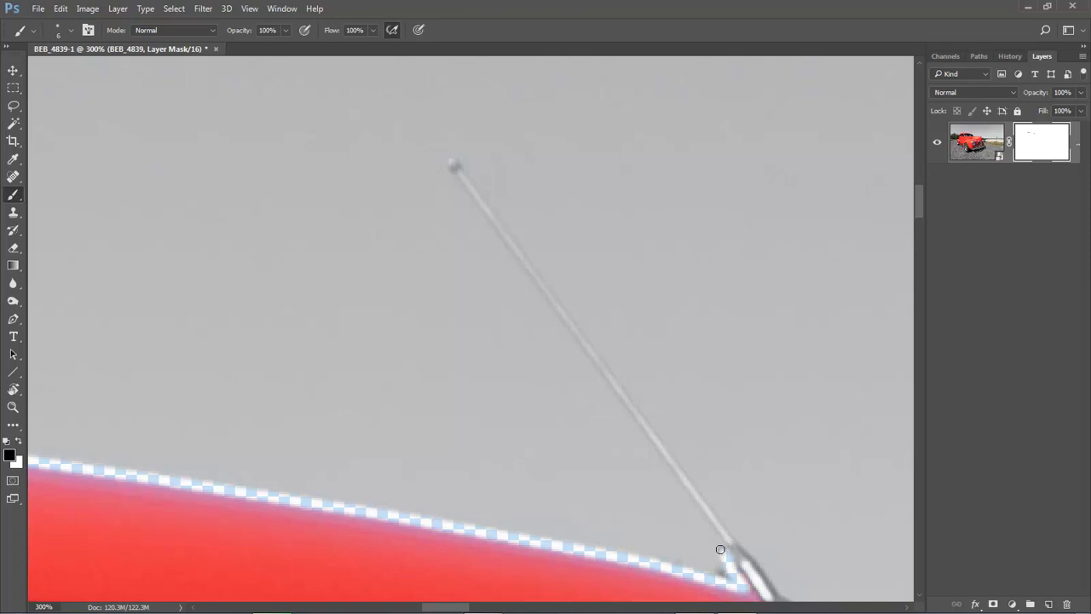
{"action": "left_click", "coordinate": [451, 177], "text": "shift"}
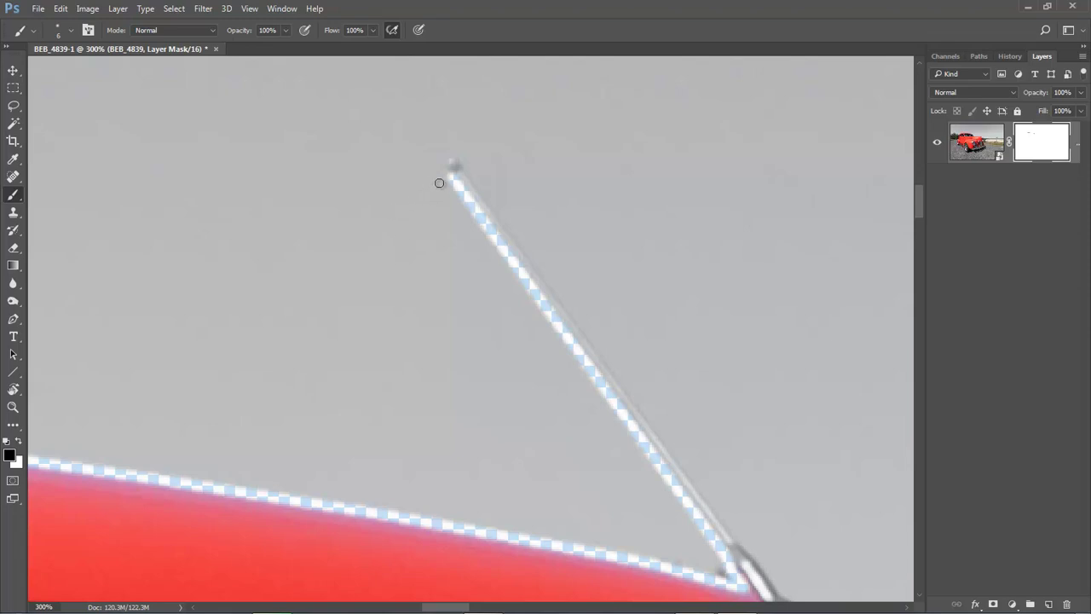
{"action": "mouse_move", "coordinate": [443, 171]}
{"action": "left_mouse_down"}
{"action": "mouse_move", "coordinate": [438, 159]}
{"action": "mouse_move", "coordinate": [456, 153]}
{"action": "mouse_move", "coordinate": [474, 169]}
{"action": "left_mouse_up"}
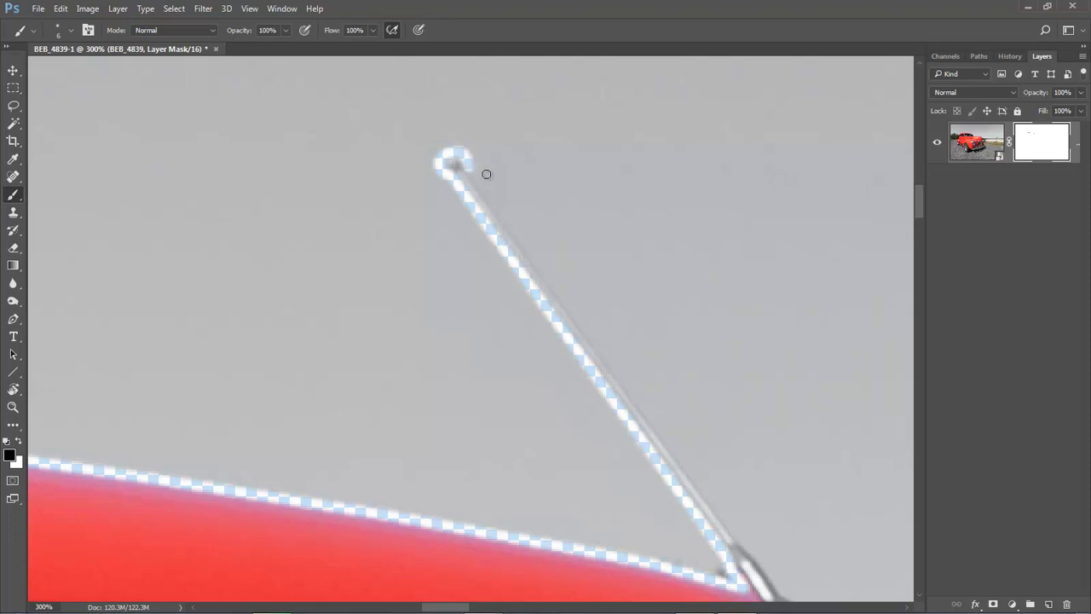
{"action": "left_click", "coordinate": [663, 435], "text": "shift"}
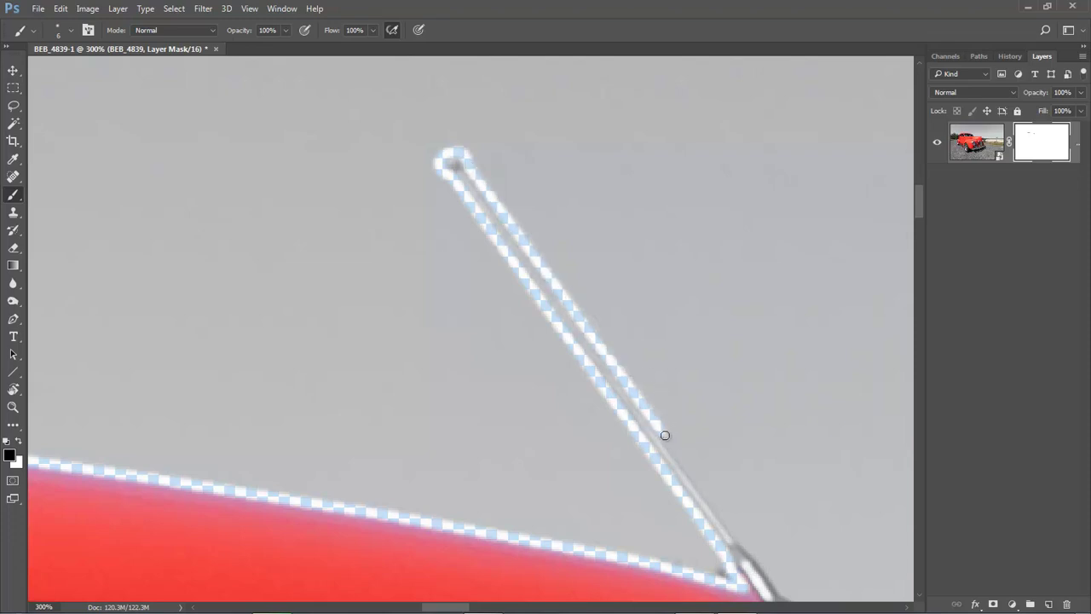
{"action": "left_click", "coordinate": [743, 543], "text": "shift"}
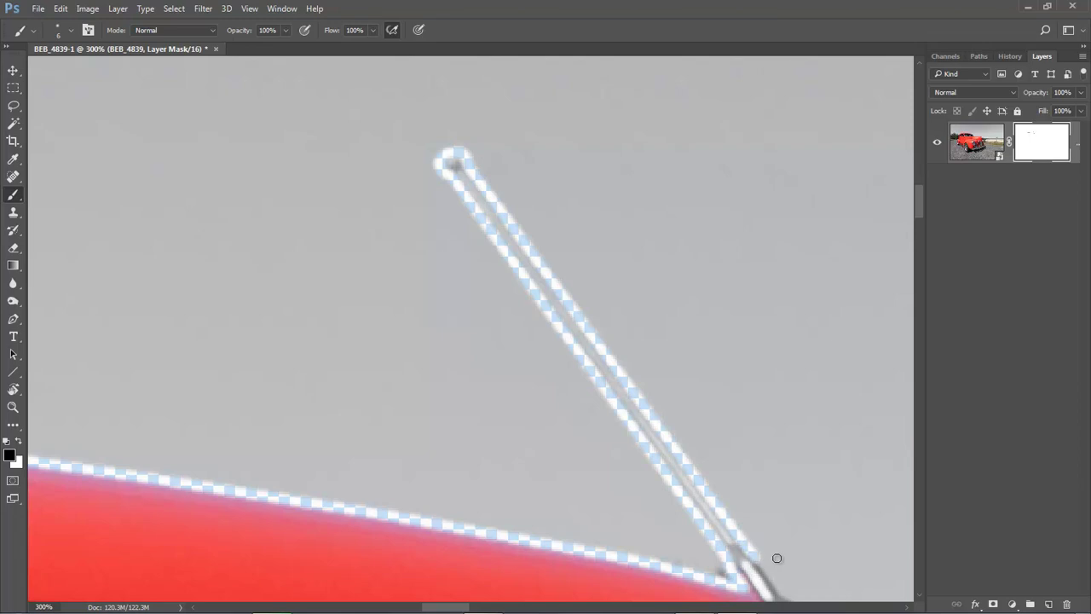
Close the antenna outline at its base and mask the roof edge beyond it, past the trees in the background.
{"action": "mouse_move", "coordinate": [781, 551]}
{"action": "left_mouse_down"}
{"action": "mouse_move", "coordinate": [602, 343]}
{"action": "mouse_move", "coordinate": [524, 215]}
{"action": "mouse_move", "coordinate": [497, 234]}
{"action": "left_mouse_up"}
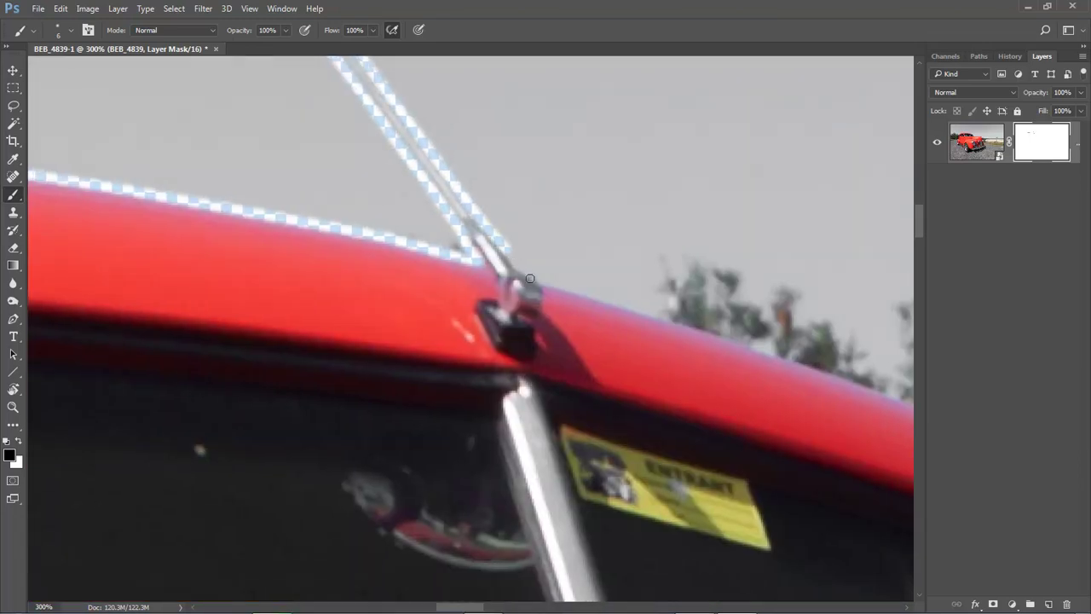
{"action": "left_click", "coordinate": [519, 271]}
{"action": "left_click", "coordinate": [578, 289], "text": "shift"}
{"action": "left_click", "coordinate": [778, 354], "text": "shift"}
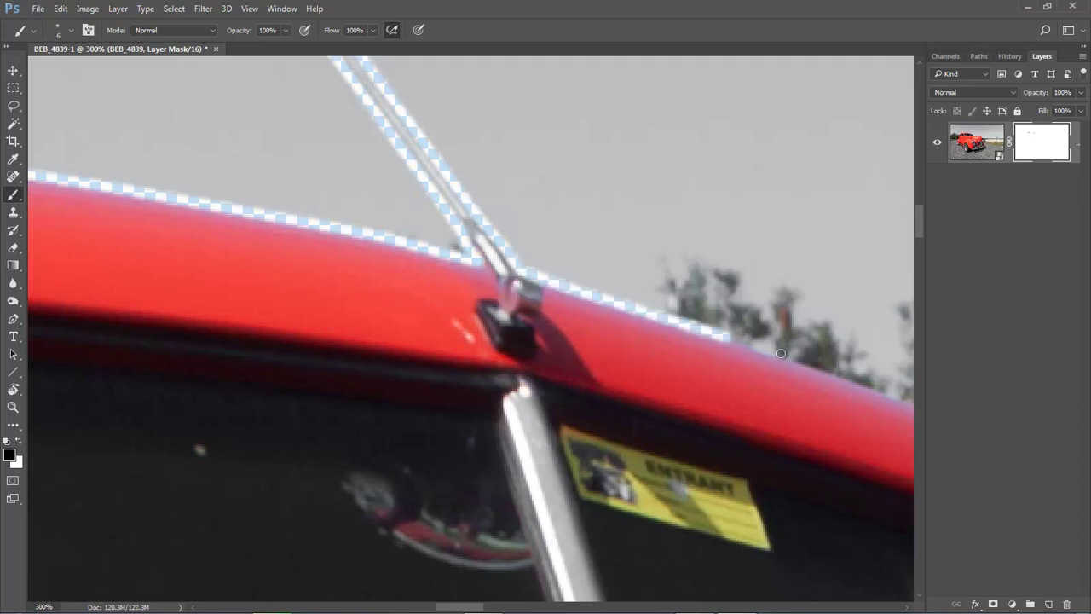
{"action": "left_click_drag", "start_coordinate": [799, 392], "coordinate": [317, 221]}
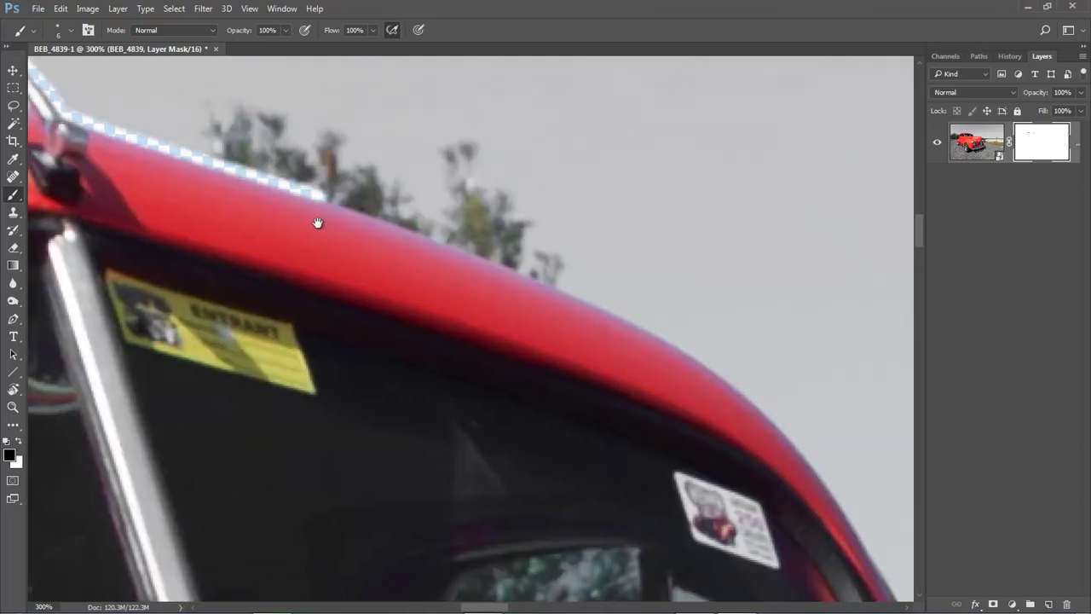
{"action": "left_click", "coordinate": [452, 241], "text": "shift"}
{"action": "left_click", "coordinate": [575, 295], "text": "shift"}
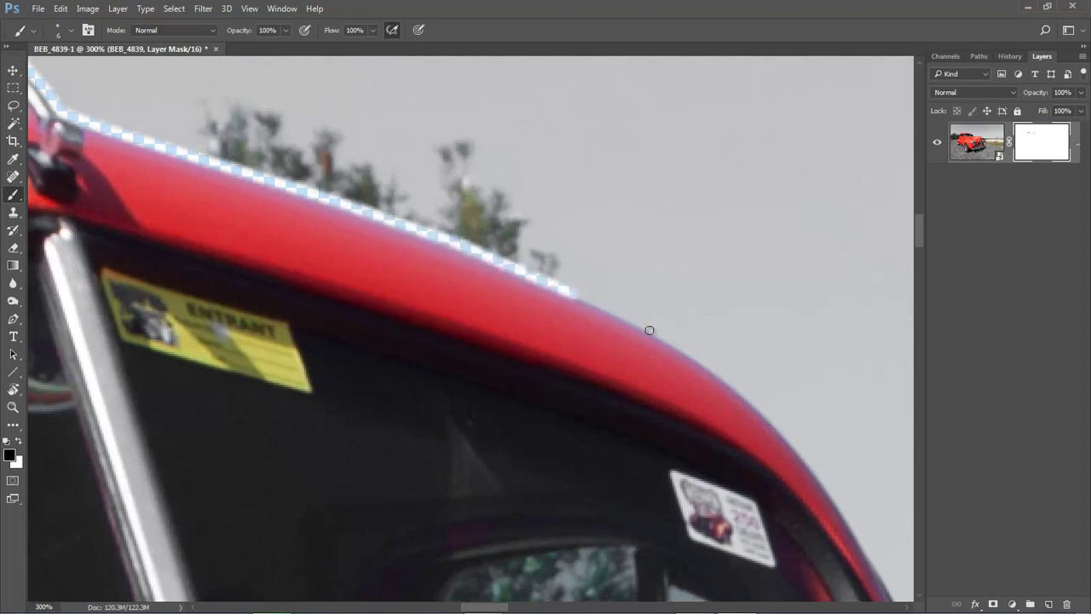
Mask the curved far corner of the roof with short connected black strokes, down along the windshield's outer pillar.
{"action": "left_click", "coordinate": [656, 333], "text": "shift"}
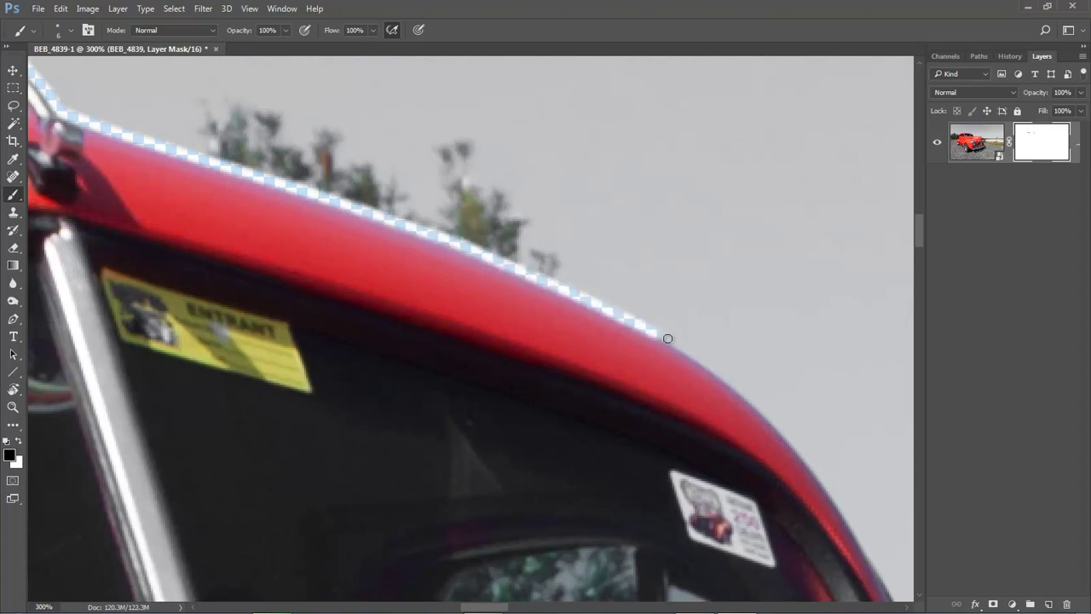
{"action": "left_click", "coordinate": [709, 367], "text": "shift"}
{"action": "left_click", "coordinate": [742, 391], "text": "shift"}
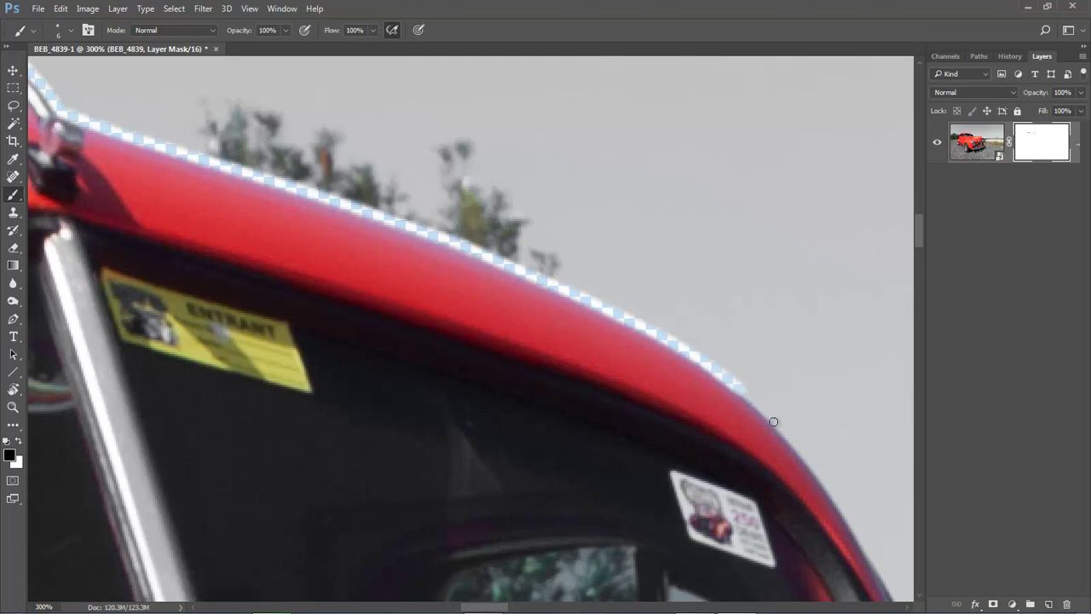
{"action": "left_click", "coordinate": [776, 422], "text": "shift"}
{"action": "left_click", "coordinate": [807, 457], "text": "shift"}
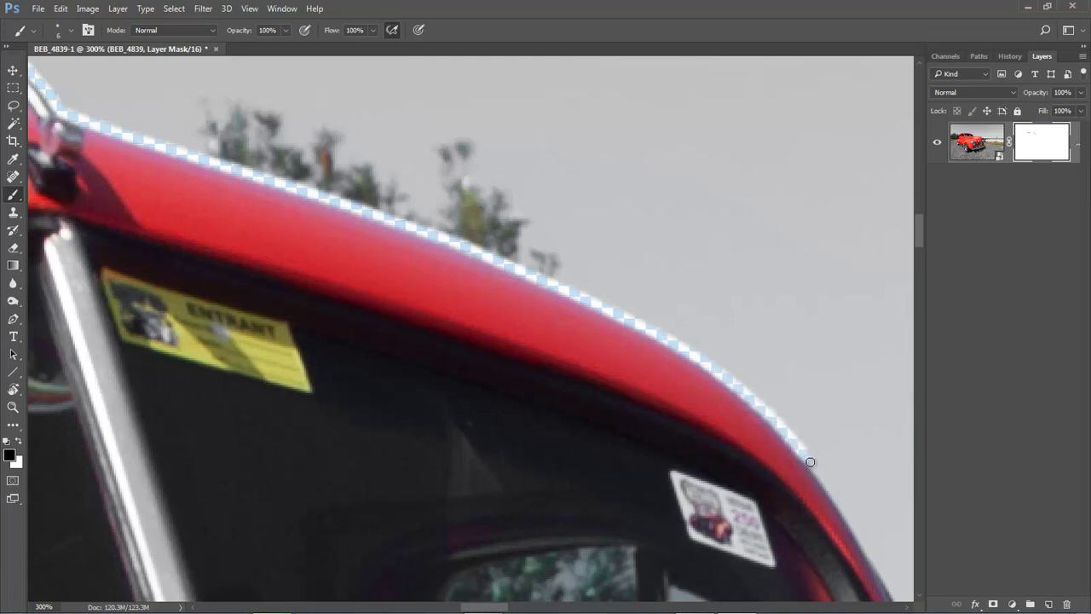
{"action": "left_click", "coordinate": [844, 503], "text": "shift"}
{"action": "left_click", "coordinate": [859, 534], "text": "shift"}
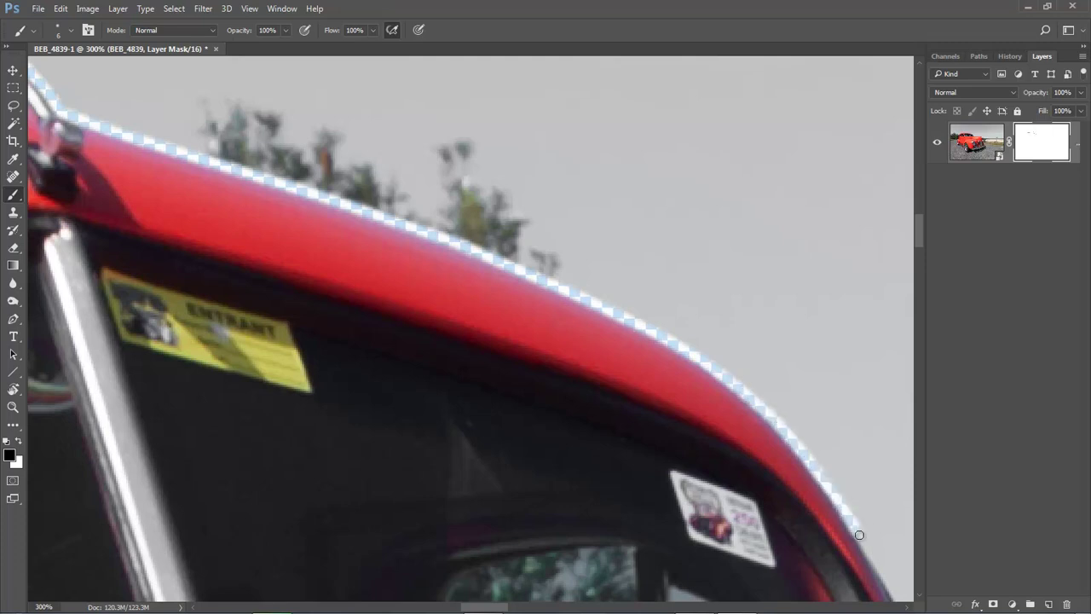
Mask the upper edge of the chrome hood trim at the car's nose with connected black strokes, following its rounded front curve.
{"action": "left_click_drag", "start_coordinate": [840, 552], "coordinate": [500, 185]}
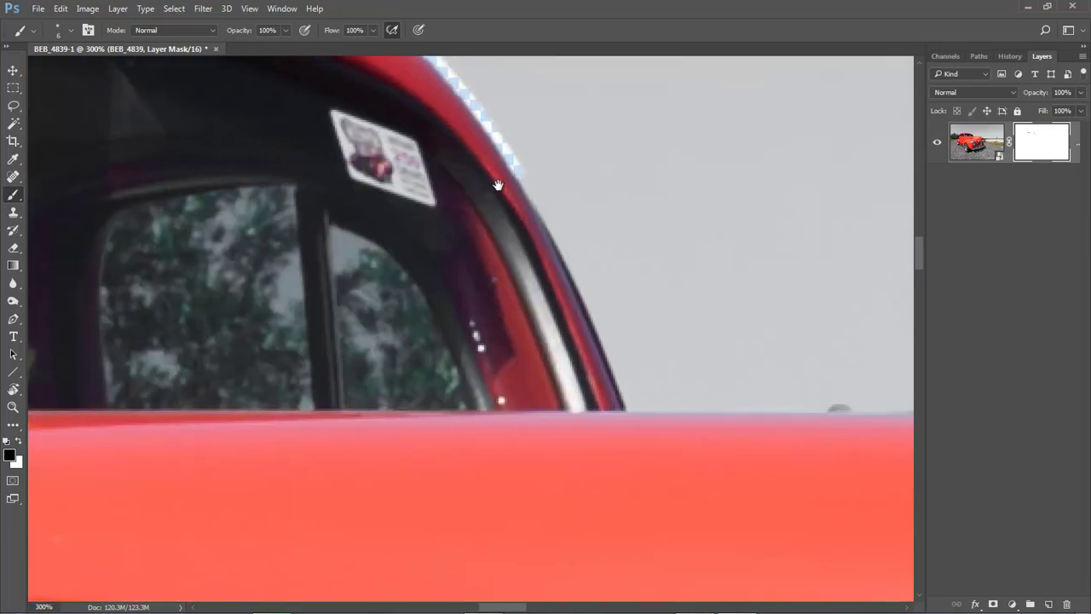
{"action": "left_click_drag", "start_coordinate": [812, 376], "coordinate": [337, 265]}
{"action": "left_click_drag", "start_coordinate": [869, 394], "coordinate": [59, 316]}
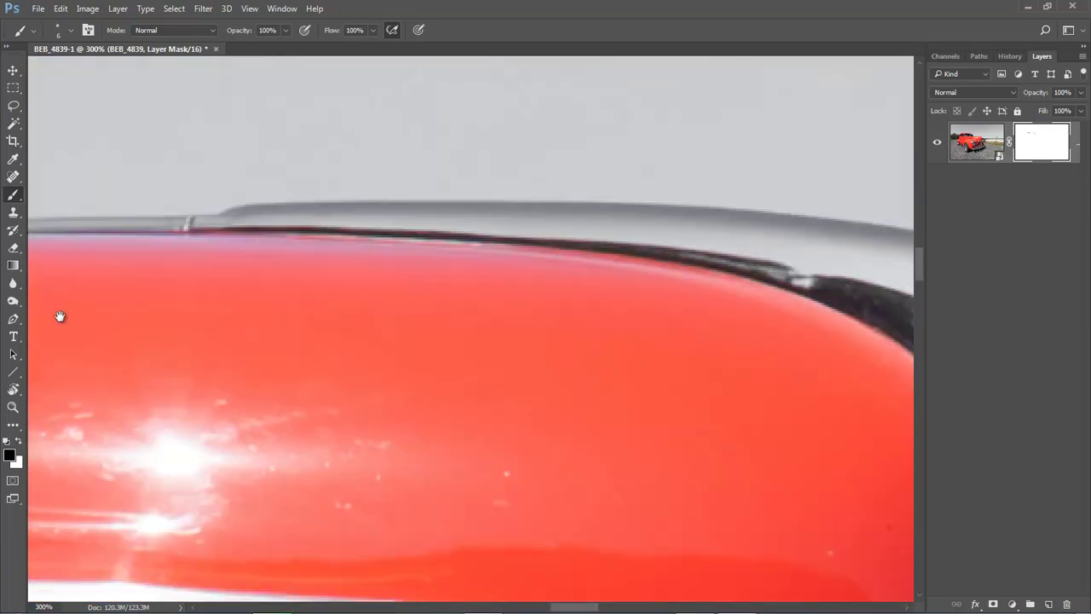
{"action": "left_click_drag", "start_coordinate": [577, 346], "coordinate": [261, 297]}
{"action": "left_click_drag", "start_coordinate": [338, 263], "coordinate": [482, 270]}
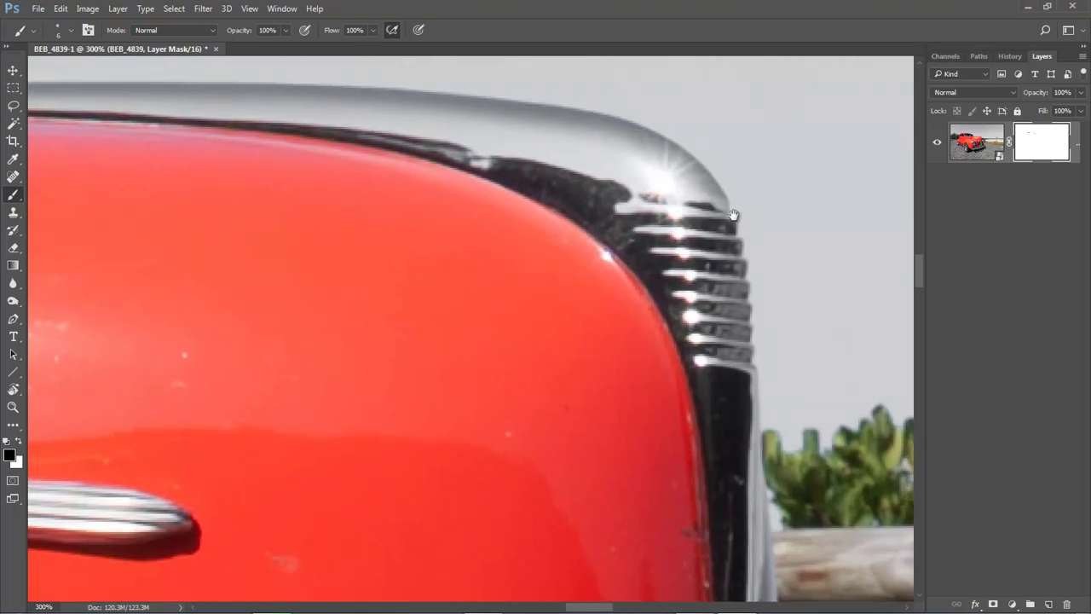
{"action": "left_click", "coordinate": [424, 90]}
{"action": "left_click", "coordinate": [517, 99], "text": "shift"}
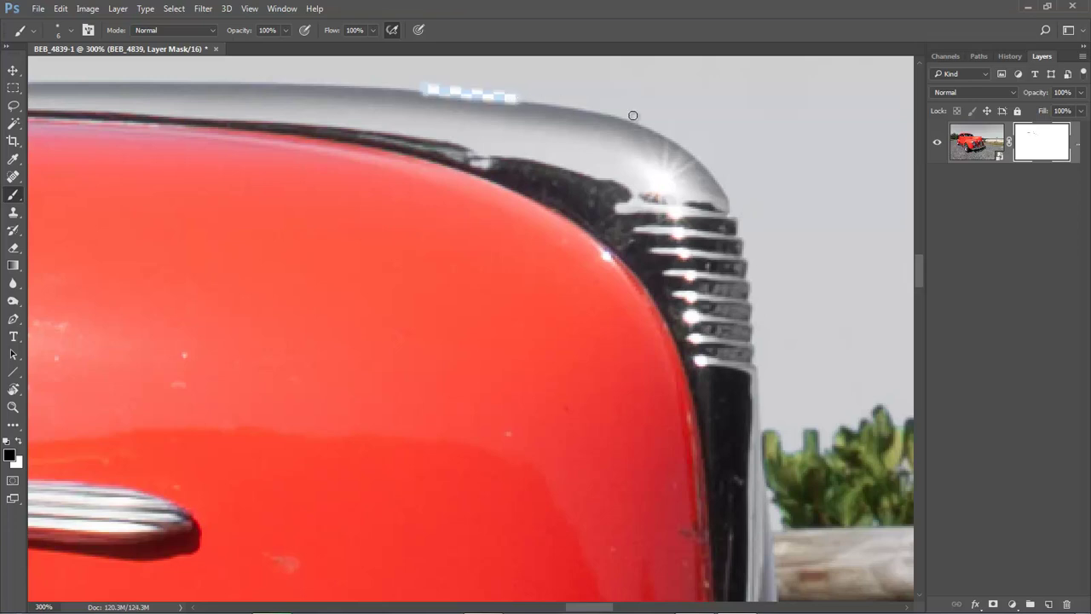
{"action": "left_click", "coordinate": [622, 120], "text": "shift"}
{"action": "left_click", "coordinate": [645, 128], "text": "shift"}
{"action": "left_click", "coordinate": [663, 135], "text": "shift"}
{"action": "left_click", "coordinate": [702, 162], "text": "shift"}
{"action": "left_click", "coordinate": [716, 176], "text": "shift"}
{"action": "left_click", "coordinate": [726, 189], "text": "shift"}
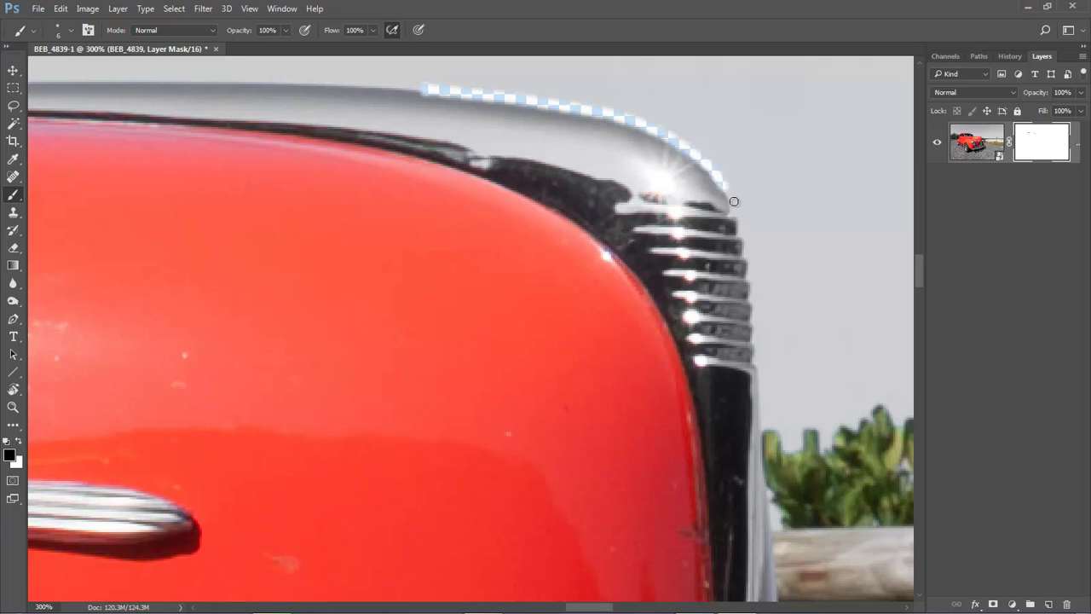
Continue the black mask strokes down the outer edge of the ribbed chrome grille to just below the lowest rib.
{"action": "left_click", "coordinate": [731, 213], "text": "shift"}
{"action": "left_click", "coordinate": [741, 221], "text": "shift"}
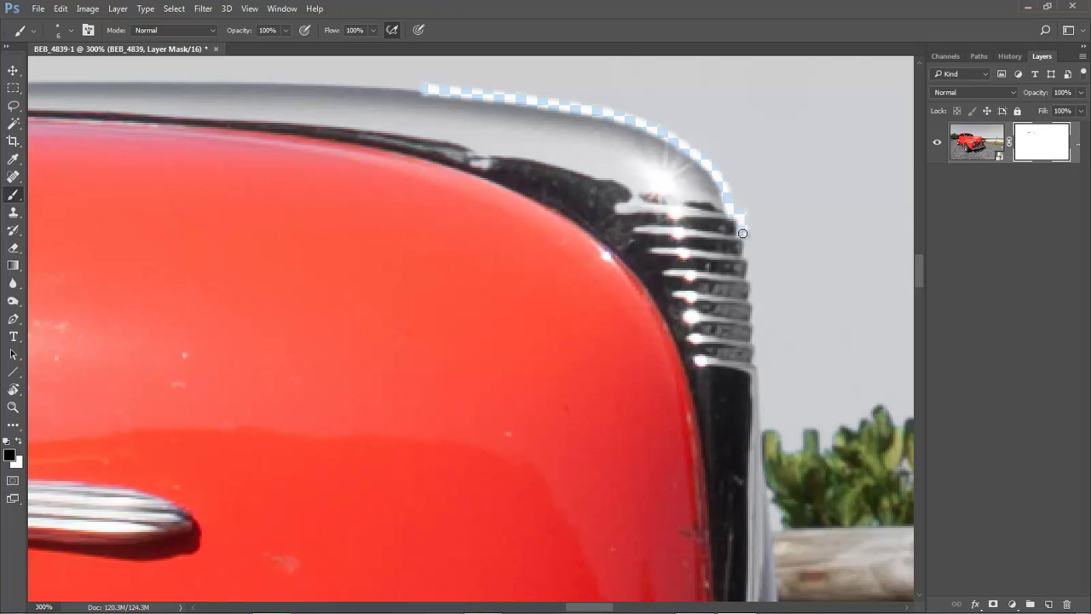
{"action": "left_click", "coordinate": [751, 237], "text": "shift"}
{"action": "left_click", "coordinate": [753, 260], "text": "shift"}
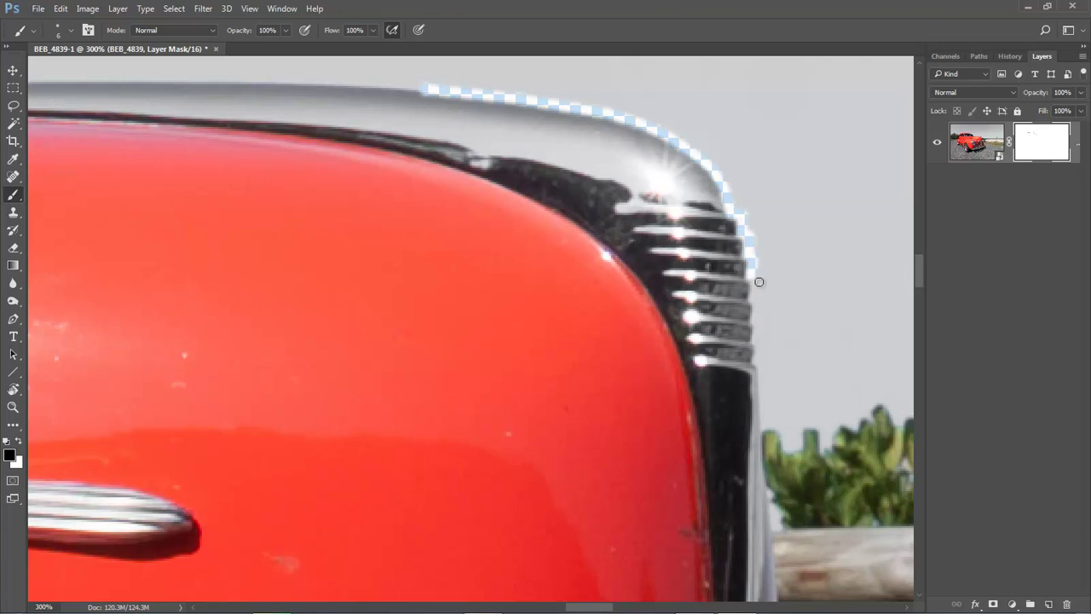
{"action": "left_click", "coordinate": [758, 284], "text": "shift"}
{"action": "left_click", "coordinate": [758, 324], "text": "shift"}
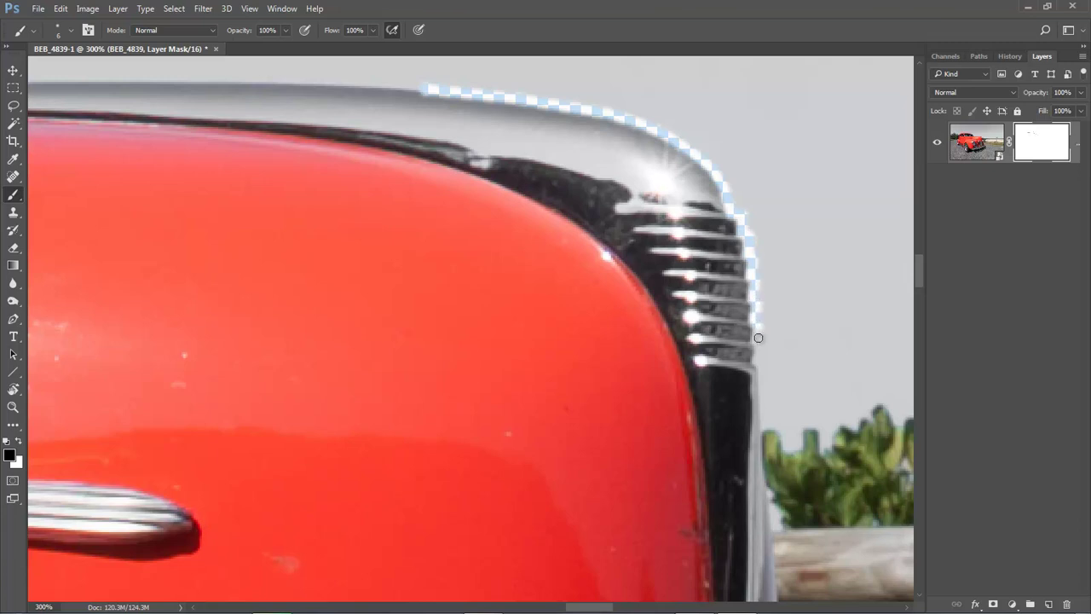
{"action": "left_click", "coordinate": [759, 349], "text": "shift"}
{"action": "left_click", "coordinate": [762, 393], "text": "shift"}
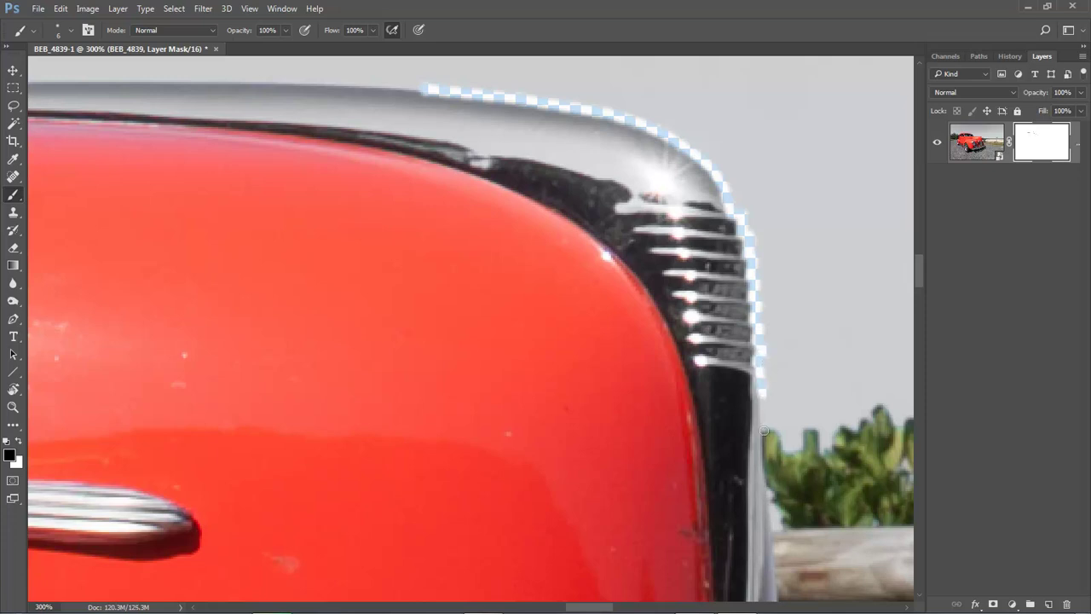
Extend the black mask line down the chrome nose's outer edge, from below the ribs past the green shrub to the wooden rail.
{"action": "left_click", "coordinate": [767, 450], "text": "shift"}
{"action": "left_click", "coordinate": [772, 513], "text": "shift"}
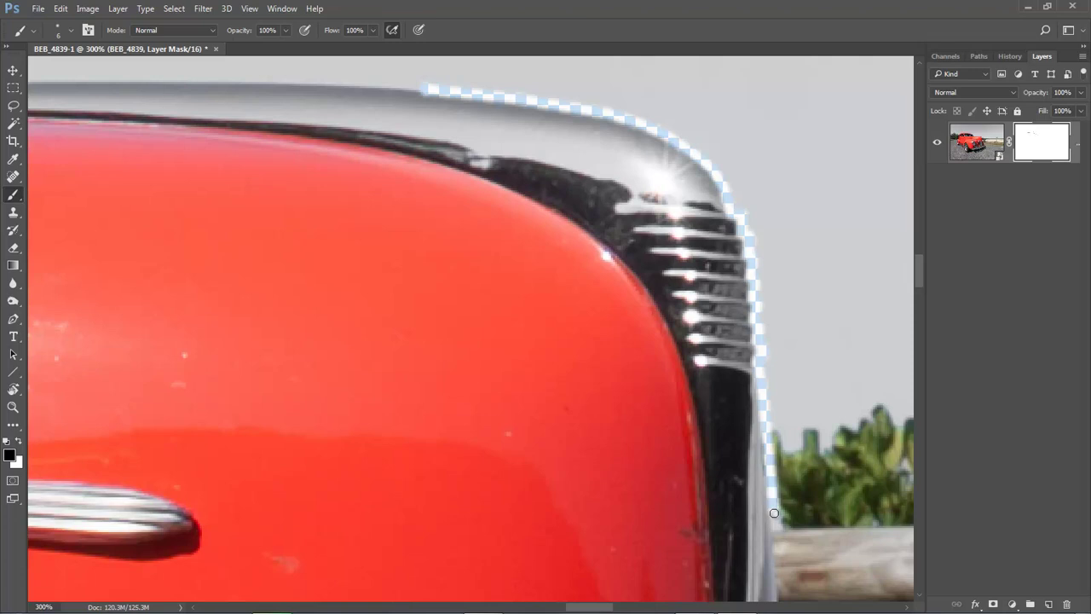
{"action": "left_click", "coordinate": [779, 559], "text": "shift"}
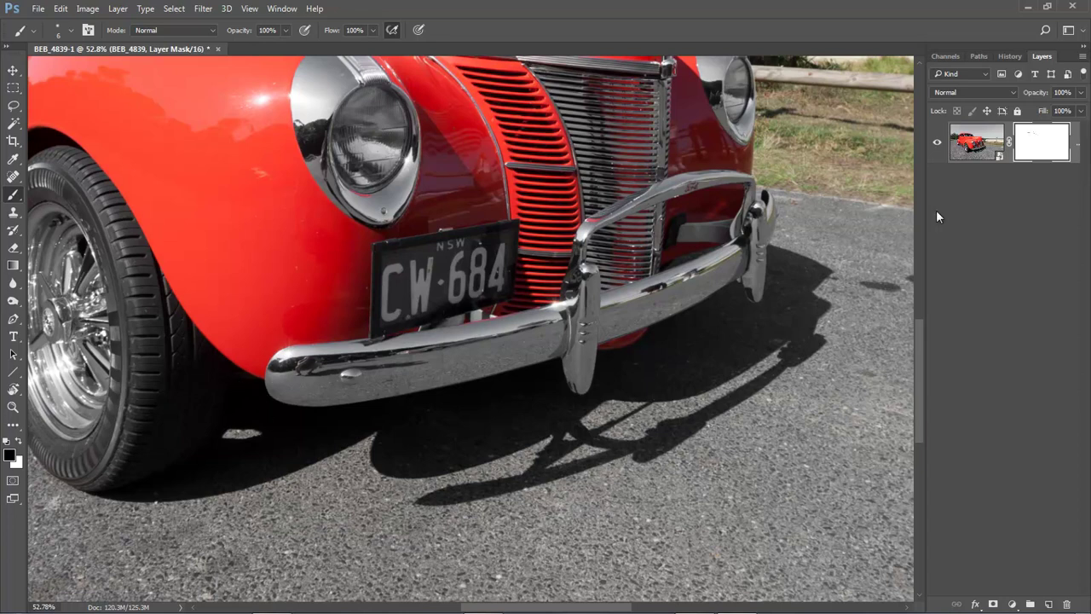
Brighten the car photo's raw settings by raising Exposure to +2.25 and lifting Shadows, and apply them to the smart object.
{"action": "double_click", "coordinate": [975, 159]}
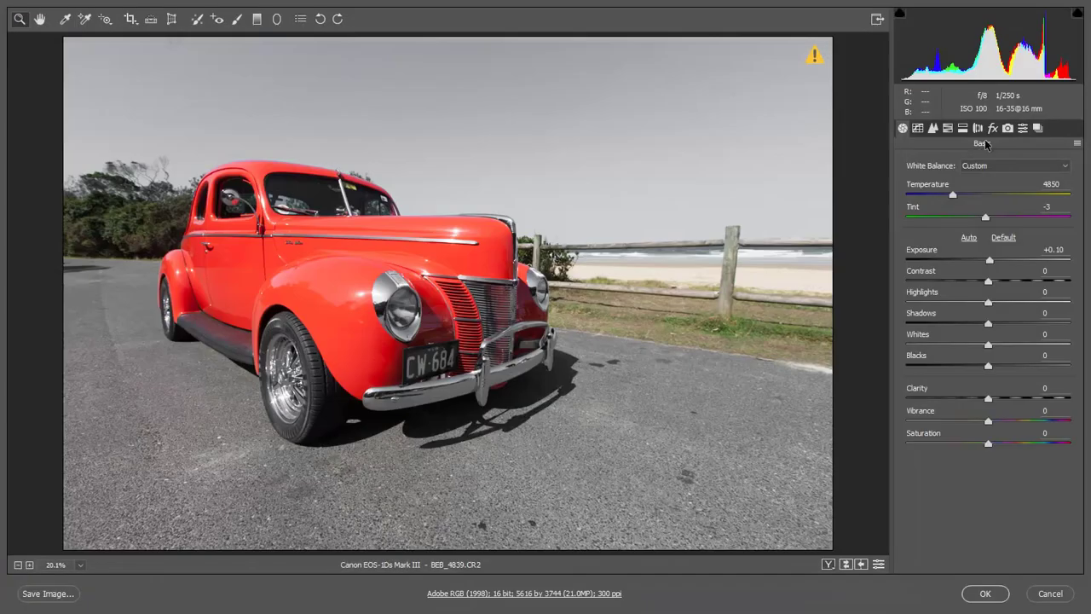
{"action": "left_click_drag", "start_coordinate": [989, 260], "coordinate": [1025, 262]}
{"action": "left_click_drag", "start_coordinate": [988, 324], "coordinate": [1037, 324]}
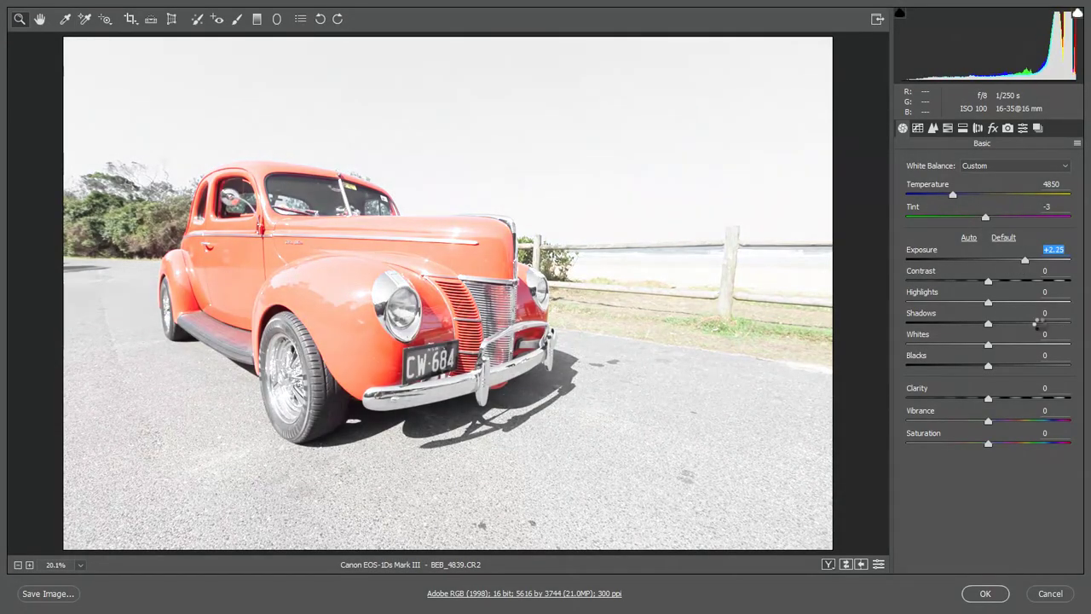
{"action": "left_click", "coordinate": [985, 593]}
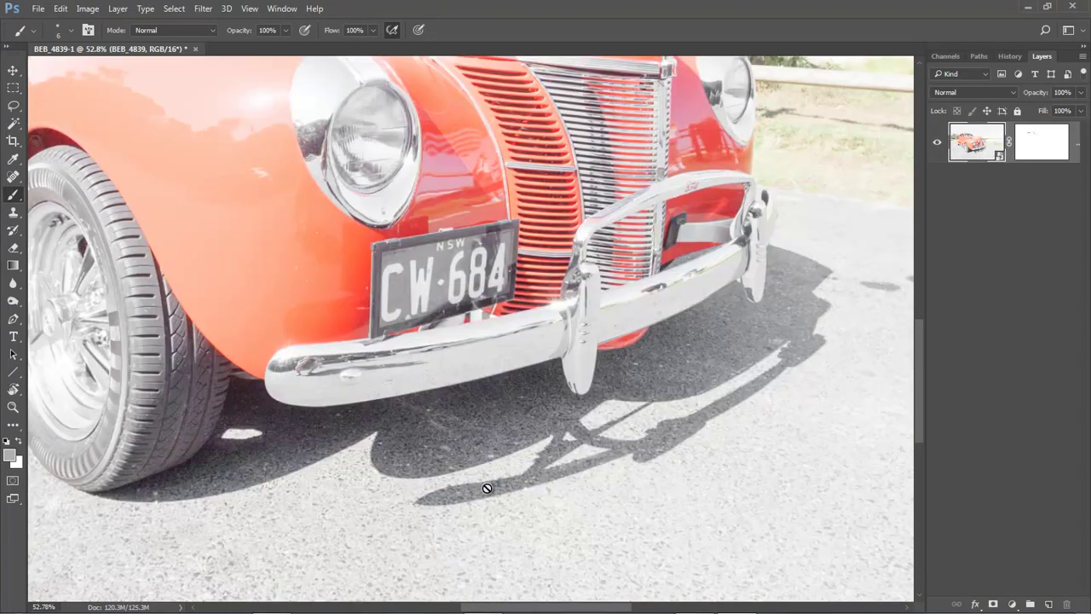
On the layer mask, paint a black line along the underside and rounded end of the chrome bumper nearest the front tyre.
{"action": "left_click_drag", "start_coordinate": [71, 281], "coordinate": [431, 502]}
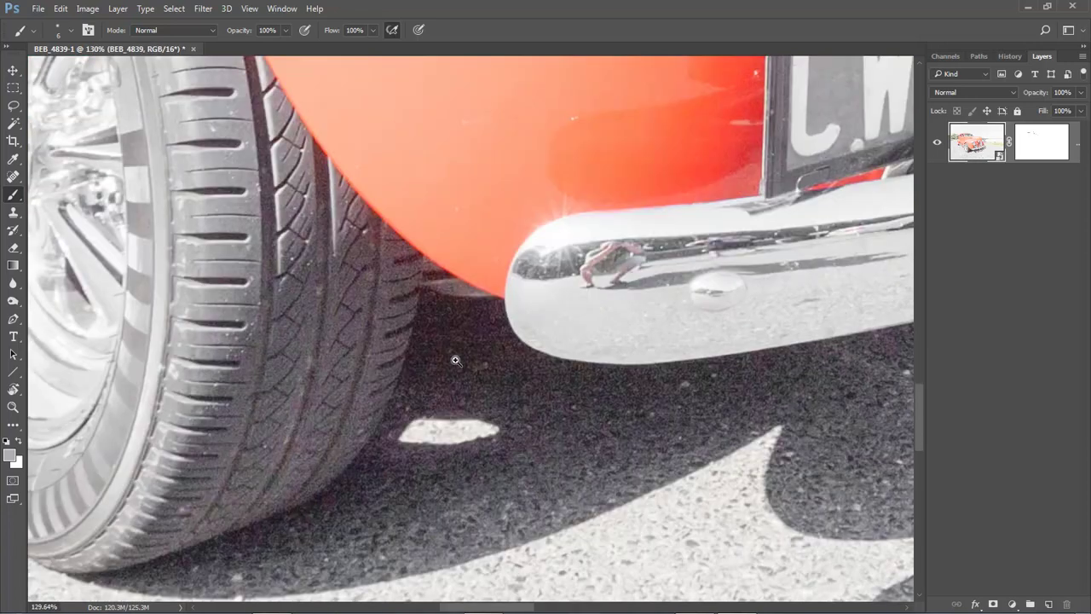
{"action": "left_click", "coordinate": [1031, 147]}
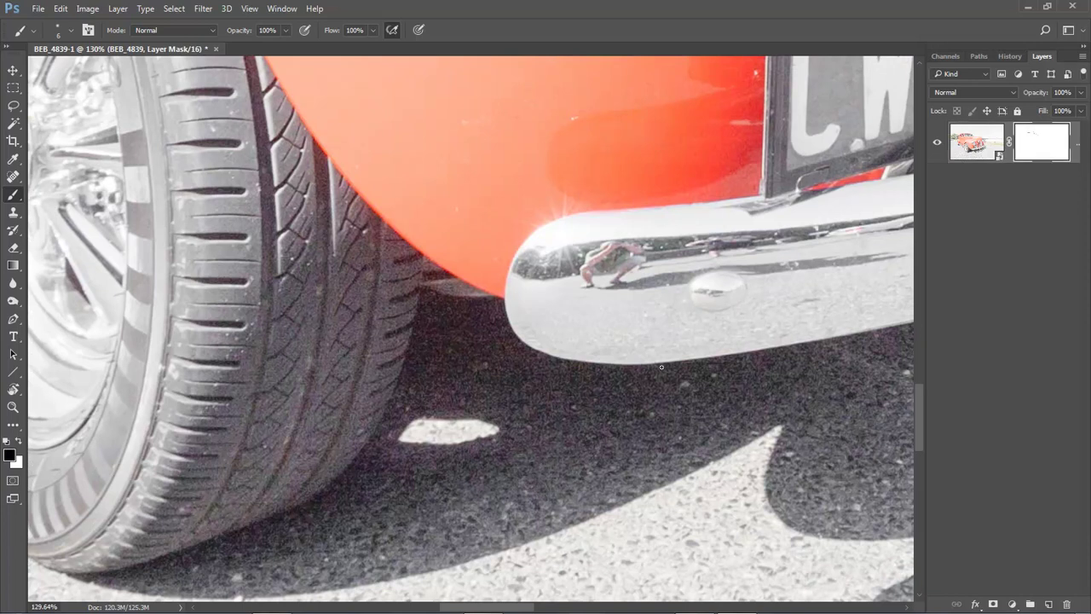
{"action": "scroll", "coordinate": [659, 358], "scroll_direction": "up", "scroll_amount": 5}
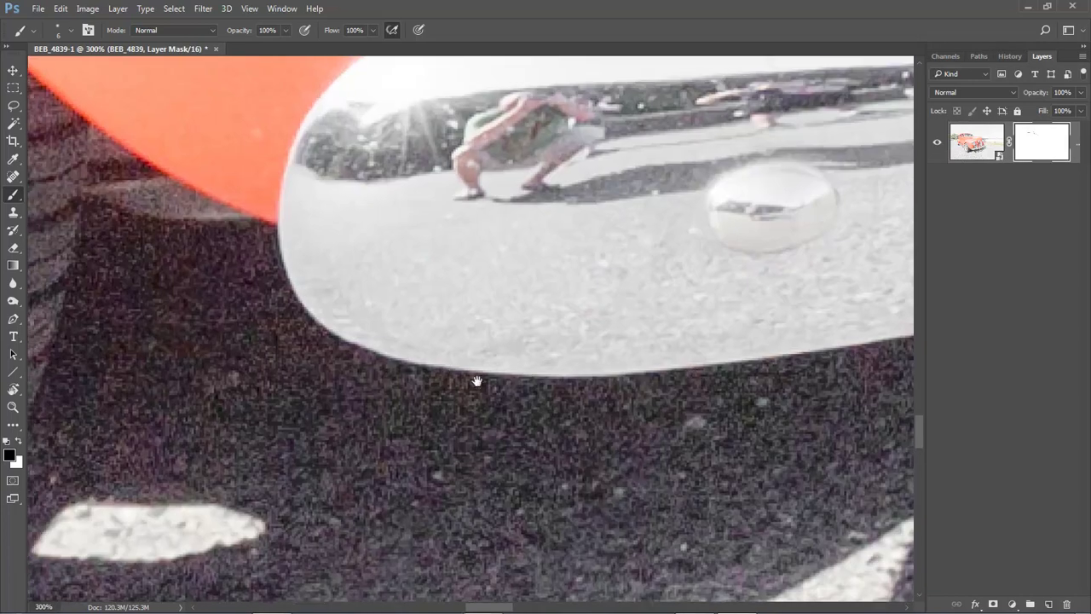
{"action": "left_click_drag", "start_coordinate": [477, 381], "coordinate": [675, 385]}
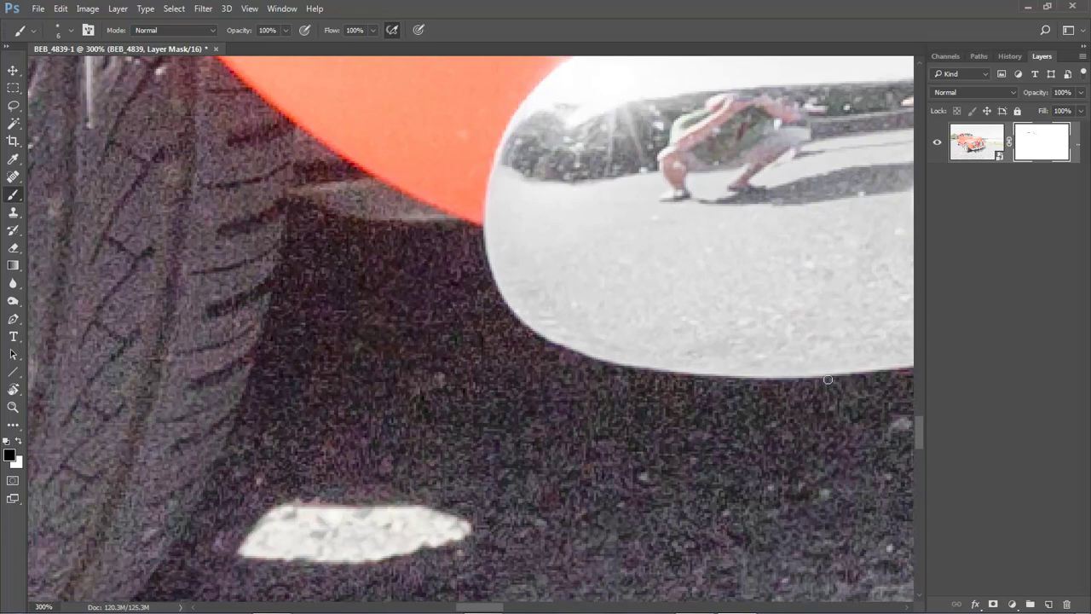
{"action": "left_click_drag", "start_coordinate": [833, 378], "coordinate": [839, 379]}
{"action": "mouse_move", "coordinate": [835, 379]}
{"action": "left_mouse_down"}
{"action": "mouse_move", "coordinate": [625, 379]}
{"action": "mouse_move", "coordinate": [656, 372]}
{"action": "mouse_move", "coordinate": [599, 366]}
{"action": "mouse_move", "coordinate": [525, 332]}
{"action": "mouse_move", "coordinate": [490, 285]}
{"action": "mouse_move", "coordinate": [481, 247]}
{"action": "left_mouse_up"}
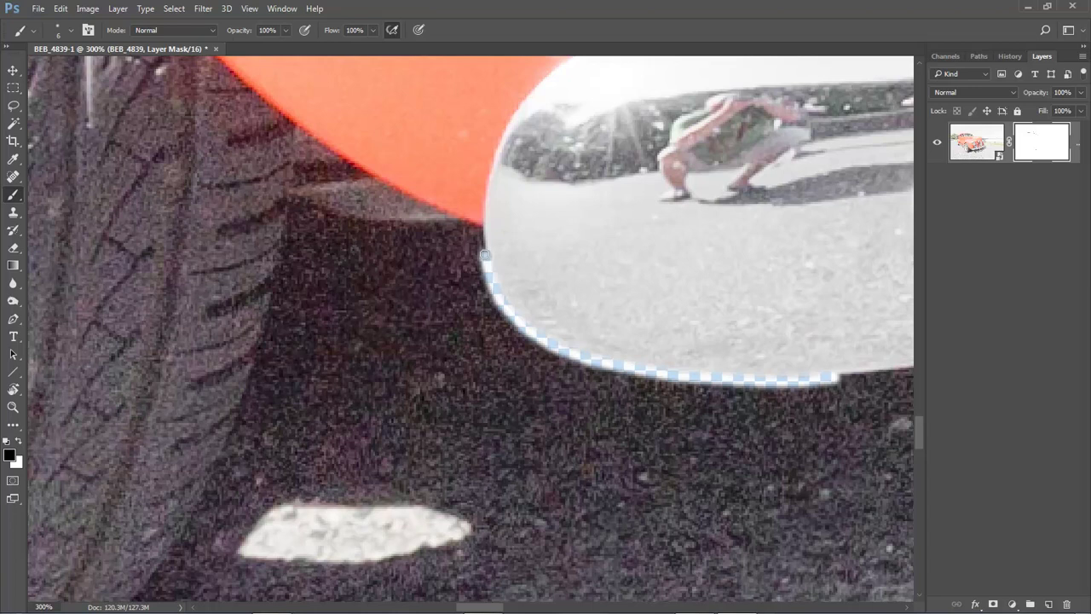
Try a stray black stroke into the bumper's rounded end and paint the bumper back in with white on the mask.
{"action": "left_click", "coordinate": [517, 236], "text": "shift"}
{"action": "key", "text": "ctrl+z"}
{"action": "left_click", "coordinate": [520, 233], "text": "shift"}
{"action": "left_click", "coordinate": [18, 440]}
{"action": "mouse_move", "coordinate": [512, 240]}
{"action": "left_mouse_down"}
{"action": "mouse_move", "coordinate": [522, 232]}
{"action": "mouse_move", "coordinate": [495, 247]}
{"action": "mouse_move", "coordinate": [496, 259]}
{"action": "left_mouse_up"}
{"action": "left_click", "coordinate": [19, 440]}
Continue the black mask line from the bumper end under the red fender and down the front tyre's inner edge.
{"action": "mouse_move", "coordinate": [480, 252]}
{"action": "left_mouse_down"}
{"action": "mouse_move", "coordinate": [477, 234]}
{"action": "mouse_move", "coordinate": [353, 225]}
{"action": "mouse_move", "coordinate": [304, 209]}
{"action": "left_mouse_up"}
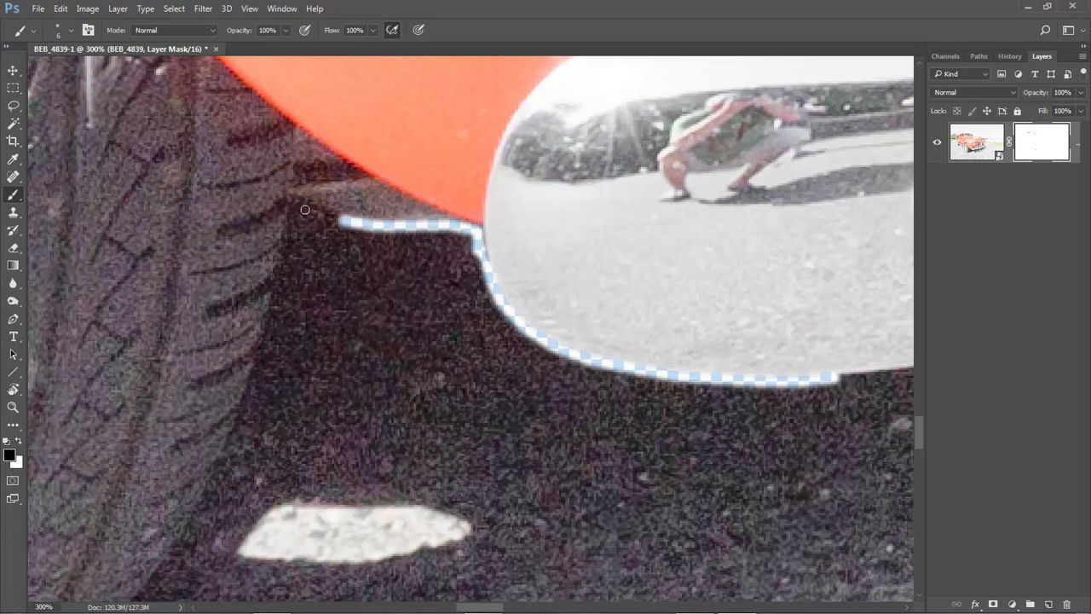
{"action": "left_click", "coordinate": [280, 290], "text": "shift"}
{"action": "left_click", "coordinate": [251, 386], "text": "shift"}
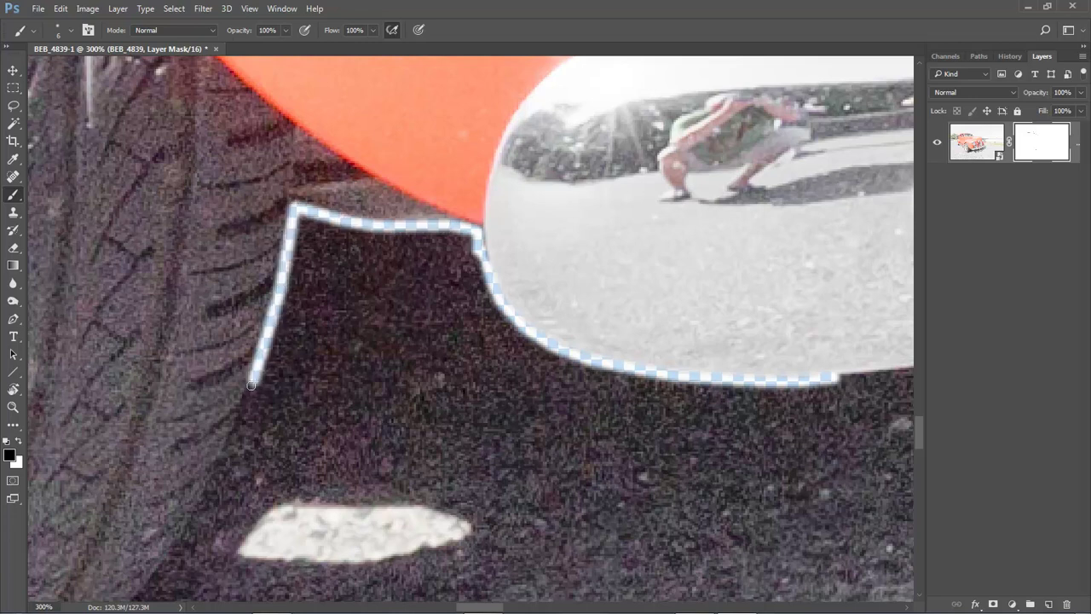
{"action": "left_click", "coordinate": [223, 460], "text": "shift"}
{"action": "left_click", "coordinate": [192, 532], "text": "shift"}
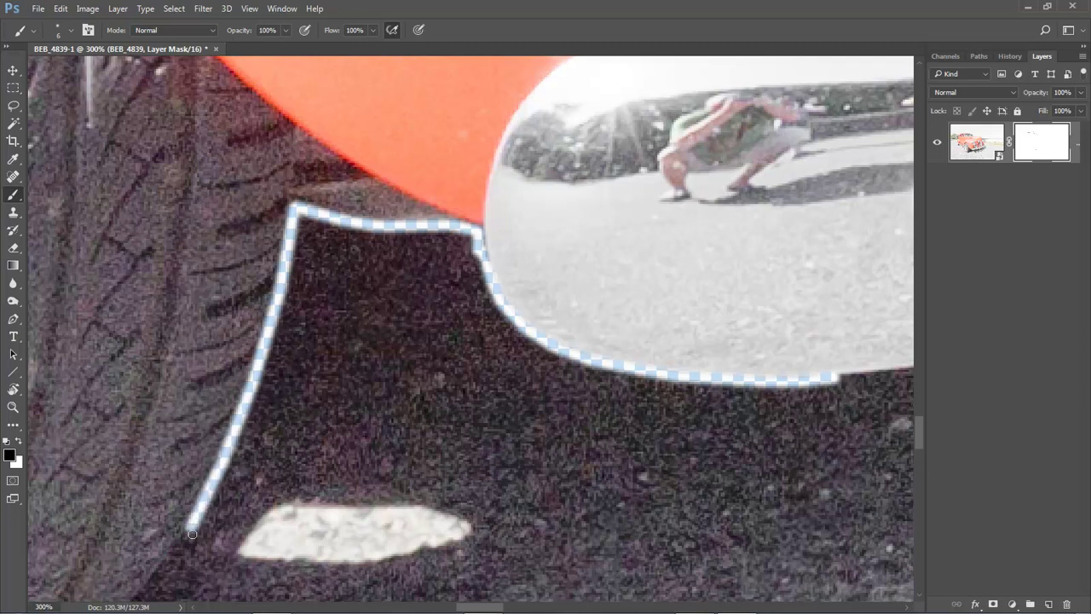
{"action": "left_click", "coordinate": [154, 582], "text": "shift"}
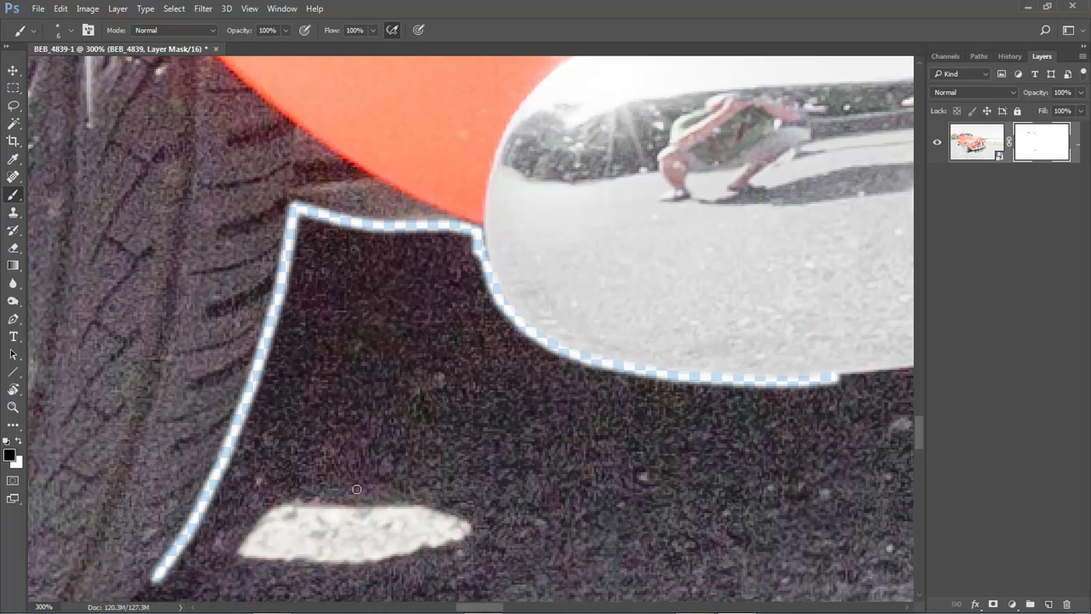
Display the layer mask alone and select the white area outside the finished car outline with the Magic Wand.
{"action": "key", "text": "ctrl+0"}
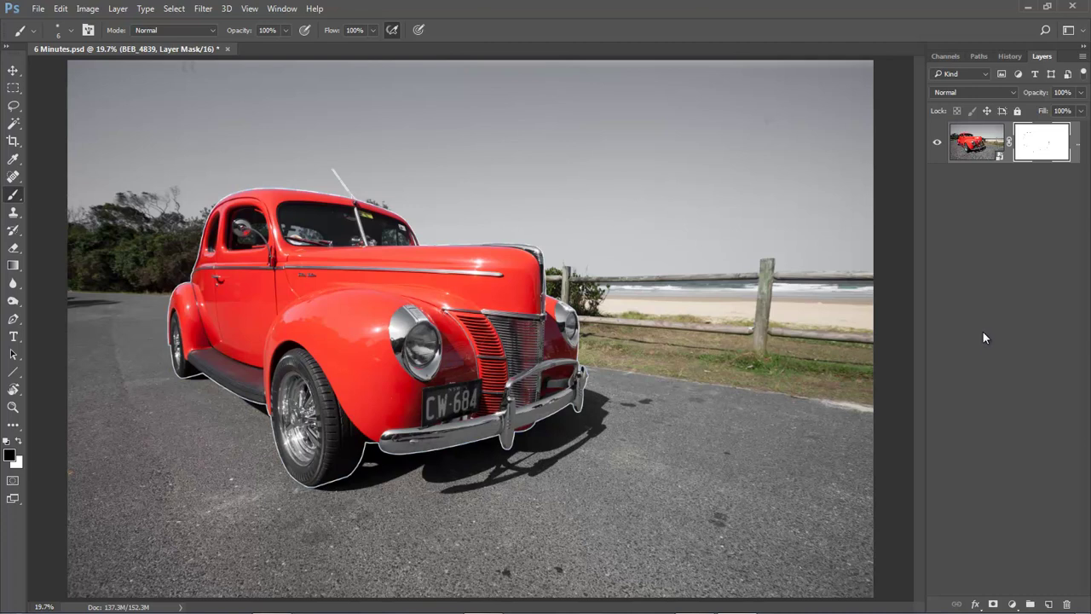
{"action": "left_click", "coordinate": [1046, 154], "text": "alt"}
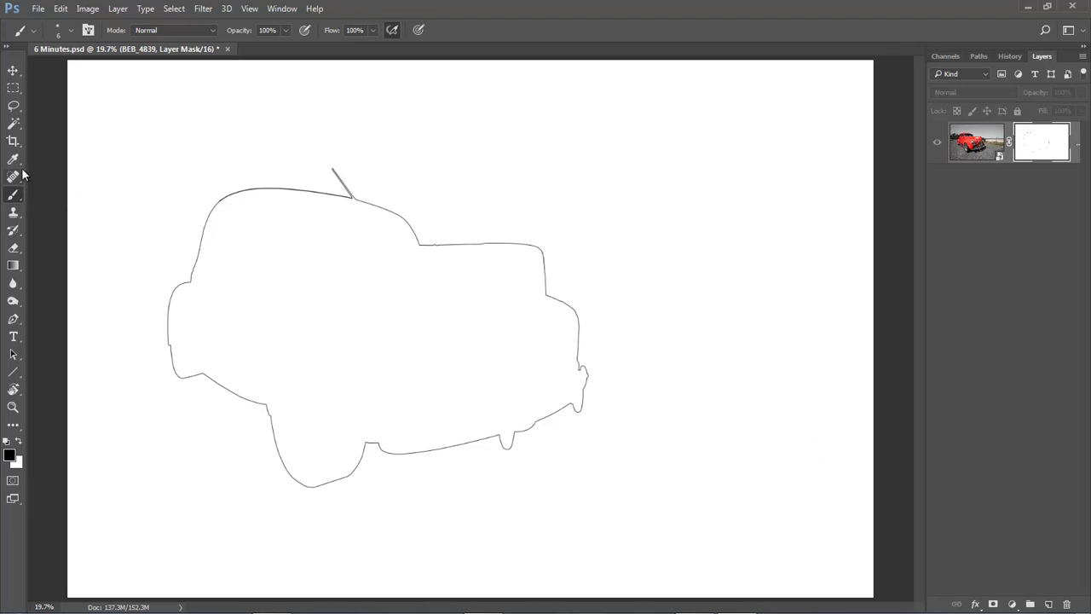
{"action": "left_click_drag", "start_coordinate": [12, 126], "coordinate": [85, 137]}
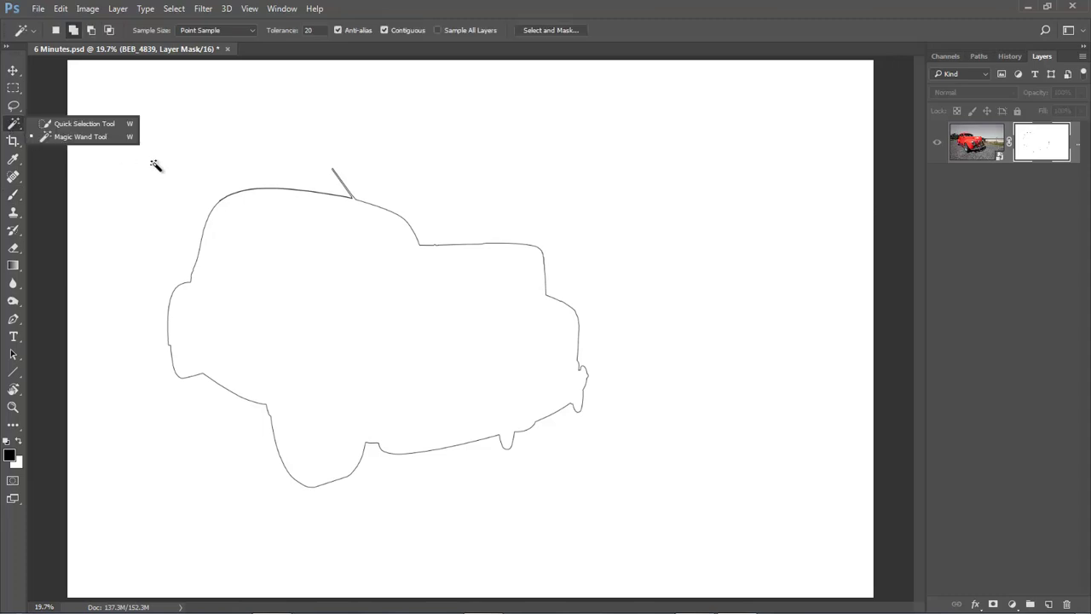
{"action": "left_click", "coordinate": [170, 161]}
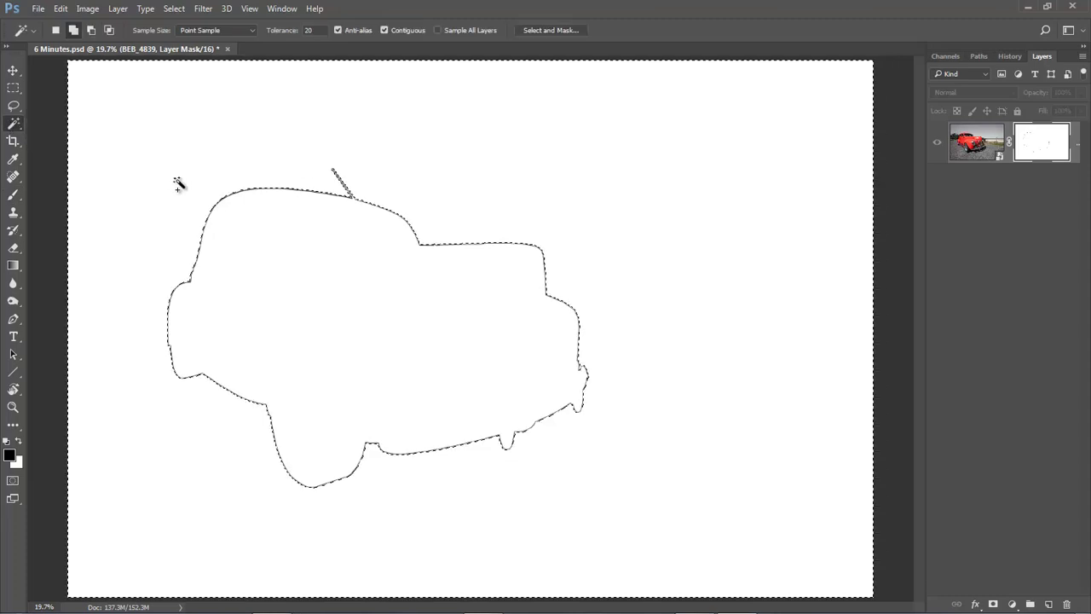
Expand the selection around the car outline by 4 pixels so its edge runs within the black line.
{"action": "left_click_drag", "start_coordinate": [225, 179], "coordinate": [312, 250]}
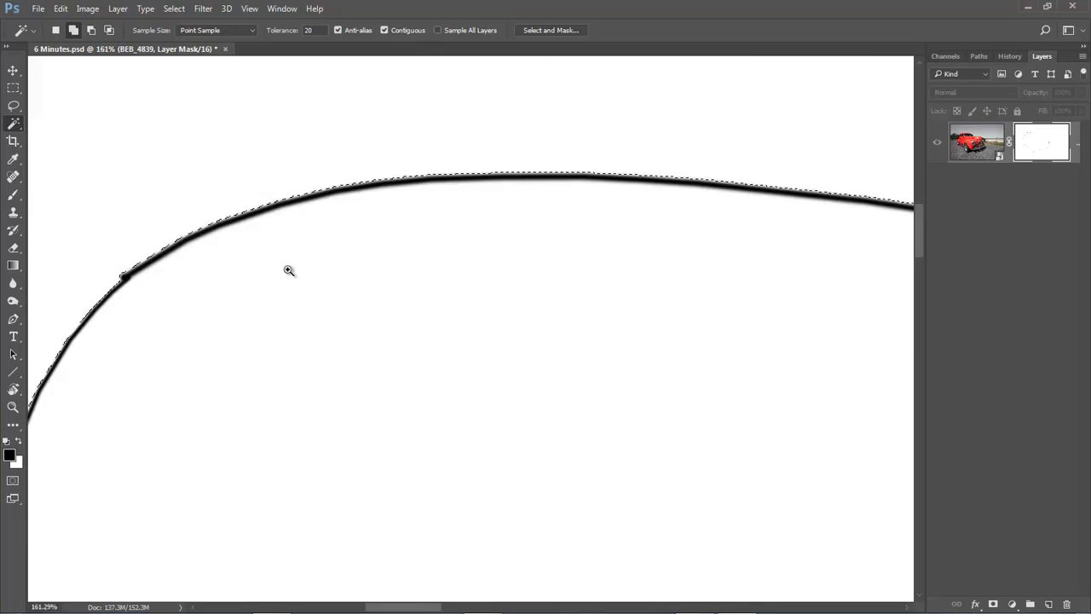
{"action": "left_click", "coordinate": [265, 214]}
{"action": "left_click_drag", "start_coordinate": [206, 182], "coordinate": [372, 279]}
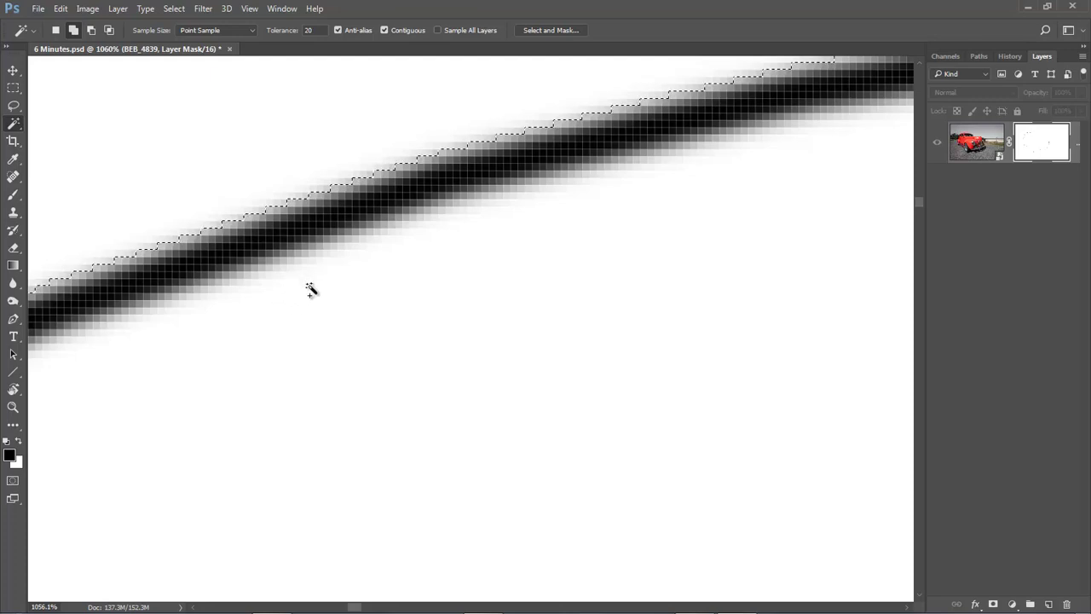
{"action": "left_click", "coordinate": [172, 13]}
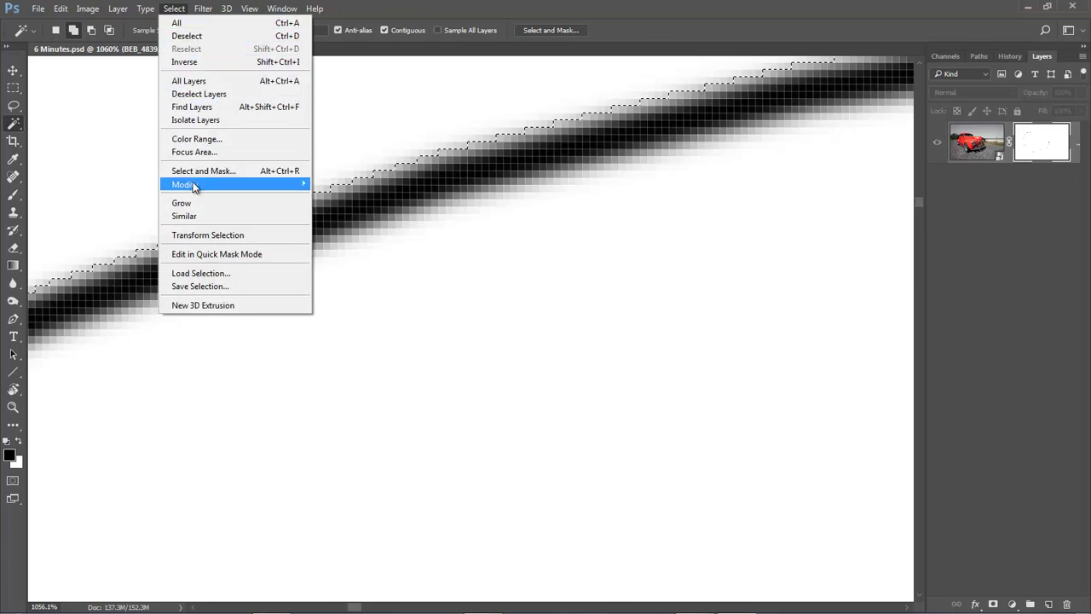
{"action": "mouse_move", "coordinate": [233, 184]}
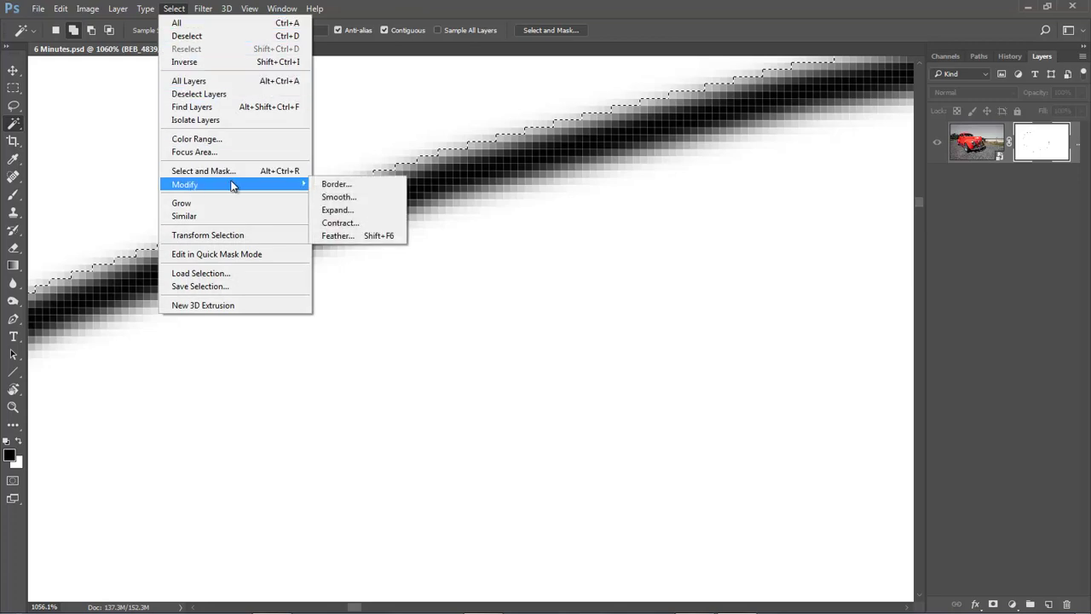
{"action": "left_click", "coordinate": [338, 211]}
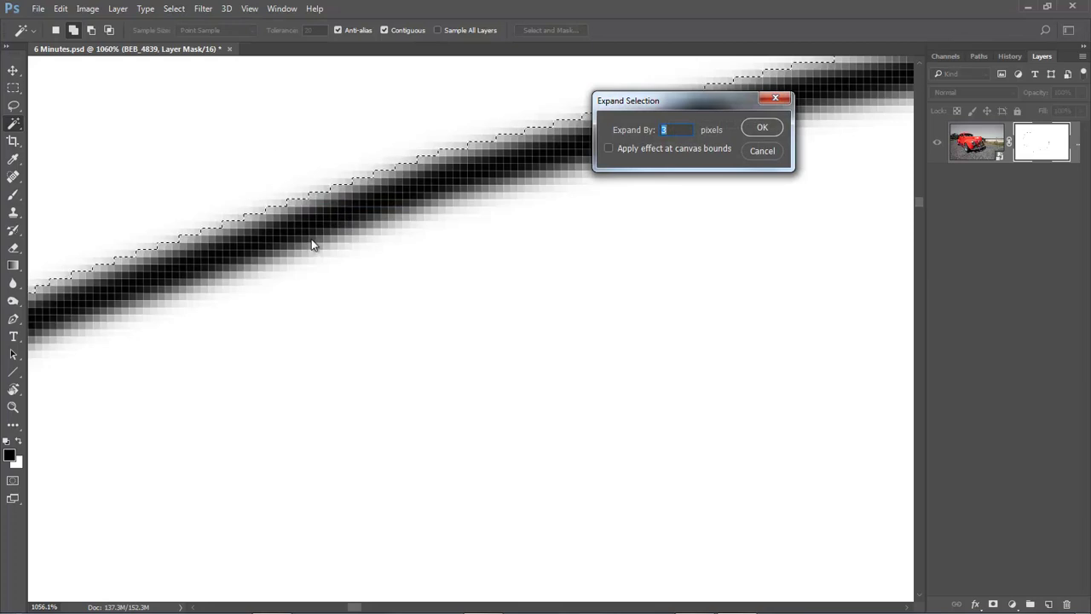
{"action": "type", "text": "4"}
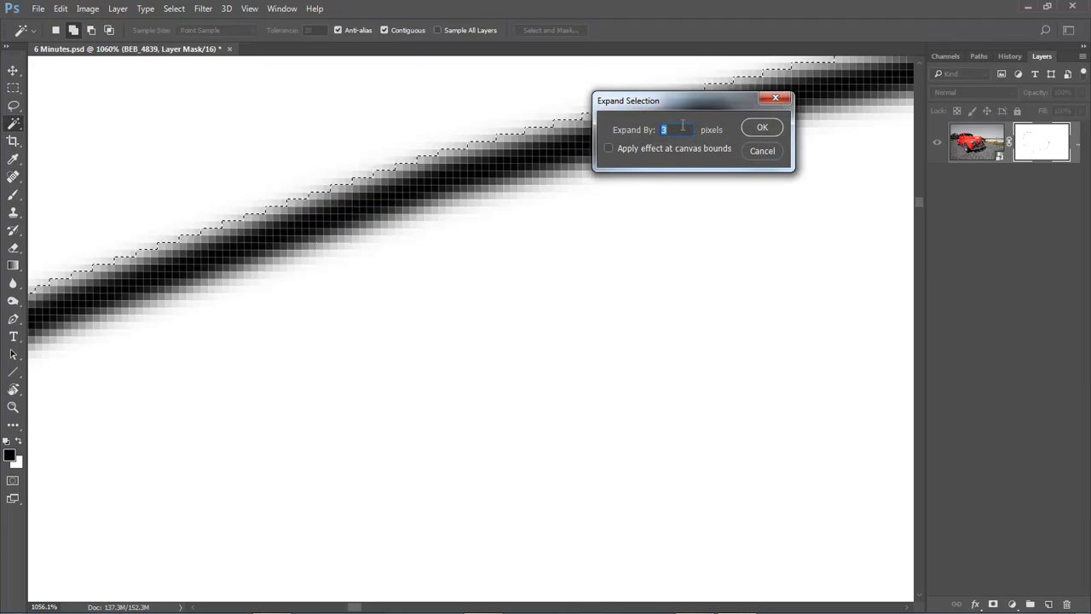
{"action": "left_click", "coordinate": [762, 127]}
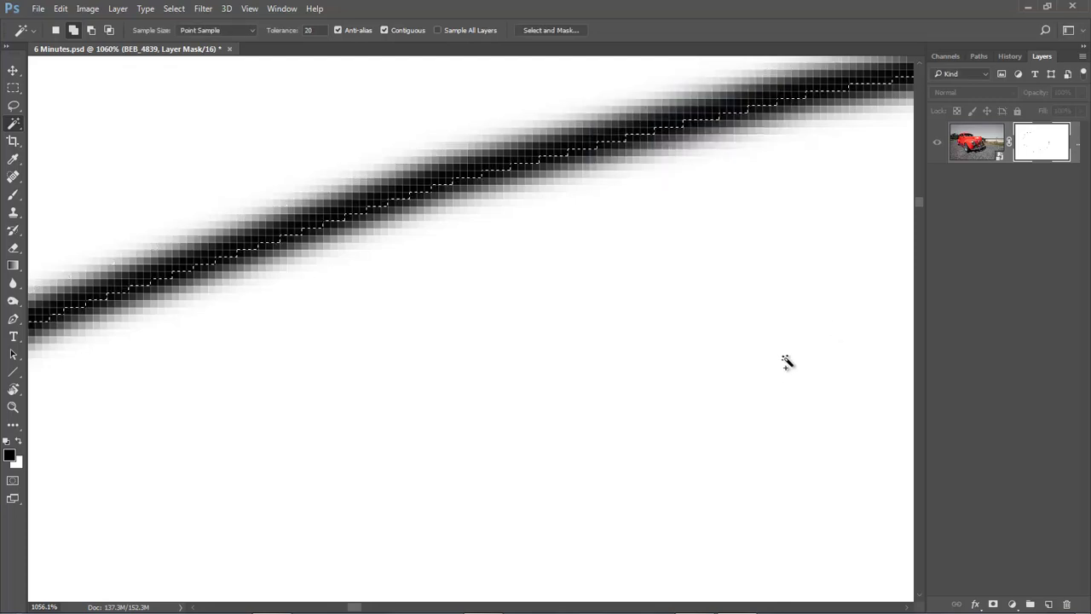
Fill the selected area around the car with black on the mask, clear the selection and bring back the image view.
{"action": "key", "text": "ctrl+0"}
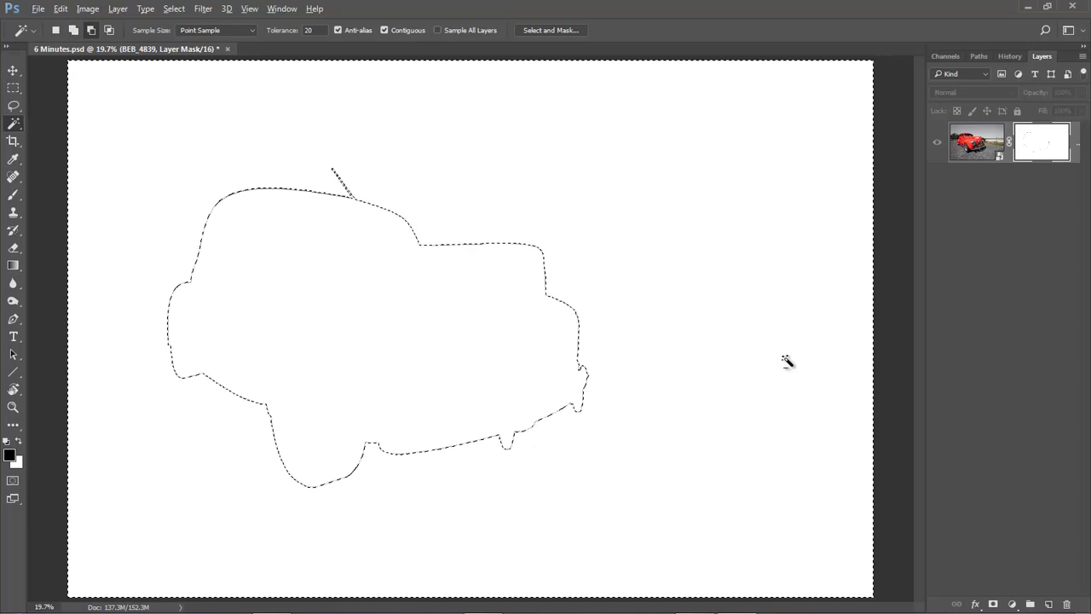
{"action": "key", "text": "alt+BackSpace"}
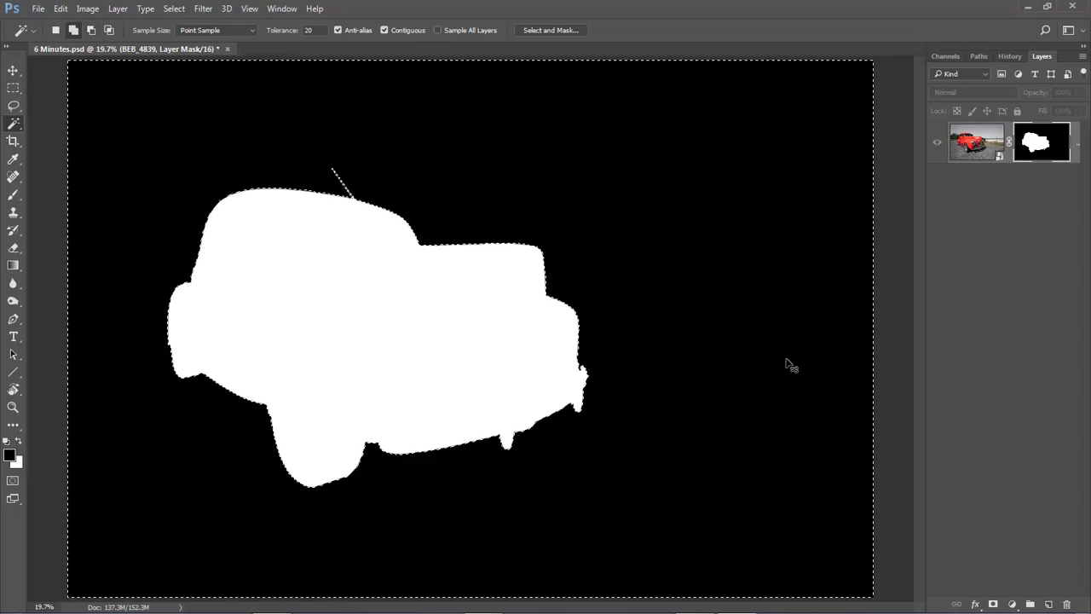
{"action": "key", "text": "ctrl+d"}
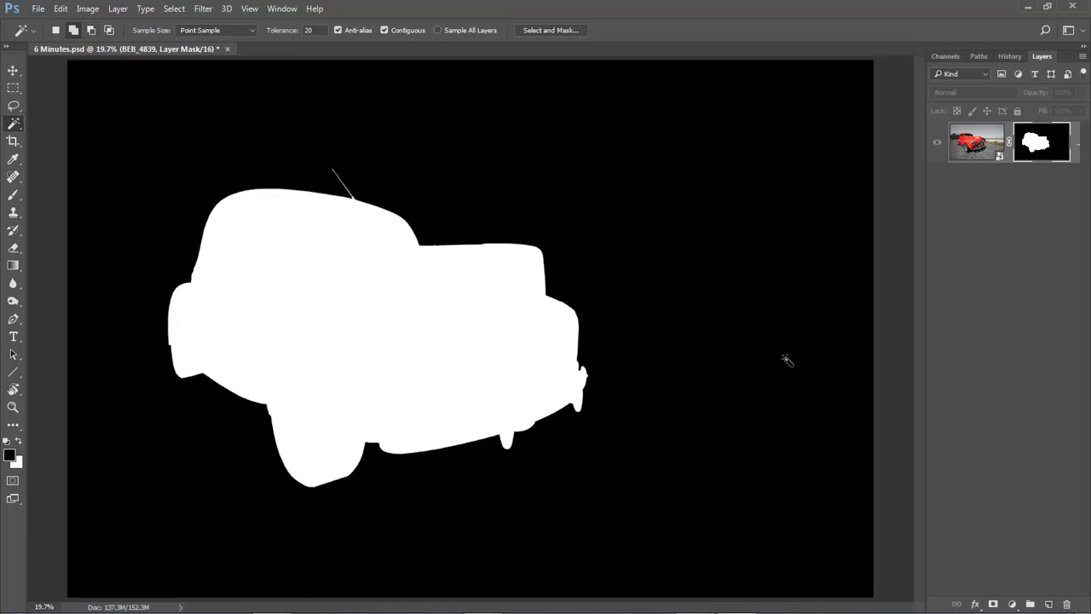
{"action": "left_click", "coordinate": [937, 145]}
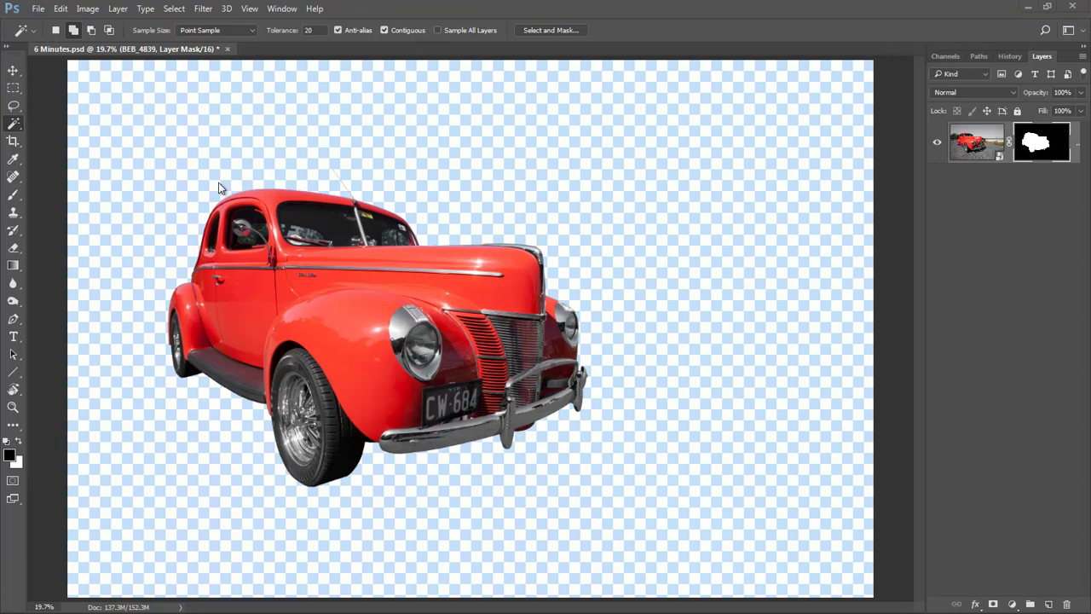
Examine the side window, windshield and far windows of the cut-out car for background showing through the glass.
{"action": "left_click_drag", "start_coordinate": [207, 189], "coordinate": [334, 280]}
{"action": "left_click", "coordinate": [334, 280]}
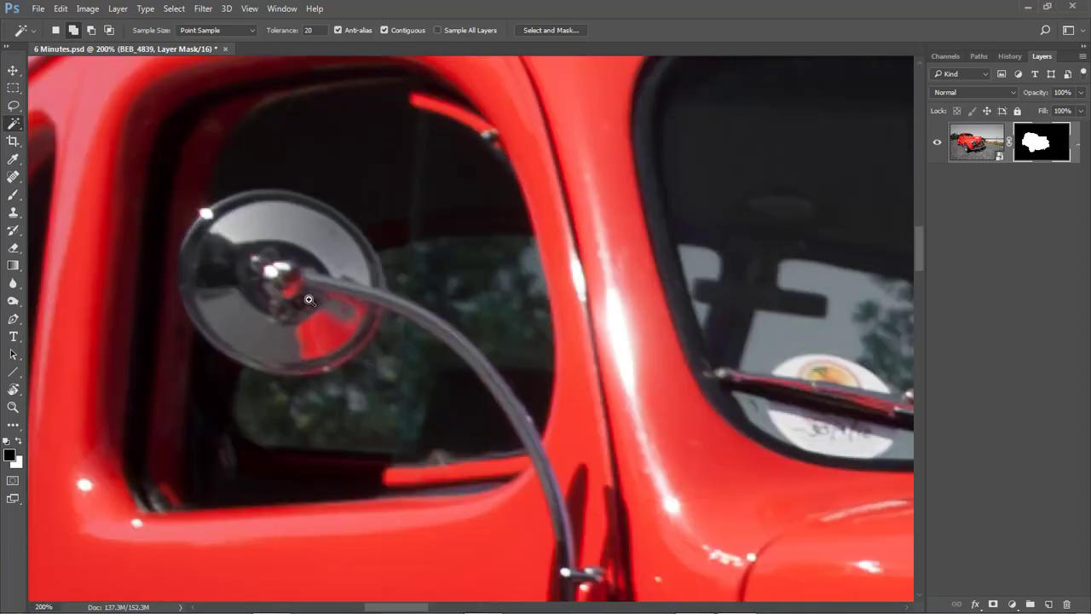
{"action": "left_click_drag", "start_coordinate": [313, 421], "coordinate": [305, 352]}
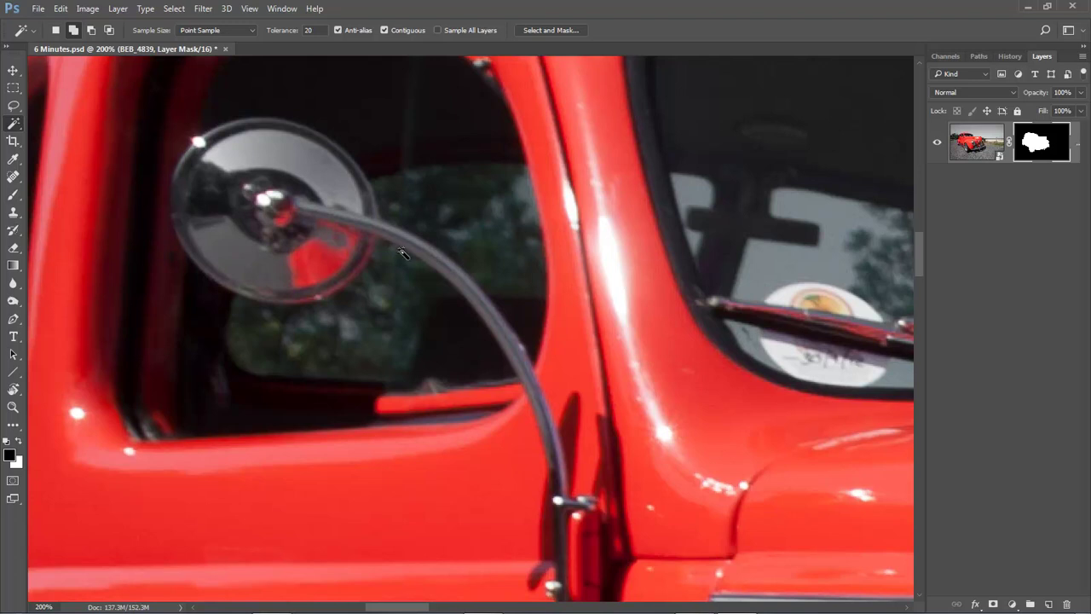
{"action": "left_click_drag", "start_coordinate": [655, 286], "coordinate": [243, 239]}
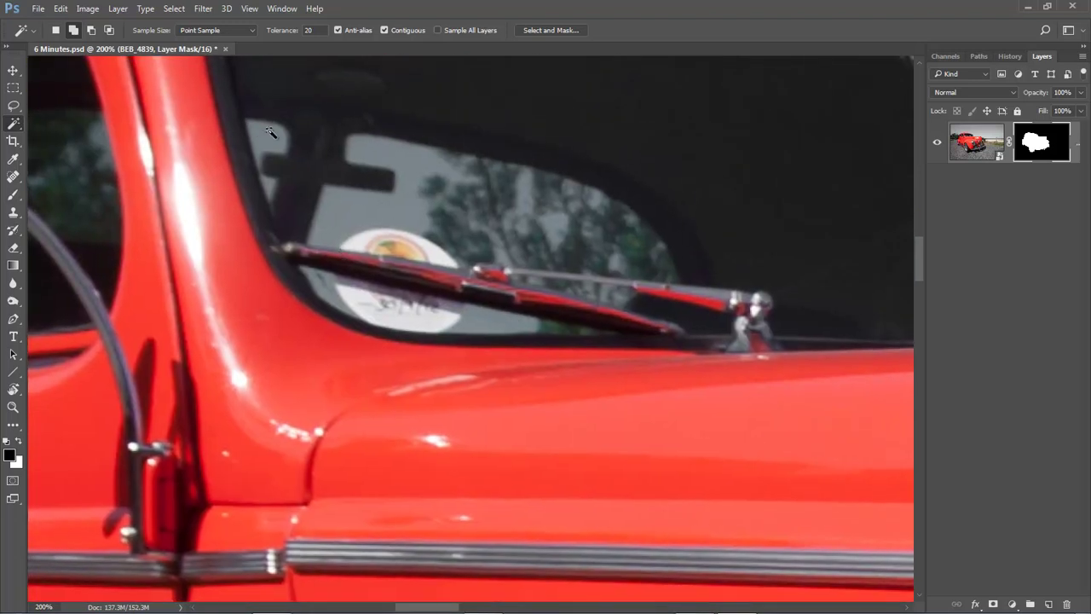
{"action": "left_click_drag", "start_coordinate": [439, 209], "coordinate": [108, 85]}
{"action": "left_click_drag", "start_coordinate": [842, 123], "coordinate": [362, 151]}
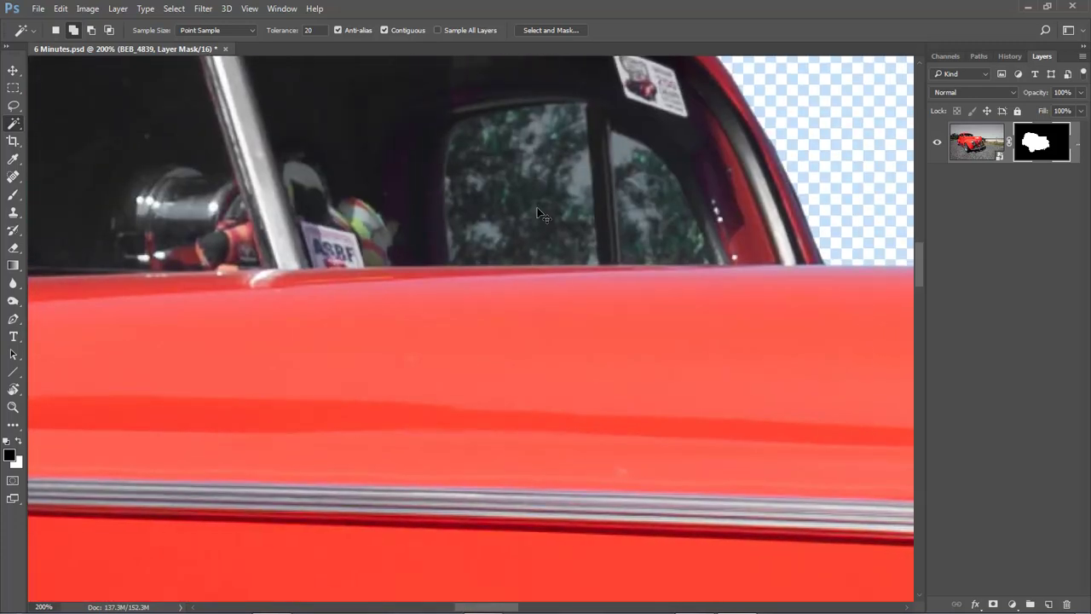
{"action": "key", "text": "ctrl+0"}
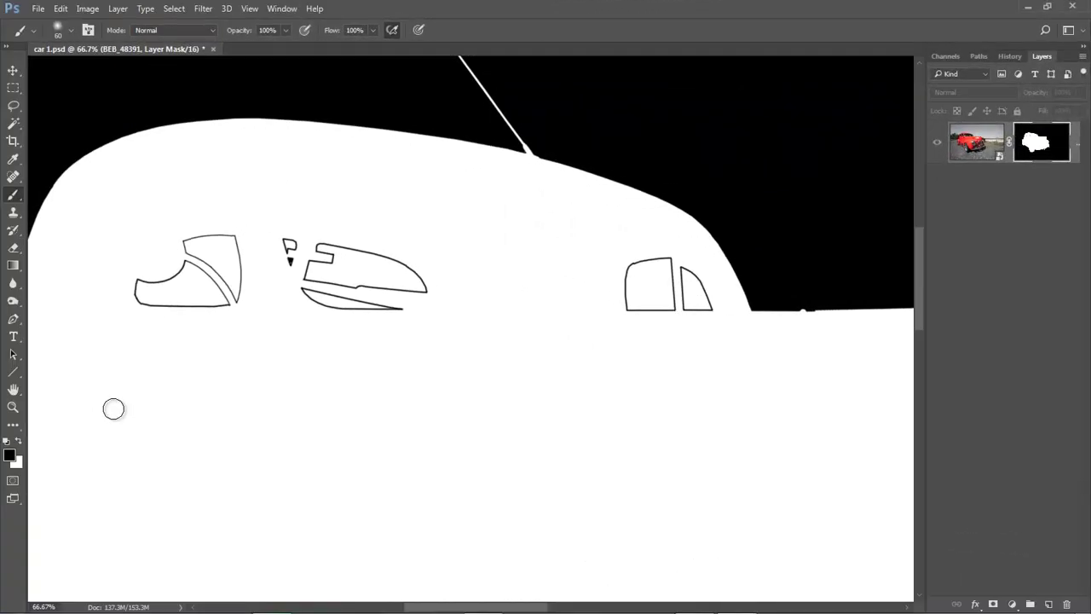
Select the white areas inside all the window outlines on the mask with the Magic Wand, adding each to the selection.
{"action": "left_click", "coordinate": [13, 125]}
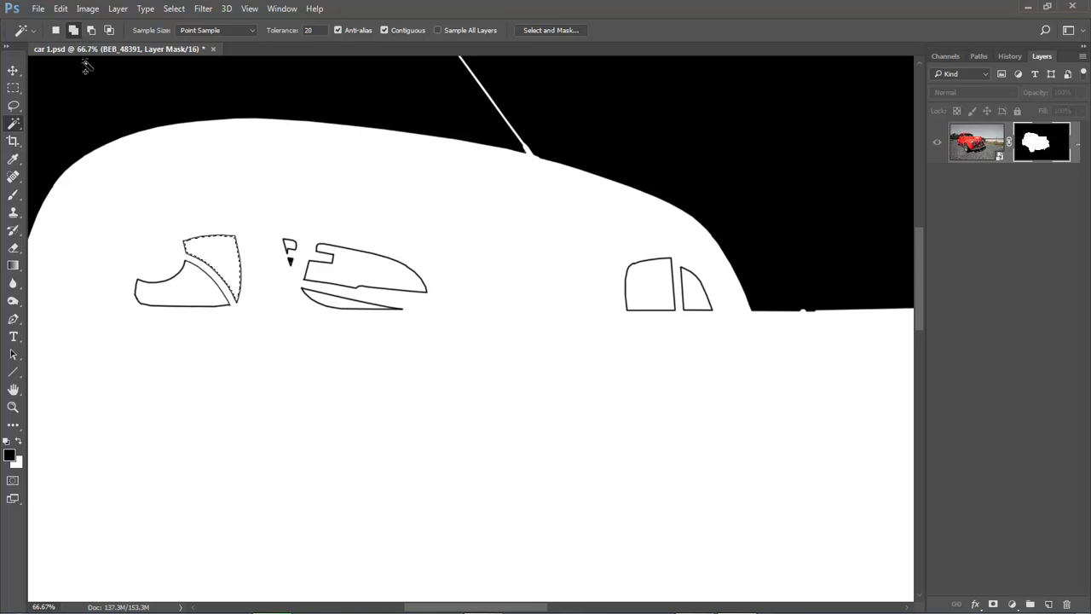
{"action": "left_click", "coordinate": [187, 292]}
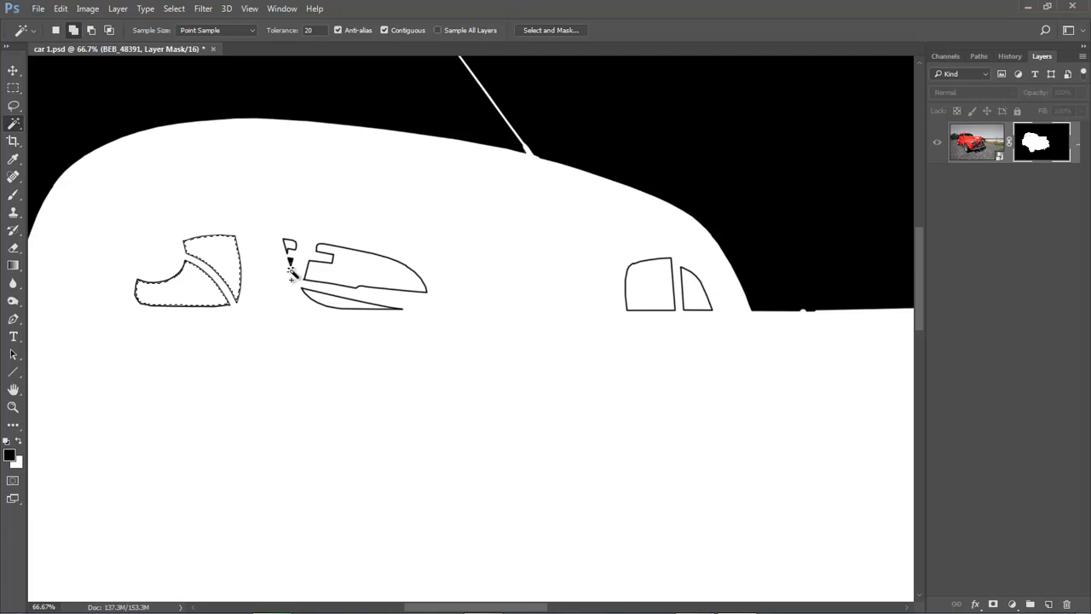
{"action": "left_click", "coordinate": [290, 248]}
{"action": "left_click", "coordinate": [350, 274]}
{"action": "left_click", "coordinate": [345, 307]}
{"action": "left_click", "coordinate": [644, 300]}
{"action": "left_click", "coordinate": [693, 304]}
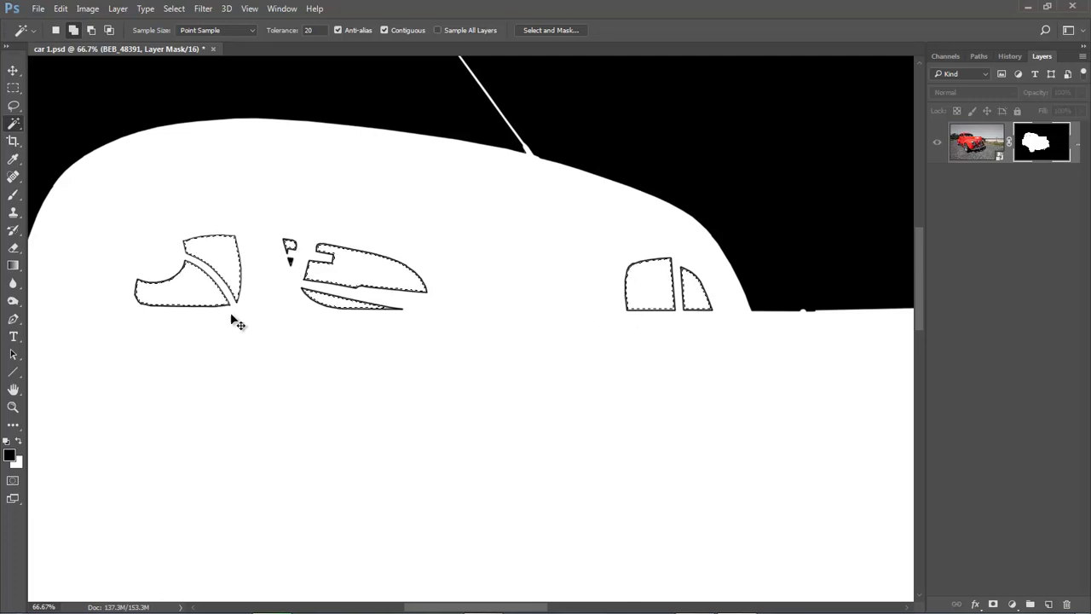
Expand the selection of the window areas so its edge runs within the black outlines.
{"action": "left_click_drag", "start_coordinate": [202, 340], "coordinate": [210, 334]}
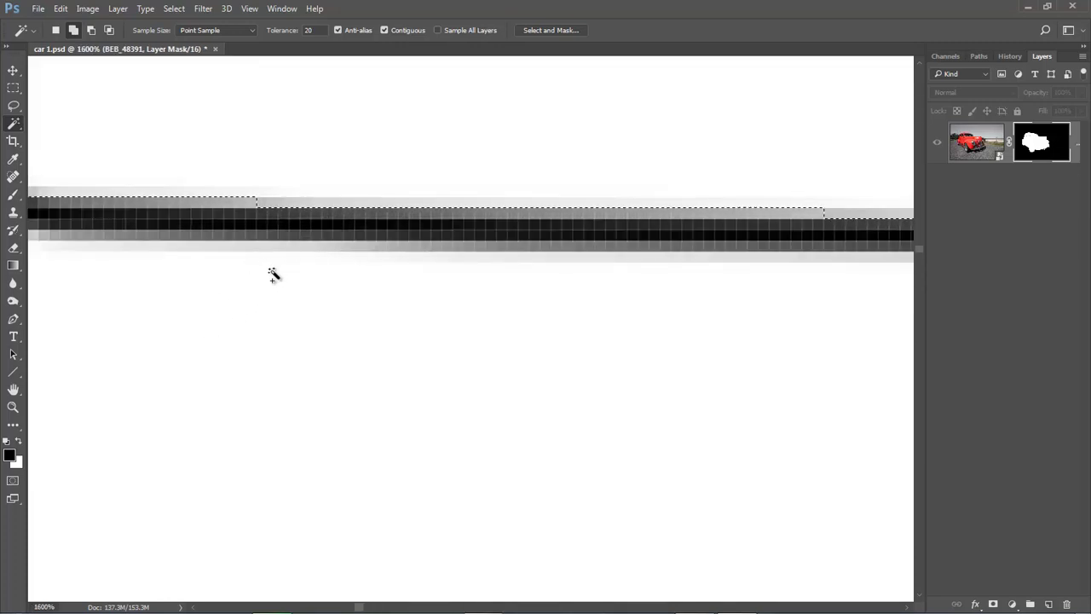
{"action": "left_click", "coordinate": [174, 8]}
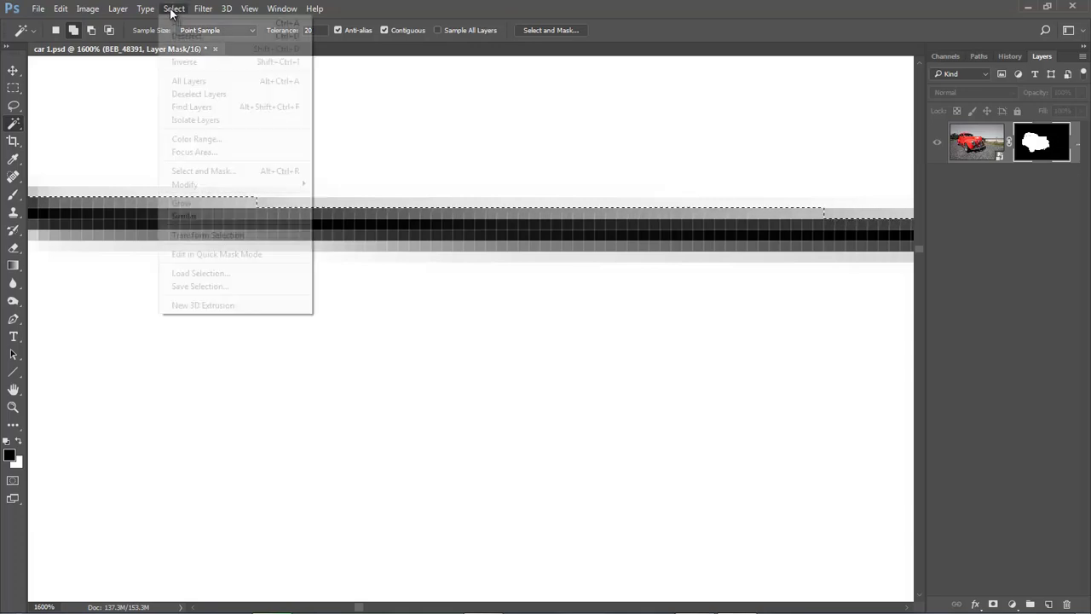
{"action": "mouse_move", "coordinate": [185, 187]}
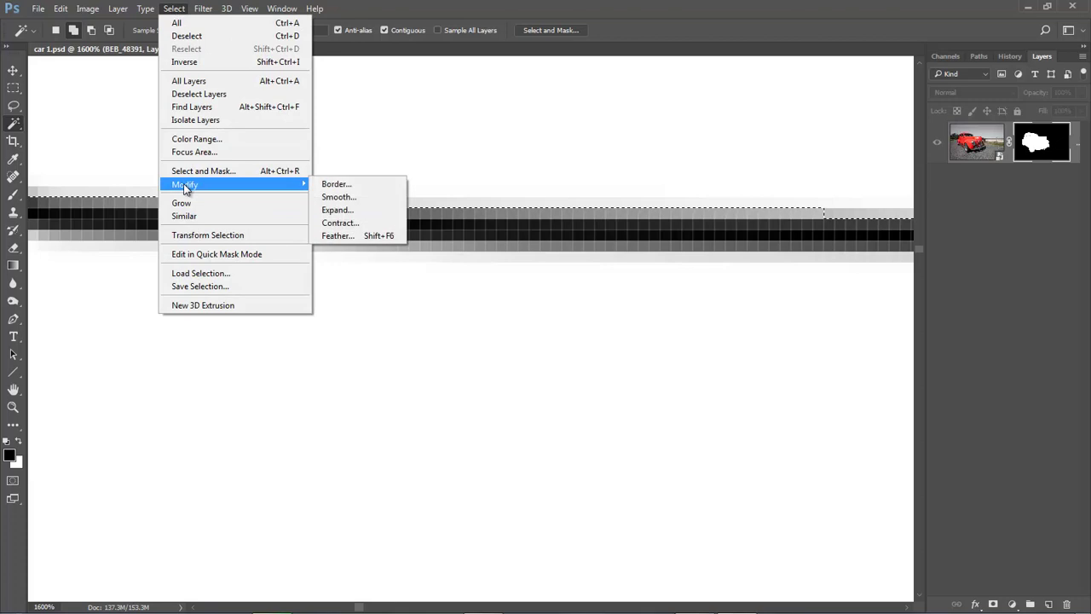
{"action": "left_click", "coordinate": [338, 210]}
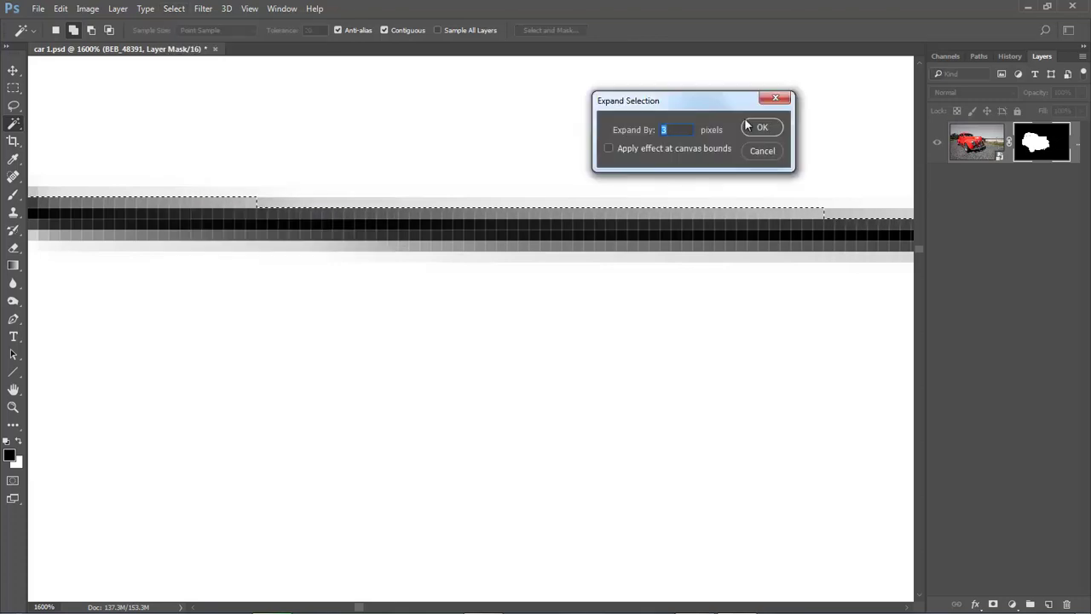
{"action": "key", "text": "Return"}
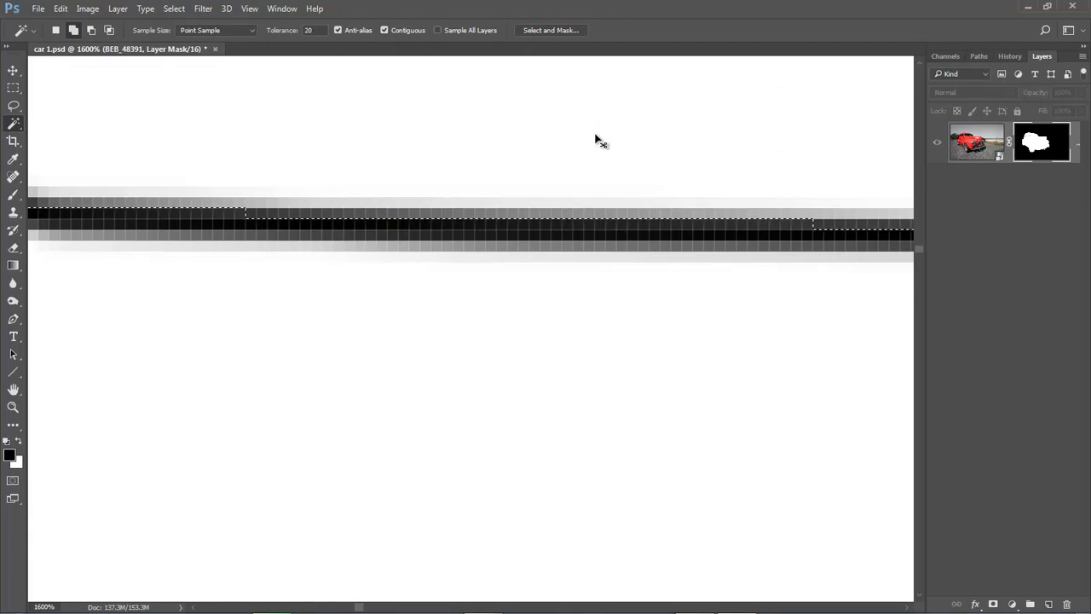
Fill the selected window areas with black on the mask, clear the selection and bring back the image view.
{"action": "key", "text": "ctrl+0"}
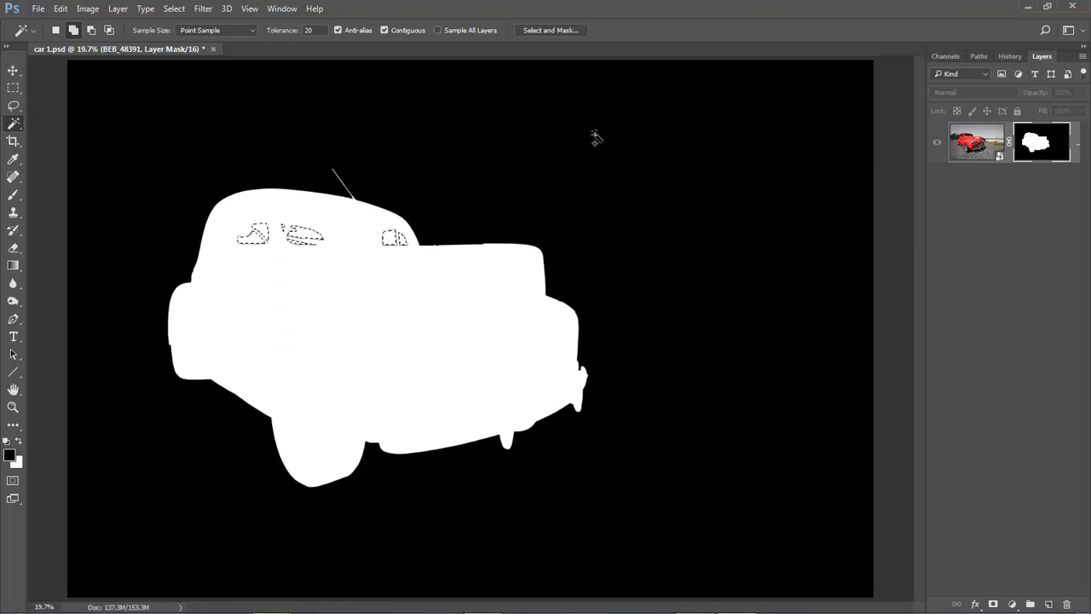
{"action": "key", "text": "alt+BackSpace"}
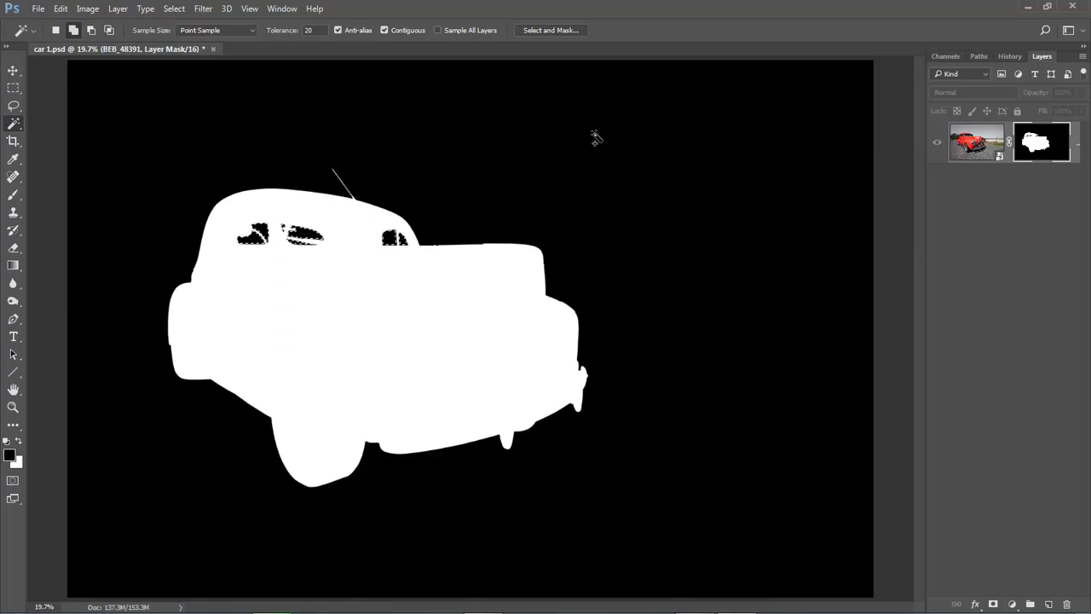
{"action": "key", "text": "ctrl+d"}
{"action": "left_click", "coordinate": [937, 144]}
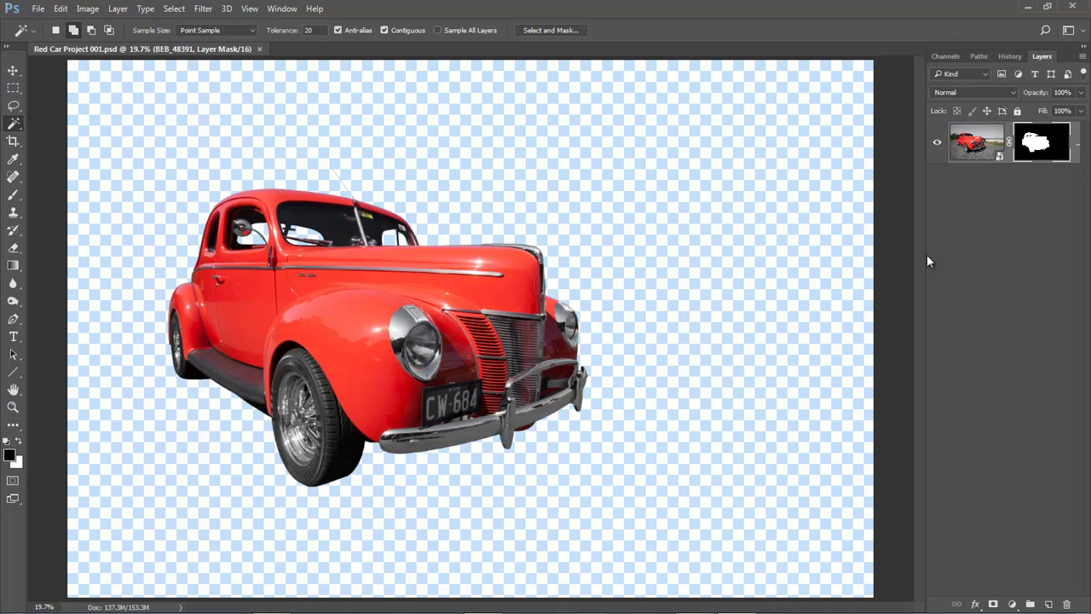
Edit the car's smart object in Camera Raw, setting Clarity to +29 and Vibrance to +33, and apply the changes.
{"action": "double_click", "coordinate": [977, 144]}
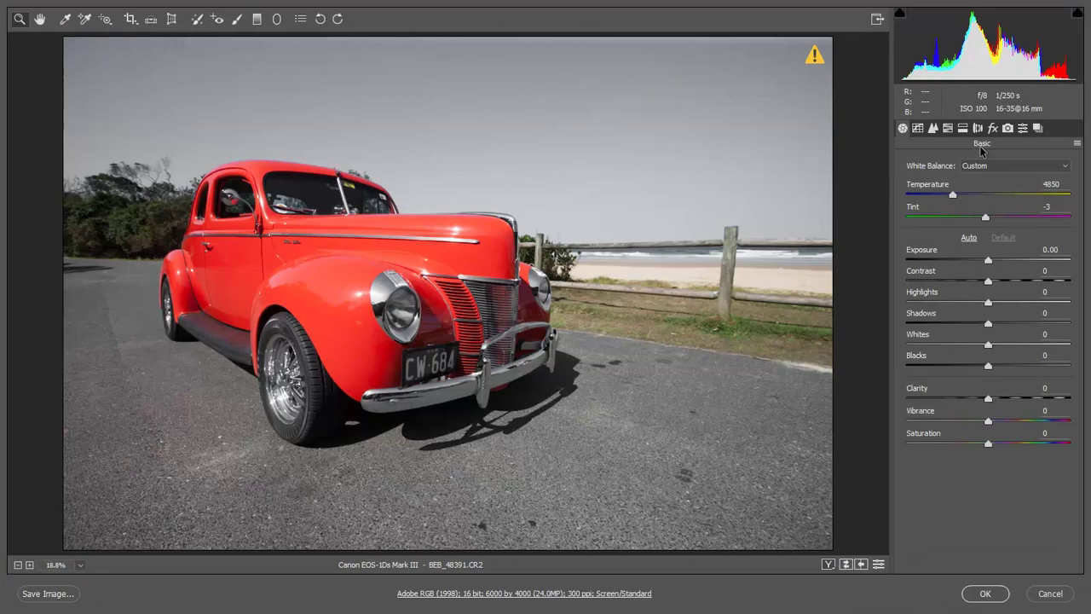
{"action": "left_click_drag", "start_coordinate": [988, 397], "coordinate": [1014, 422]}
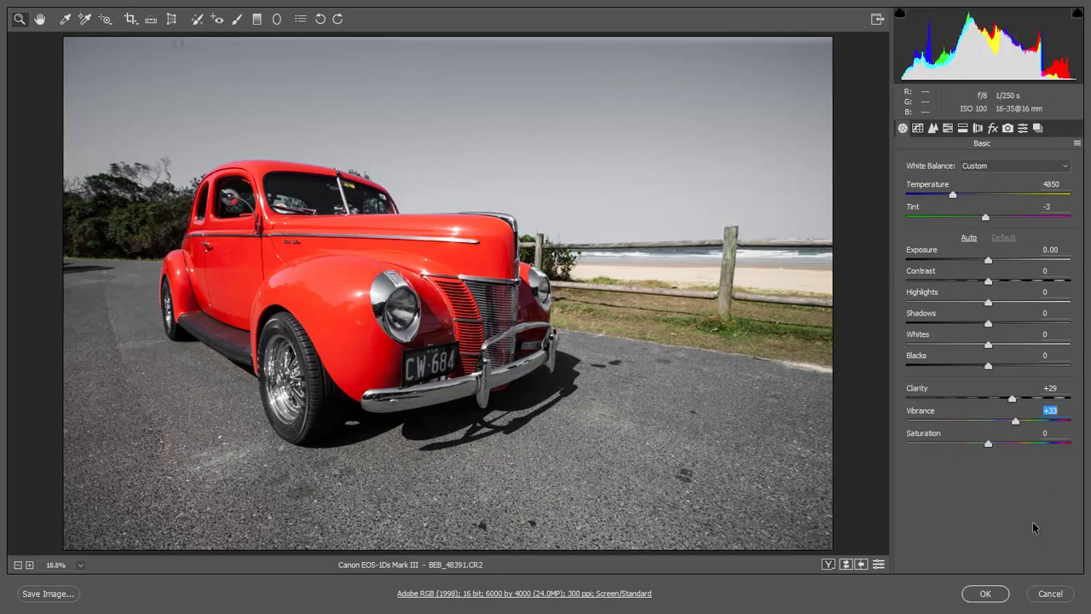
{"action": "left_click", "coordinate": [992, 596]}
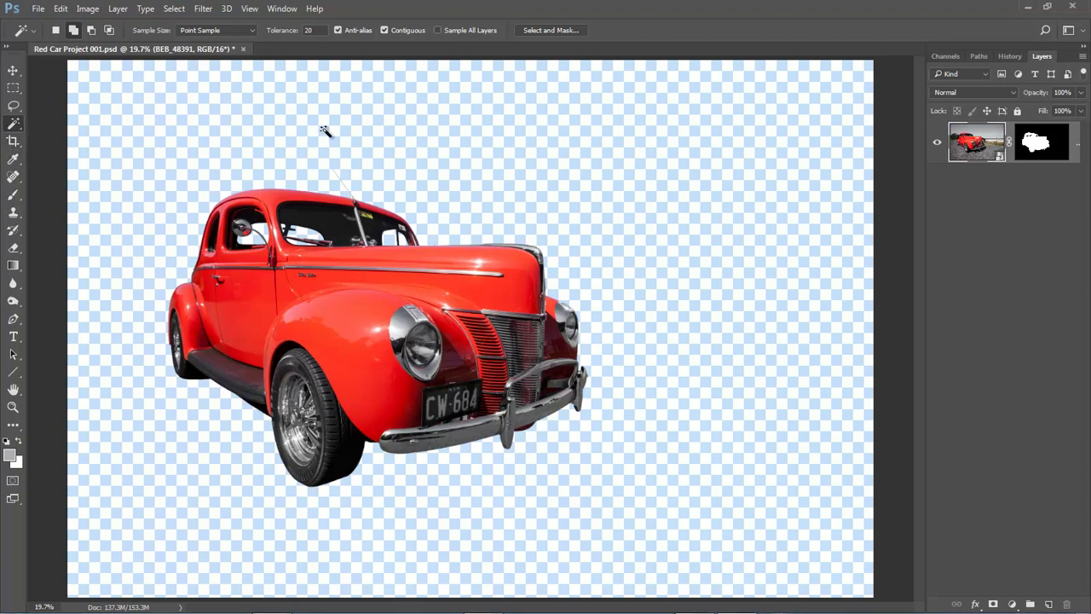
Crop the canvas to a wider format by trimming the empty space above and below the car.
{"action": "left_click", "coordinate": [12, 141]}
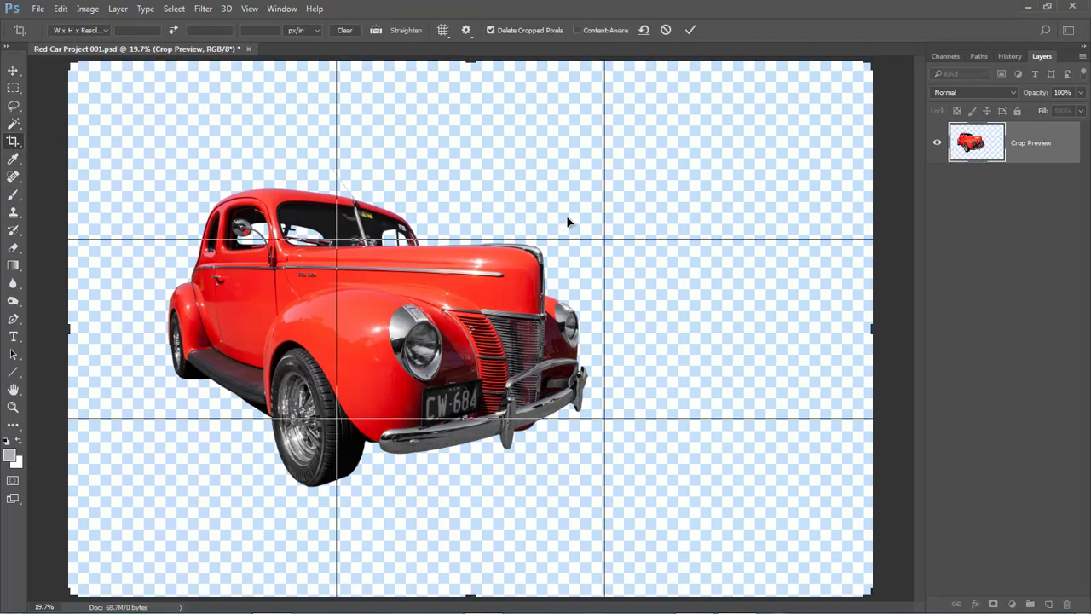
{"action": "left_click_drag", "start_coordinate": [471, 59], "coordinate": [470, 76]}
{"action": "left_click_drag", "start_coordinate": [471, 580], "coordinate": [472, 555]}
{"action": "left_click_drag", "start_coordinate": [474, 100], "coordinate": [471, 92]}
{"action": "left_click_drag", "start_coordinate": [871, 329], "coordinate": [870, 329]}
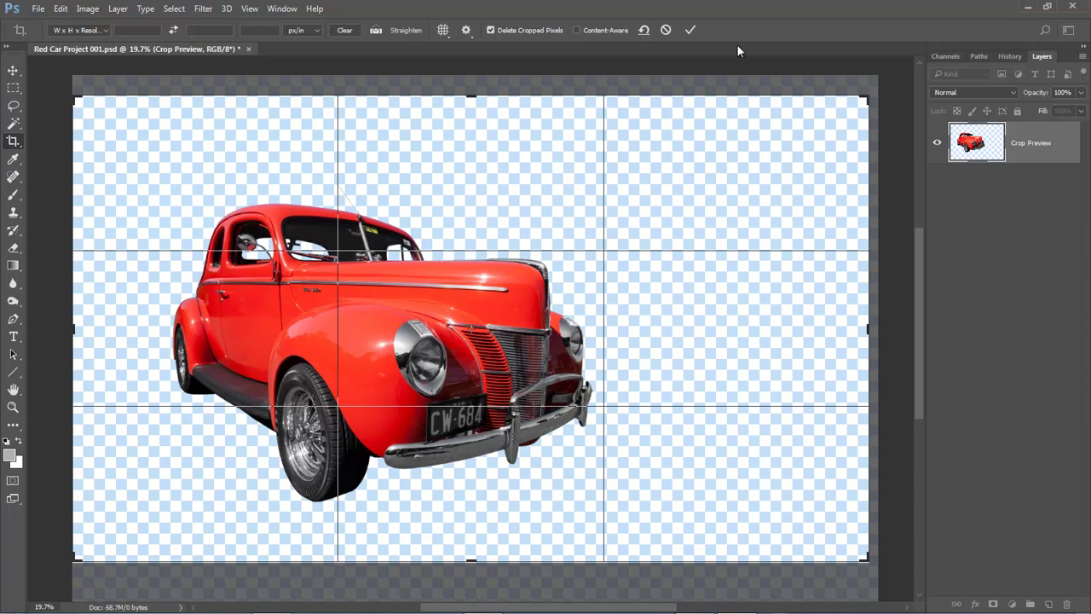
{"action": "left_click", "coordinate": [690, 32]}
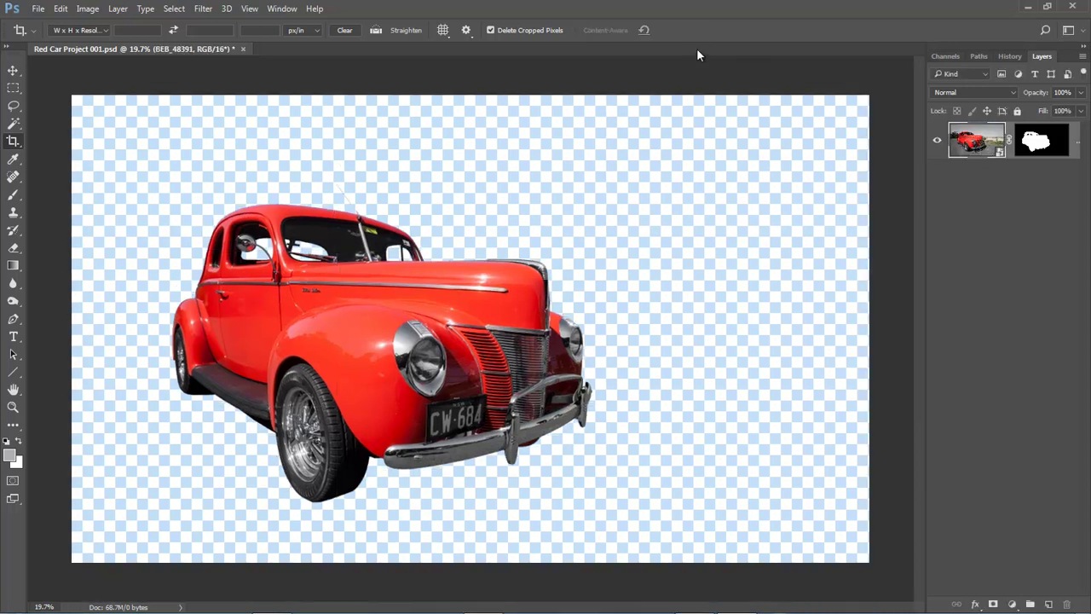
{"action": "key", "text": "ctrl+0"}
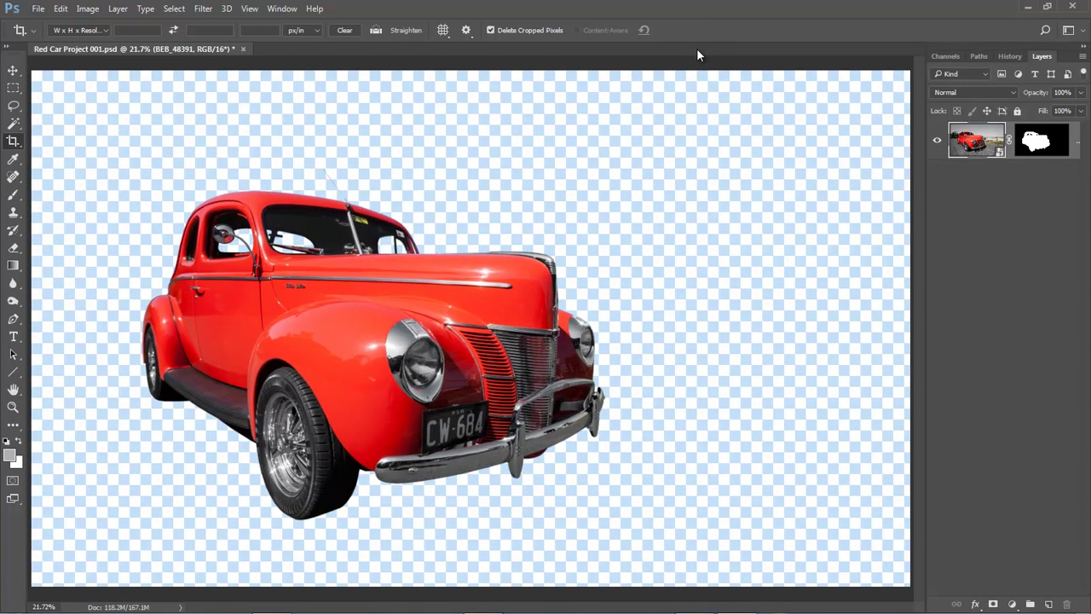
Add a new layer beneath the car layer and fill it with the red sampled from the car's bodywork.
{"action": "left_click", "coordinate": [1049, 605]}
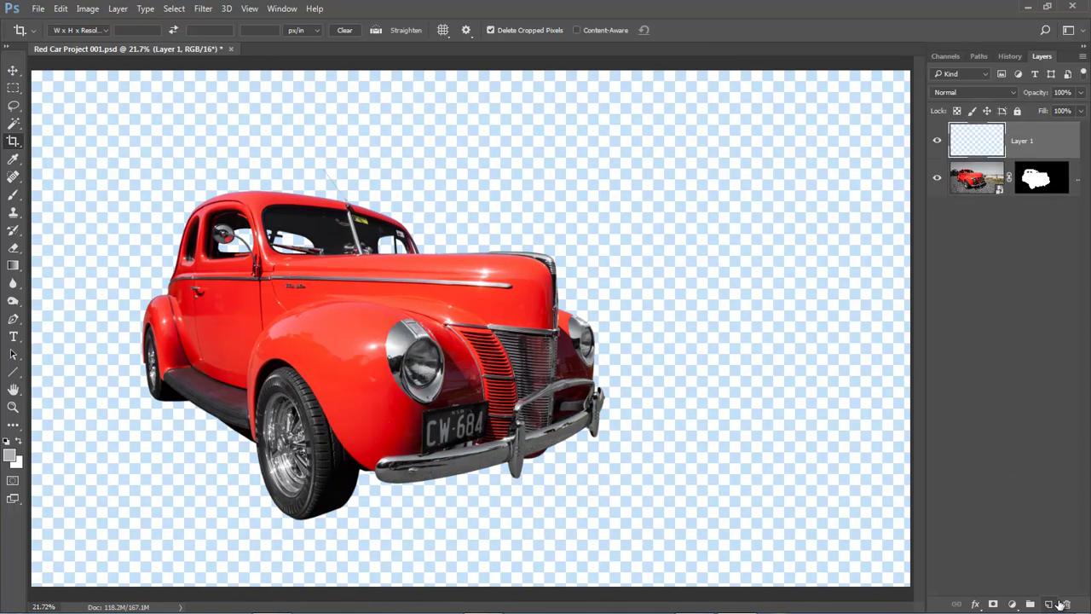
{"action": "left_click_drag", "start_coordinate": [989, 161], "coordinate": [976, 203]}
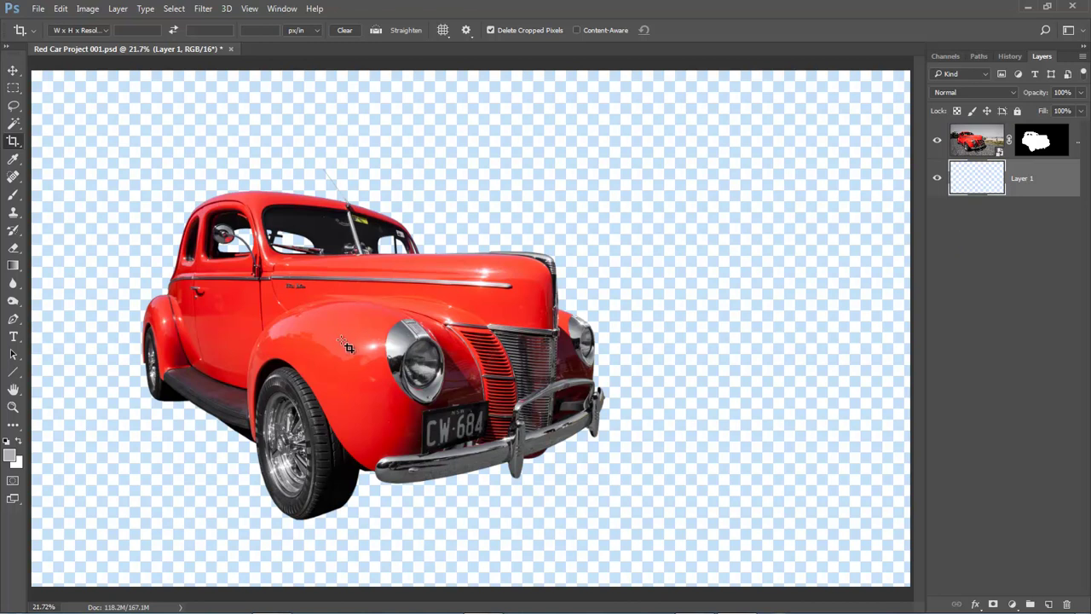
{"action": "left_click", "coordinate": [13, 162]}
{"action": "left_click", "coordinate": [34, 163]}
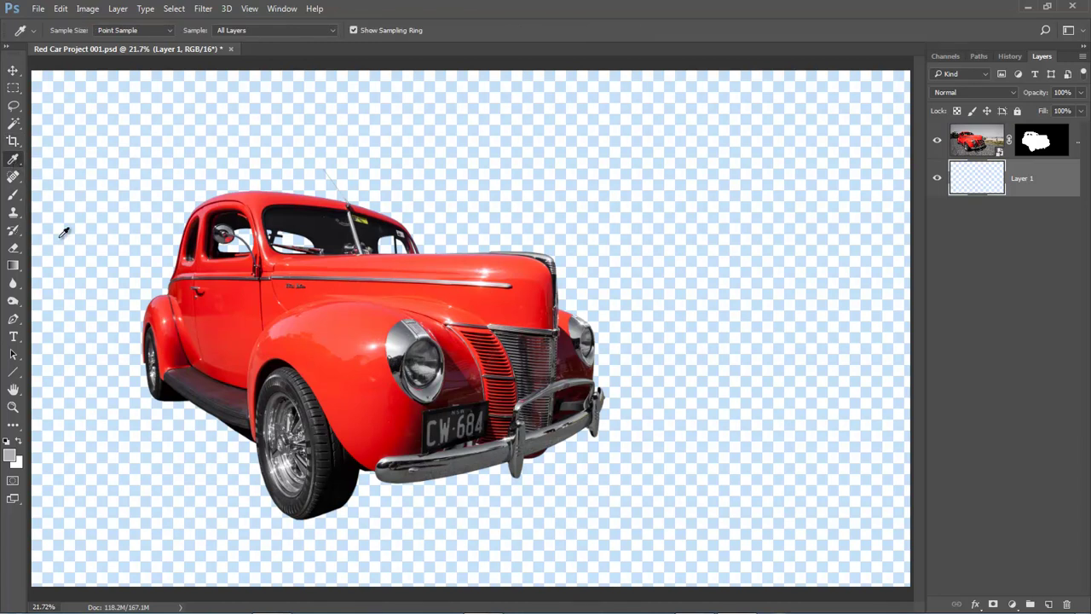
{"action": "left_click", "coordinate": [232, 304]}
{"action": "key", "text": "alt+BackSpace"}
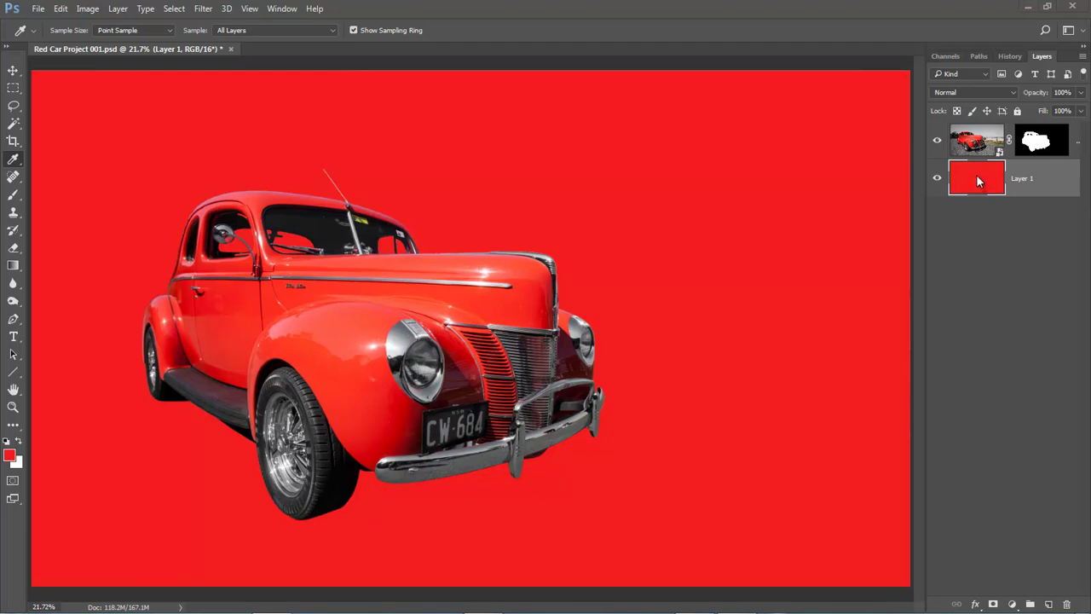
Try a darker, less saturated red fill on the background layer and undo it.
{"action": "left_click", "coordinate": [10, 457]}
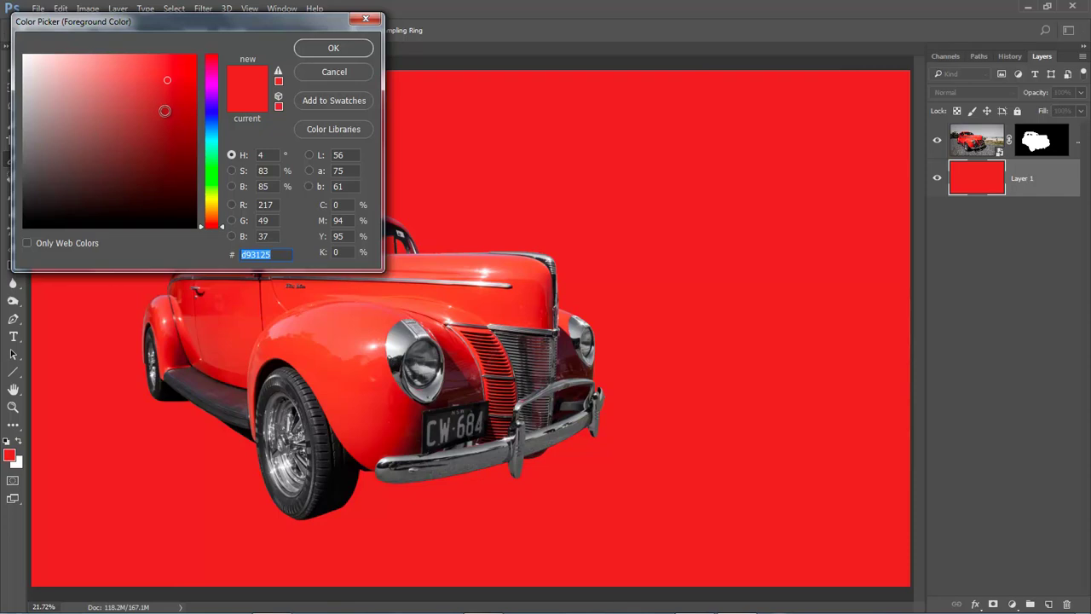
{"action": "left_click", "coordinate": [164, 109]}
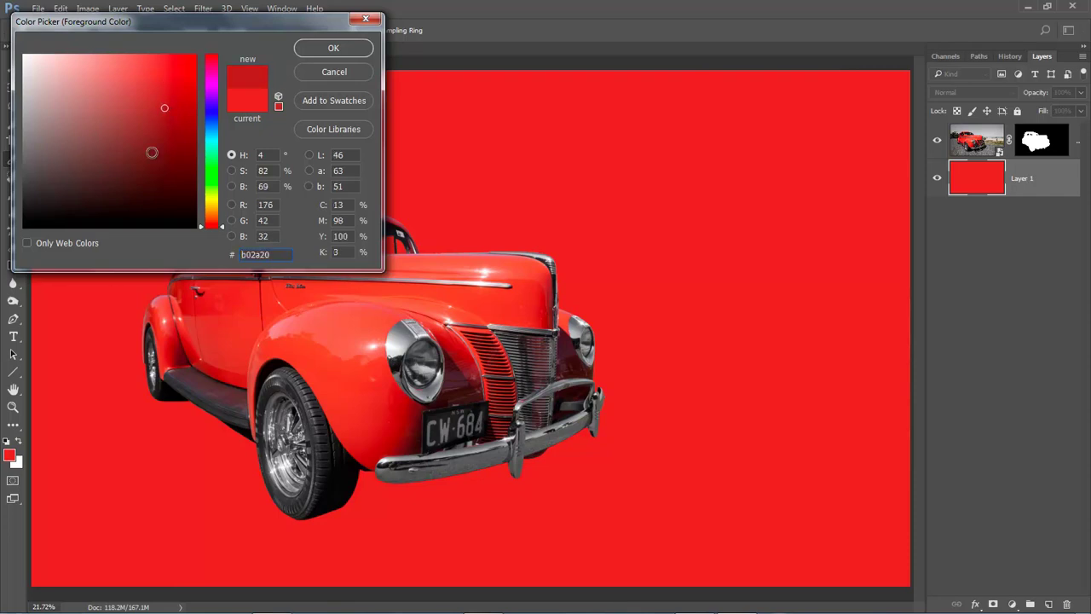
{"action": "left_click", "coordinate": [139, 127]}
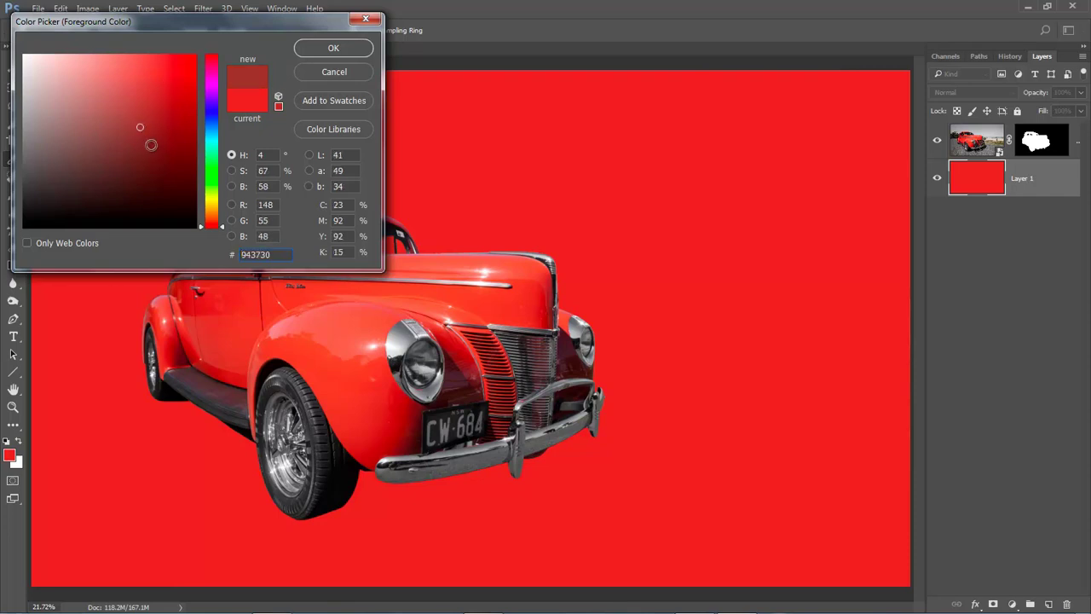
{"action": "left_click", "coordinate": [327, 52]}
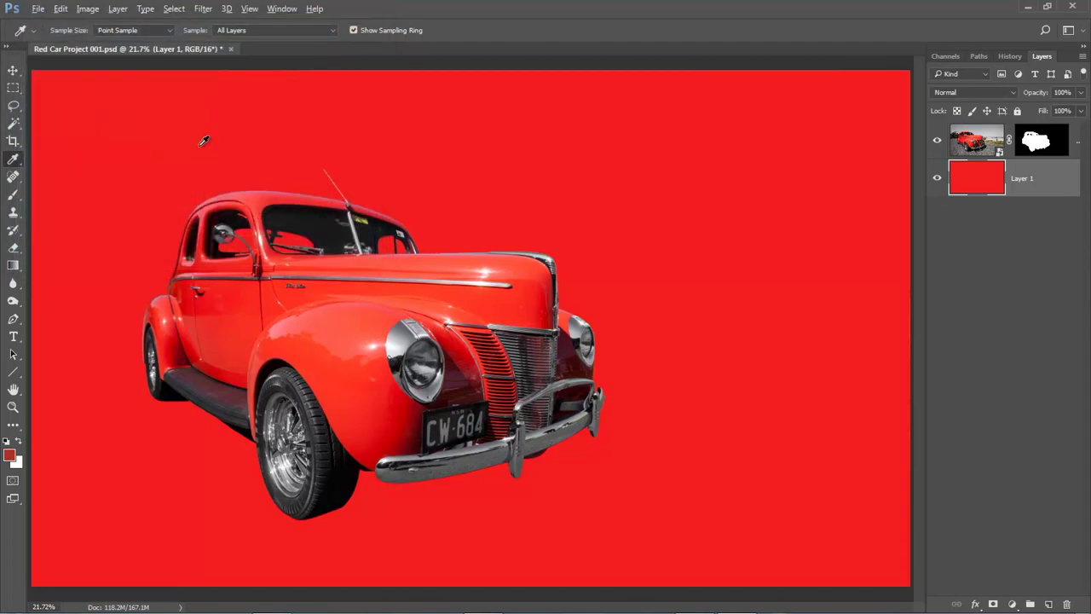
{"action": "key", "text": "alt+BackSpace"}
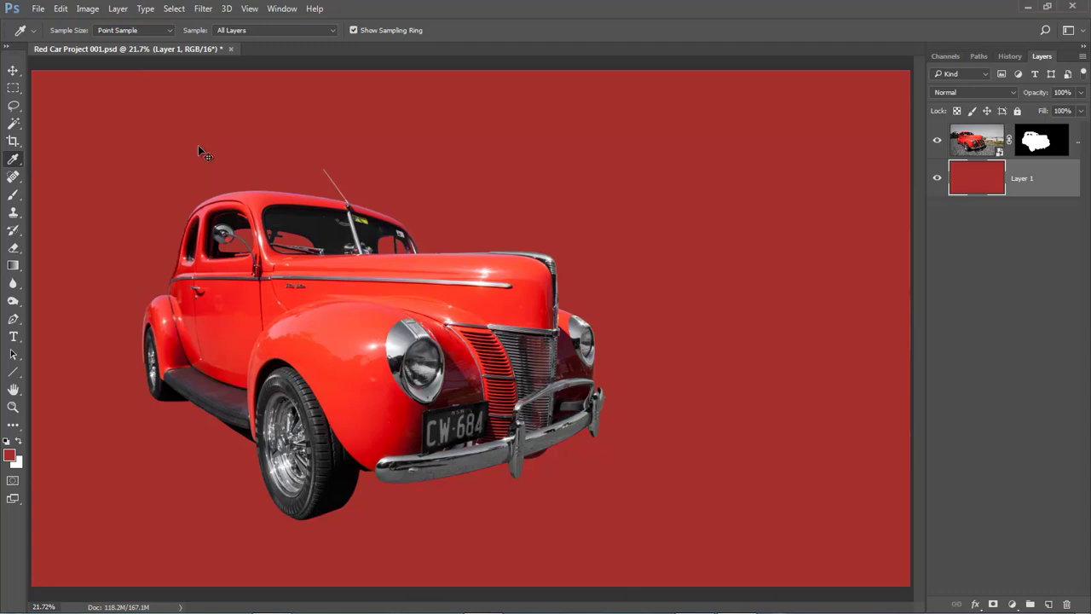
{"action": "key", "text": "ctrl+z"}
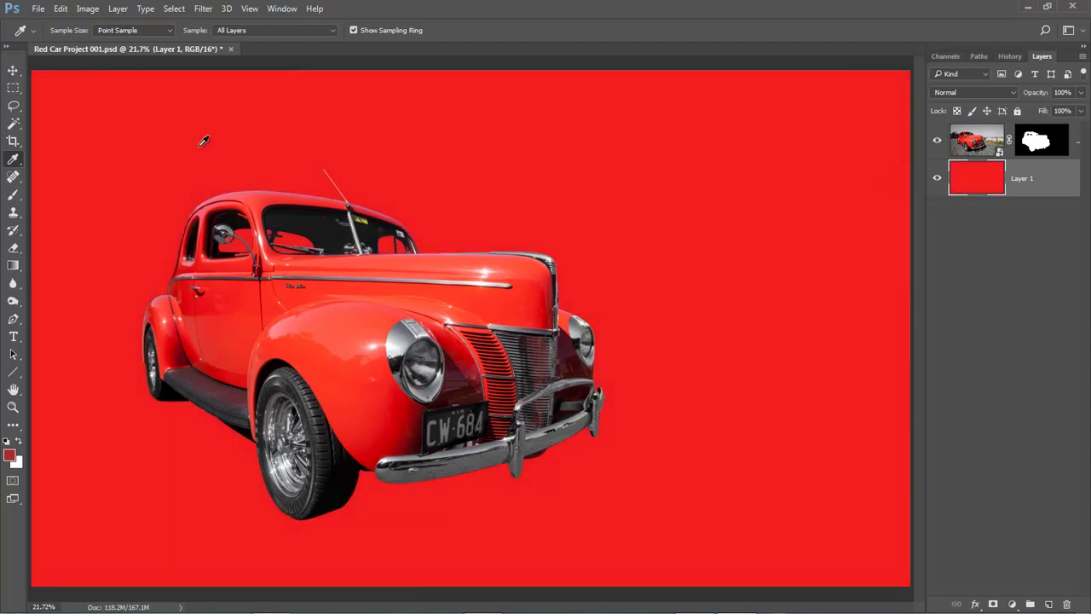
{"action": "left_click", "coordinate": [90, 10]}
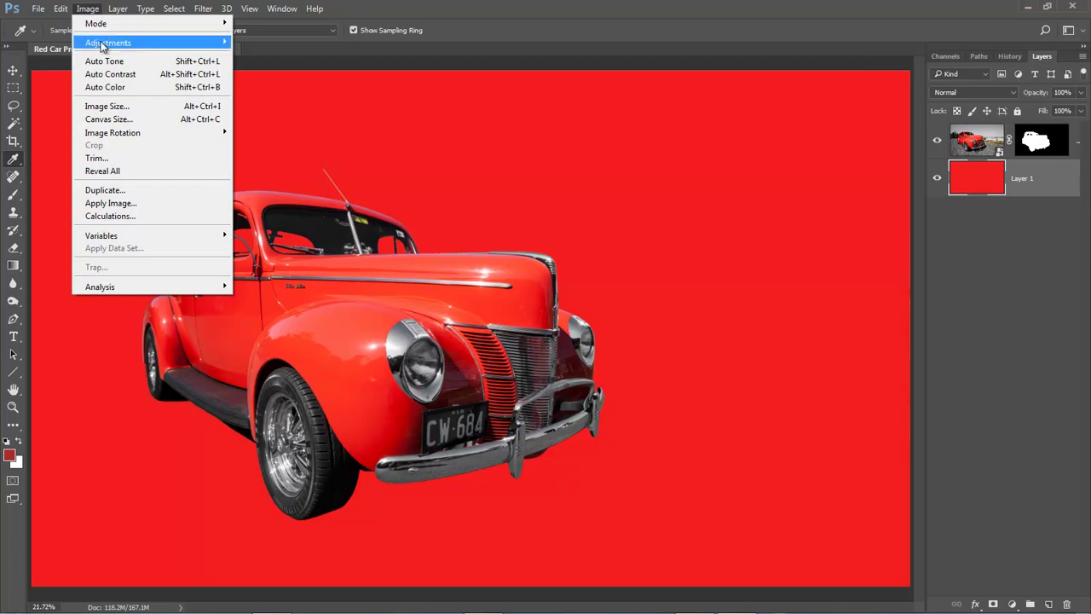
{"action": "mouse_move", "coordinate": [103, 40]}
{"action": "left_click", "coordinate": [270, 56]}
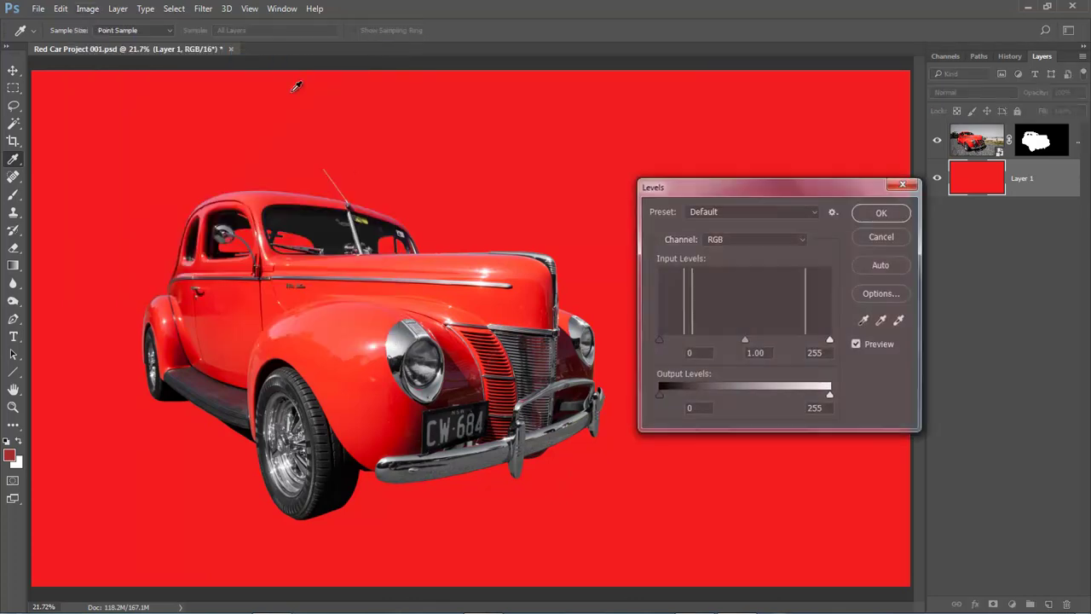
{"action": "mouse_move", "coordinate": [745, 338]}
{"action": "left_mouse_down"}
{"action": "mouse_move", "coordinate": [788, 338]}
{"action": "mouse_move", "coordinate": [697, 336]}
{"action": "mouse_move", "coordinate": [749, 338]}
{"action": "left_mouse_up"}
{"action": "mouse_move", "coordinate": [657, 340]}
{"action": "left_mouse_down"}
{"action": "mouse_move", "coordinate": [727, 337]}
{"action": "mouse_move", "coordinate": [655, 342]}
{"action": "left_mouse_up"}
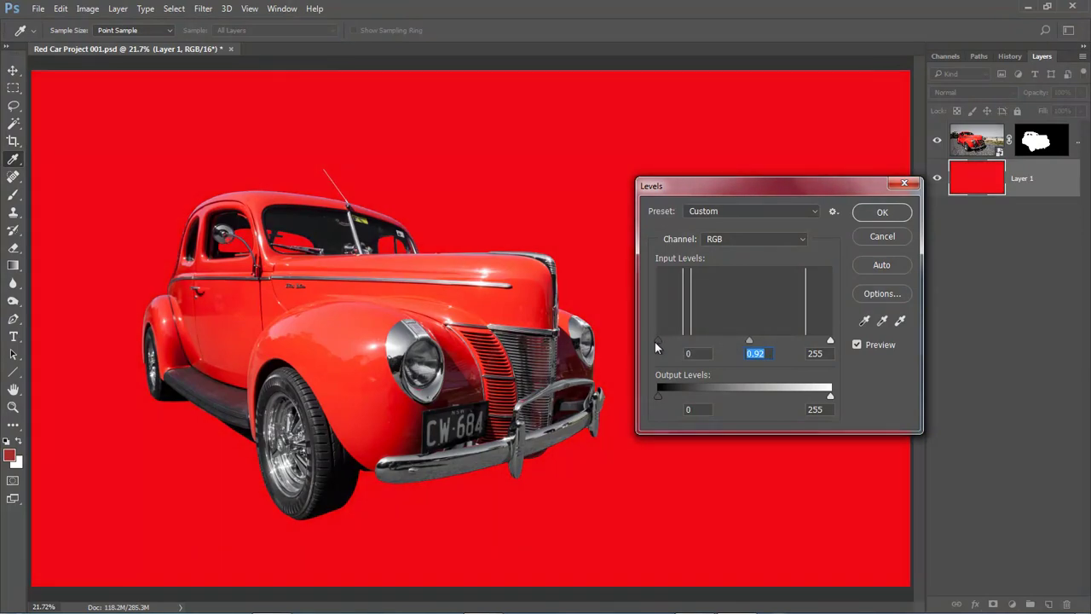
{"action": "left_click", "coordinate": [883, 237]}
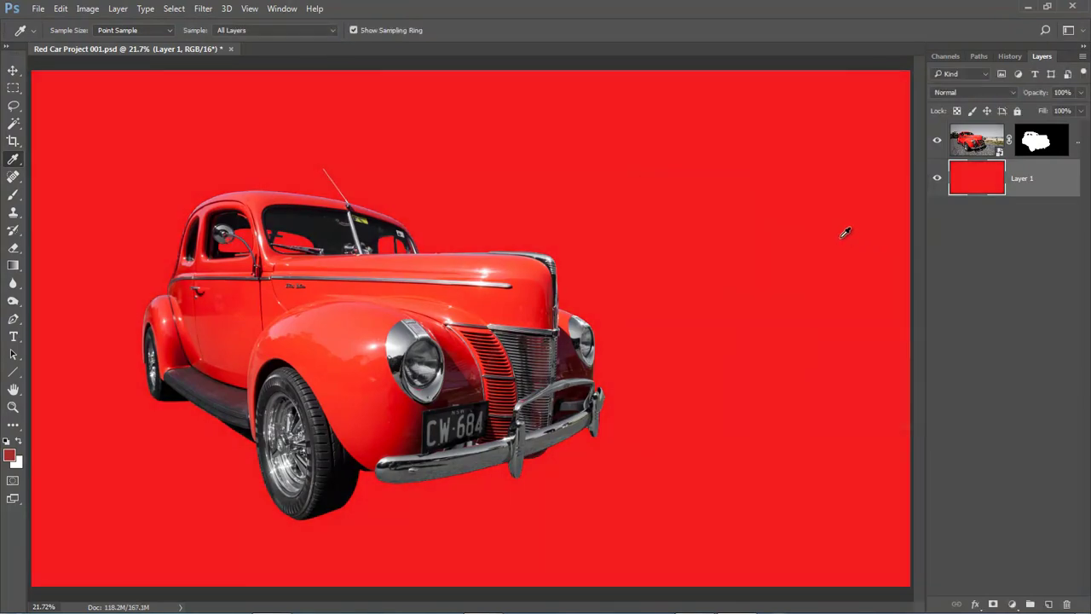
Recolour the red background layer to a muted blue using Hue/Saturation with Hue -140 and Saturation -46.
{"action": "left_click", "coordinate": [88, 9]}
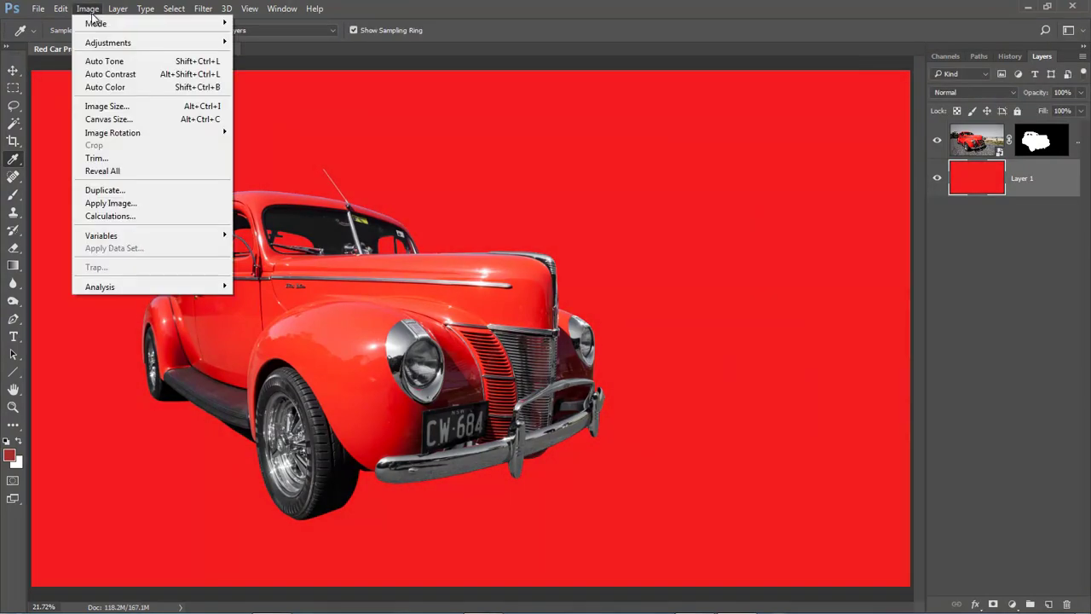
{"action": "mouse_move", "coordinate": [96, 49]}
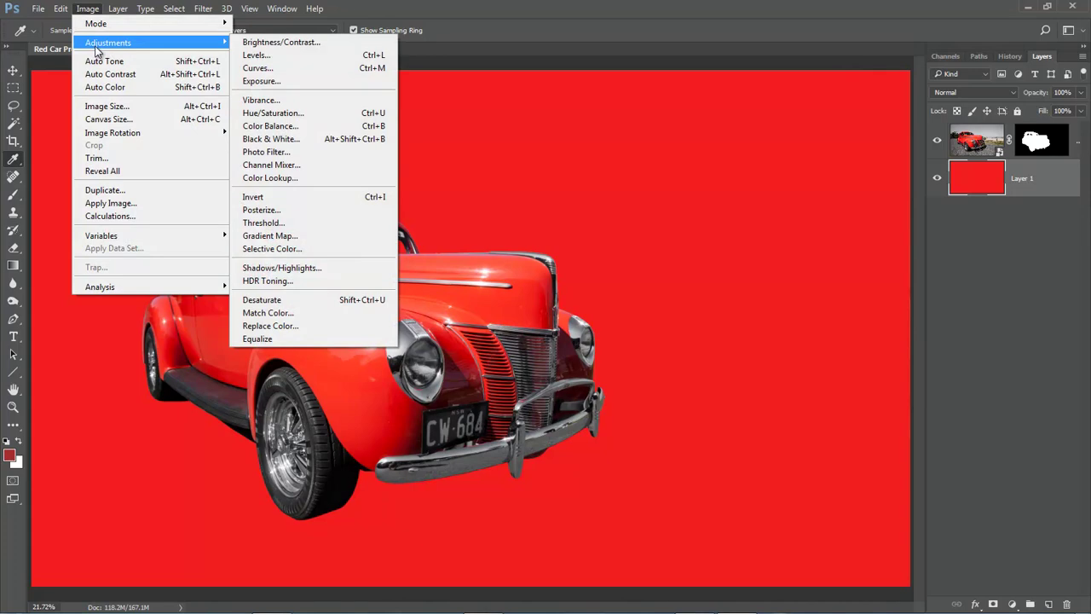
{"action": "left_click", "coordinate": [275, 113]}
{"action": "left_click_drag", "start_coordinate": [870, 77], "coordinate": [947, 27]}
{"action": "mouse_move", "coordinate": [875, 120]}
{"action": "left_mouse_down"}
{"action": "mouse_move", "coordinate": [947, 126]}
{"action": "mouse_move", "coordinate": [801, 123]}
{"action": "mouse_move", "coordinate": [894, 125]}
{"action": "left_mouse_up"}
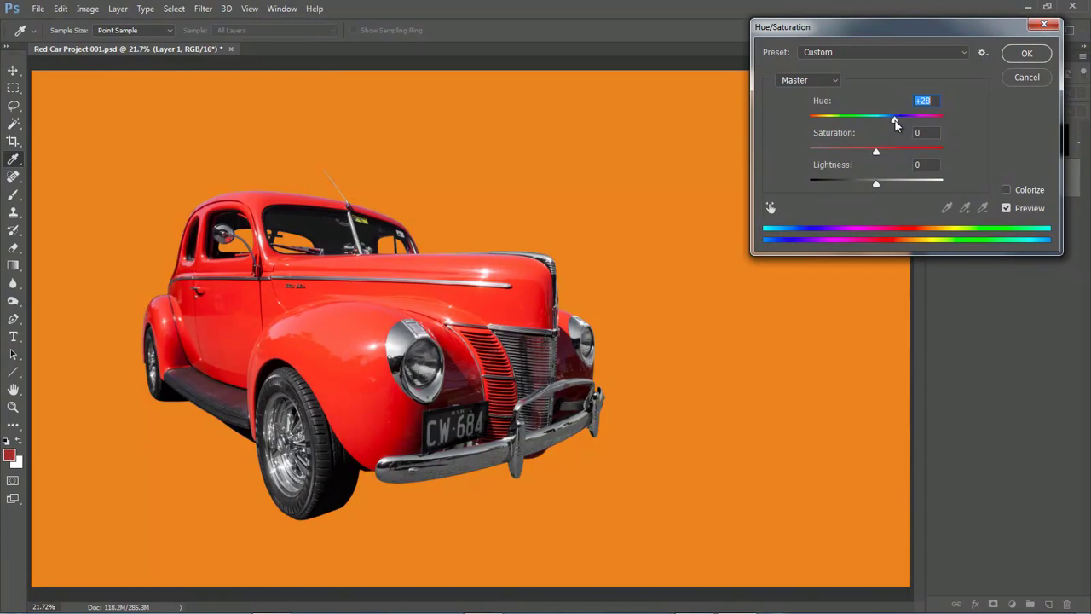
{"action": "left_click_drag", "start_coordinate": [895, 124], "coordinate": [820, 135]}
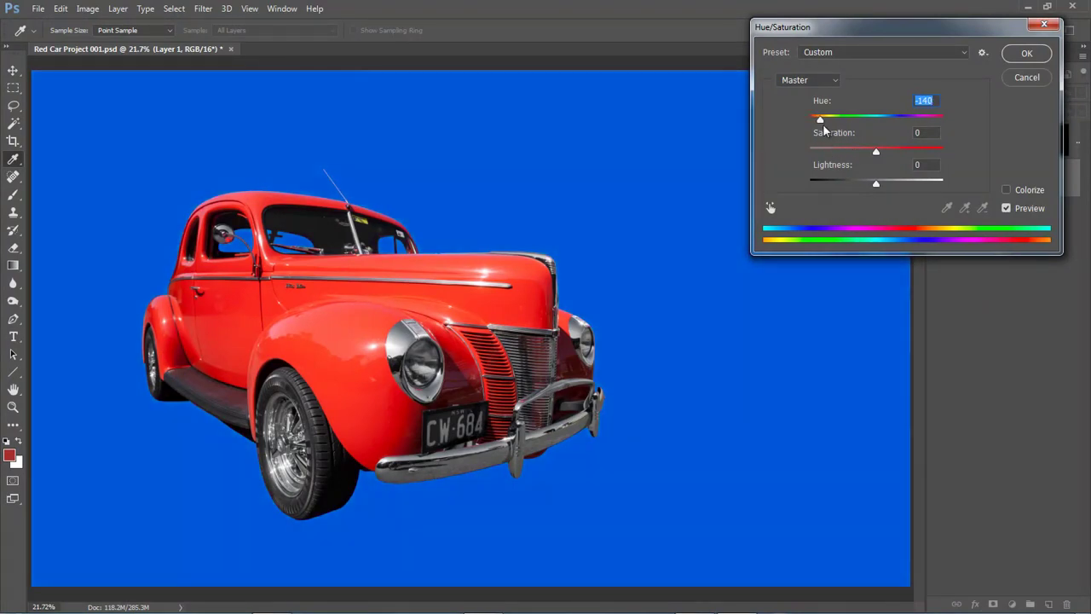
{"action": "left_click", "coordinate": [856, 151]}
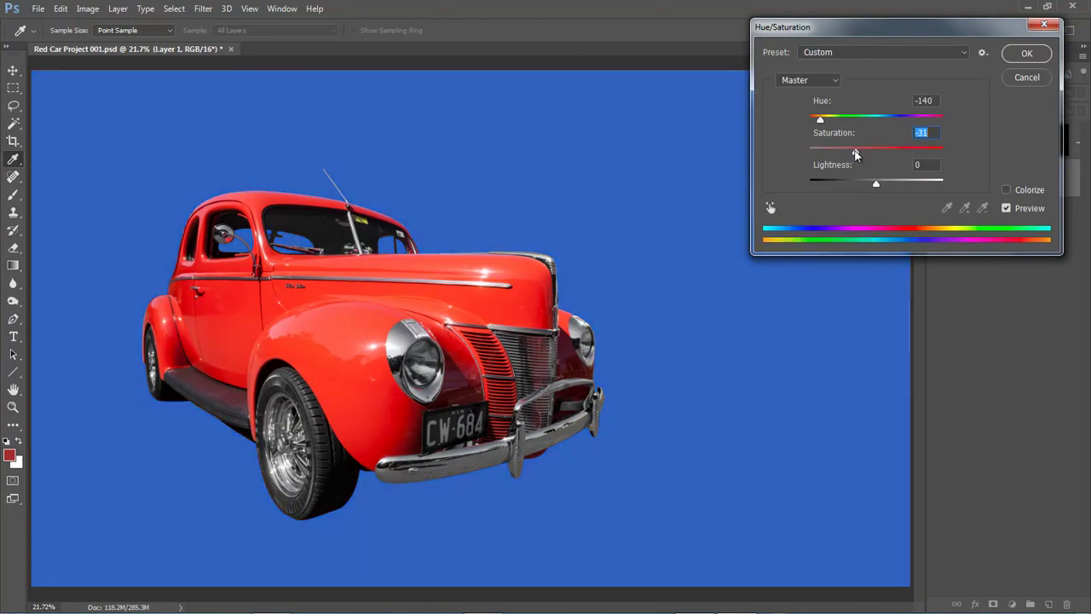
{"action": "left_click_drag", "start_coordinate": [856, 156], "coordinate": [846, 157]}
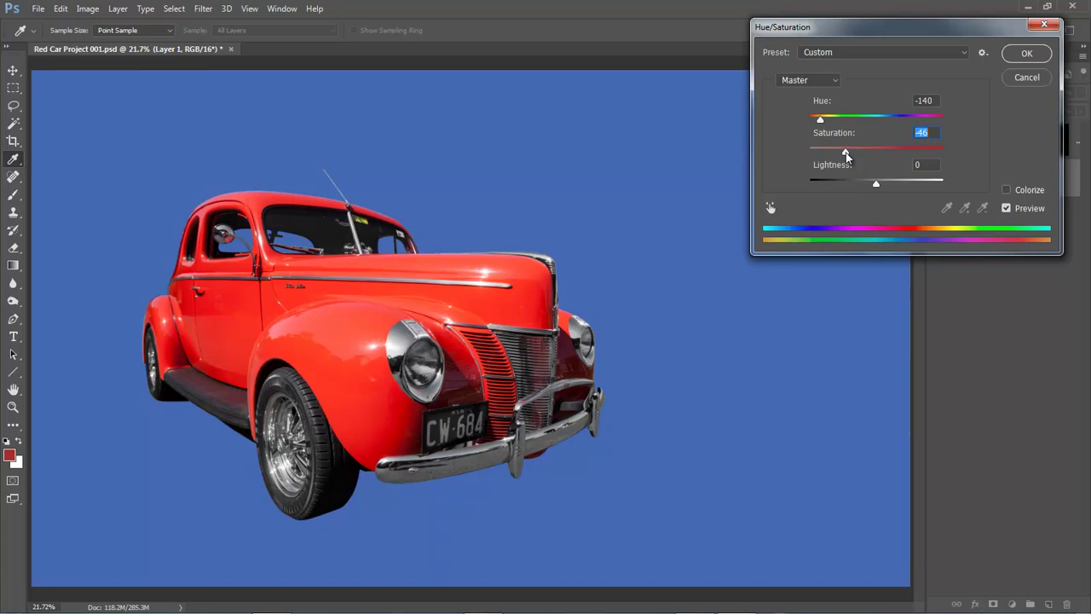
{"action": "left_click", "coordinate": [1025, 55]}
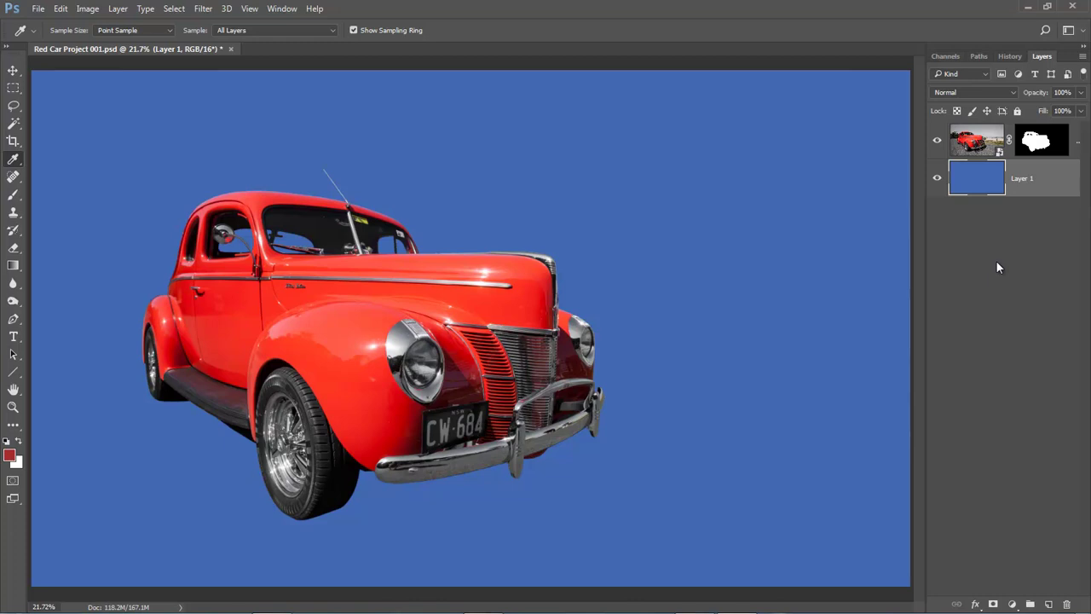
Rename the blue fill layer as Background.
{"action": "double_click", "coordinate": [1024, 181]}
{"action": "type", "text": "B"}
{"action": "left_click", "coordinate": [1006, 245]}
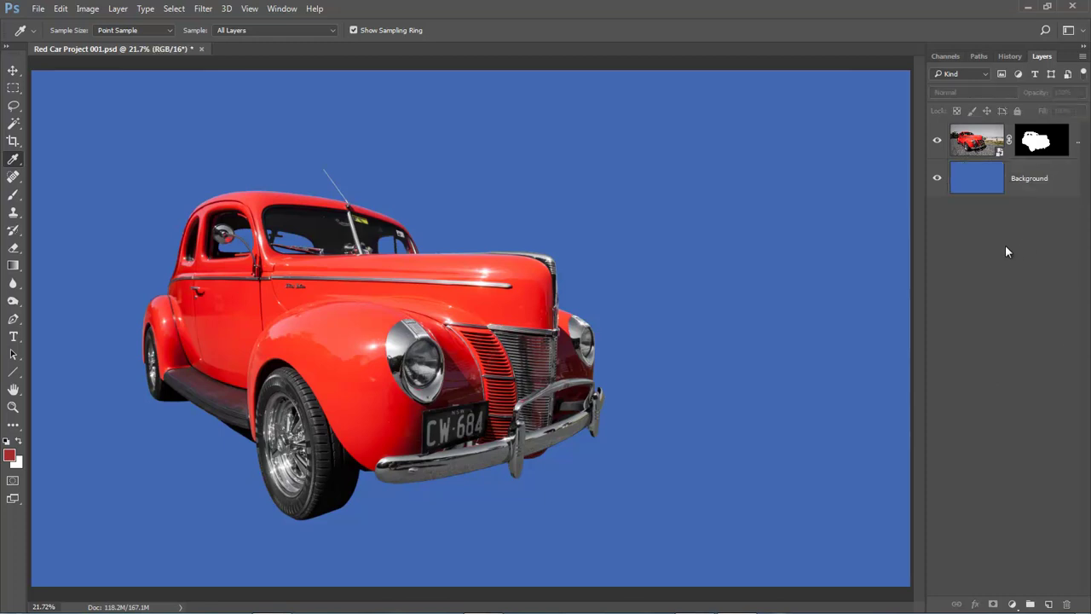
Add two empty layers above Background, naming the lower one Bot grad and the upper one Top Grad.
{"action": "left_click", "coordinate": [1017, 182]}
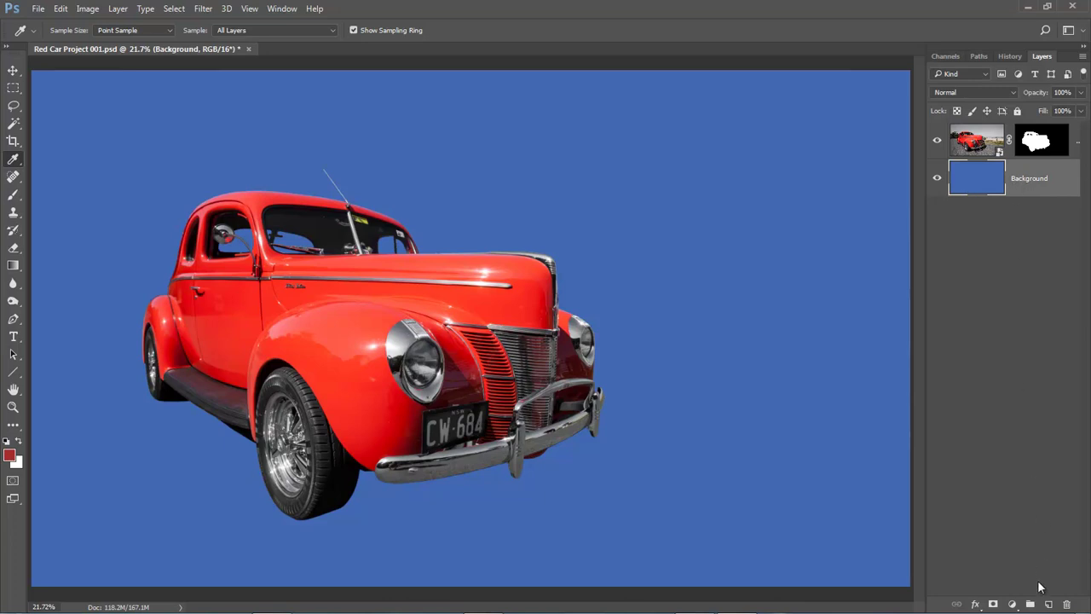
{"action": "left_click", "coordinate": [1050, 606]}
{"action": "left_click", "coordinate": [1049, 606]}
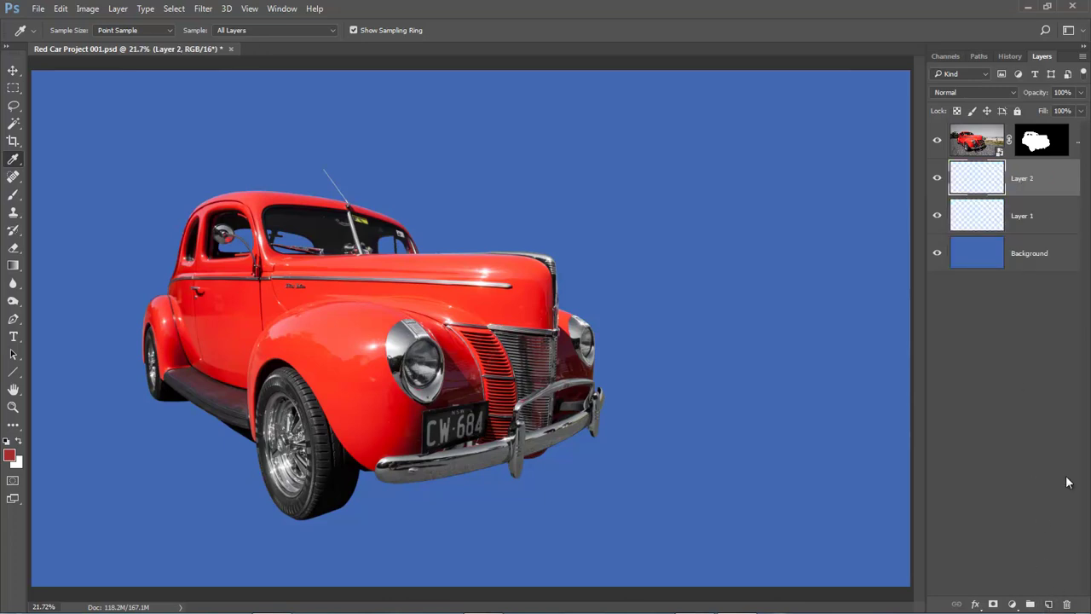
{"action": "double_click", "coordinate": [1021, 218]}
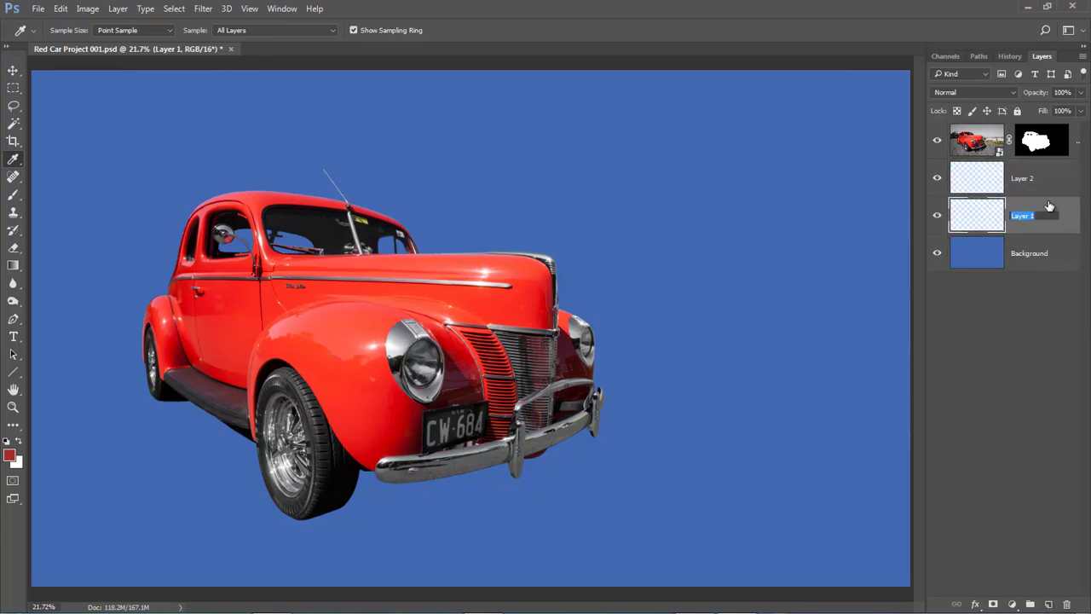
{"action": "type", "text": "Bot grad"}
{"action": "double_click", "coordinate": [1023, 179]}
{"action": "type", "text": "Top Grad"}
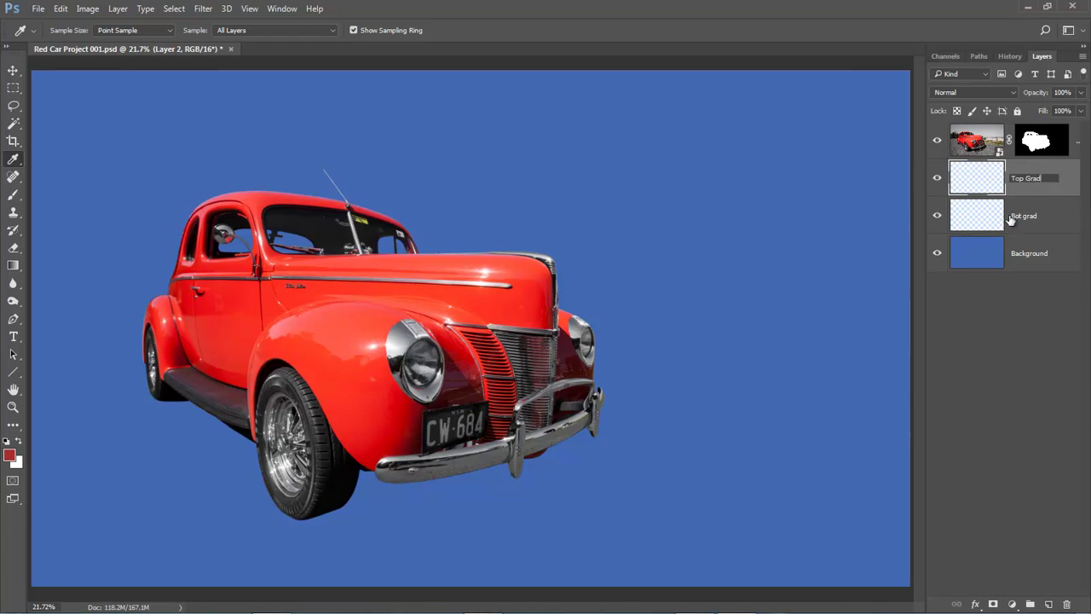
Draw black-to-transparent linear gradients upward from the canvas's bottom edge on Bot grad and downward from above the canvas on Top Grad.
{"action": "left_click", "coordinate": [1021, 220]}
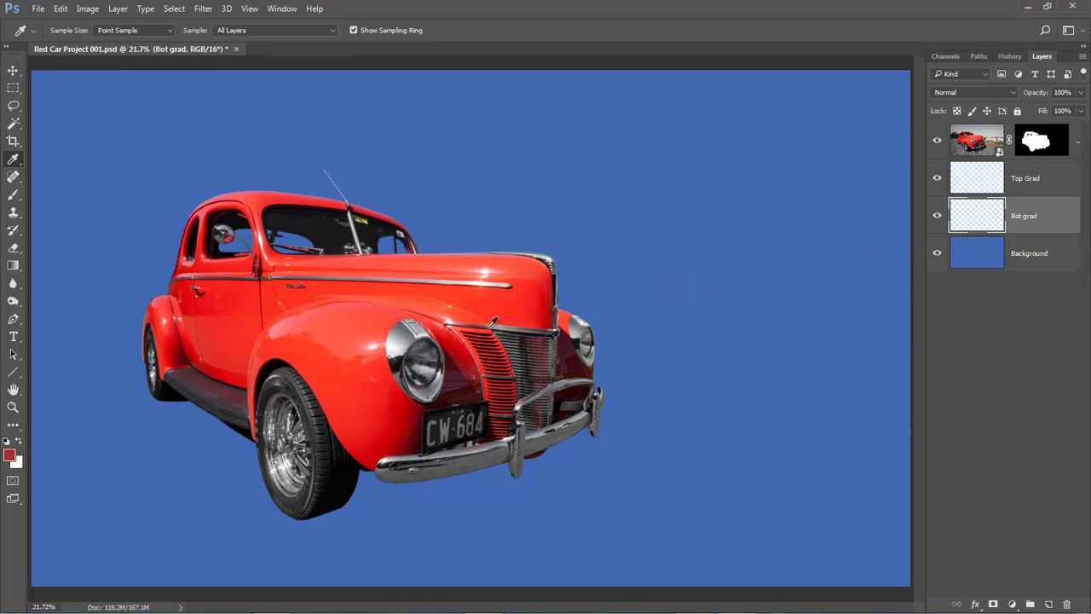
{"action": "key", "text": "ctrl+minus"}
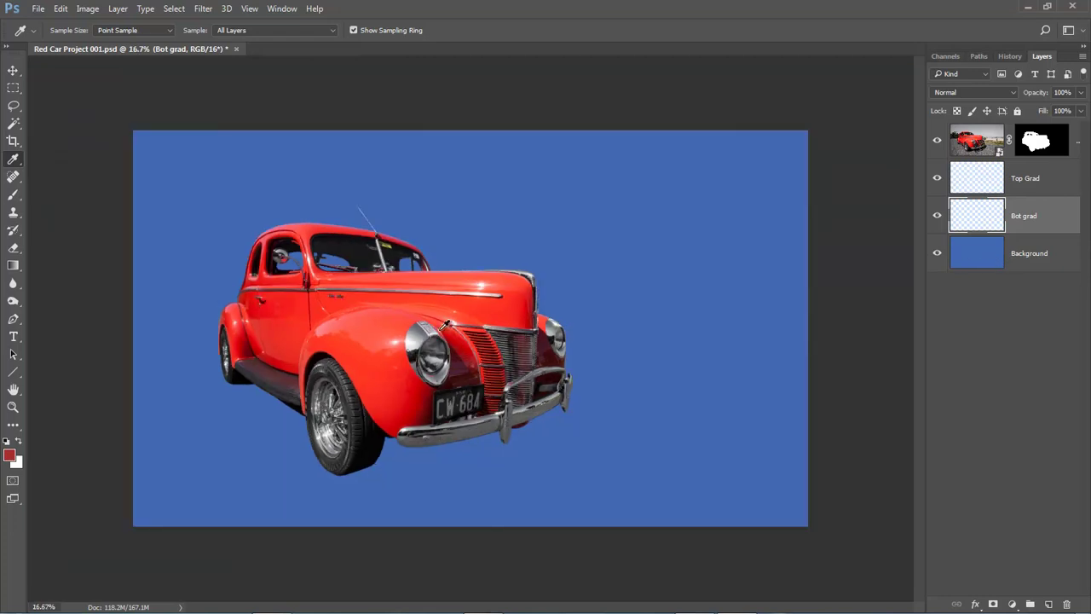
{"action": "left_click", "coordinate": [7, 440]}
{"action": "left_click", "coordinate": [19, 272]}
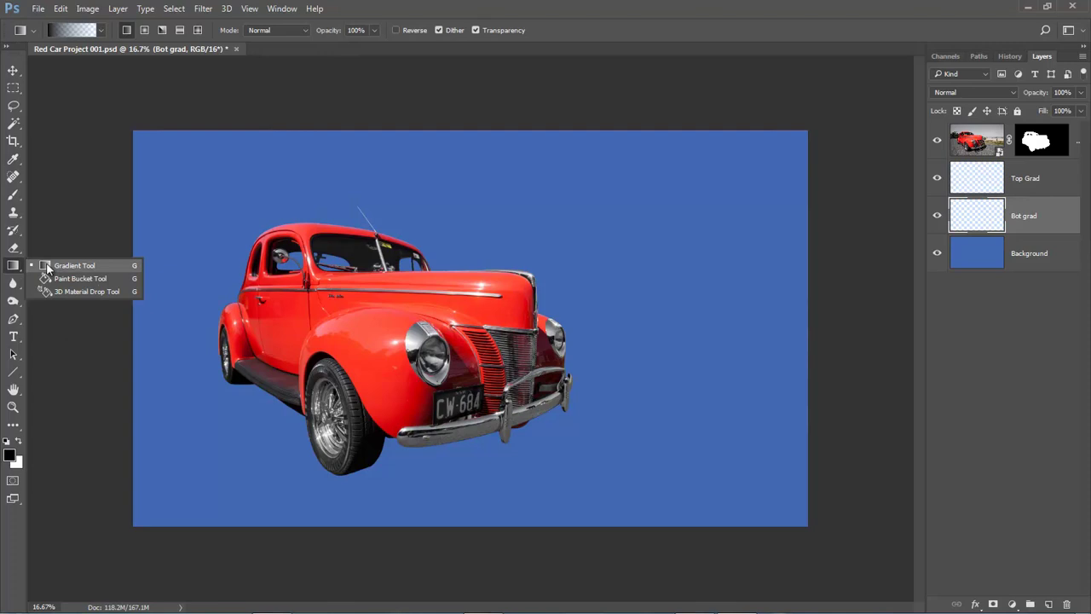
{"action": "left_click", "coordinate": [48, 268]}
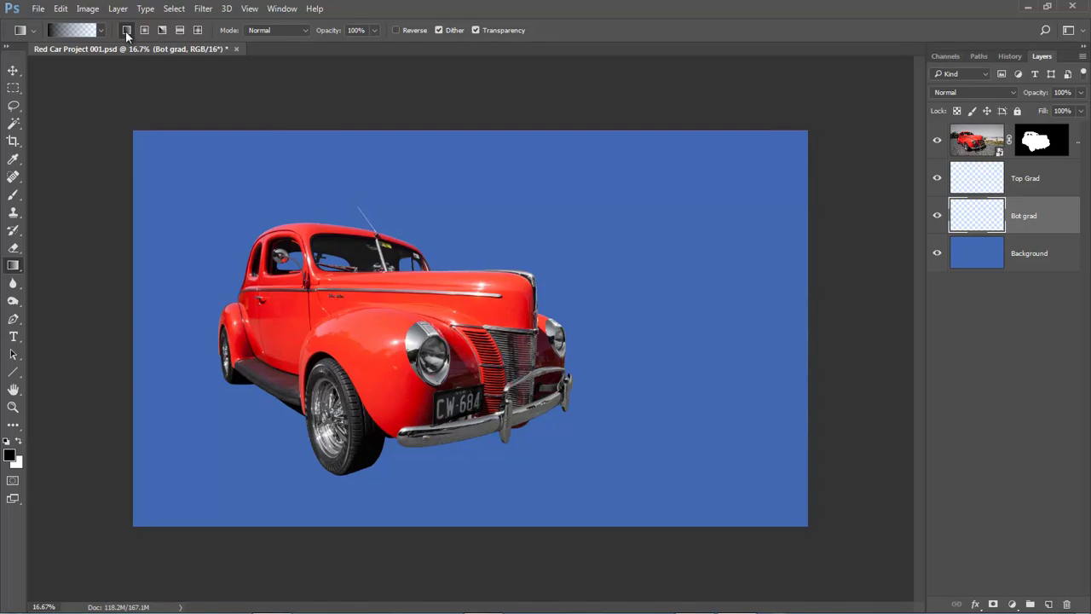
{"action": "left_click", "coordinate": [101, 31]}
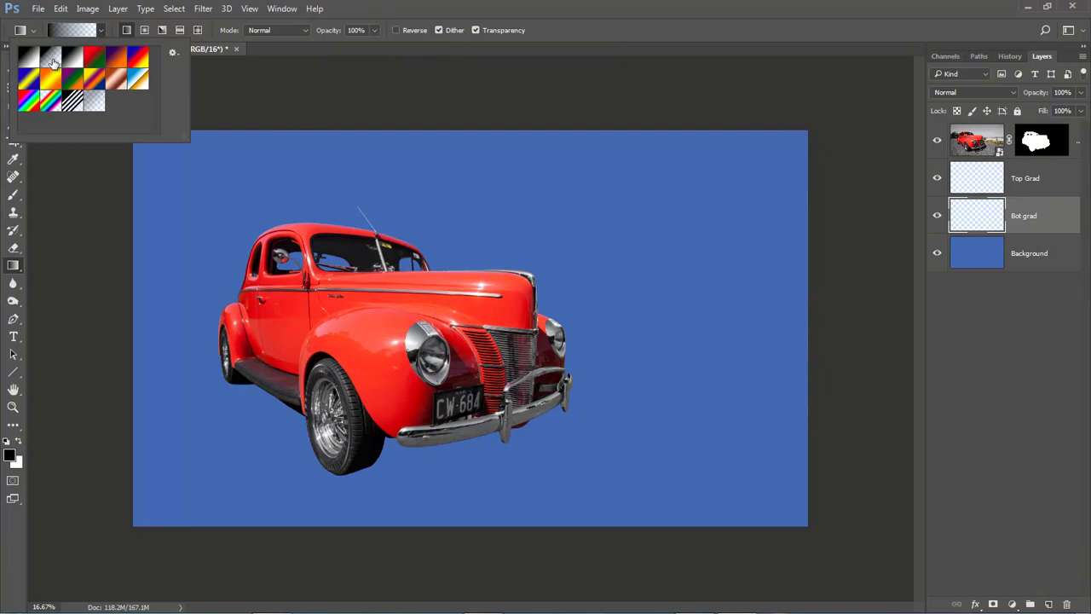
{"action": "left_click", "coordinate": [567, 27]}
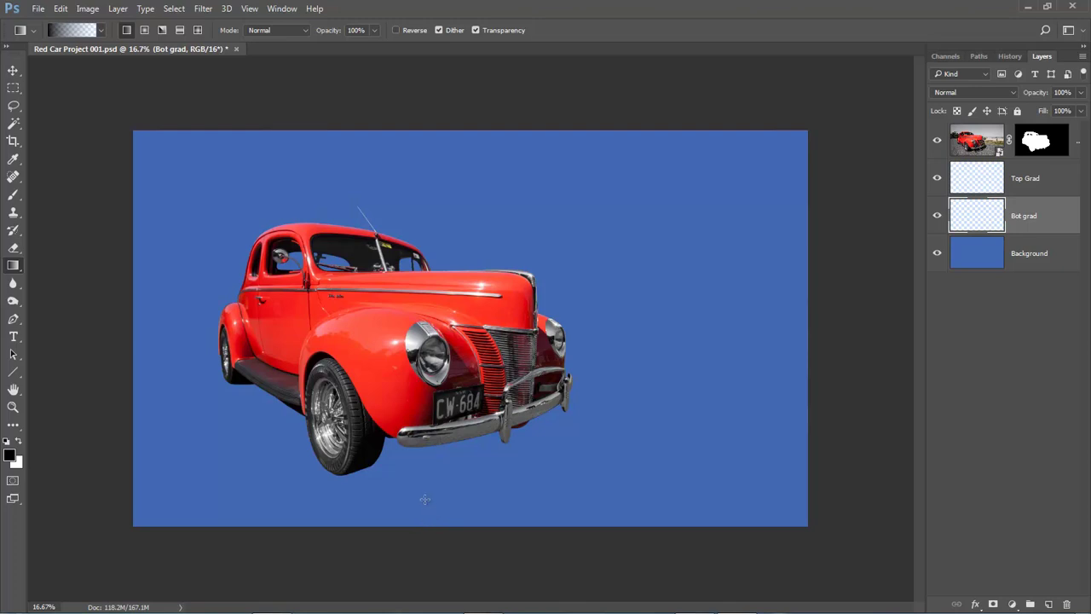
{"action": "left_click_drag", "start_coordinate": [427, 525], "coordinate": [430, 291]}
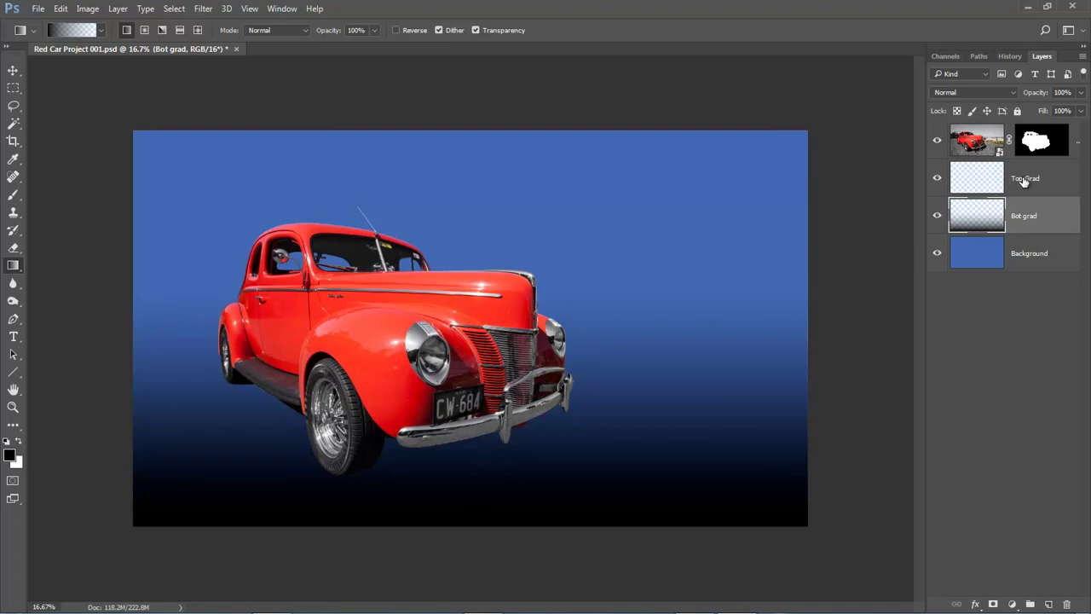
{"action": "left_click", "coordinate": [1024, 180]}
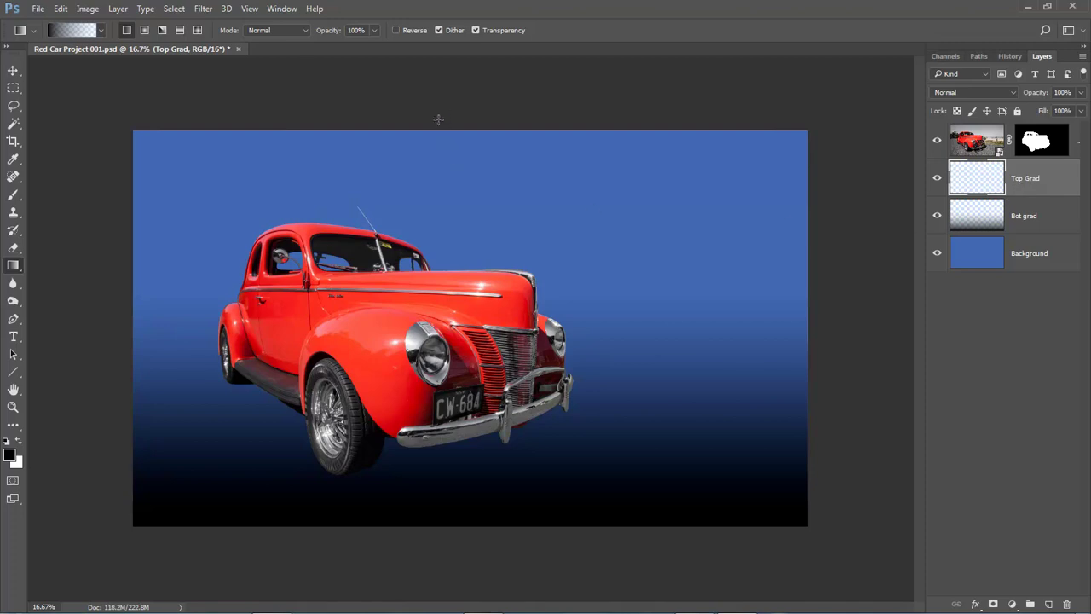
{"action": "left_click_drag", "start_coordinate": [441, 77], "coordinate": [442, 267]}
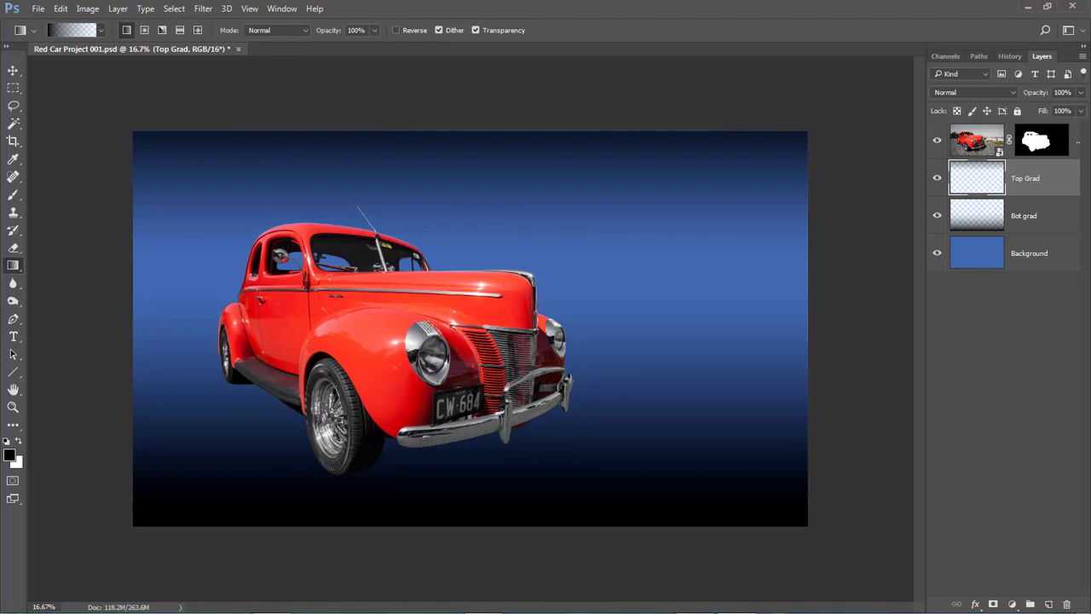
Try different opacities on the Top Grad and Bot grad layers and return both to 100%.
{"action": "left_click", "coordinate": [1081, 92]}
{"action": "mouse_move", "coordinate": [1081, 110]}
{"action": "left_mouse_down"}
{"action": "mouse_move", "coordinate": [1052, 112]}
{"action": "mouse_move", "coordinate": [1075, 115]}
{"action": "left_mouse_up"}
{"action": "left_click", "coordinate": [1033, 215]}
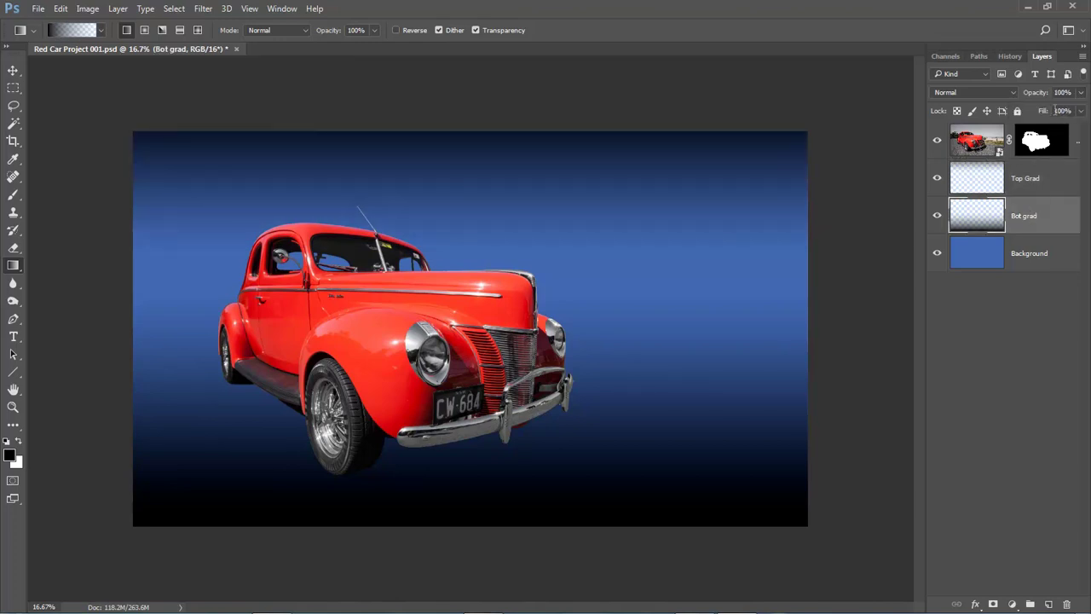
{"action": "left_click", "coordinate": [1081, 92]}
{"action": "mouse_move", "coordinate": [1078, 111]}
{"action": "left_mouse_down"}
{"action": "mouse_move", "coordinate": [1052, 111]}
{"action": "mouse_move", "coordinate": [1081, 111]}
{"action": "left_mouse_up"}
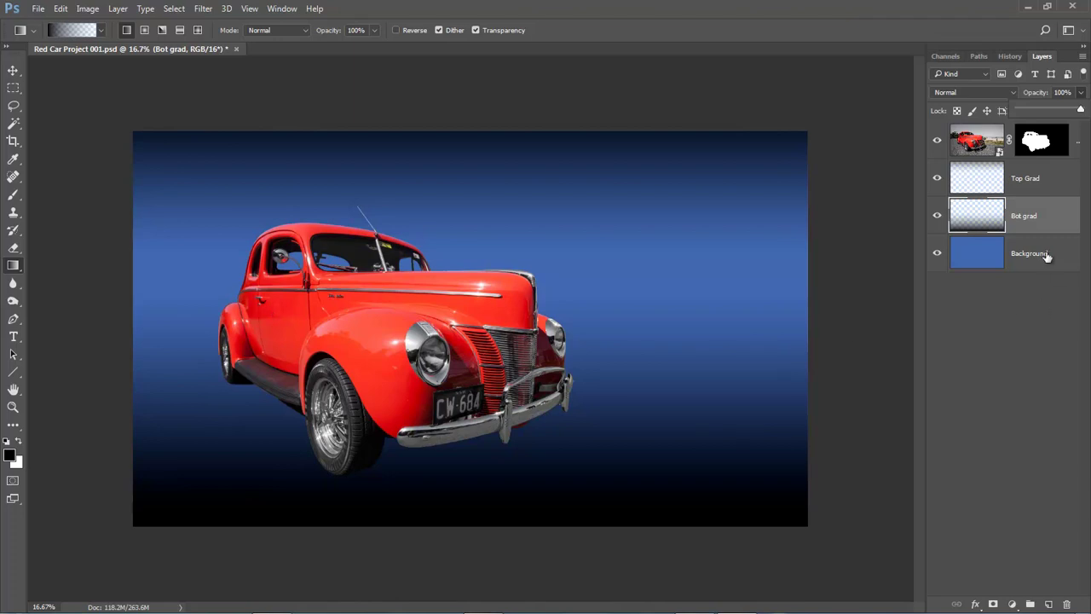
Add a new layer above Top Grad, beneath the car, and name it Shadow.
{"action": "left_click", "coordinate": [1040, 179]}
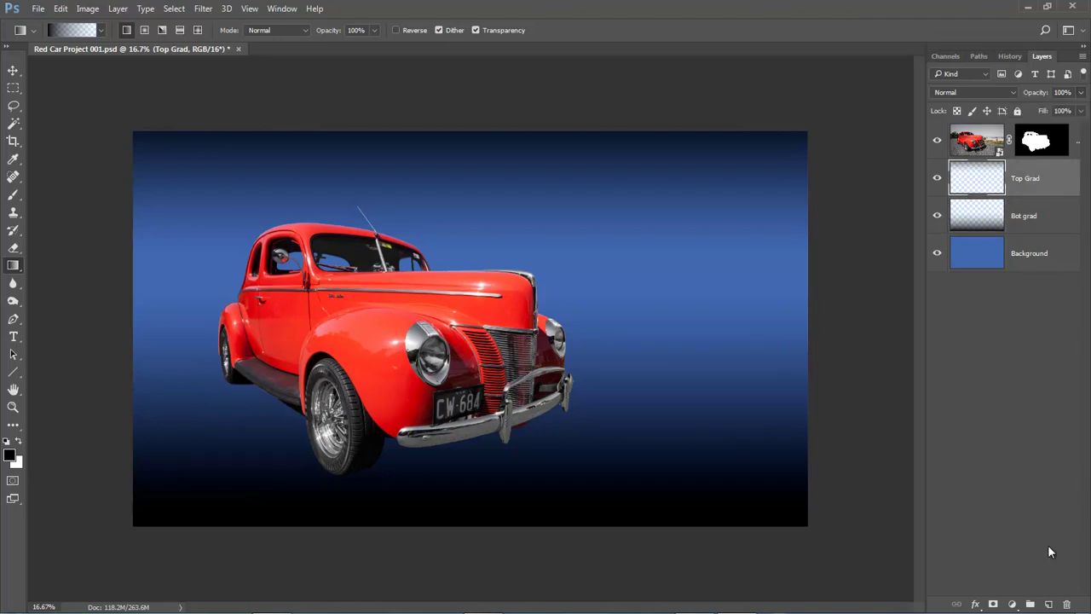
{"action": "left_click", "coordinate": [1049, 604]}
{"action": "double_click", "coordinate": [1023, 179]}
{"action": "type", "text": "Sha"}
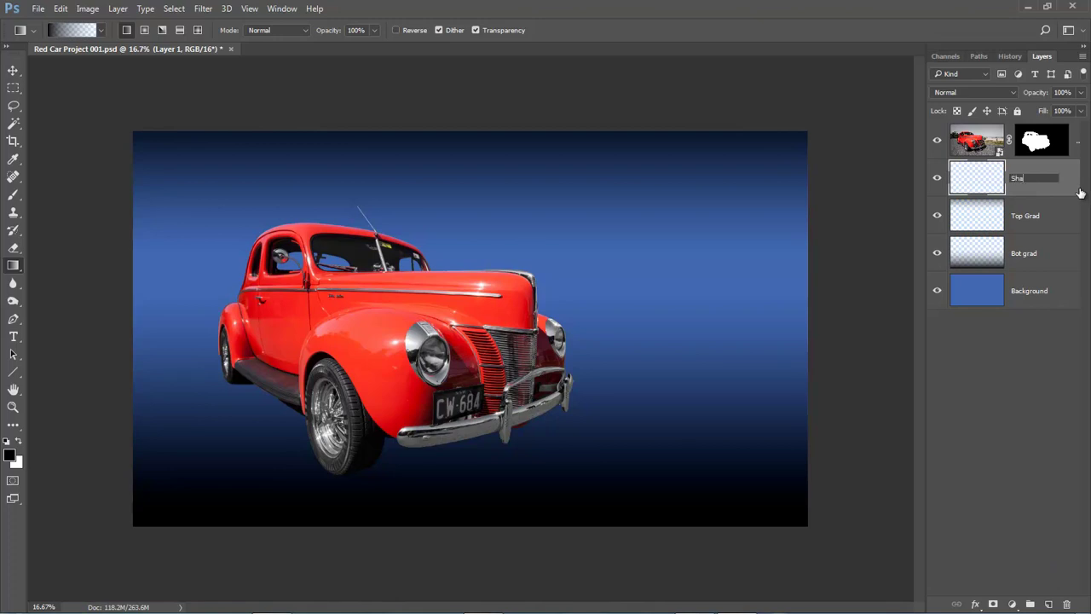
{"action": "left_click", "coordinate": [977, 185]}
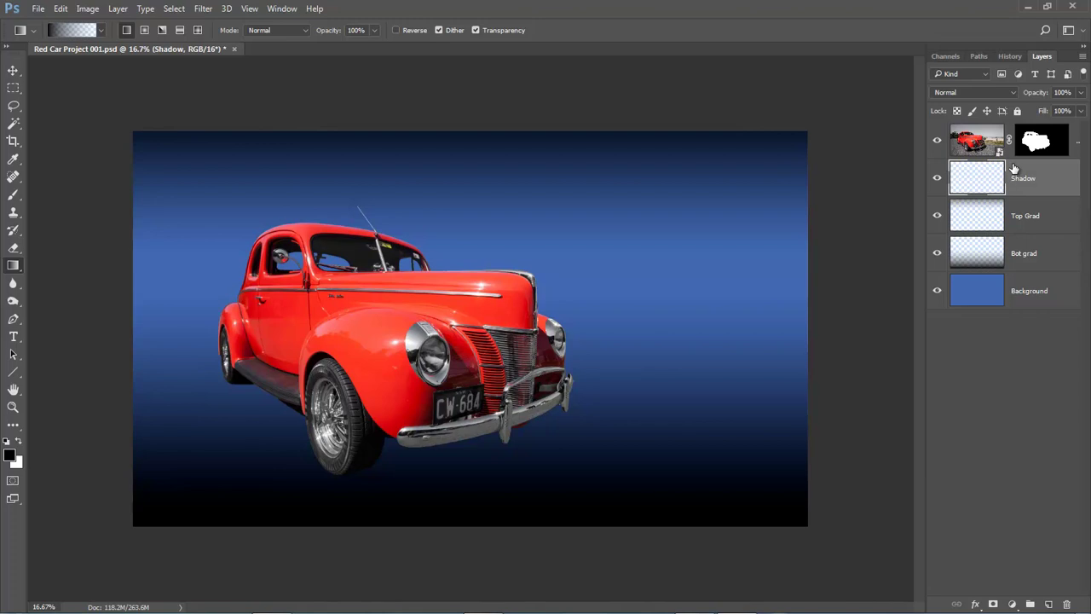
Select the ground area beneath the car with the Polygonal Lasso, tracing just outside the wheels and front bumper and closing over the bodywork.
{"action": "left_click", "coordinate": [328, 332], "text": "ctrl"}
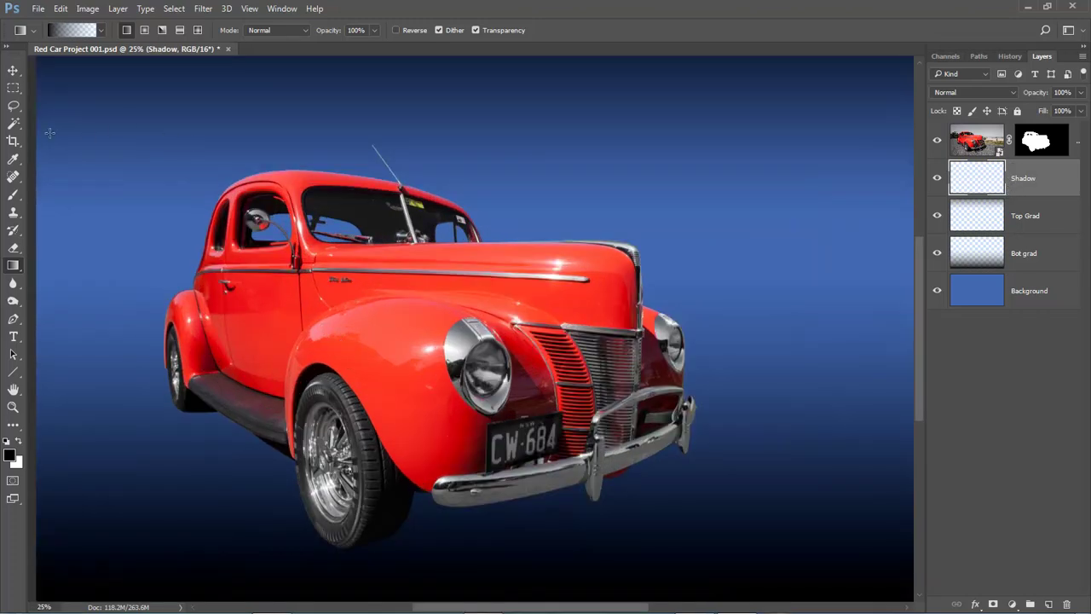
{"action": "right_click", "coordinate": [13, 106]}
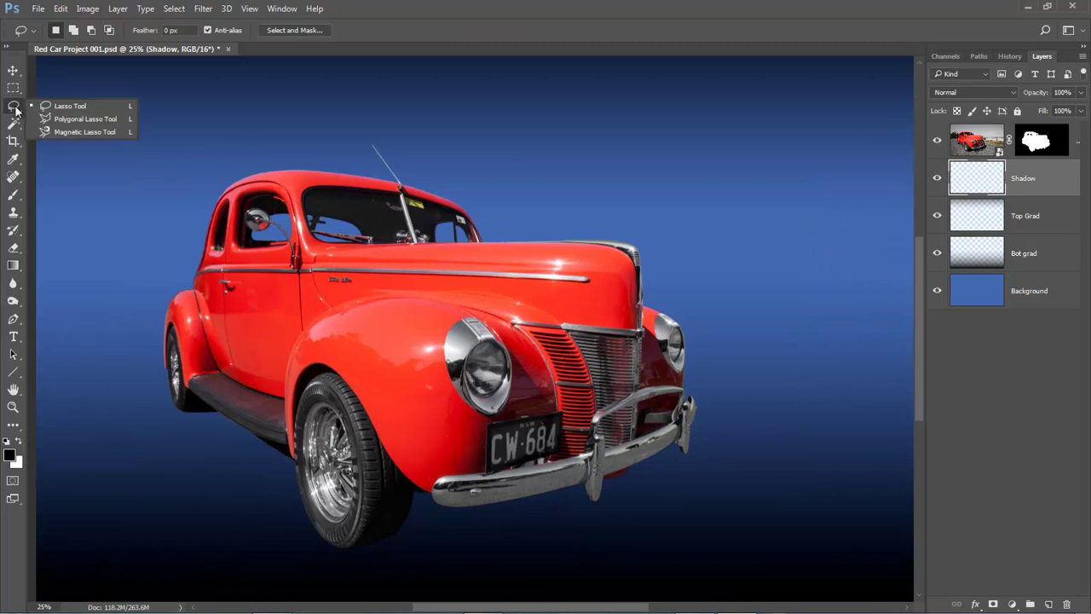
{"action": "left_click", "coordinate": [62, 118]}
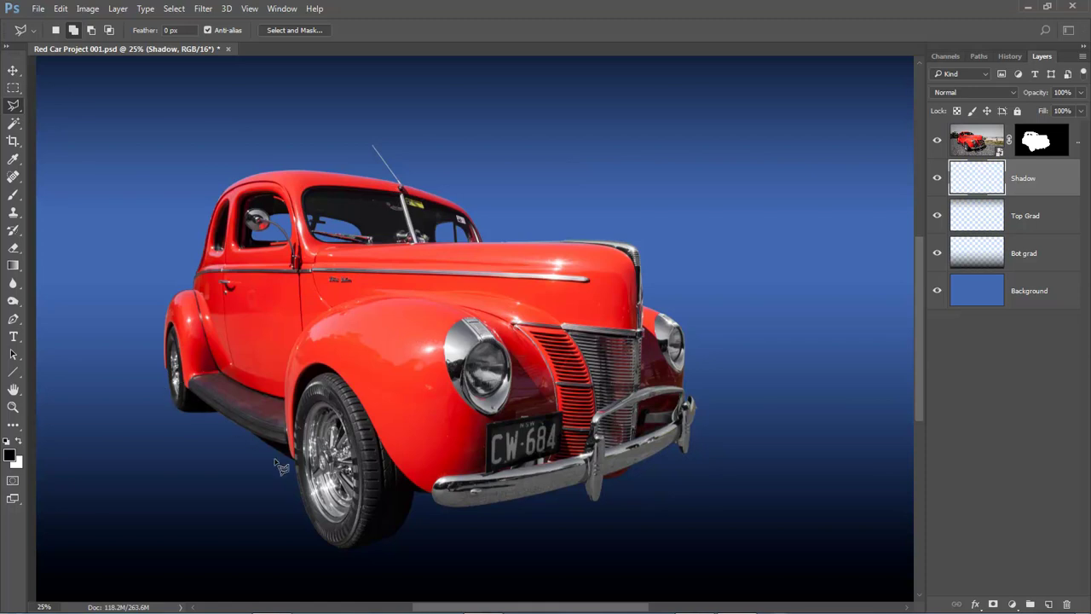
{"action": "left_click", "coordinate": [375, 314]}
{"action": "left_click", "coordinate": [168, 375]}
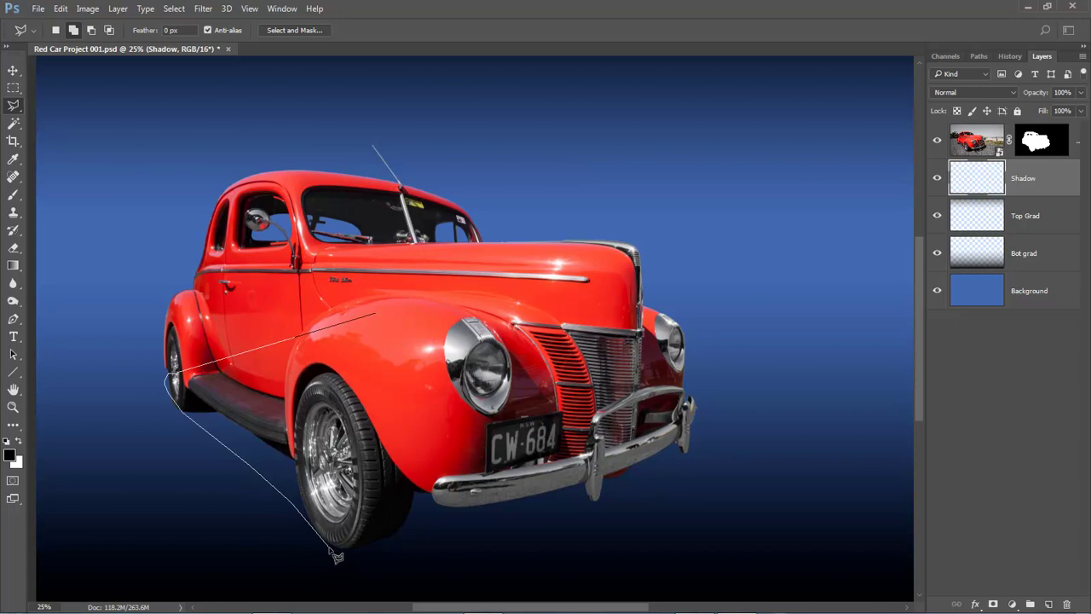
{"action": "mouse_move", "coordinate": [335, 552]}
{"action": "left_mouse_down"}
{"action": "mouse_move", "coordinate": [380, 565]}
{"action": "mouse_move", "coordinate": [517, 521]}
{"action": "mouse_move", "coordinate": [609, 508]}
{"action": "mouse_move", "coordinate": [664, 484]}
{"action": "mouse_move", "coordinate": [676, 445]}
{"action": "left_mouse_up"}
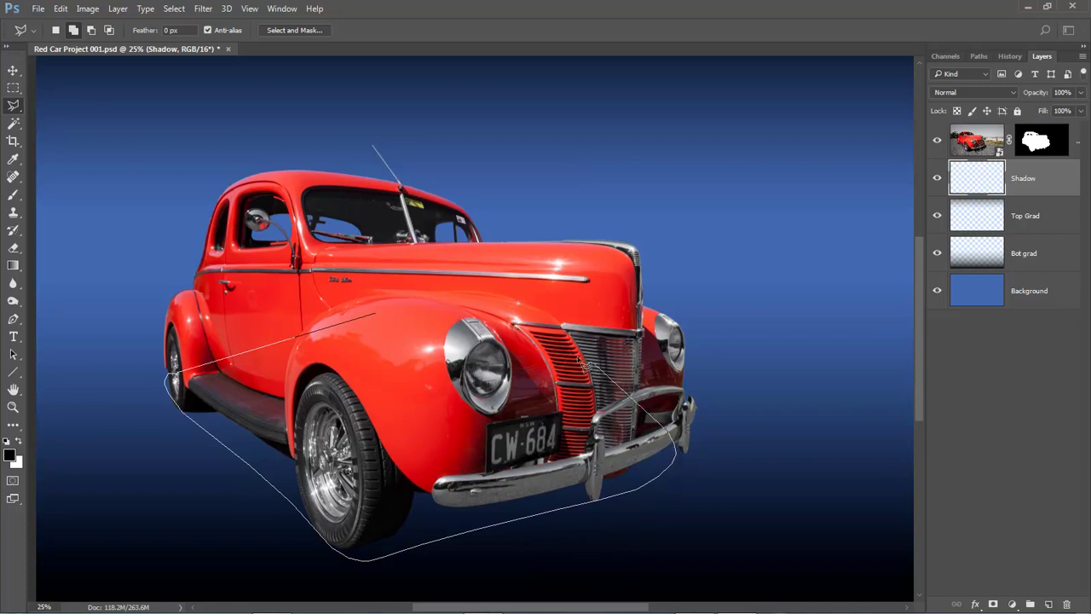
{"action": "double_click", "coordinate": [376, 316]}
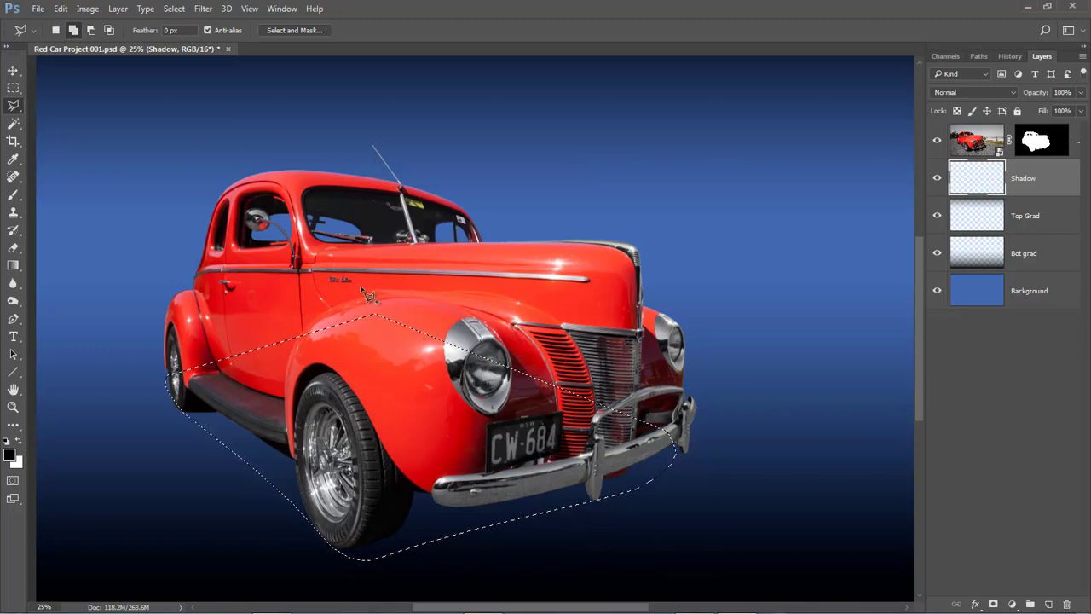
Feather the ground selection about 50 px, fill it with black on the Shadow layer, and deselect.
{"action": "left_click", "coordinate": [296, 30]}
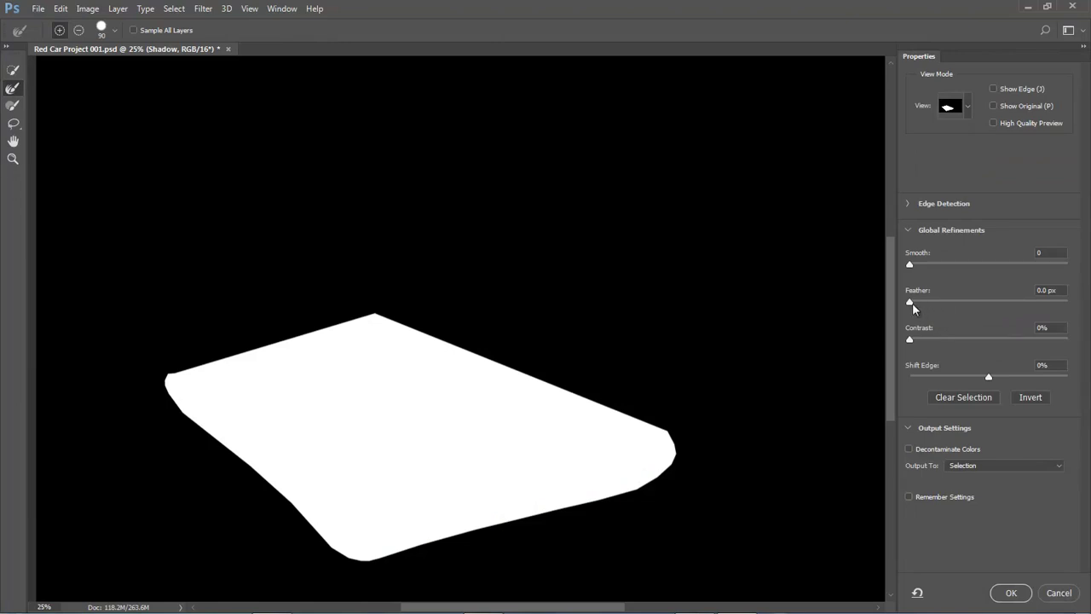
{"action": "left_click", "coordinate": [968, 302]}
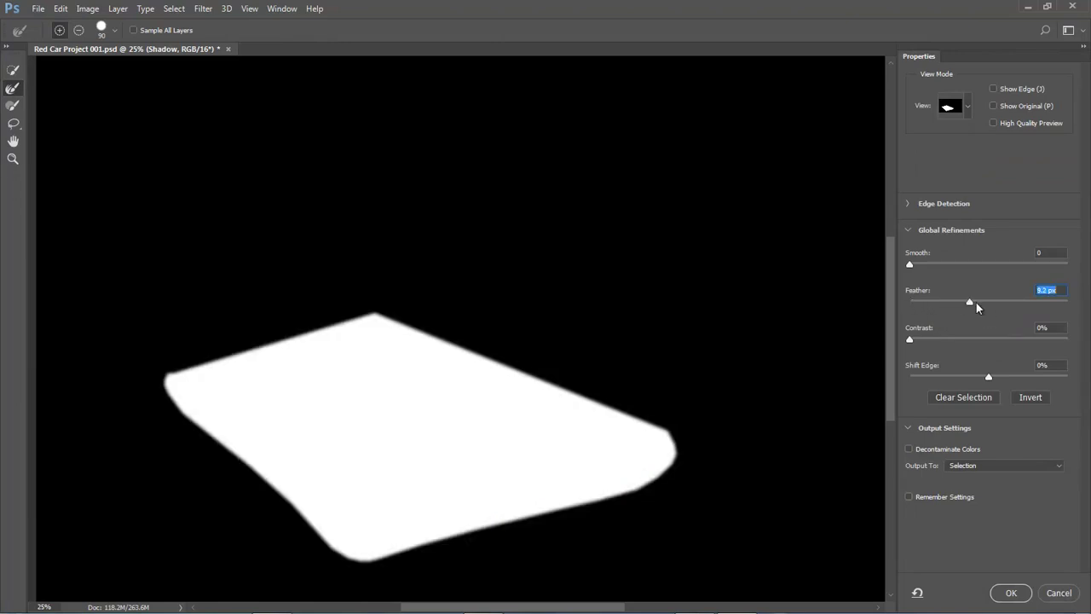
{"action": "left_click_drag", "start_coordinate": [993, 303], "coordinate": [997, 307]}
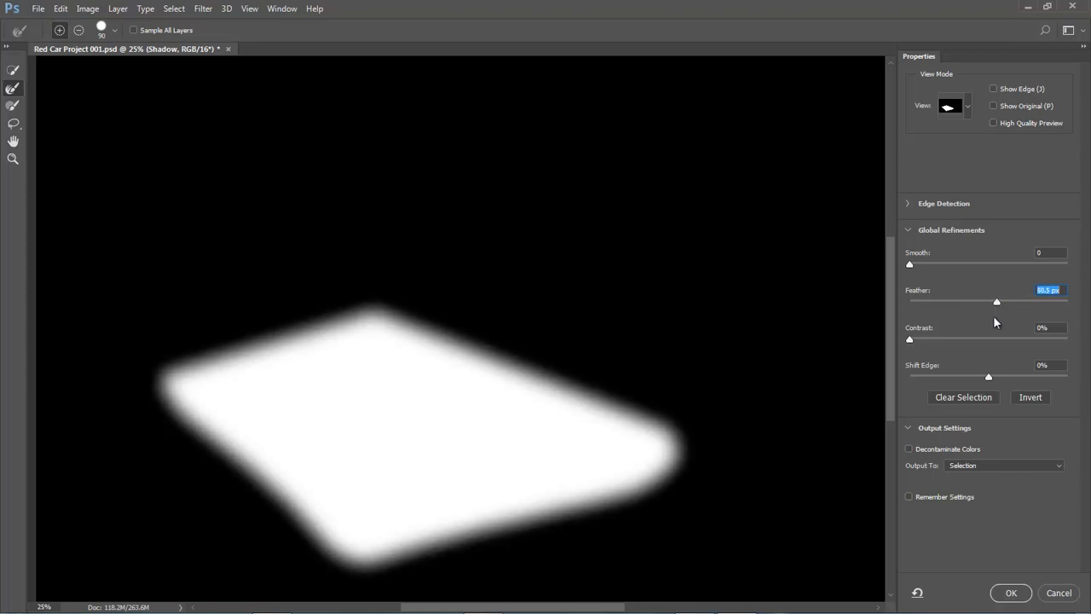
{"action": "left_click", "coordinate": [1006, 593]}
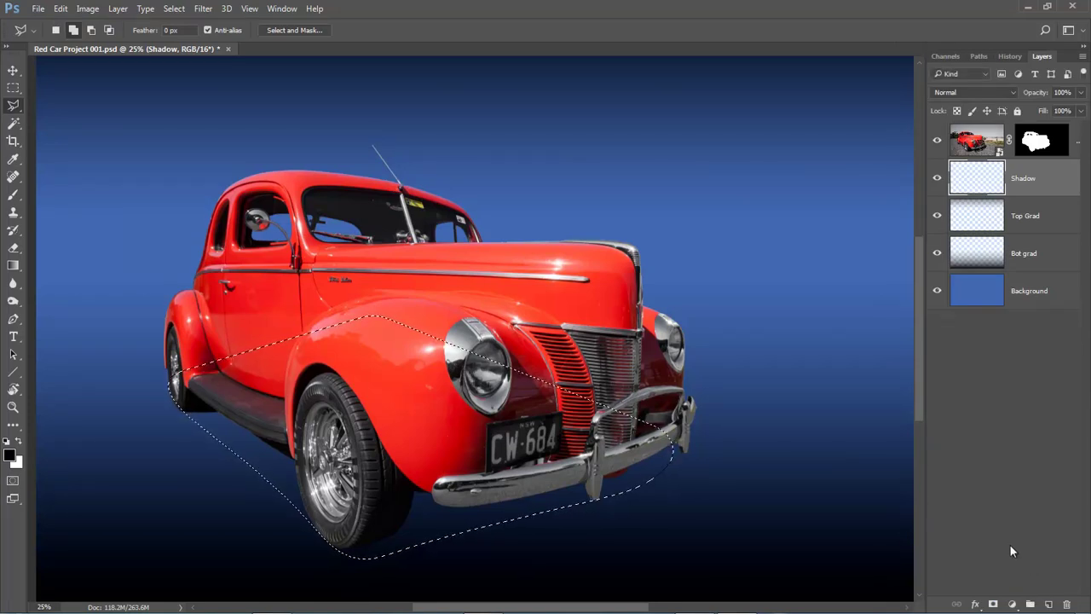
{"action": "key", "text": "alt+BackSpace"}
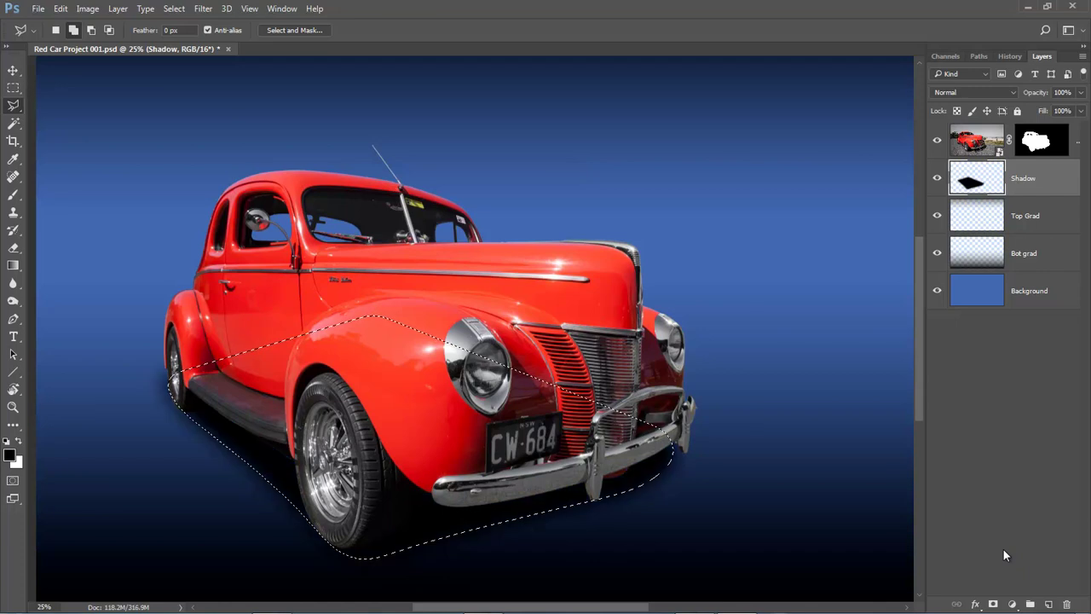
{"action": "key", "text": "ctrl+d"}
Shift the shadow slightly down and right beneath the car to X 2288 px, Y 2448 px using Free Transform.
{"action": "key", "text": "ctrl+t"}
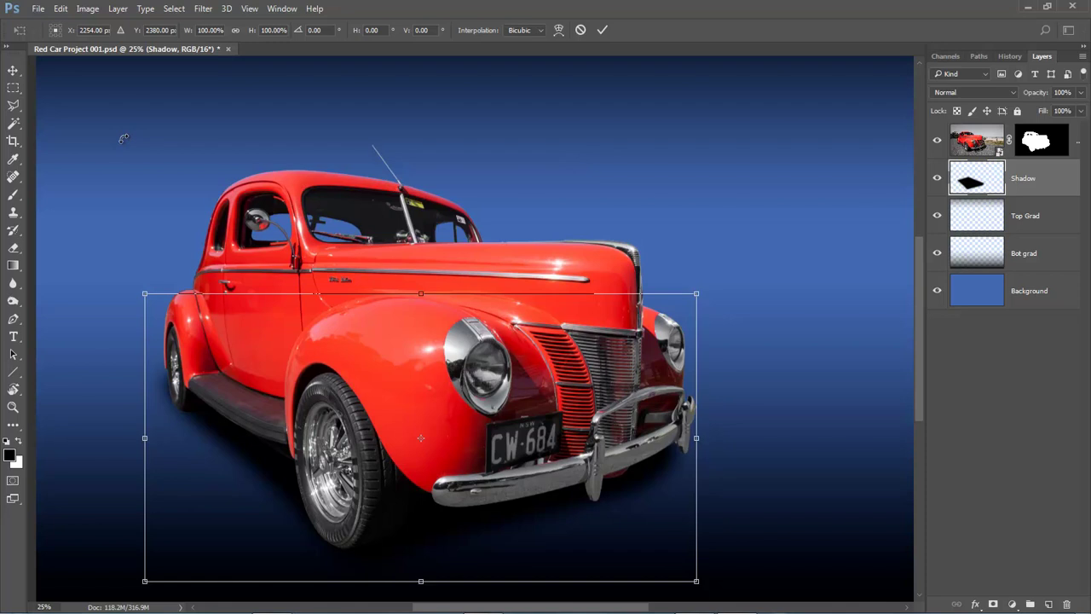
{"action": "left_click_drag", "start_coordinate": [358, 473], "coordinate": [365, 492]}
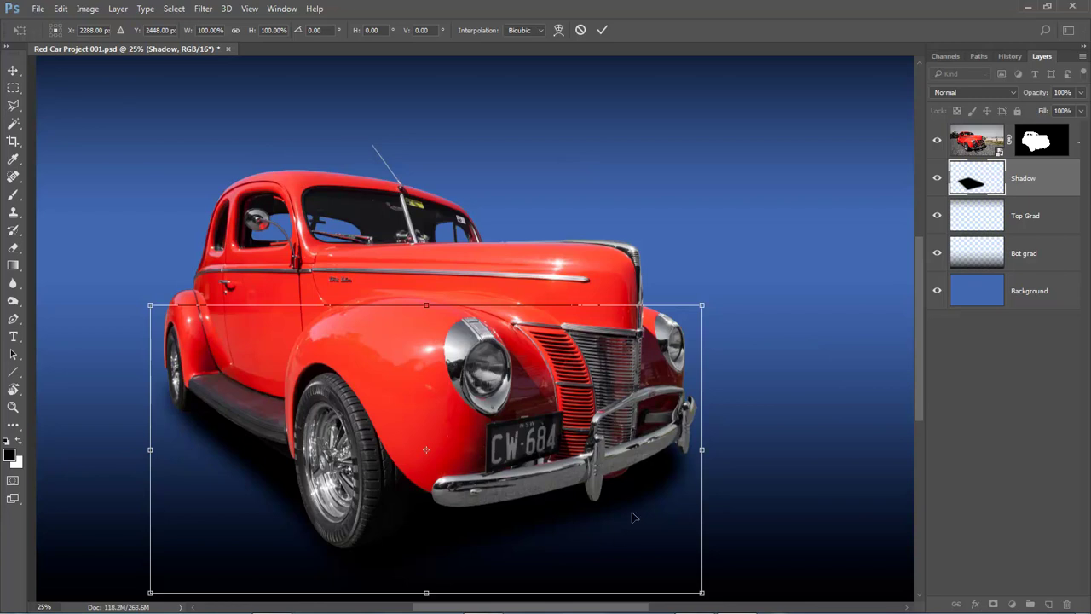
{"action": "key", "text": "l"}
{"action": "left_click", "coordinate": [603, 30]}
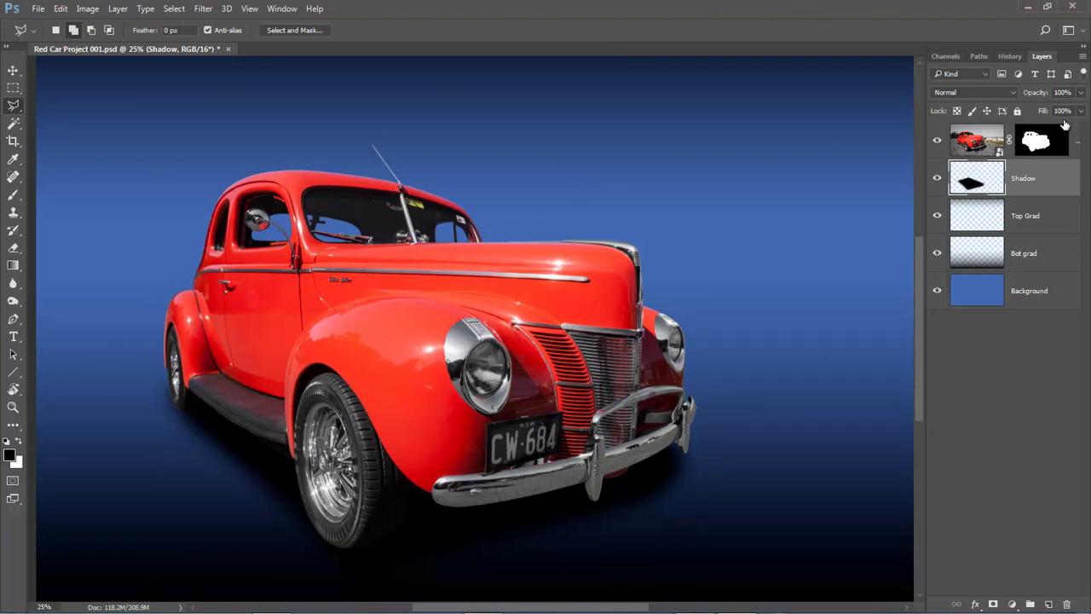
Set the Shadow layer's opacity to 77%.
{"action": "left_click", "coordinate": [1080, 92]}
{"action": "left_click_drag", "start_coordinate": [1072, 115], "coordinate": [1042, 116]}
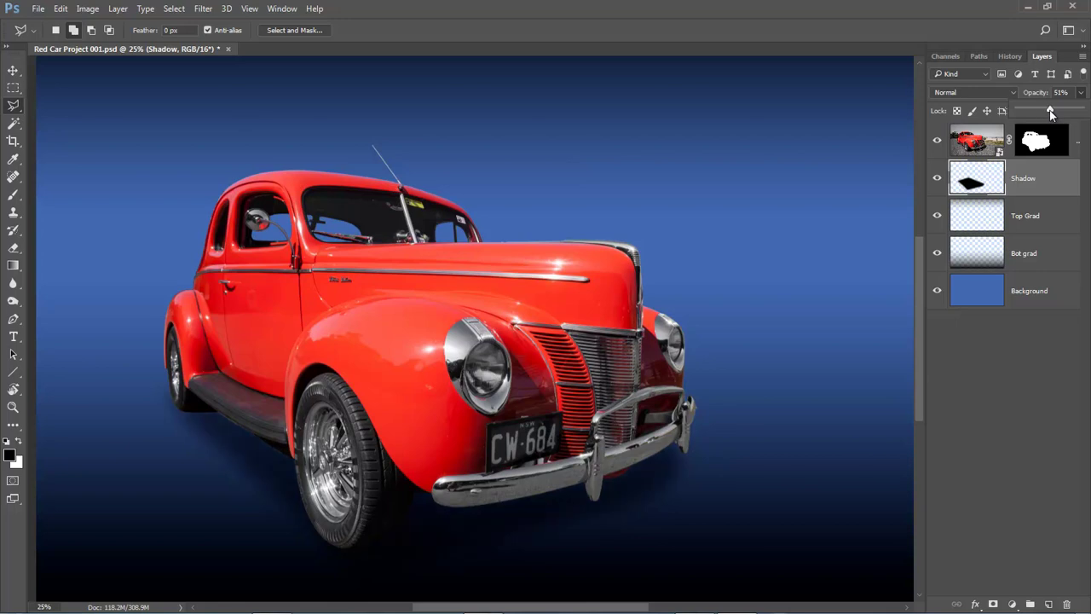
{"action": "left_click_drag", "start_coordinate": [1052, 116], "coordinate": [1064, 112]}
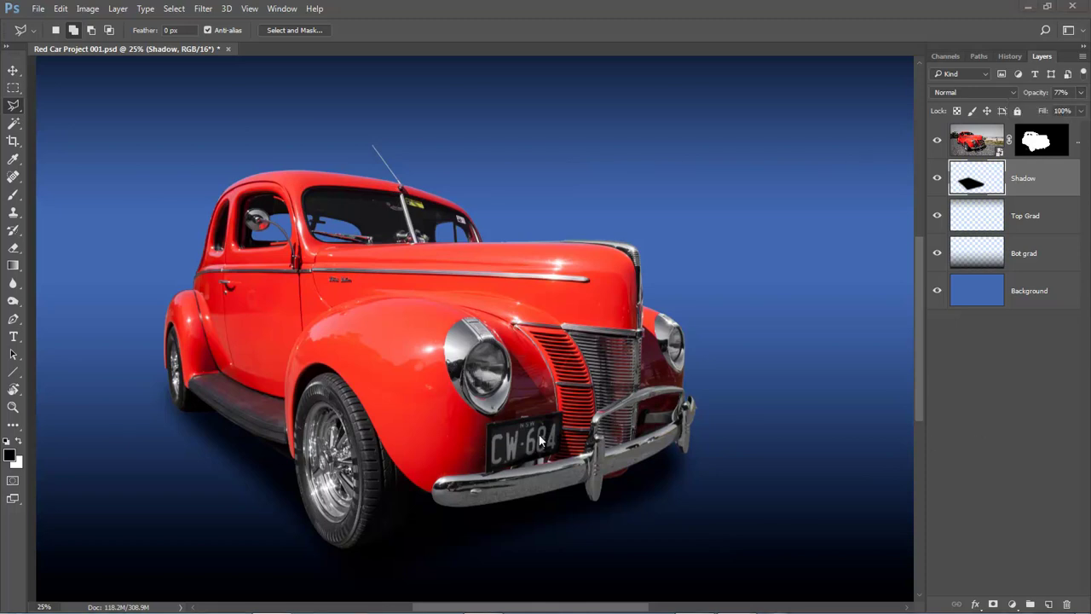
Hide the Shadow, Top Grad and Bot grad layers and select the car layer.
{"action": "left_click", "coordinate": [937, 178]}
{"action": "left_click", "coordinate": [937, 216]}
{"action": "left_click", "coordinate": [937, 253]}
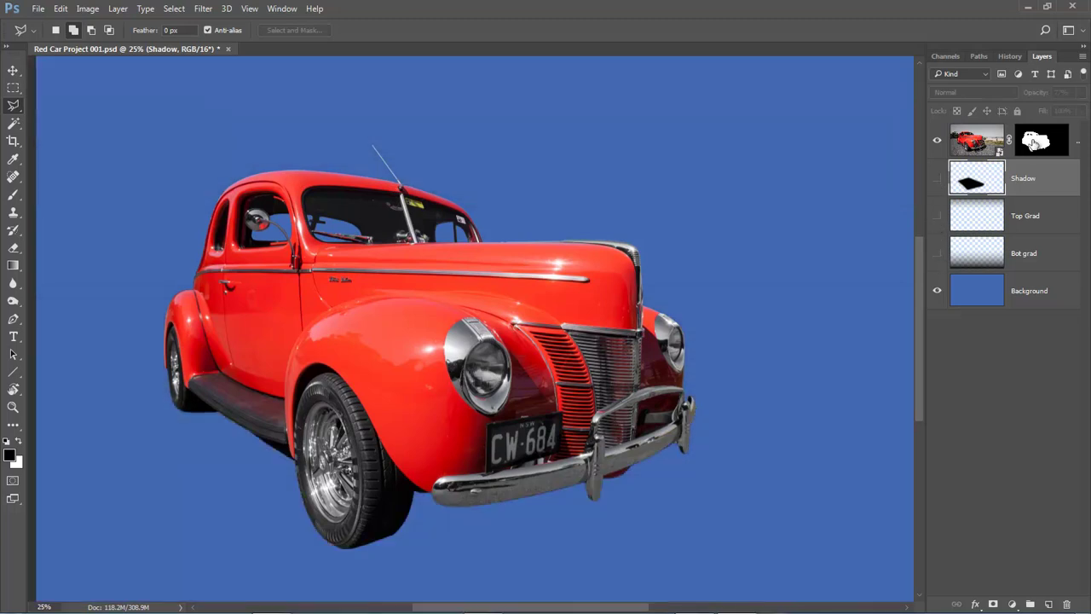
{"action": "left_click", "coordinate": [1040, 144]}
{"action": "left_click", "coordinate": [974, 145]}
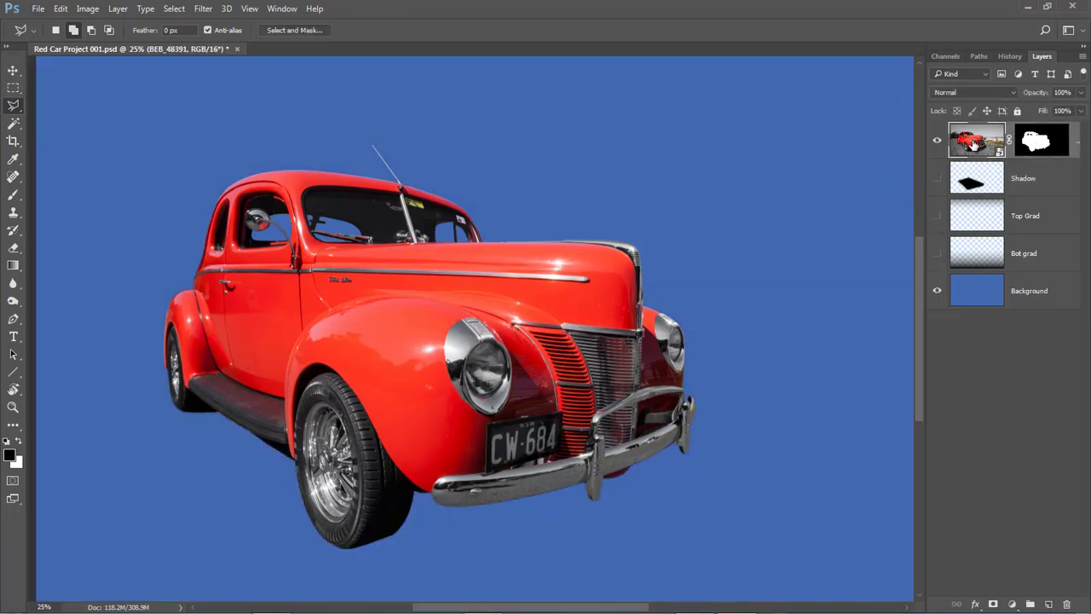
Target the car layer's mask and size the Brush to 6 px for the running board's lower edge beside the front wheel.
{"action": "left_click_drag", "start_coordinate": [214, 402], "coordinate": [385, 511]}
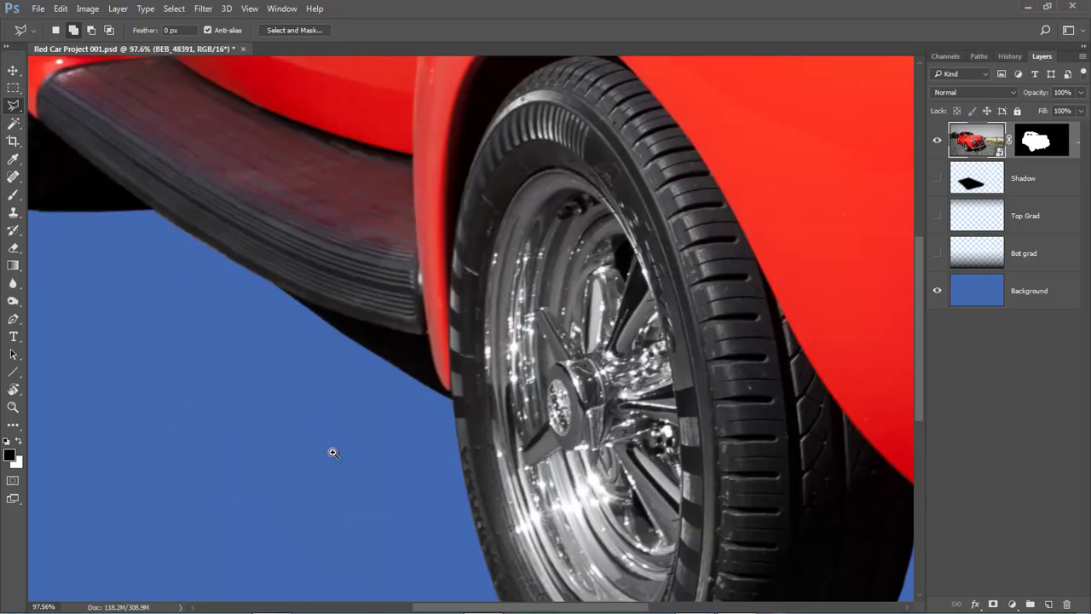
{"action": "left_click", "coordinate": [332, 452]}
{"action": "left_click", "coordinate": [411, 305]}
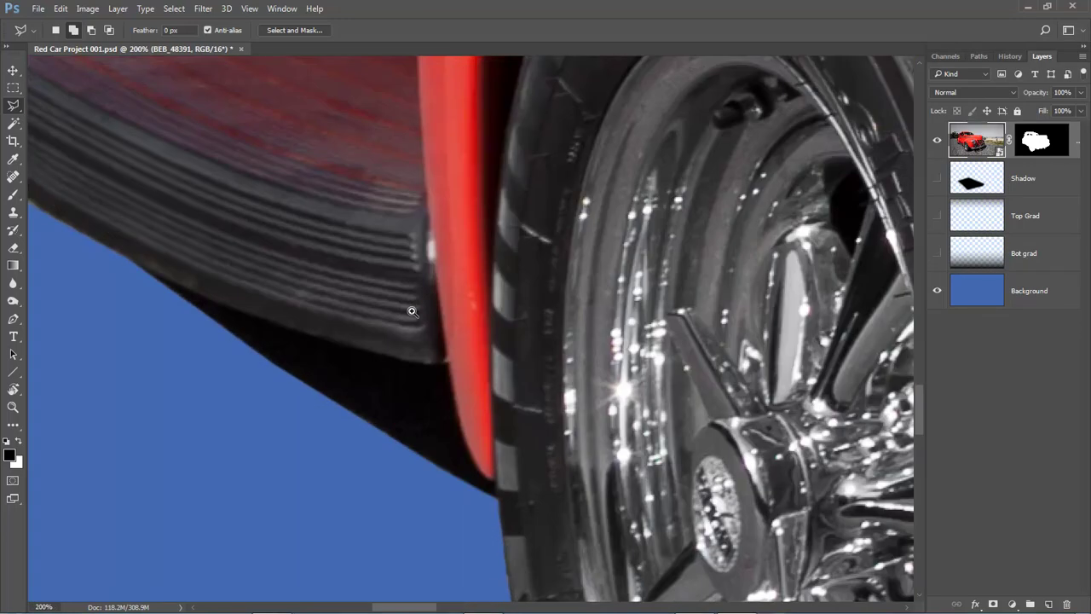
{"action": "left_click", "coordinate": [1040, 149]}
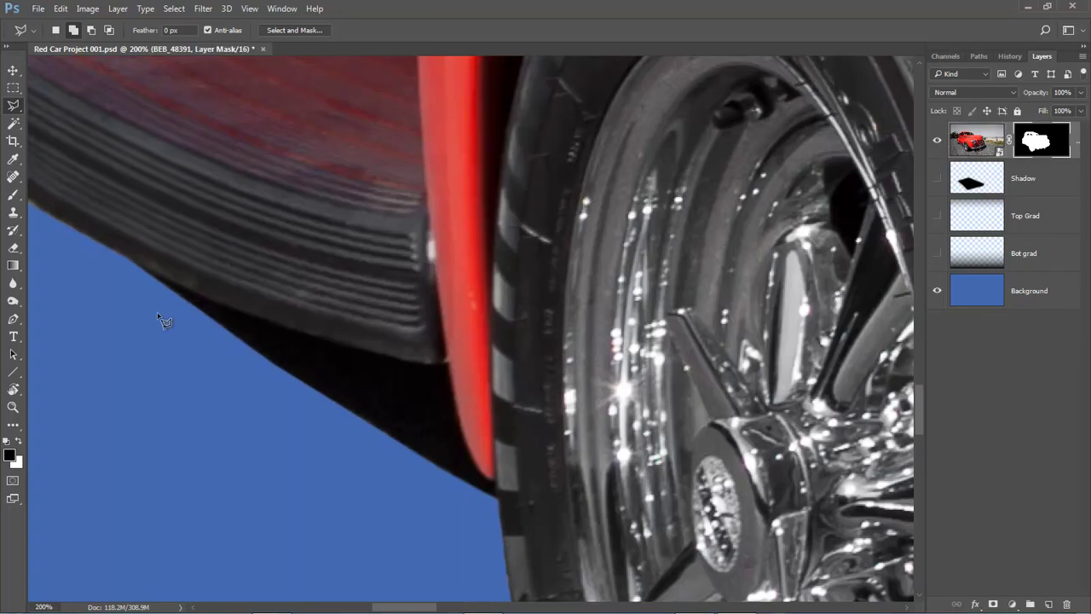
{"action": "left_click", "coordinate": [302, 371], "text": "ctrl"}
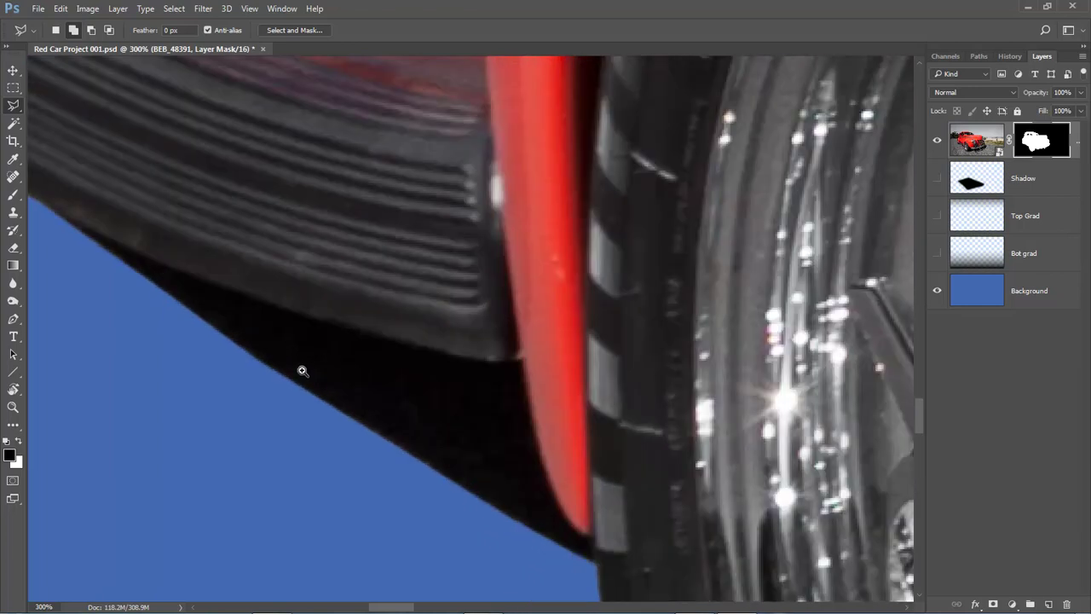
{"action": "left_click", "coordinate": [300, 347], "text": "ctrl"}
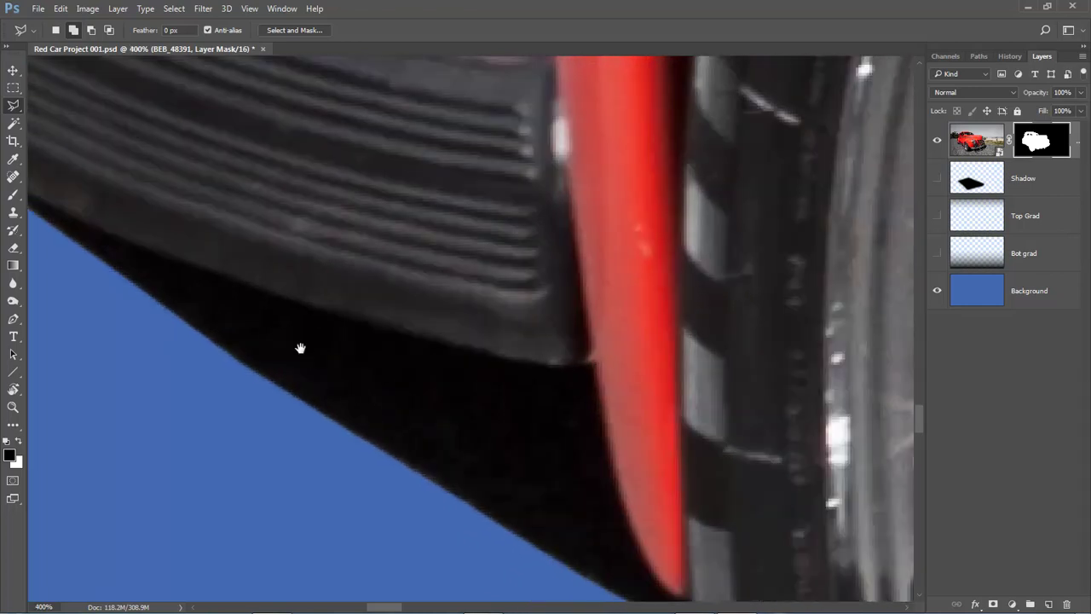
{"action": "left_click_drag", "start_coordinate": [373, 315], "coordinate": [404, 312]}
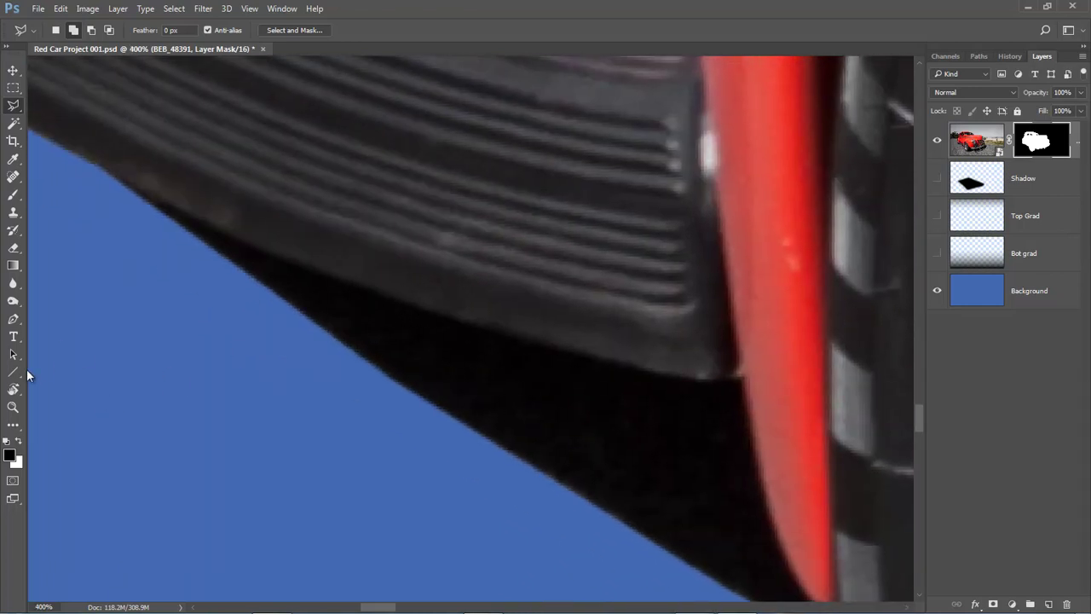
{"action": "left_click_drag", "start_coordinate": [13, 194], "coordinate": [61, 195]}
{"action": "key", "text": "bracketleft"}
{"action": "key", "text": "bracketleft"}
{"action": "key", "text": "bracketleft"}
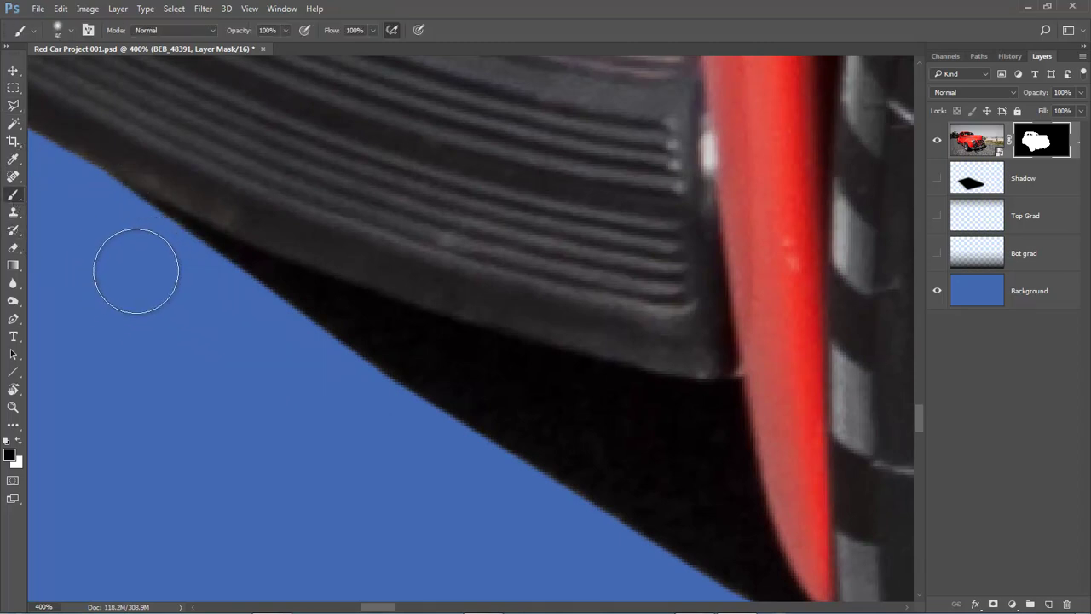
{"action": "key", "text": "bracketleft"}
{"action": "key", "text": "bracketleft"}
{"action": "key", "text": "bracketleft"}
{"action": "key", "text": "bracketleft"}
{"action": "key", "text": "bracketleft"}
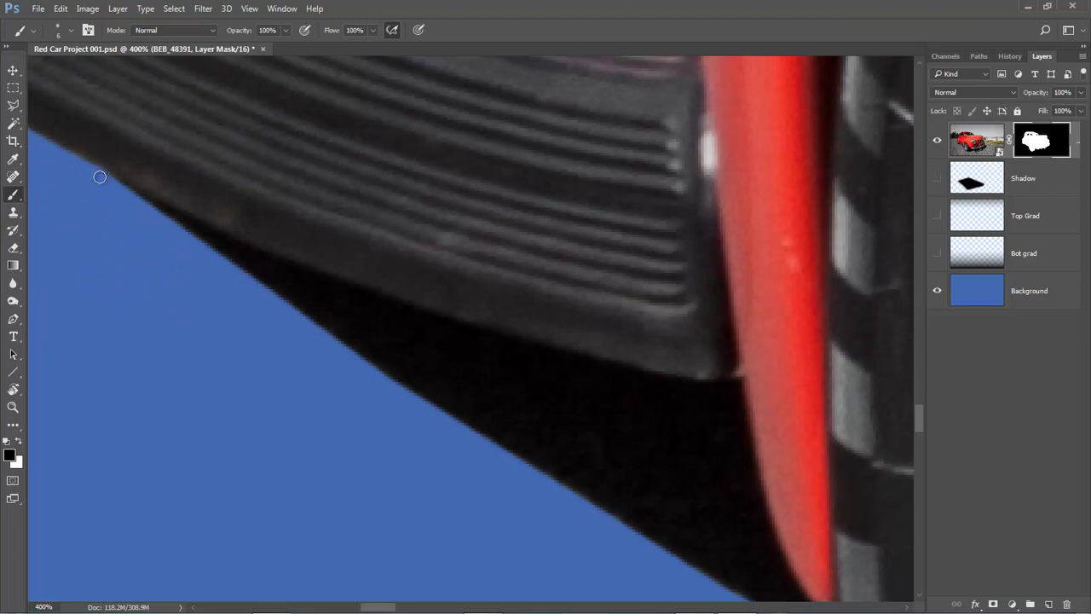
Paint connected straight black strokes on the car's mask along the running board's lower edge up to the red front fender.
{"action": "left_click", "coordinate": [162, 208], "text": "shift"}
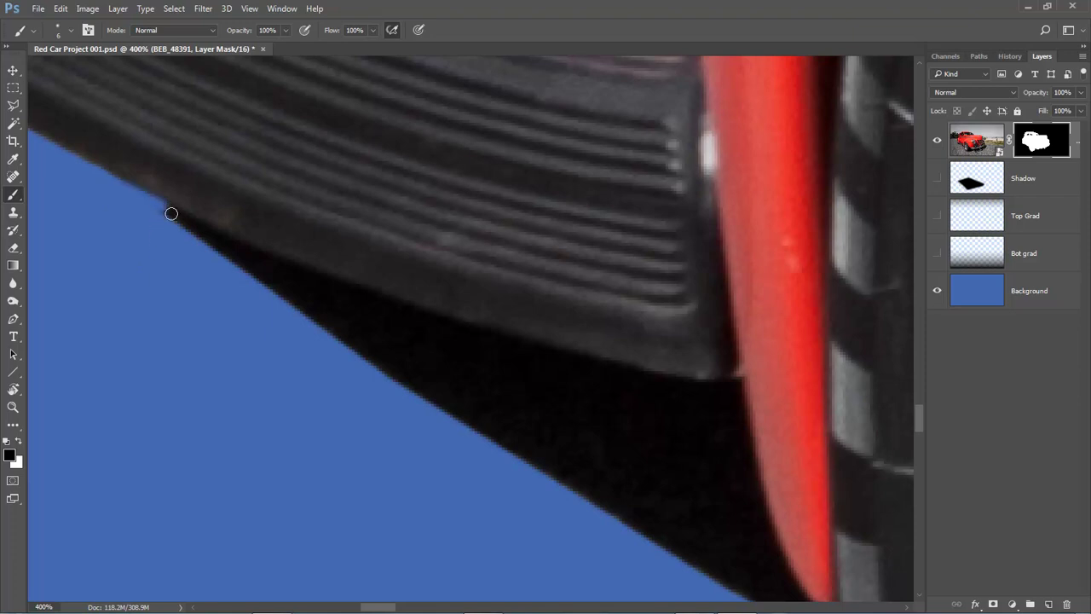
{"action": "left_click", "coordinate": [228, 239], "text": "shift"}
{"action": "left_click", "coordinate": [318, 276], "text": "shift"}
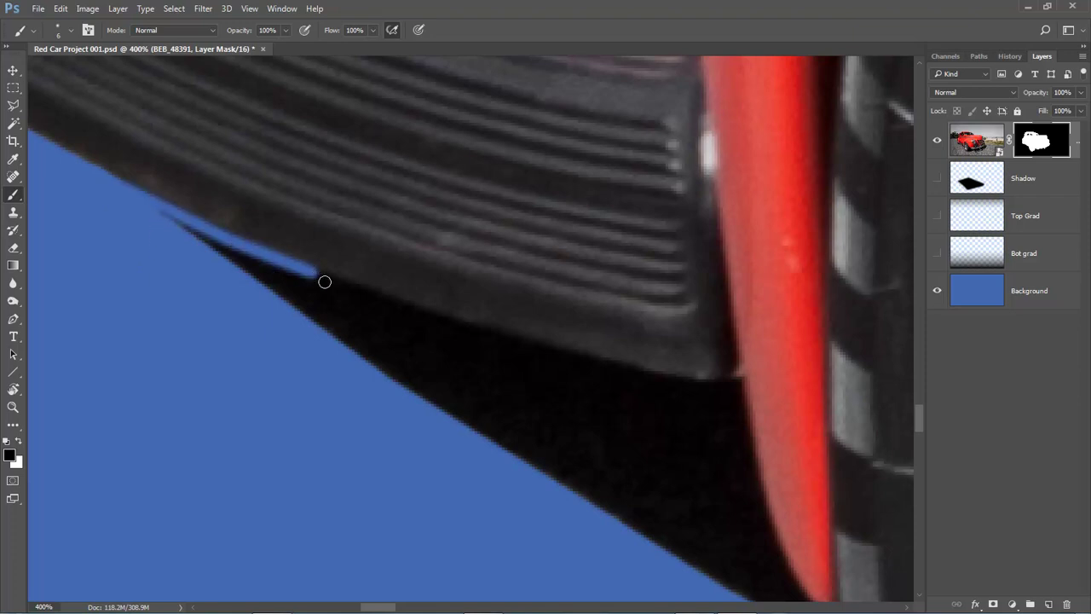
{"action": "left_click", "coordinate": [415, 308], "text": "shift"}
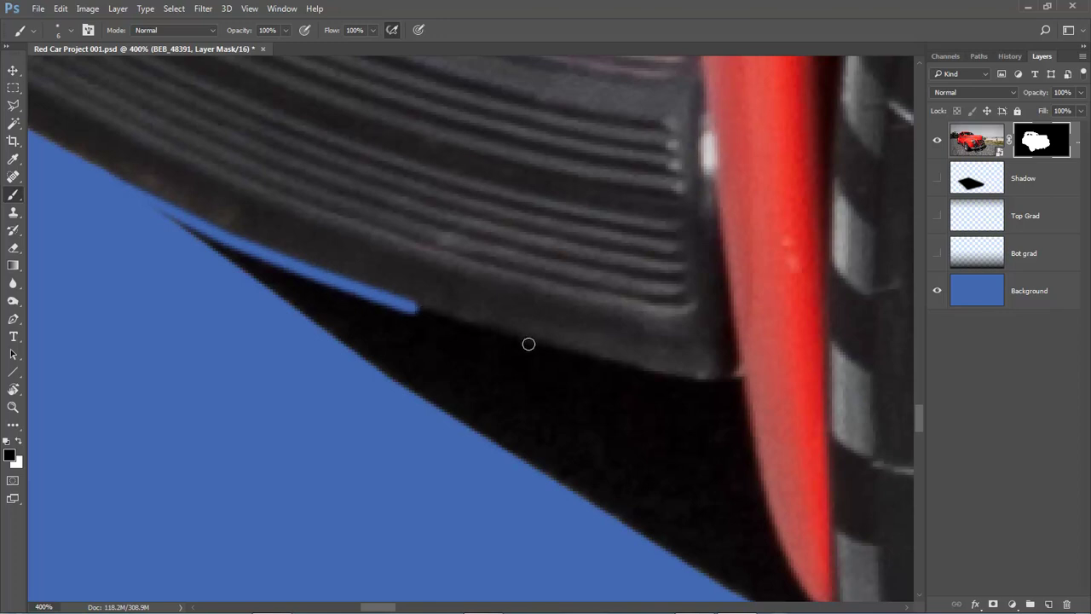
{"action": "left_click", "coordinate": [529, 344], "text": "shift"}
{"action": "left_click", "coordinate": [638, 371], "text": "shift"}
{"action": "left_click_drag", "start_coordinate": [702, 386], "coordinate": [743, 384]}
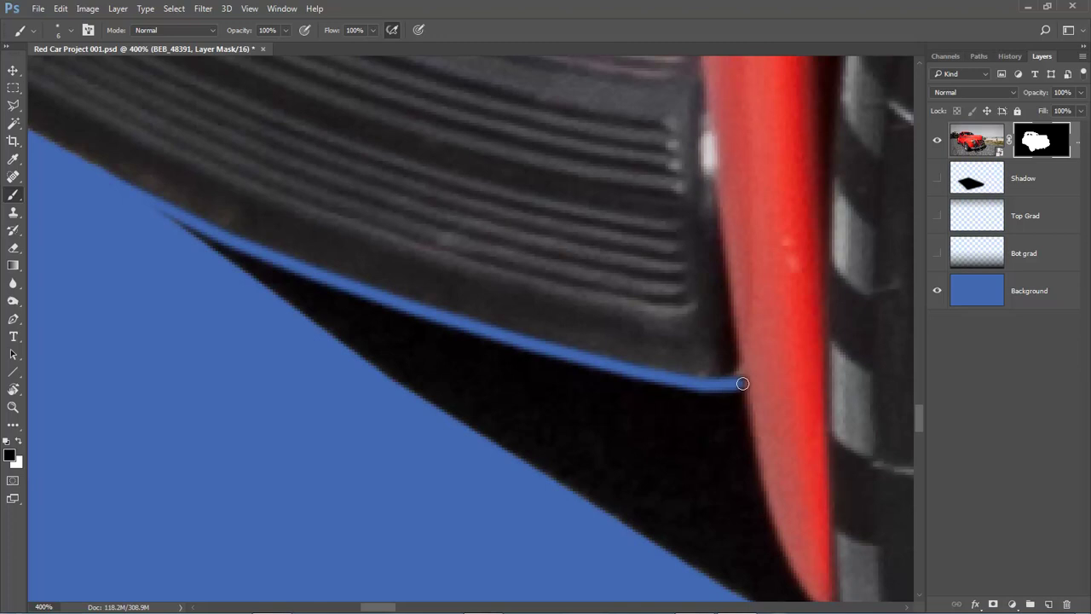
Continue the black mask strokes down the rear edge of the front fender, working on the dark patch beneath the running board.
{"action": "left_click", "coordinate": [747, 443], "text": "shift"}
{"action": "left_click", "coordinate": [760, 511], "text": "shift"}
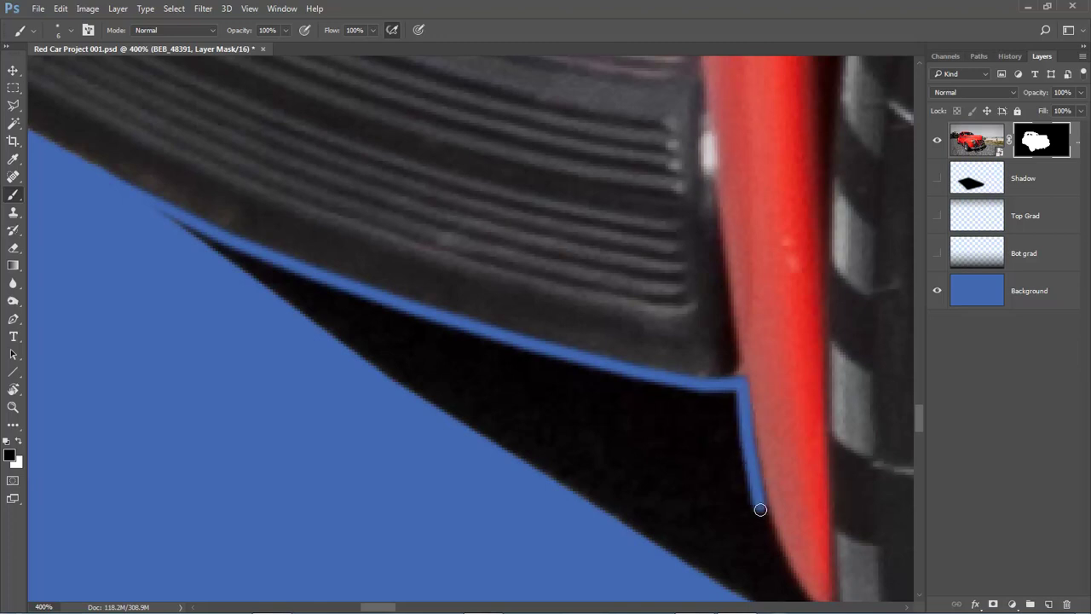
{"action": "left_click", "coordinate": [779, 559], "text": "shift"}
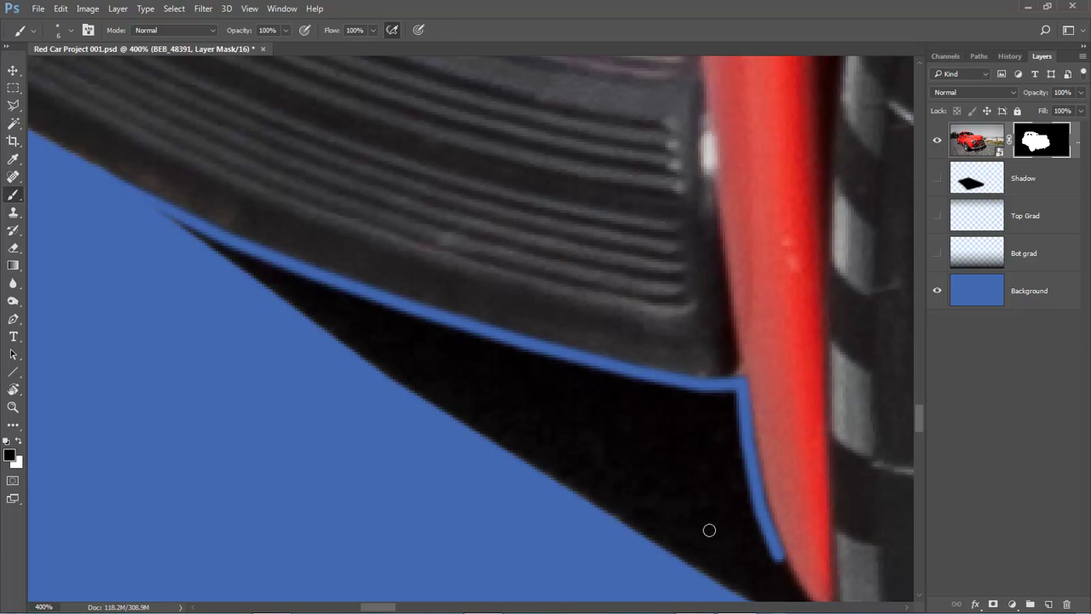
{"action": "left_click_drag", "start_coordinate": [707, 546], "coordinate": [634, 309]}
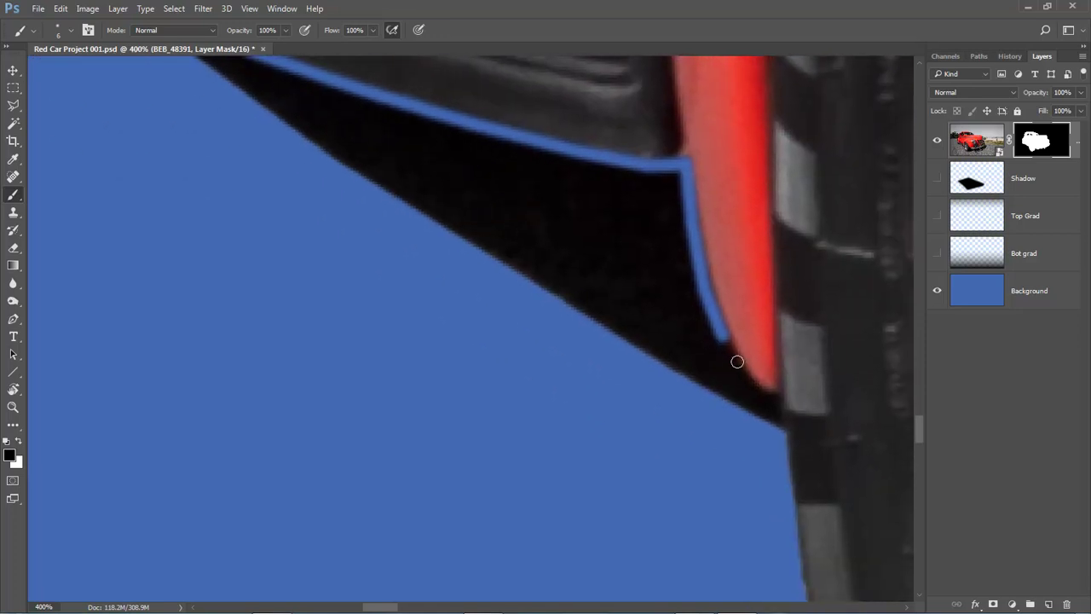
{"action": "mouse_move", "coordinate": [722, 339]}
{"action": "left_mouse_down"}
{"action": "mouse_move", "coordinate": [747, 385]}
{"action": "mouse_move", "coordinate": [782, 407]}
{"action": "mouse_move", "coordinate": [779, 434]}
{"action": "mouse_move", "coordinate": [765, 401]}
{"action": "mouse_move", "coordinate": [733, 402]}
{"action": "mouse_move", "coordinate": [704, 375]}
{"action": "mouse_move", "coordinate": [749, 399]}
{"action": "mouse_move", "coordinate": [691, 394]}
{"action": "mouse_move", "coordinate": [640, 349]}
{"action": "mouse_move", "coordinate": [663, 353]}
{"action": "mouse_move", "coordinate": [683, 379]}
{"action": "mouse_move", "coordinate": [647, 313]}
{"action": "mouse_move", "coordinate": [668, 332]}
{"action": "mouse_move", "coordinate": [664, 281]}
{"action": "left_mouse_up"}
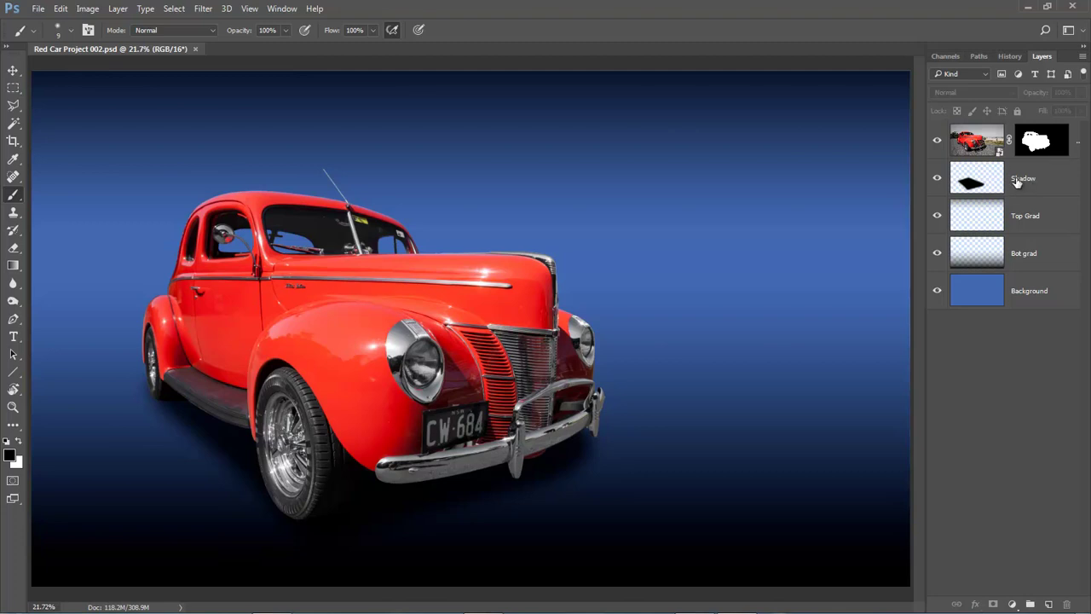
Add a new layer above Shadow and make white the foreground colour.
{"action": "left_click", "coordinate": [1043, 186]}
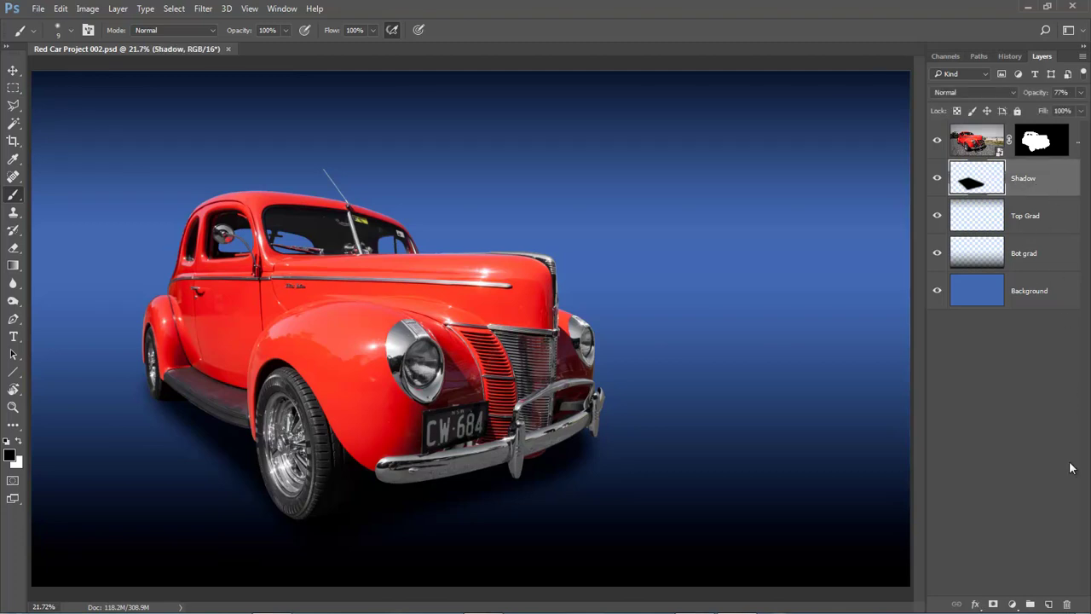
{"action": "left_click", "coordinate": [1050, 604]}
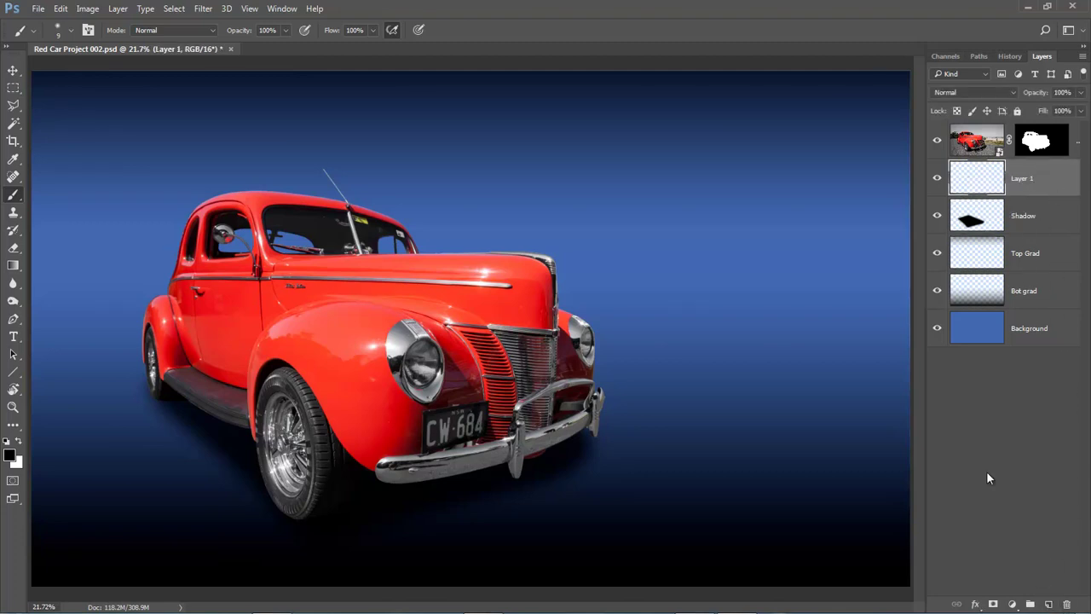
{"action": "left_click", "coordinate": [17, 441]}
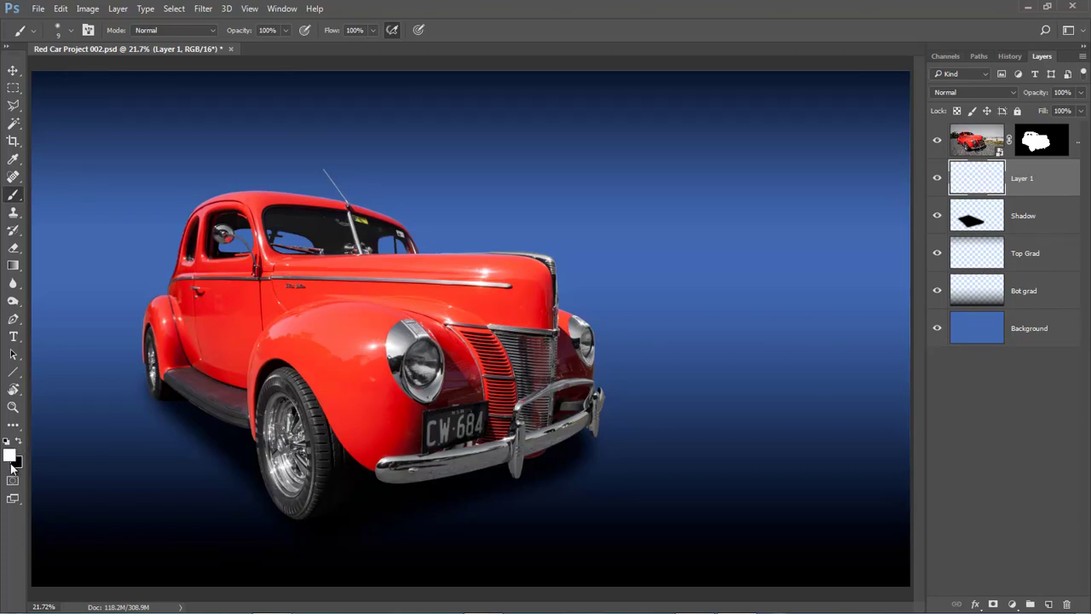
Try painting a soft white glow behind the car on the new layer with a 900 px brush at 1% flow.
{"action": "right_click", "coordinate": [17, 200]}
{"action": "left_click", "coordinate": [53, 194]}
{"action": "key", "text": "bracketright"}
{"action": "key", "text": "bracketright"}
{"action": "key", "text": "bracketright"}
{"action": "key", "text": "bracketright"}
{"action": "key", "text": "bracketright"}
{"action": "key", "text": "bracketright"}
{"action": "key", "text": "bracketright"}
{"action": "key", "text": "bracketright"}
{"action": "key", "text": "bracketright"}
{"action": "key", "text": "bracketright"}
{"action": "key", "text": "bracketright"}
{"action": "key", "text": "bracketright"}
{"action": "key", "text": "bracketright"}
{"action": "key", "text": "bracketright"}
{"action": "key", "text": "bracketright"}
{"action": "key", "text": "bracketright"}
{"action": "key", "text": "bracketright"}
{"action": "key", "text": "bracketright"}
{"action": "key", "text": "bracketright"}
{"action": "key", "text": "bracketright"}
{"action": "left_click", "coordinate": [394, 32]}
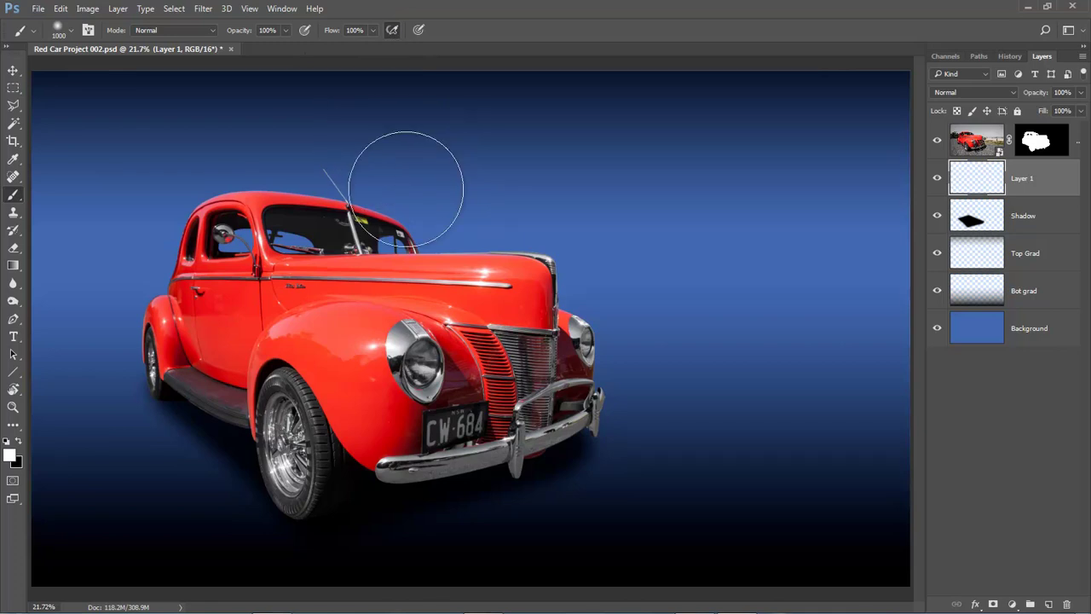
{"action": "key", "text": "bracketleft"}
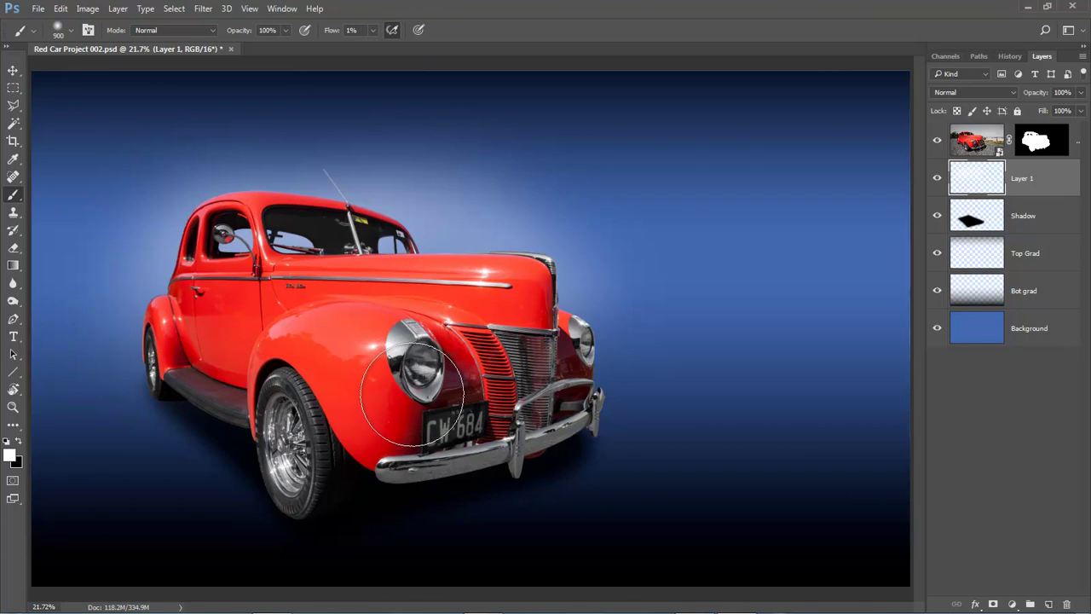
Hide the white glow layer and delete it.
{"action": "left_click", "coordinate": [937, 184]}
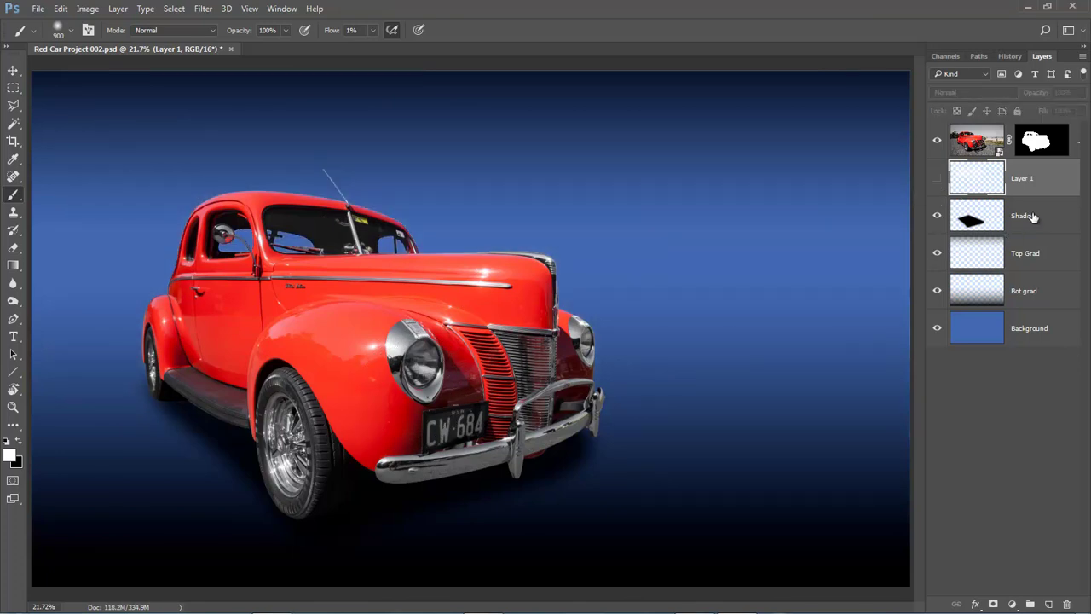
{"action": "left_click_drag", "start_coordinate": [974, 184], "coordinate": [1067, 604]}
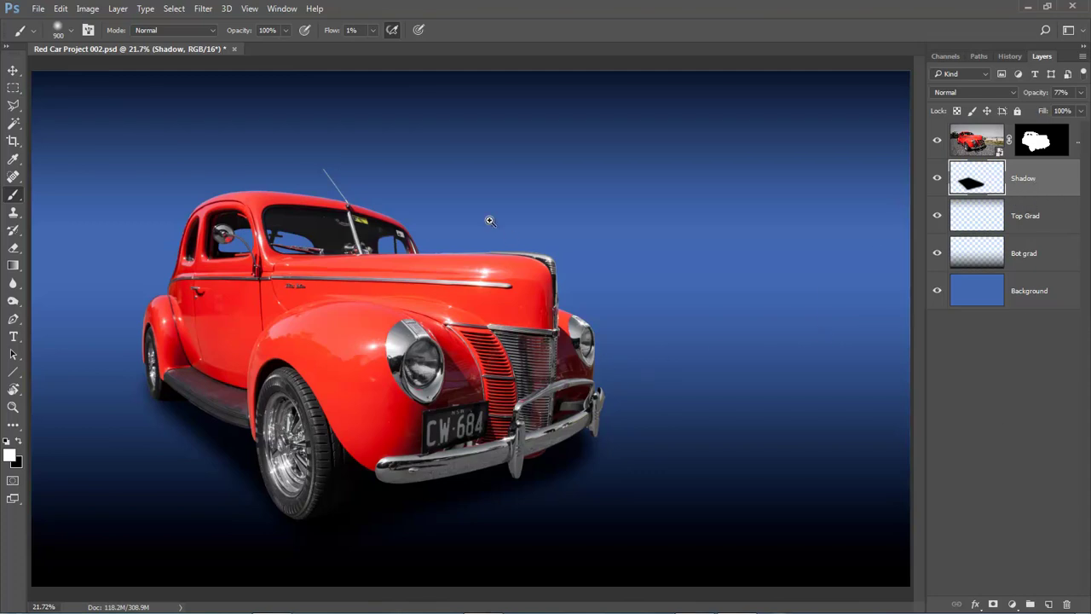
Merge the Background, Bot grad, Top Grad and Shadow layers into a single layer beneath the car.
{"action": "left_click_drag", "start_coordinate": [499, 226], "coordinate": [612, 298]}
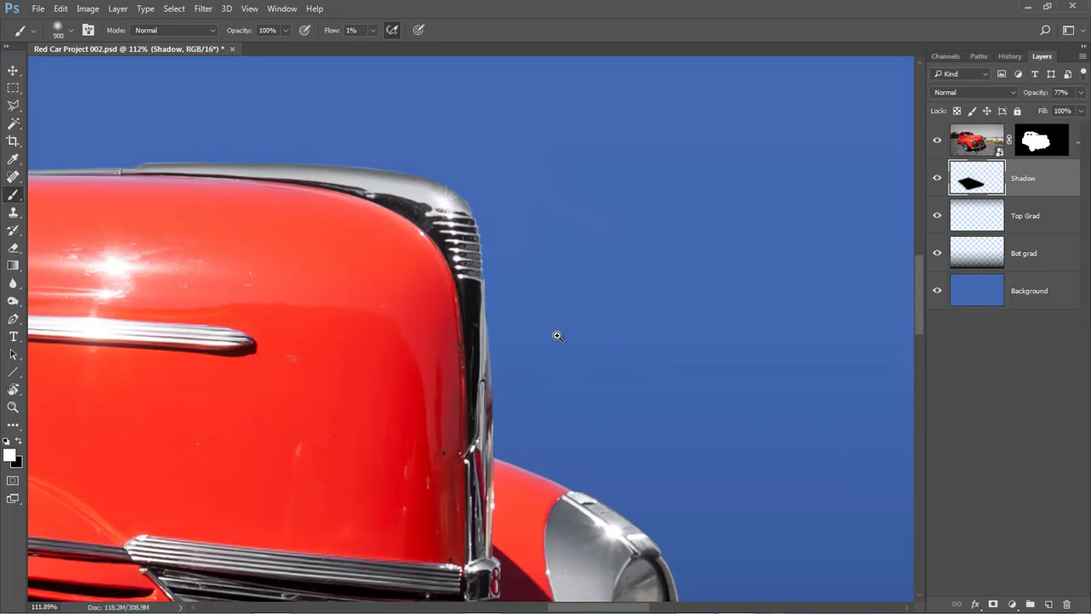
{"action": "left_click", "coordinate": [522, 345]}
{"action": "left_click_drag", "start_coordinate": [511, 452], "coordinate": [455, 145]}
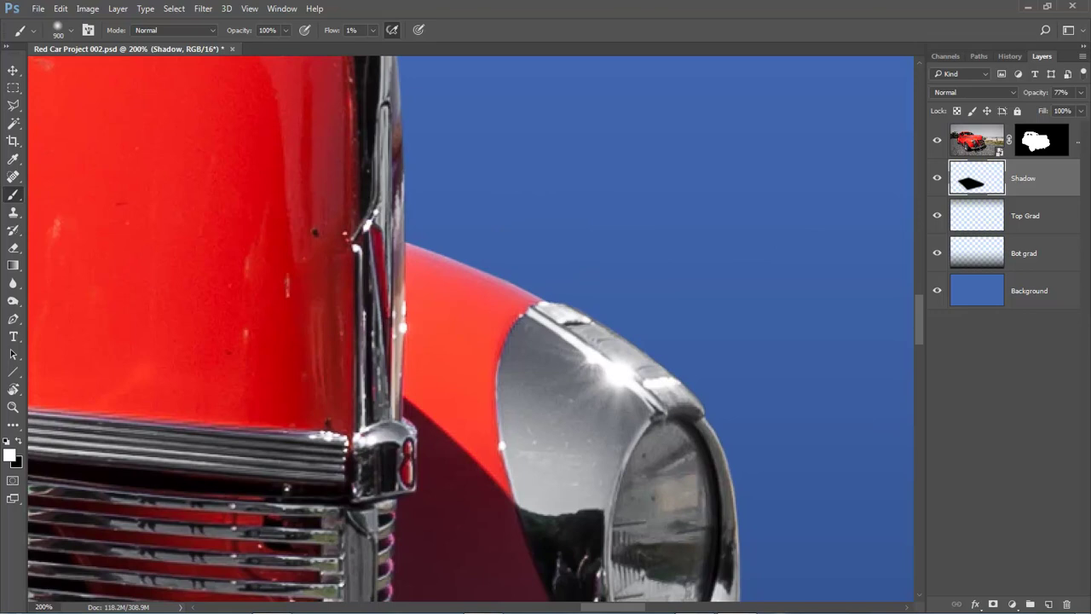
{"action": "left_click", "coordinate": [12, 71]}
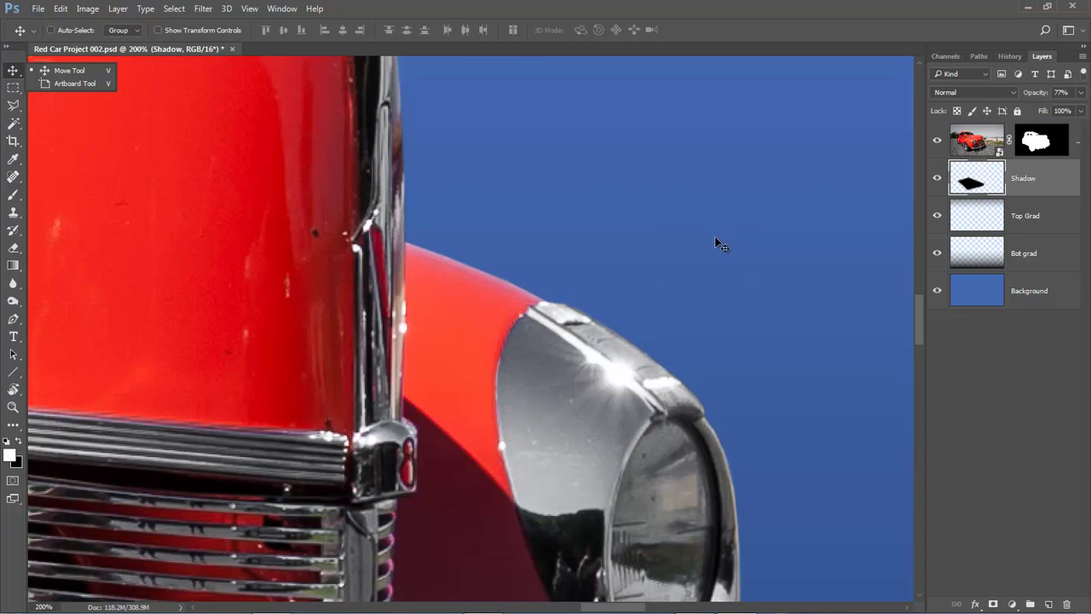
{"action": "left_click", "coordinate": [1046, 291]}
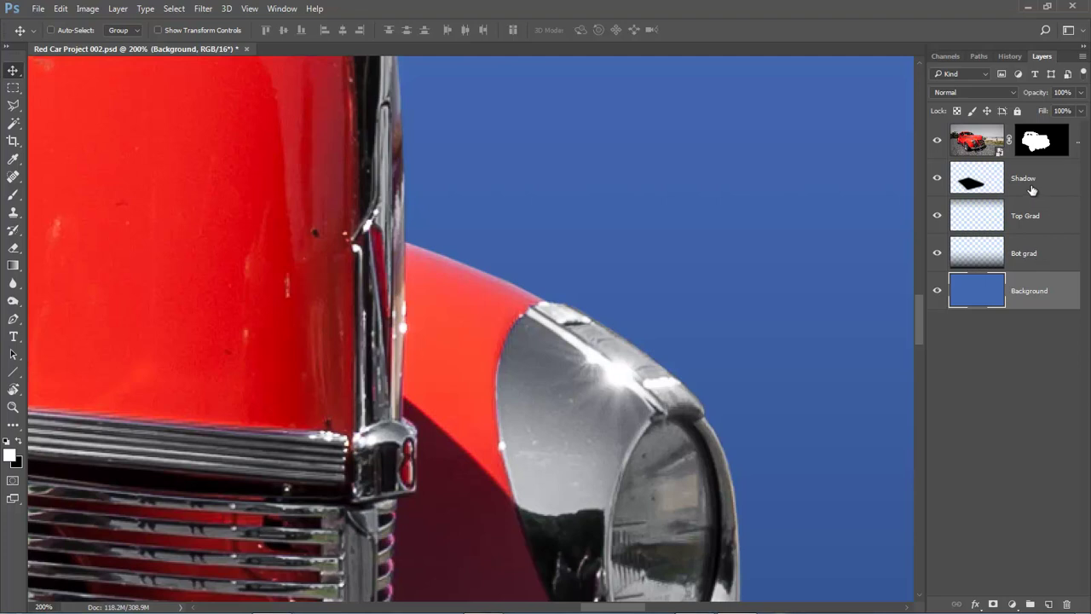
{"action": "left_click", "coordinate": [1039, 252], "text": "shift"}
{"action": "left_click", "coordinate": [1033, 218], "text": "shift"}
{"action": "left_click", "coordinate": [1044, 196], "text": "shift"}
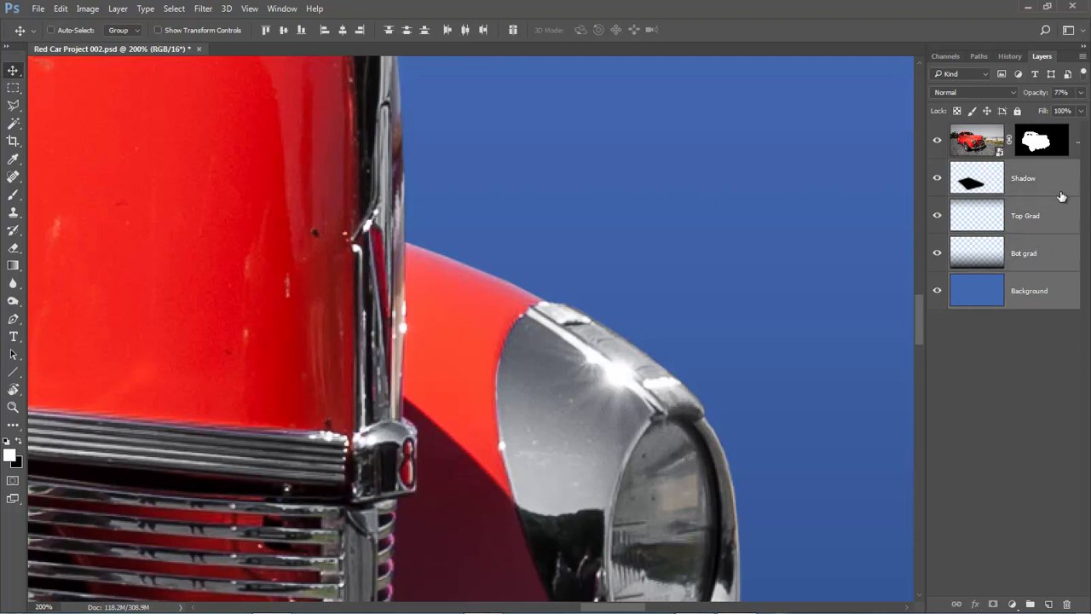
{"action": "right_click", "coordinate": [1048, 205]}
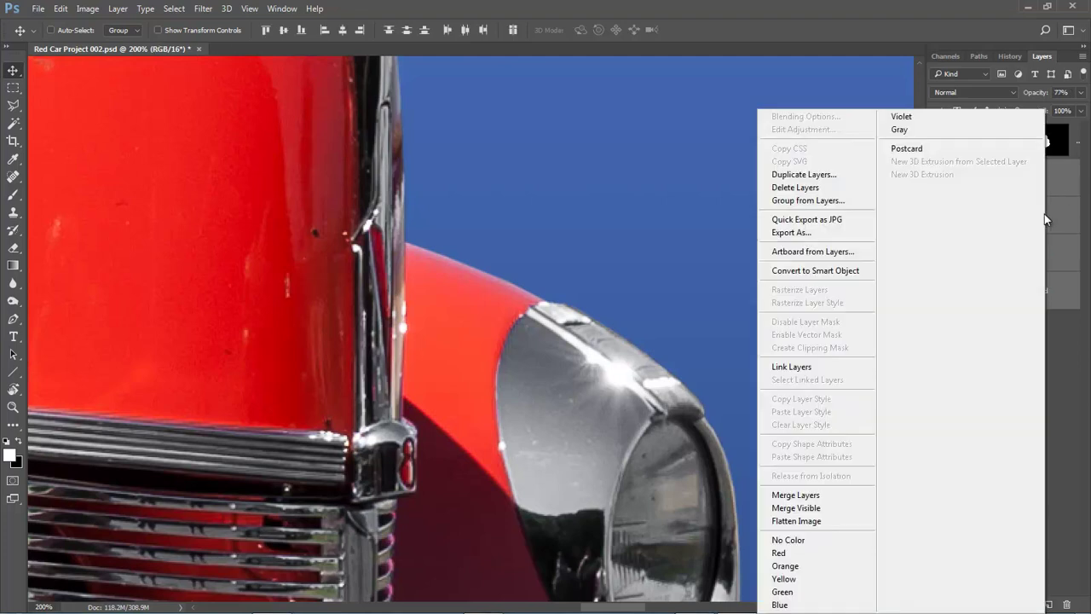
{"action": "left_click", "coordinate": [819, 496]}
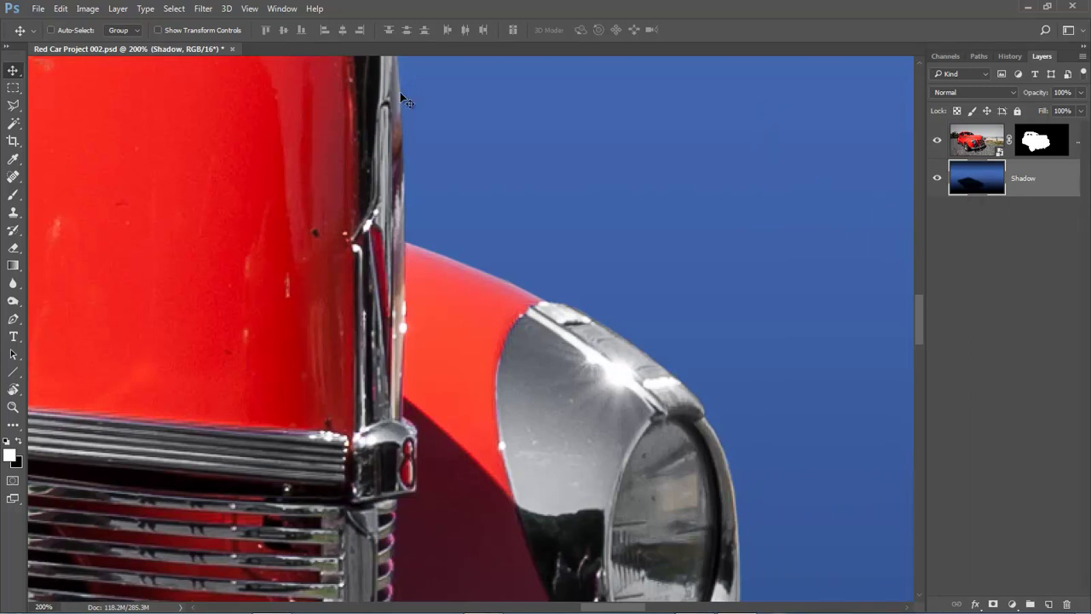
Add 2% Gaussian monochromatic noise to the merged blue background layer to break up the gradient banding.
{"action": "left_click", "coordinate": [202, 10]}
{"action": "mouse_move", "coordinate": [216, 207]}
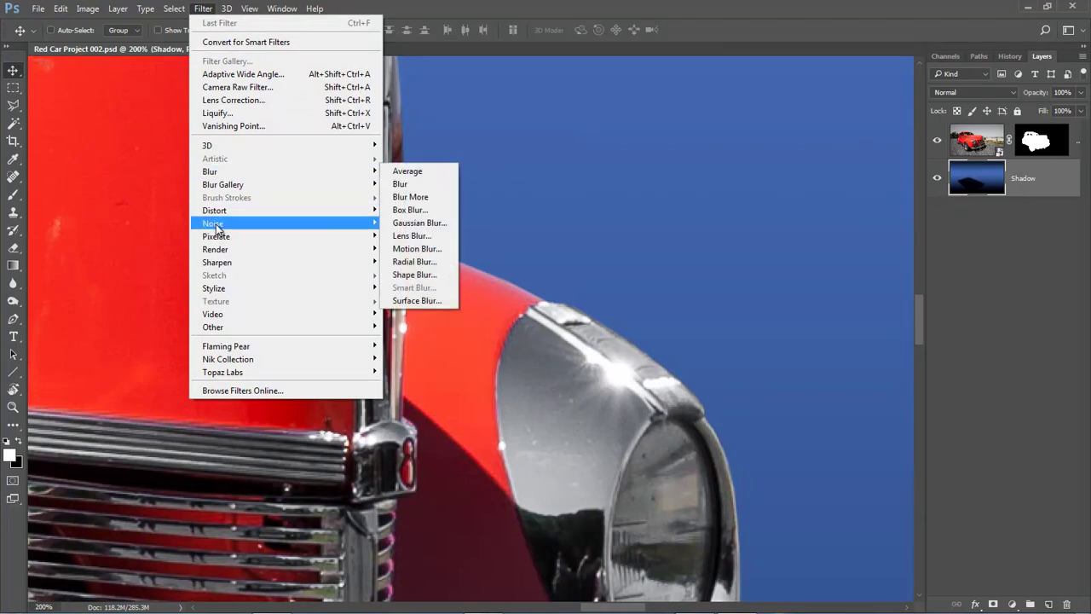
{"action": "mouse_move", "coordinate": [219, 227]}
{"action": "left_click", "coordinate": [414, 222]}
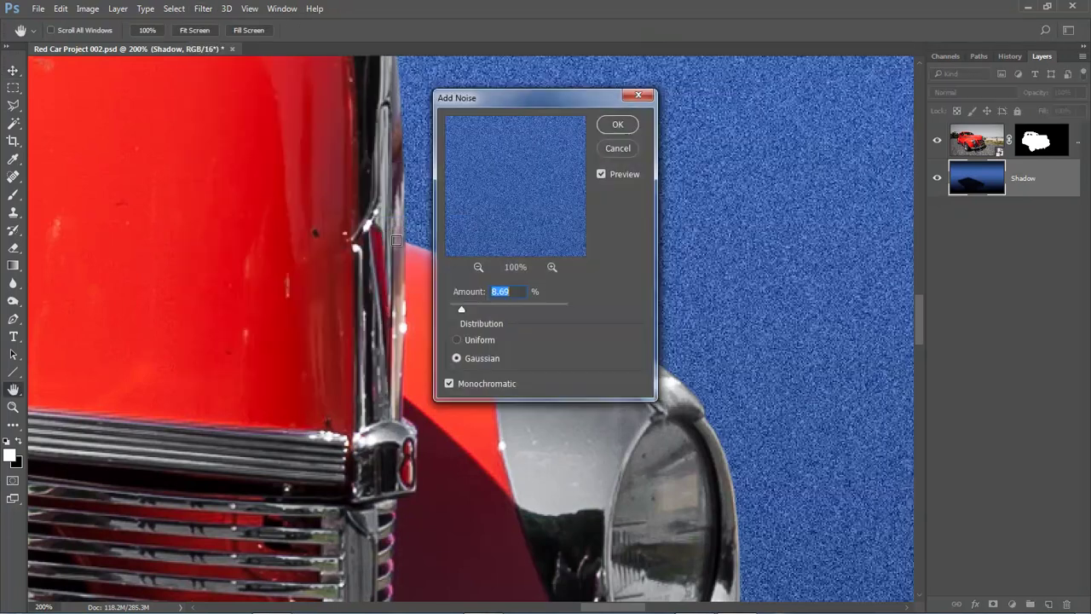
{"action": "left_click_drag", "start_coordinate": [581, 101], "coordinate": [264, 126]}
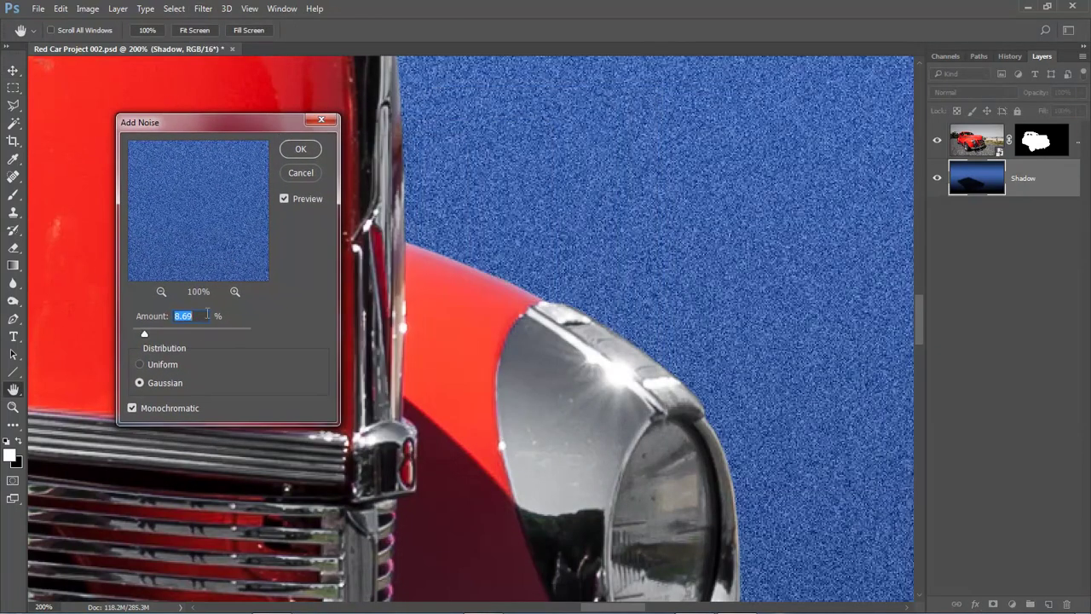
{"action": "type", "text": "3"}
{"action": "left_click", "coordinate": [149, 324]}
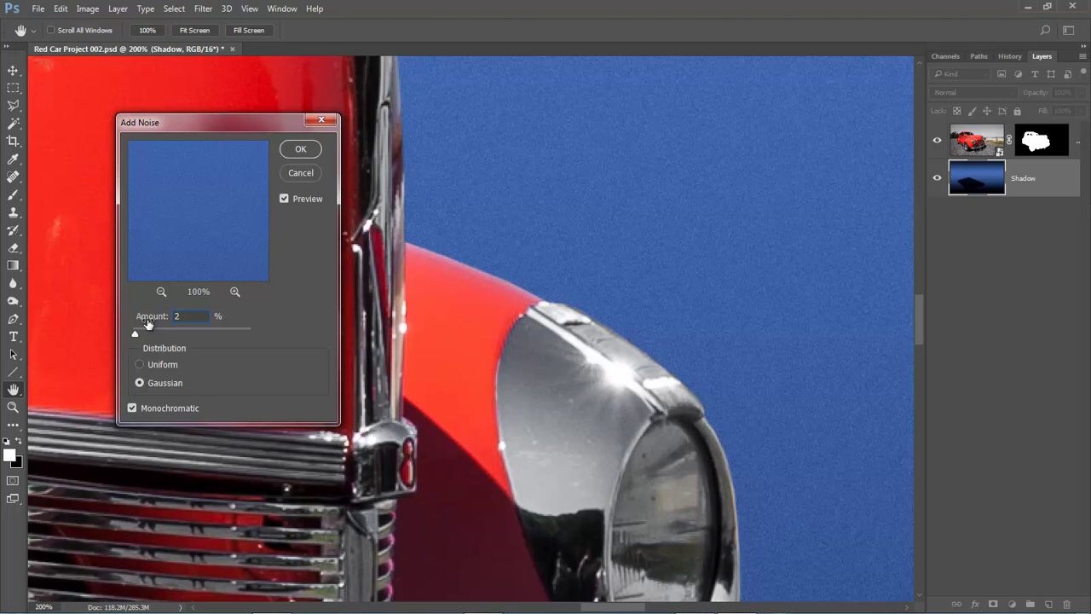
{"action": "left_click", "coordinate": [299, 150]}
{"action": "key", "text": "ctrl+0"}
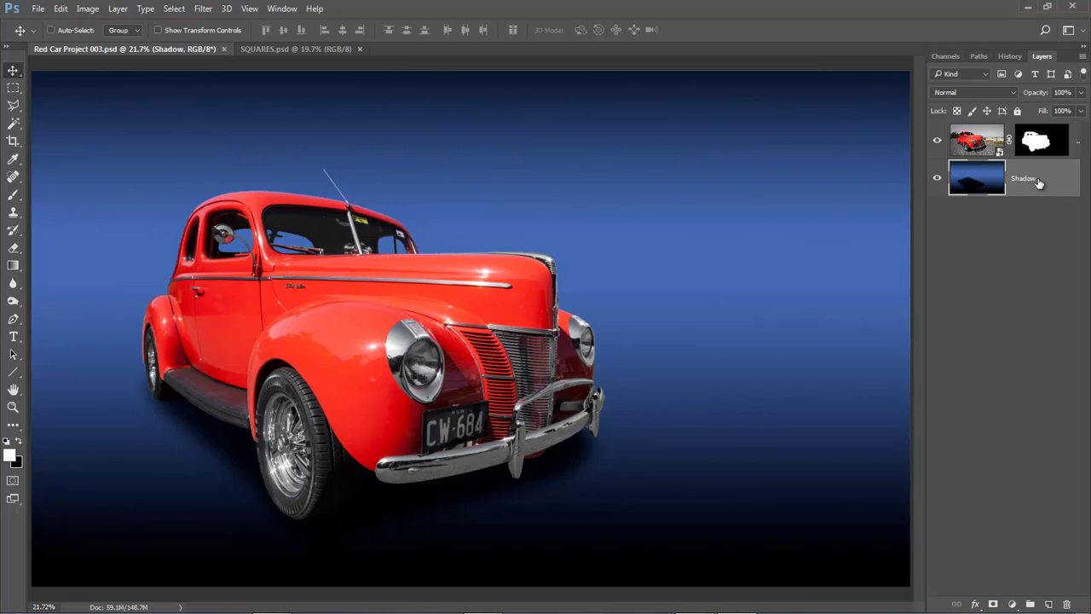
Delete the blue background layer and copy the checkerboard from SQUARES.psd into Red Car Project 003.psd, closing the source file.
{"action": "key", "text": "Delete"}
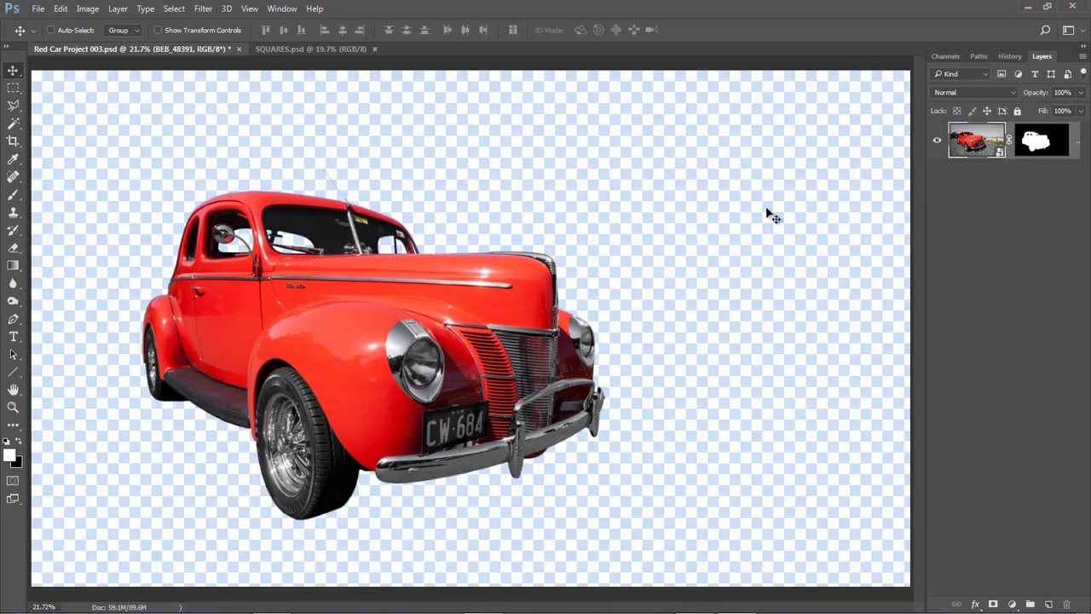
{"action": "left_click", "coordinate": [334, 49]}
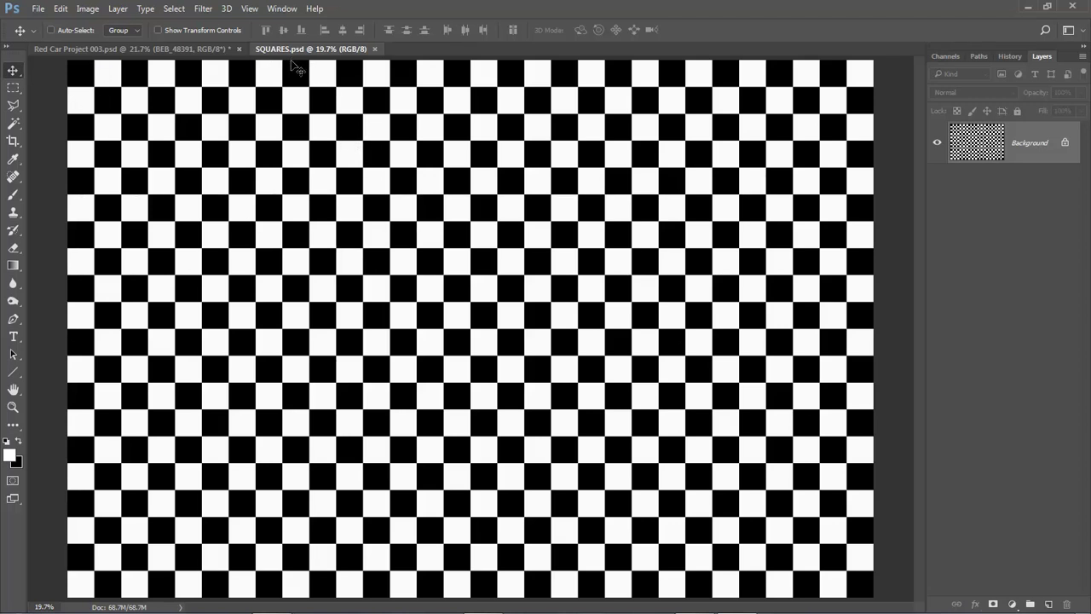
{"action": "left_click_drag", "start_coordinate": [312, 53], "coordinate": [404, 174]}
{"action": "left_click_drag", "start_coordinate": [462, 260], "coordinate": [243, 282]}
{"action": "left_click_drag", "start_coordinate": [1004, 174], "coordinate": [742, 169]}
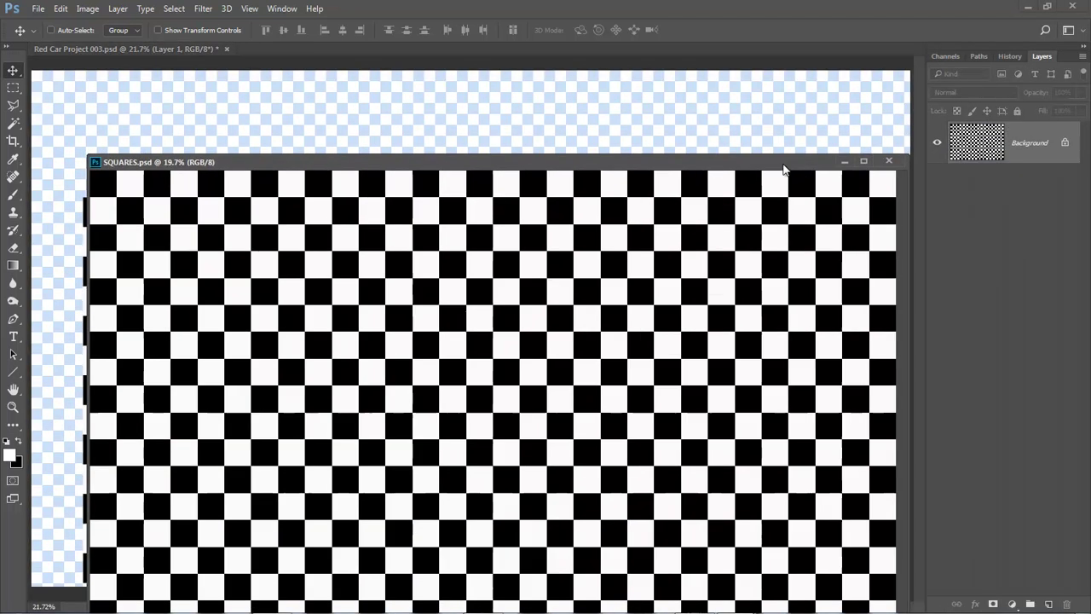
{"action": "left_click", "coordinate": [894, 165]}
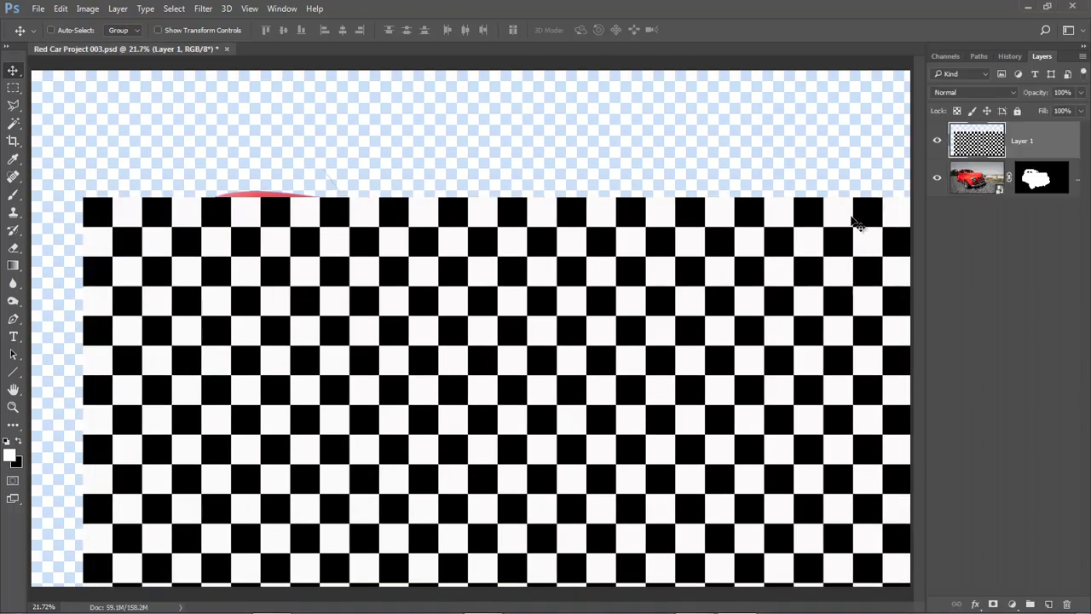
Place the checkerboard layer beneath the car layer and position it to cover the whole canvas.
{"action": "left_click_drag", "start_coordinate": [973, 179], "coordinate": [966, 137]}
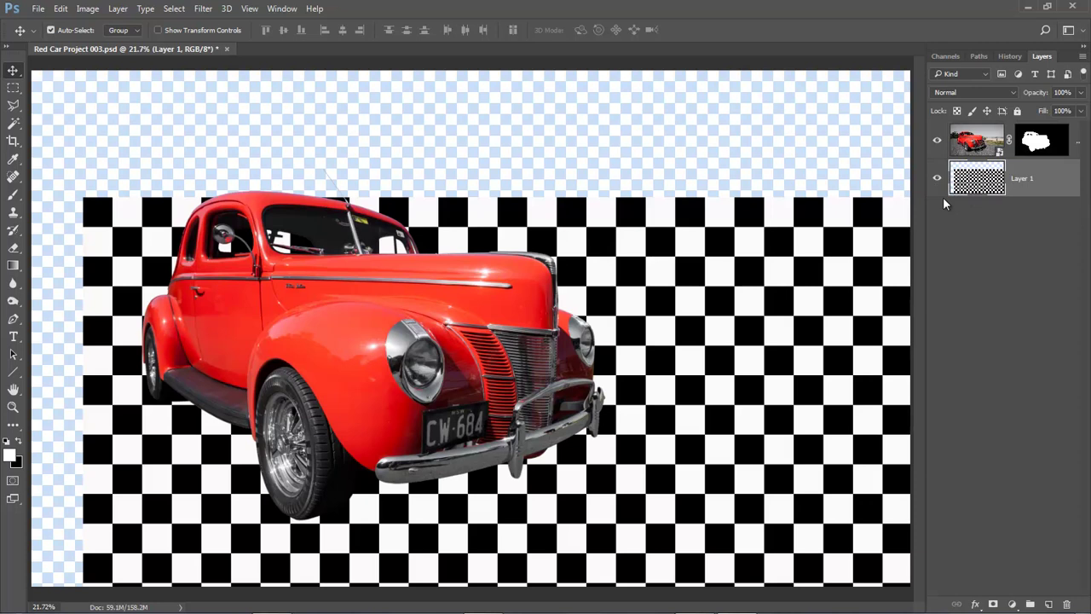
{"action": "left_click", "coordinate": [455, 386], "text": "alt"}
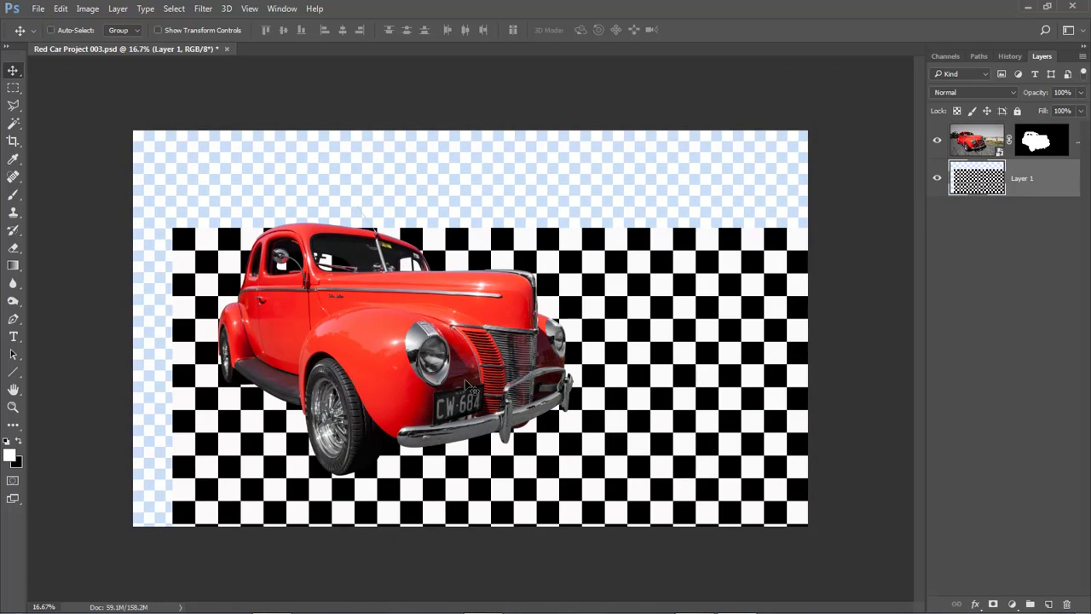
{"action": "left_click_drag", "start_coordinate": [550, 339], "coordinate": [580, 179]}
{"action": "left_click_drag", "start_coordinate": [645, 285], "coordinate": [649, 302]}
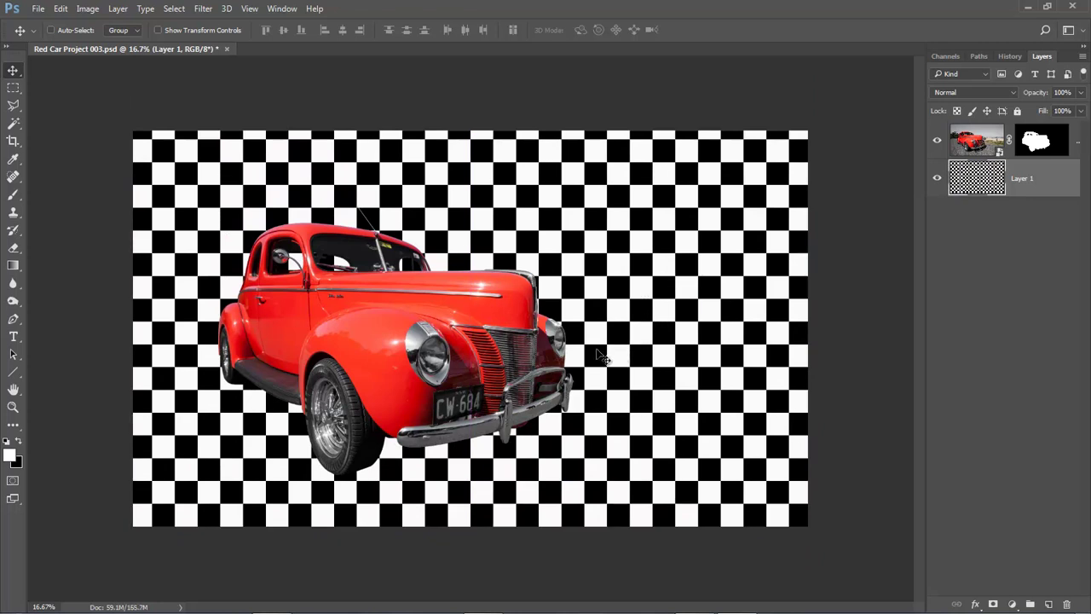
Distort the checkerboard into a floor in perspective, lowering its upper edge to 44.94% height and spreading both lower corners far outside the canvas.
{"action": "left_click", "coordinate": [61, 11]}
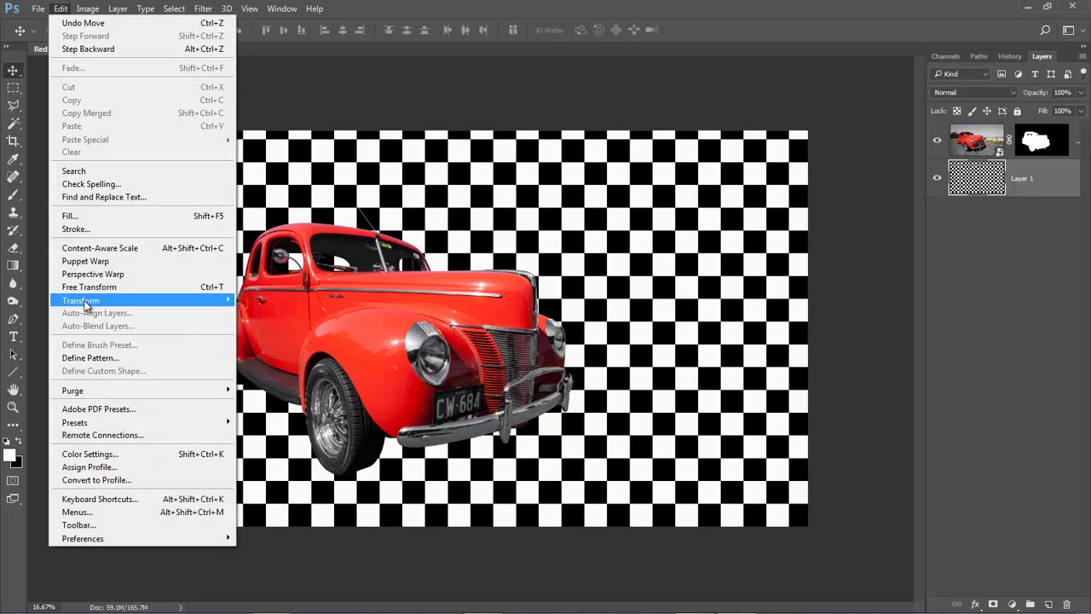
{"action": "mouse_move", "coordinate": [88, 303]}
{"action": "left_click", "coordinate": [262, 362]}
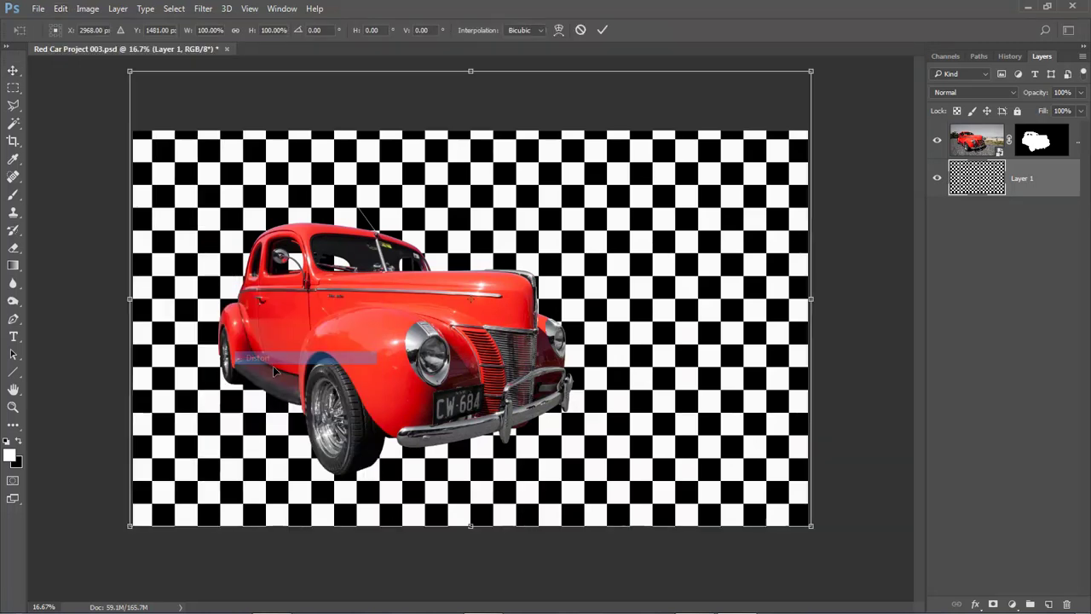
{"action": "left_click_drag", "start_coordinate": [469, 71], "coordinate": [470, 328]}
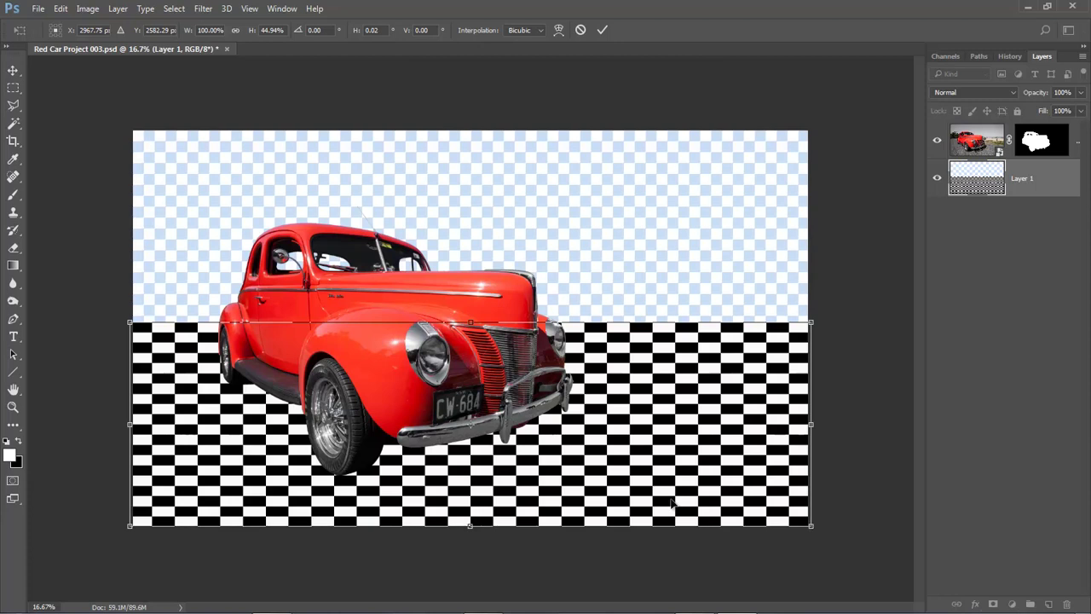
{"action": "key", "text": "ctrl+minus"}
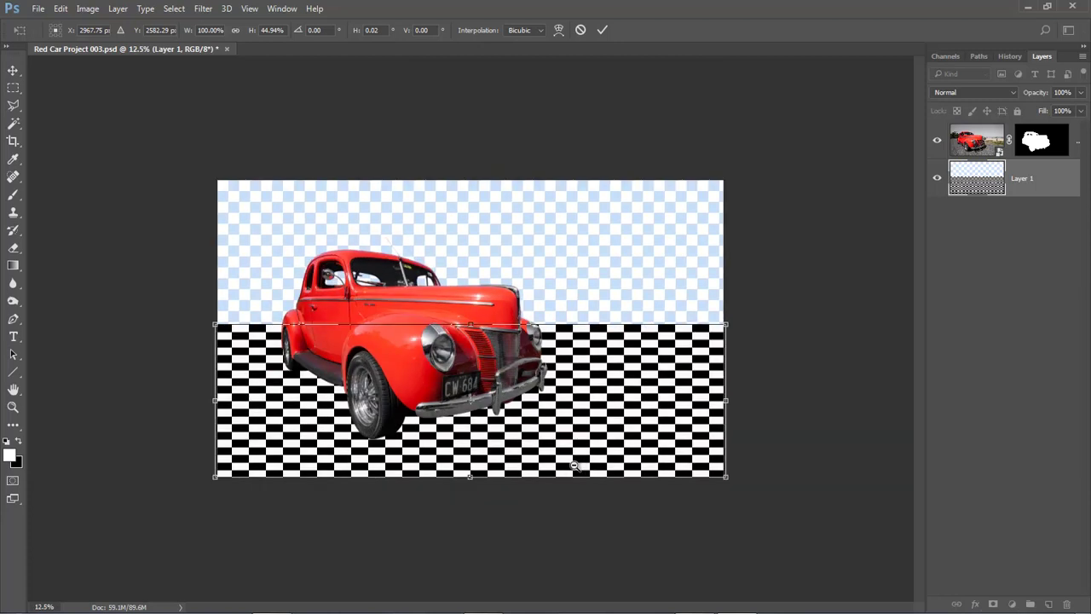
{"action": "left_click_drag", "start_coordinate": [729, 483], "coordinate": [862, 479]}
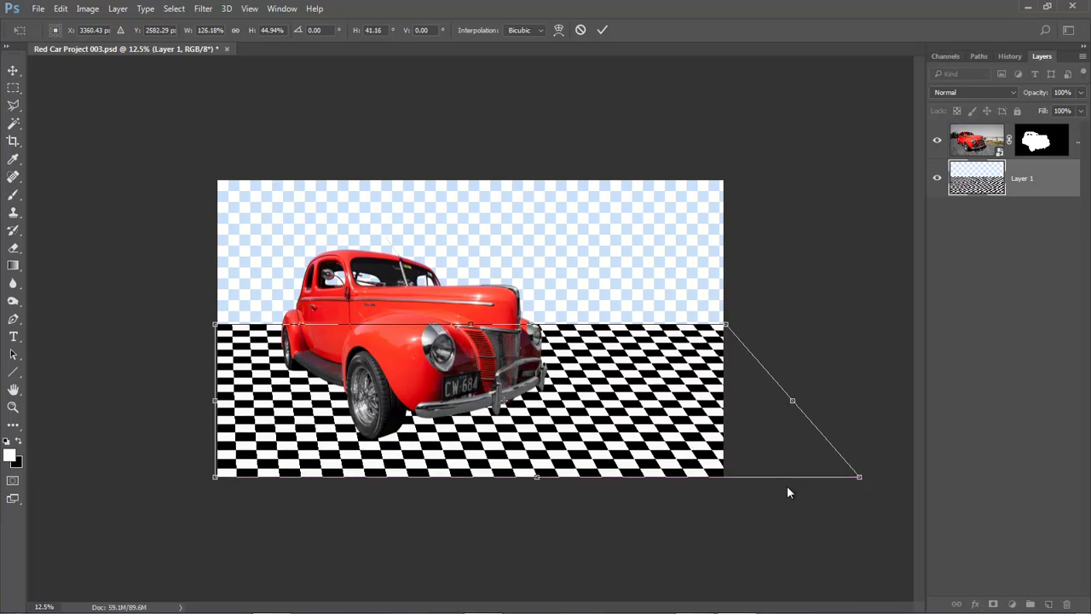
{"action": "left_click_drag", "start_coordinate": [215, 481], "coordinate": [70, 476]}
{"action": "left_click_drag", "start_coordinate": [859, 477], "coordinate": [902, 480]}
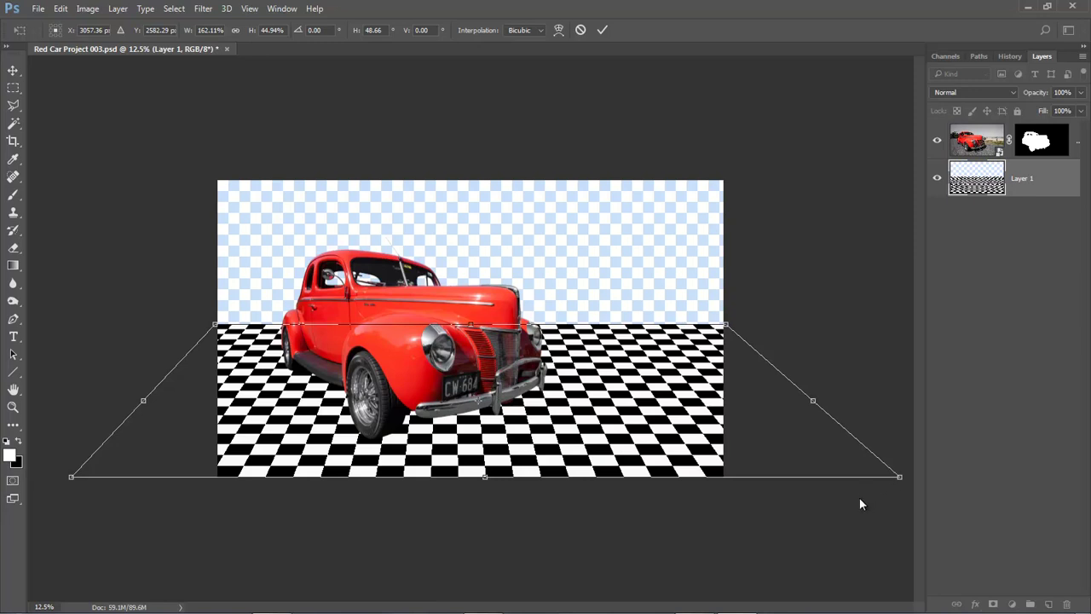
{"action": "key", "text": "Return"}
{"action": "key", "text": "ctrl+0"}
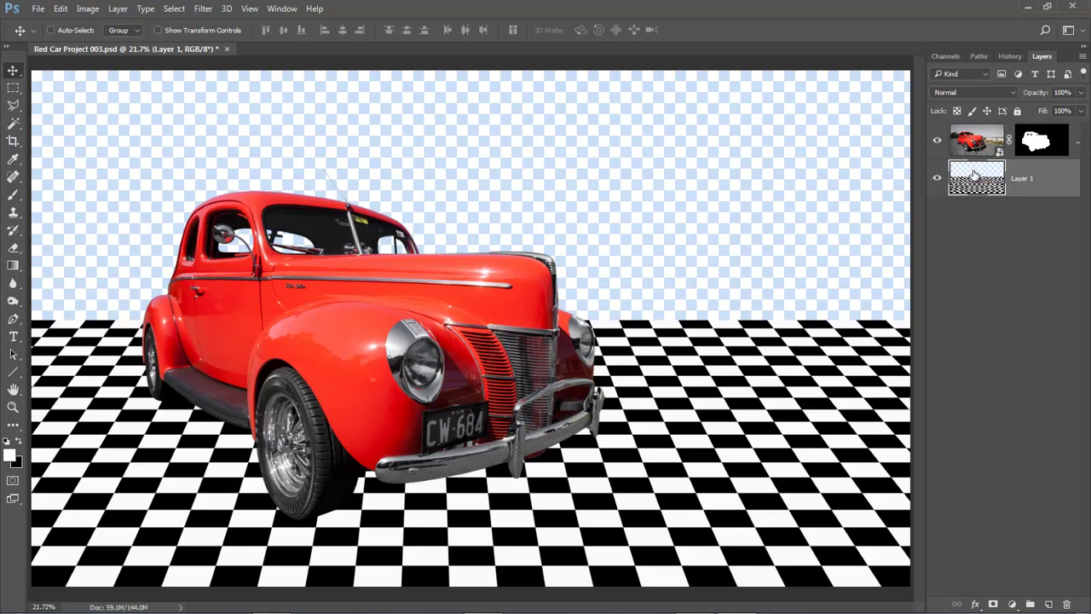
Lower the far edge of the checkerboard floor slightly by scaling its height to 93.27%.
{"action": "key", "text": "ctrl+t"}
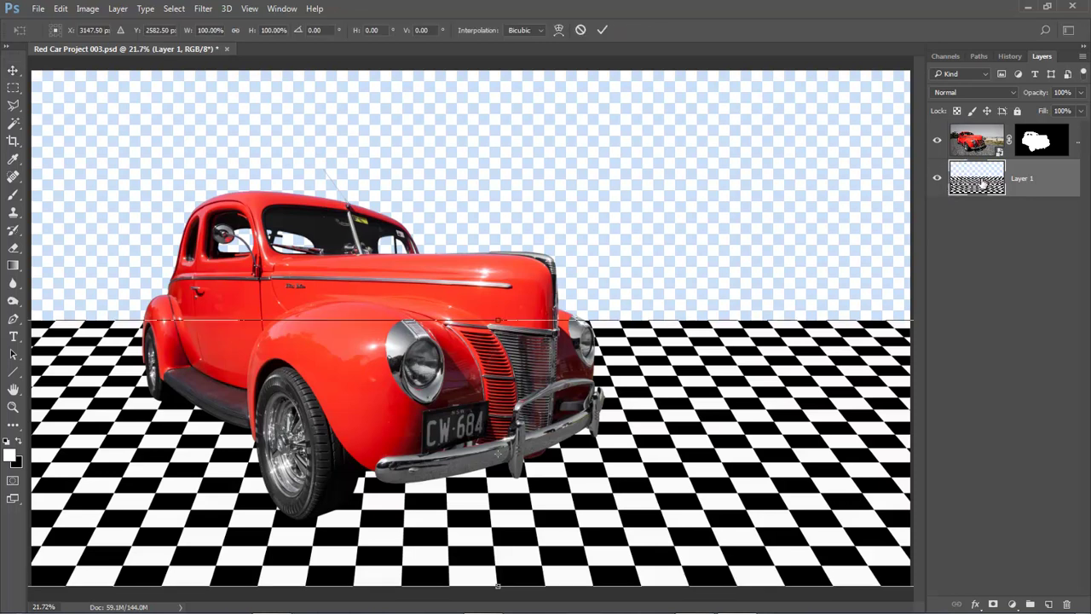
{"action": "left_click_drag", "start_coordinate": [498, 321], "coordinate": [499, 339]}
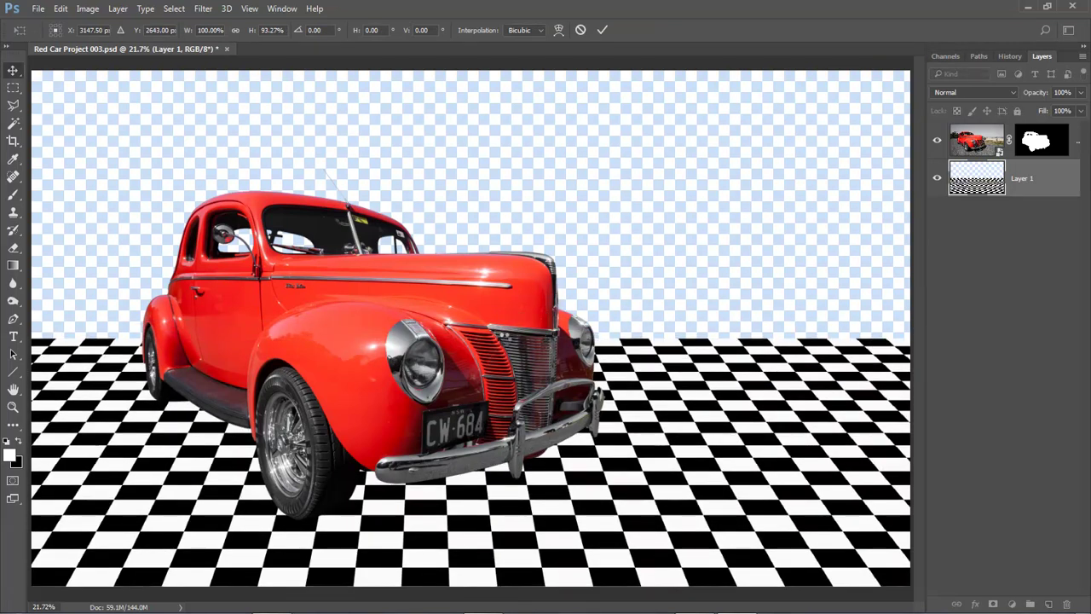
{"action": "key", "text": "Return"}
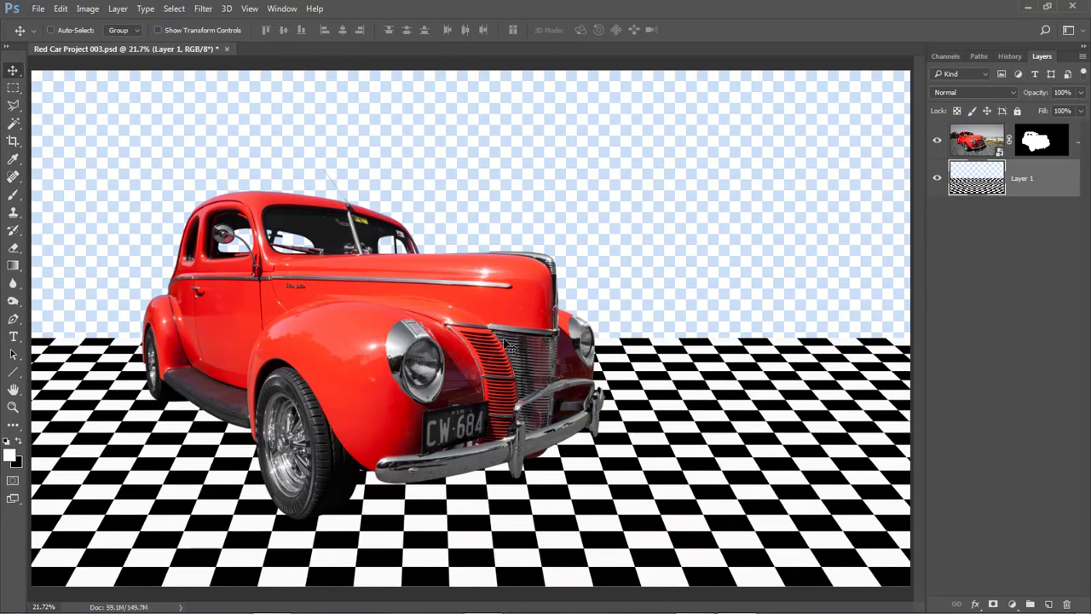
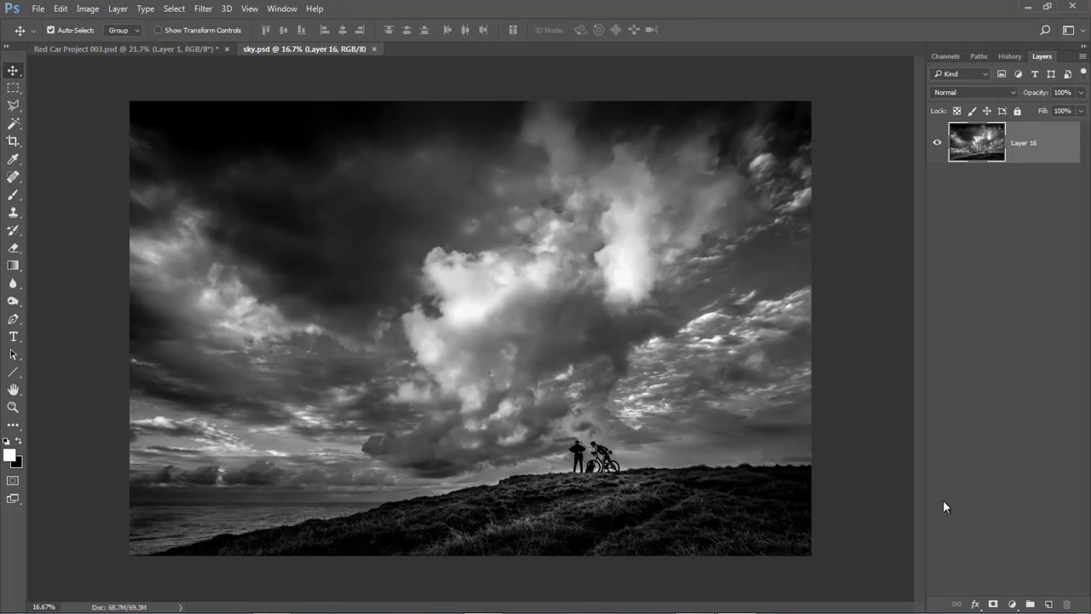
Remove the two people, the dog and the bicycle from the hilltop in sky.psd with the content-aware Spot Healing Brush, using sizes 250 and 150.
{"action": "left_click_drag", "start_coordinate": [496, 408], "coordinate": [682, 510]}
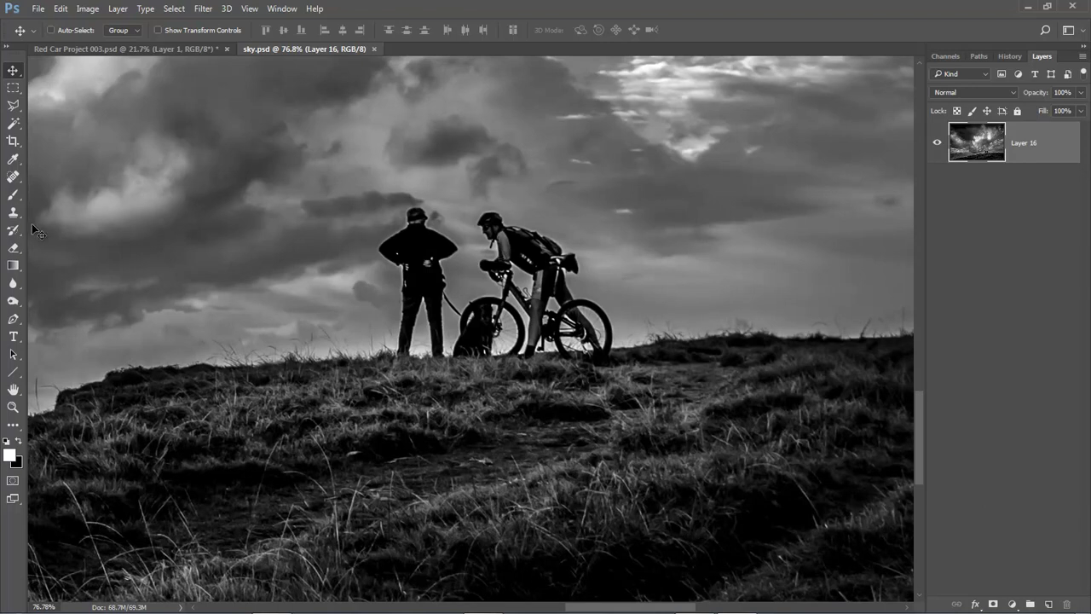
{"action": "left_click_drag", "start_coordinate": [14, 177], "coordinate": [60, 174]}
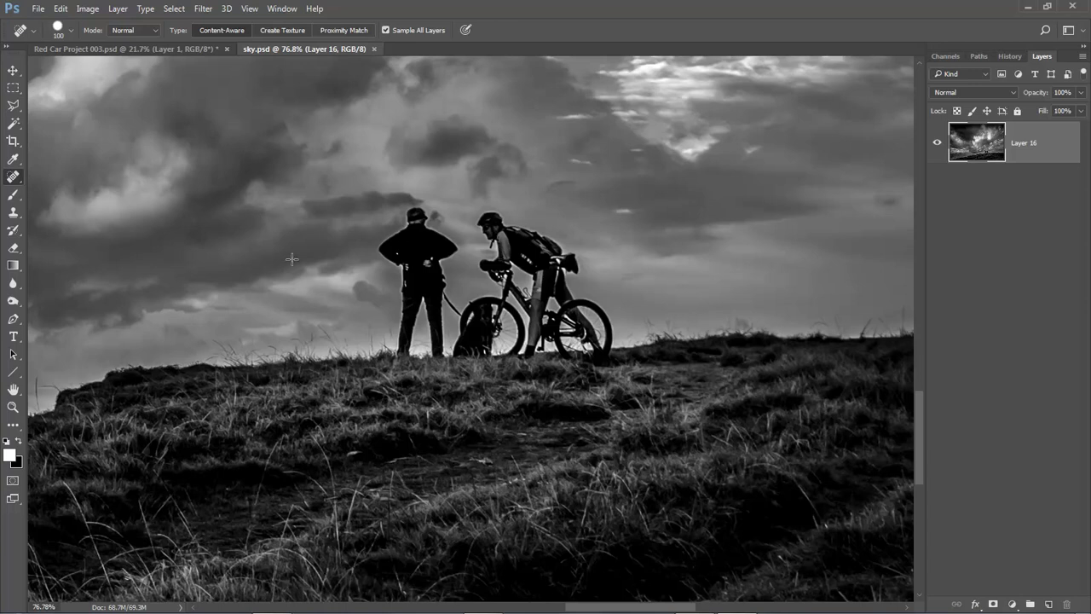
{"action": "key", "text": "bracketright"}
{"action": "key", "text": "bracketright"}
{"action": "key", "text": "bracketright"}
{"action": "key", "text": "bracketright"}
{"action": "key", "text": "bracketright"}
{"action": "key", "text": "bracketright"}
{"action": "key", "text": "bracketright"}
{"action": "key", "text": "bracketright"}
{"action": "key", "text": "bracketright"}
{"action": "key", "text": "bracketright"}
{"action": "key", "text": "bracketright"}
{"action": "key", "text": "bracketright"}
{"action": "key", "text": "bracketright"}
{"action": "key", "text": "bracketright"}
{"action": "key", "text": "bracketright"}
{"action": "key", "text": "bracketright"}
{"action": "key", "text": "bracketright"}
{"action": "key", "text": "bracketright"}
{"action": "key", "text": "bracketright"}
{"action": "key", "text": "bracketright"}
{"action": "key", "text": "bracketleft"}
{"action": "key", "text": "bracketleft"}
{"action": "key", "text": "bracketleft"}
{"action": "key", "text": "bracketleft"}
{"action": "key", "text": "bracketleft"}
{"action": "key", "text": "bracketleft"}
{"action": "key", "text": "bracketleft"}
{"action": "key", "text": "bracketleft"}
{"action": "key", "text": "bracketleft"}
{"action": "key", "text": "bracketleft"}
{"action": "key", "text": "bracketleft"}
{"action": "key", "text": "bracketleft"}
{"action": "key", "text": "bracketleft"}
{"action": "key", "text": "bracketleft"}
{"action": "key", "text": "bracketleft"}
{"action": "key", "text": "bracketleft"}
{"action": "key", "text": "bracketleft"}
{"action": "key", "text": "bracketleft"}
{"action": "key", "text": "bracketleft"}
{"action": "key", "text": "bracketleft"}
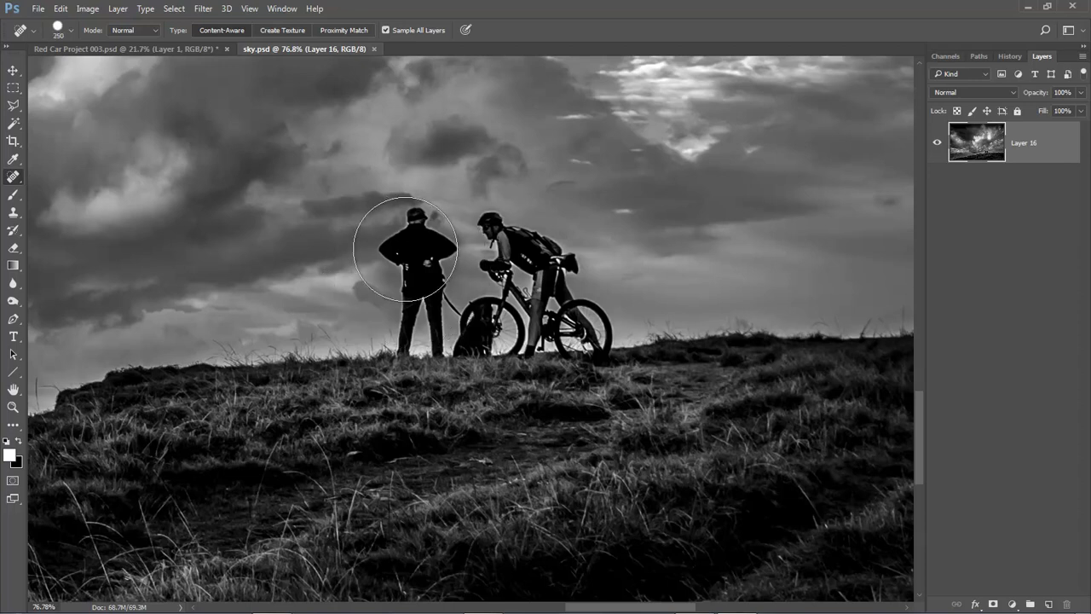
{"action": "mouse_move", "coordinate": [388, 243]}
{"action": "left_mouse_down"}
{"action": "mouse_move", "coordinate": [579, 249]}
{"action": "mouse_move", "coordinate": [327, 271]}
{"action": "mouse_move", "coordinate": [573, 281]}
{"action": "mouse_move", "coordinate": [428, 283]}
{"action": "mouse_move", "coordinate": [553, 295]}
{"action": "mouse_move", "coordinate": [499, 310]}
{"action": "mouse_move", "coordinate": [582, 297]}
{"action": "left_mouse_up"}
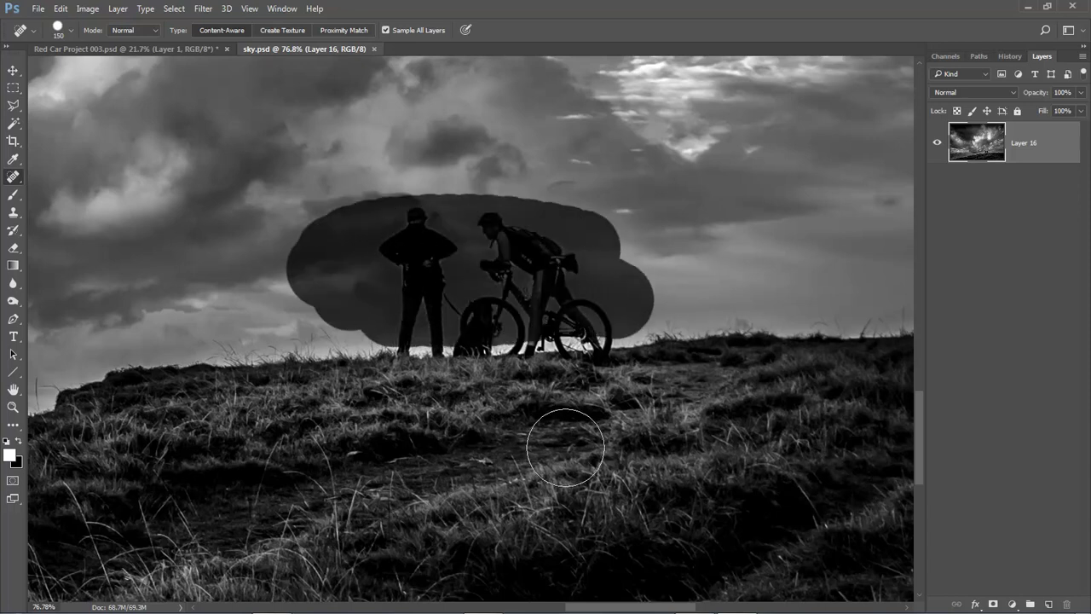
{"action": "mouse_move", "coordinate": [580, 394]}
{"action": "left_mouse_down"}
{"action": "mouse_move", "coordinate": [611, 354]}
{"action": "mouse_move", "coordinate": [520, 336]}
{"action": "mouse_move", "coordinate": [405, 359]}
{"action": "mouse_move", "coordinate": [519, 342]}
{"action": "mouse_move", "coordinate": [635, 375]}
{"action": "left_mouse_up"}
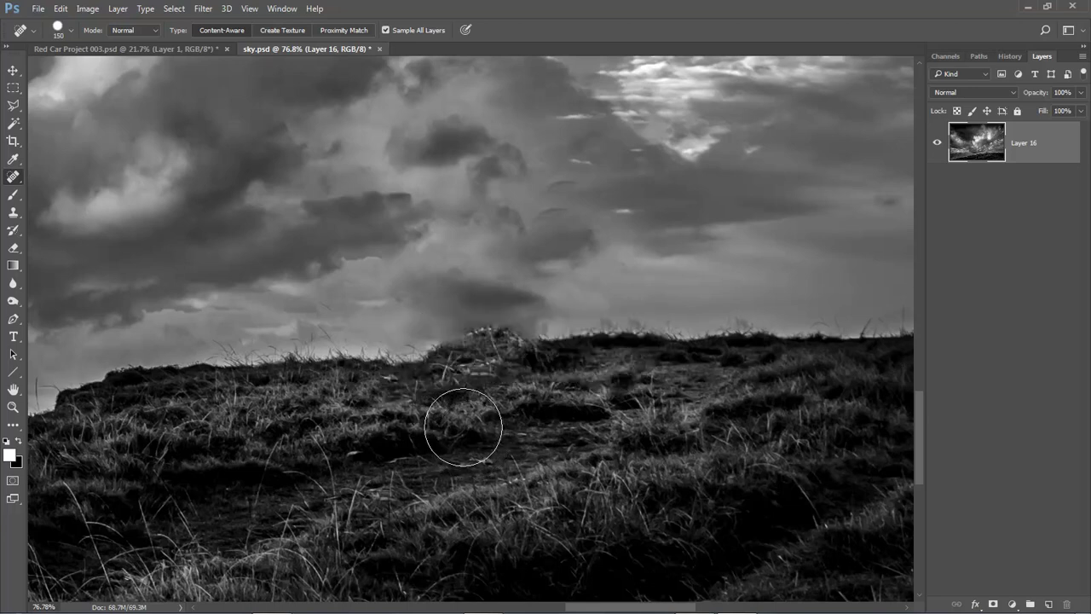
Heal the remaining hilltop patch in sky.psd and copy the sky into the car document beneath the car, covering the whole canvas.
{"action": "mouse_move", "coordinate": [499, 317]}
{"action": "left_mouse_down"}
{"action": "mouse_move", "coordinate": [466, 353]}
{"action": "mouse_move", "coordinate": [509, 349]}
{"action": "mouse_move", "coordinate": [486, 371]}
{"action": "mouse_move", "coordinate": [503, 410]}
{"action": "left_mouse_up"}
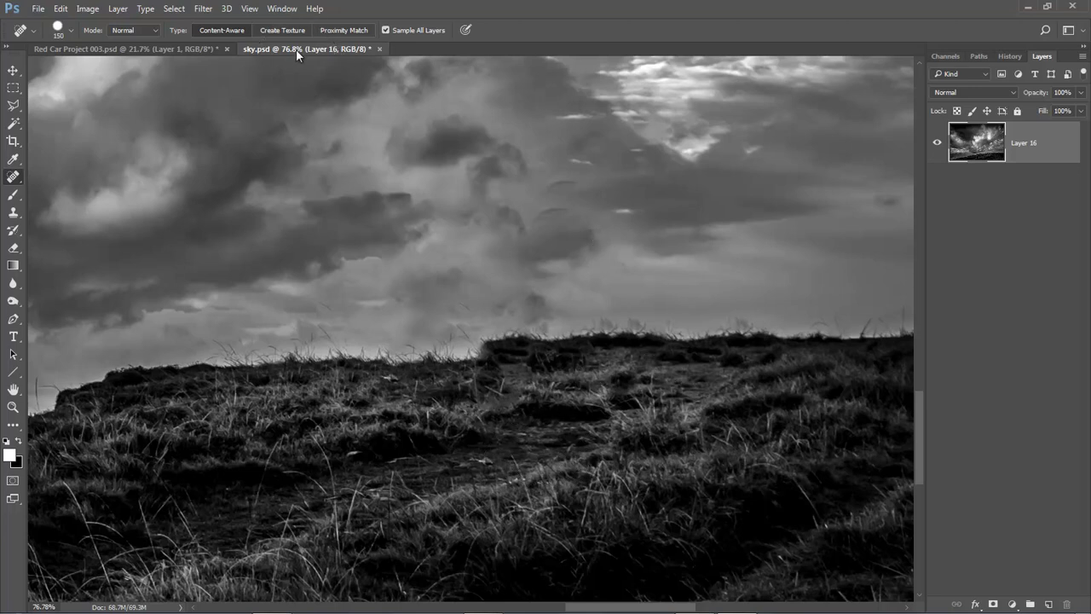
{"action": "left_click_drag", "start_coordinate": [298, 48], "coordinate": [519, 217]}
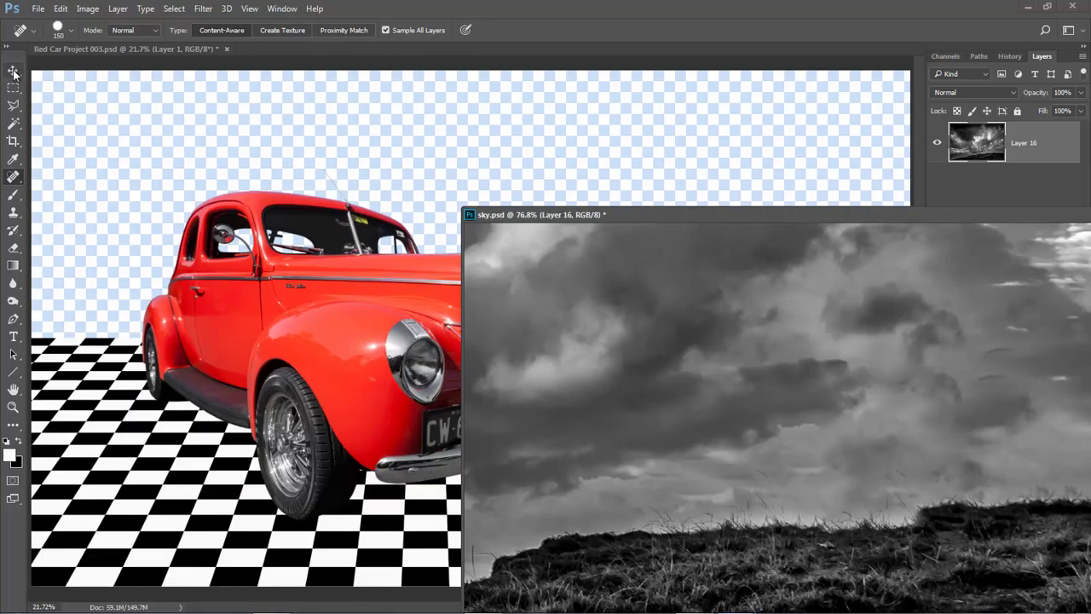
{"action": "left_click", "coordinate": [13, 70]}
{"action": "left_click_drag", "start_coordinate": [545, 301], "coordinate": [349, 318]}
{"action": "left_click_drag", "start_coordinate": [1014, 214], "coordinate": [681, 136]}
{"action": "left_click", "coordinate": [1004, 136]}
{"action": "left_click", "coordinate": [545, 242]}
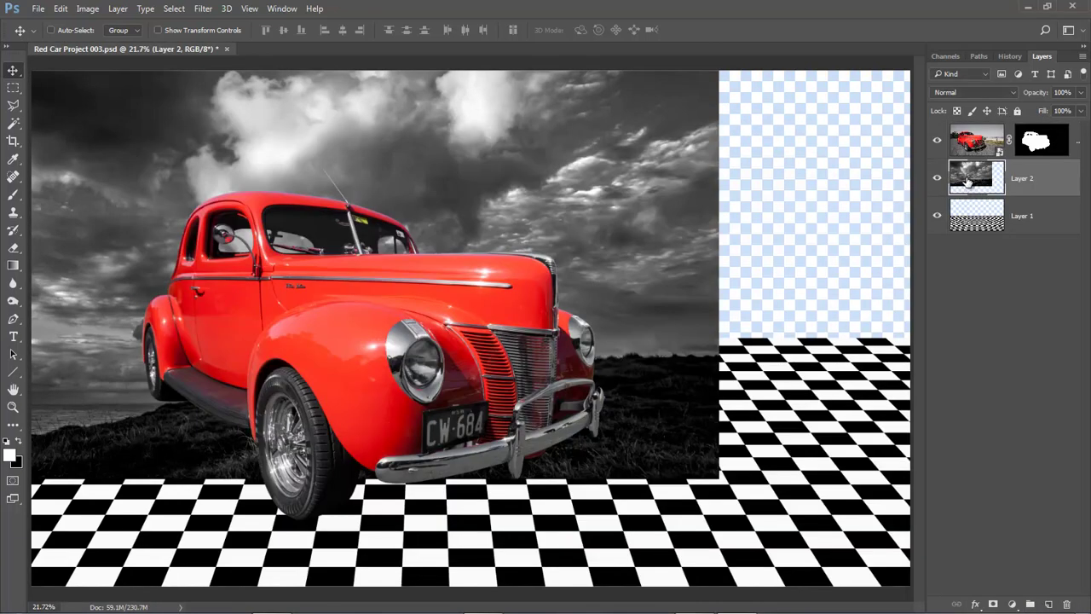
{"action": "left_click_drag", "start_coordinate": [188, 130], "coordinate": [340, 312]}
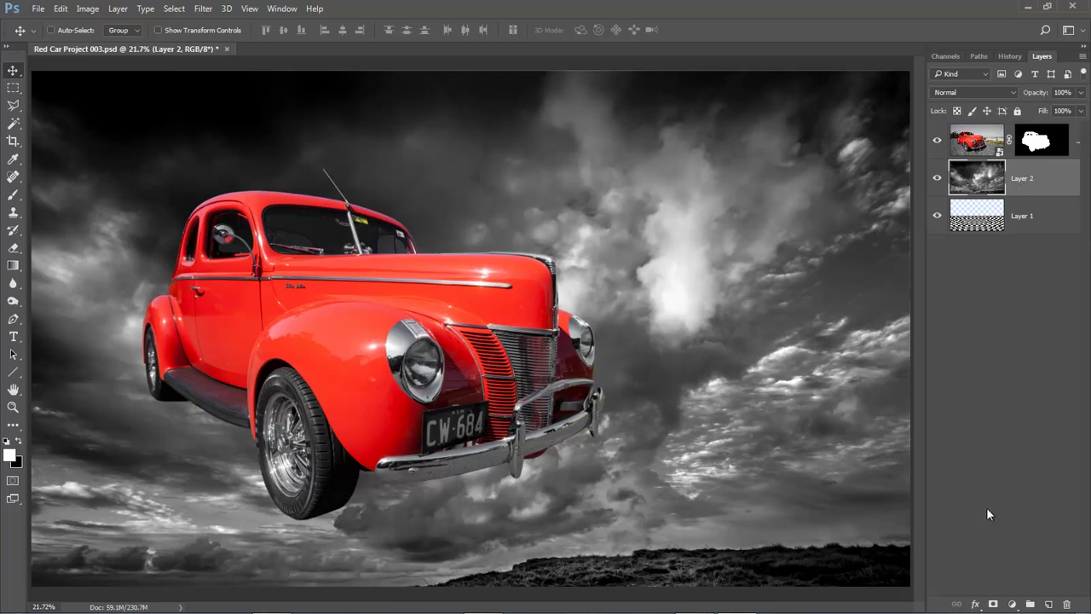
Add a layer mask to the sky layer and ready the Gradient tool with the black-to-transparent gradient.
{"action": "left_click", "coordinate": [994, 604]}
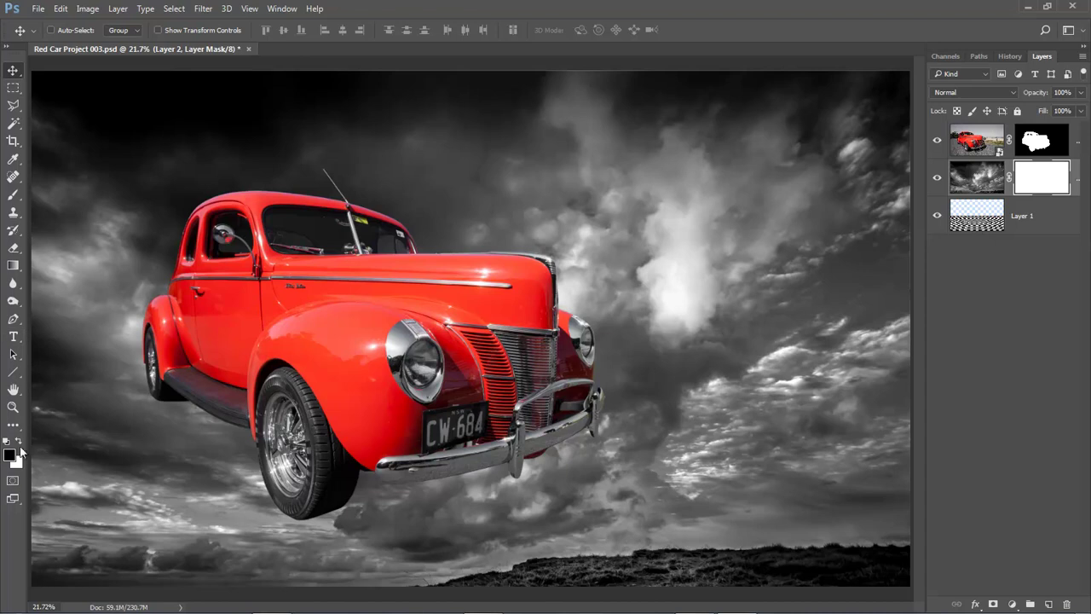
{"action": "left_click", "coordinate": [13, 269]}
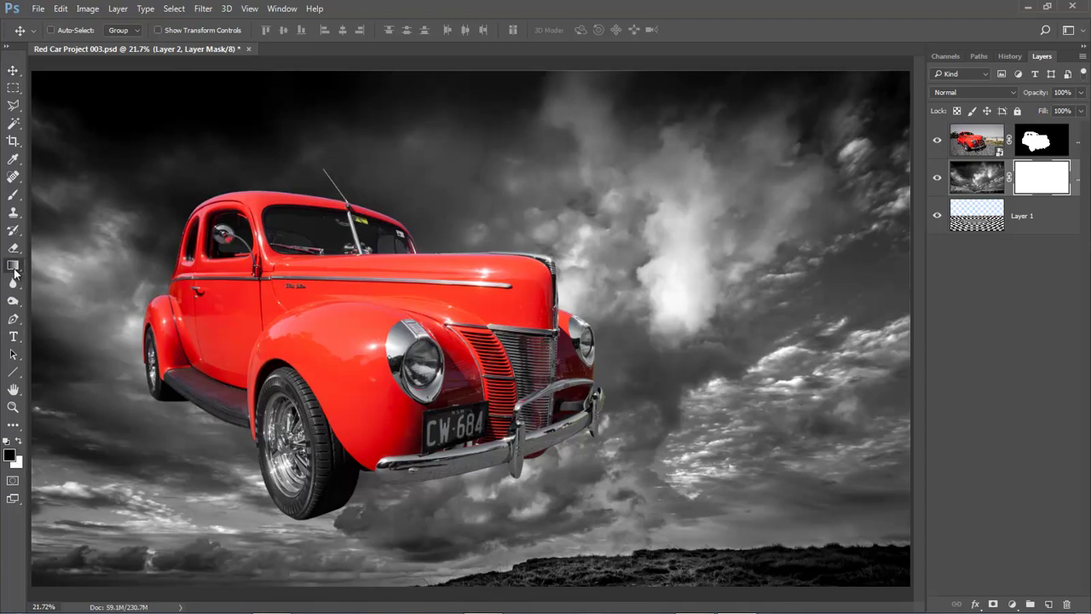
{"action": "left_click", "coordinate": [14, 269]}
{"action": "left_click", "coordinate": [51, 263]}
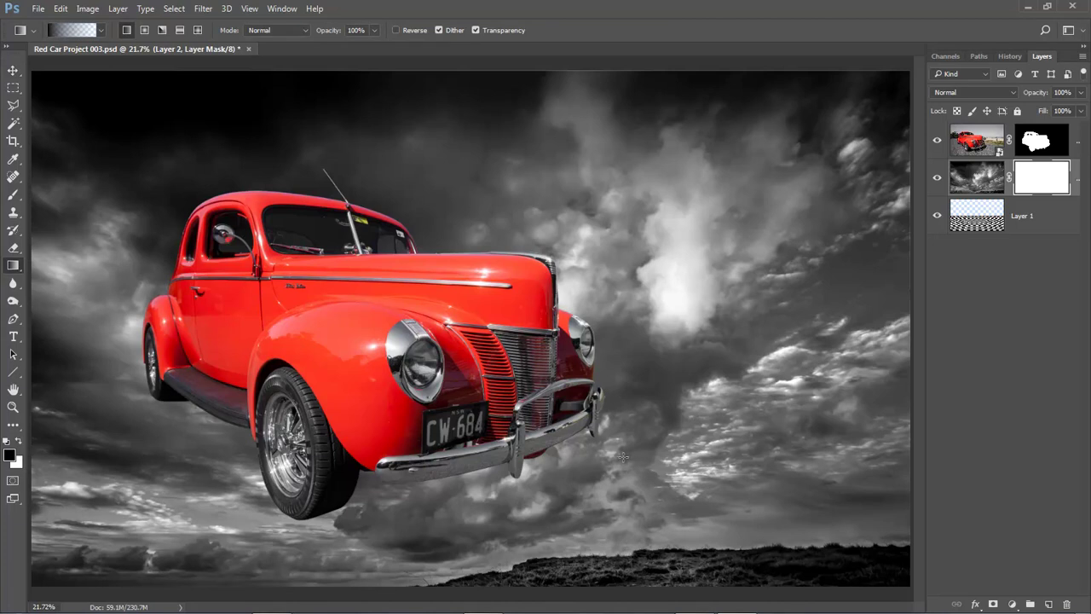
Try several upward black-to-transparent gradients on the sky's mask to fade its lower part into the checkerboard floor.
{"action": "left_click_drag", "start_coordinate": [618, 445], "coordinate": [619, 286]}
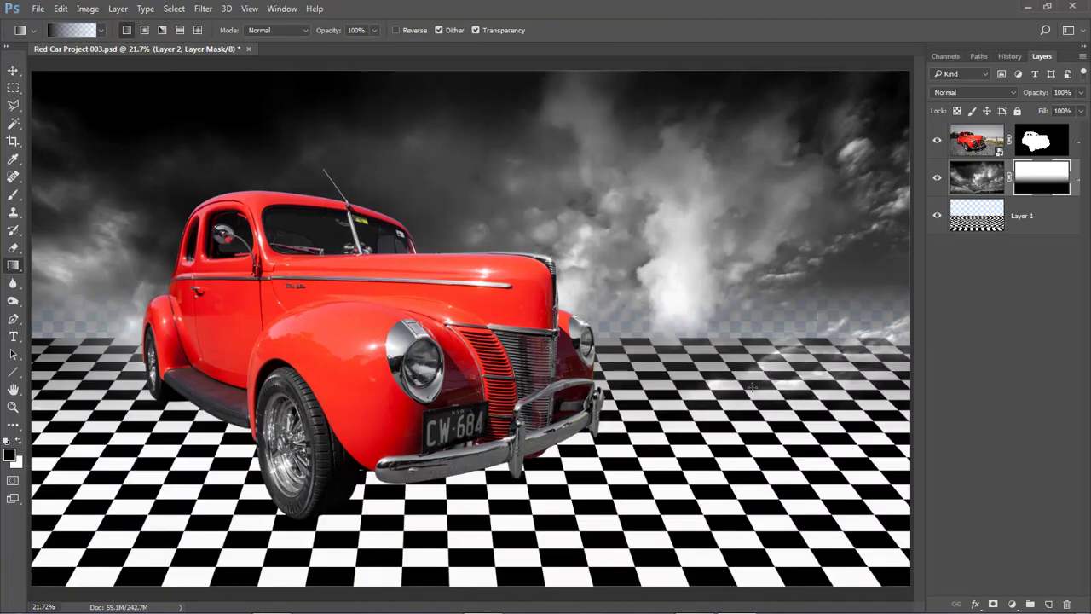
{"action": "key", "text": "ctrl+z"}
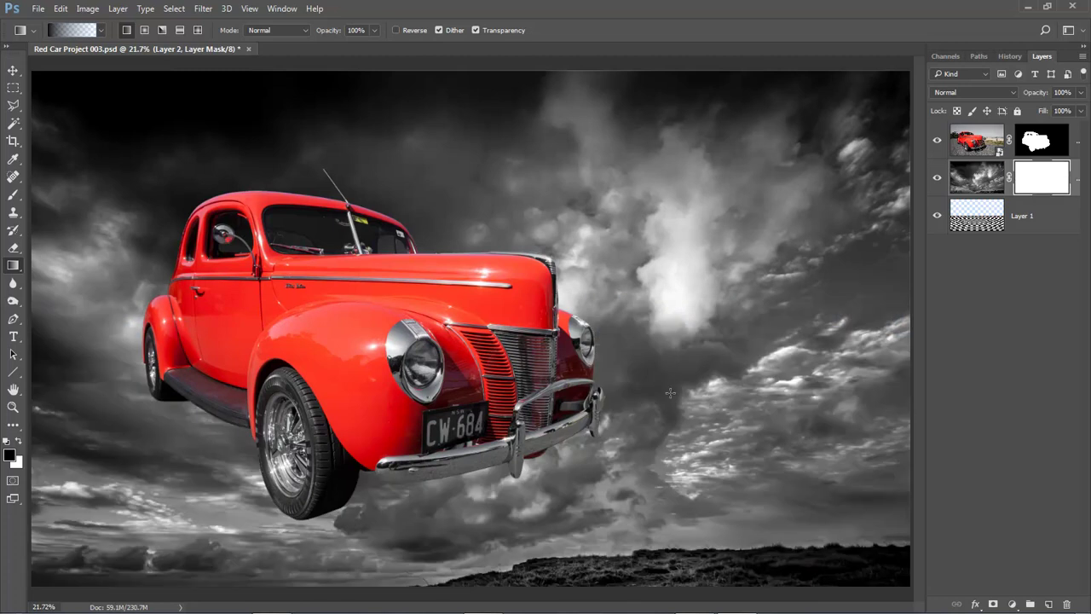
{"action": "left_click_drag", "start_coordinate": [635, 488], "coordinate": [631, 350]}
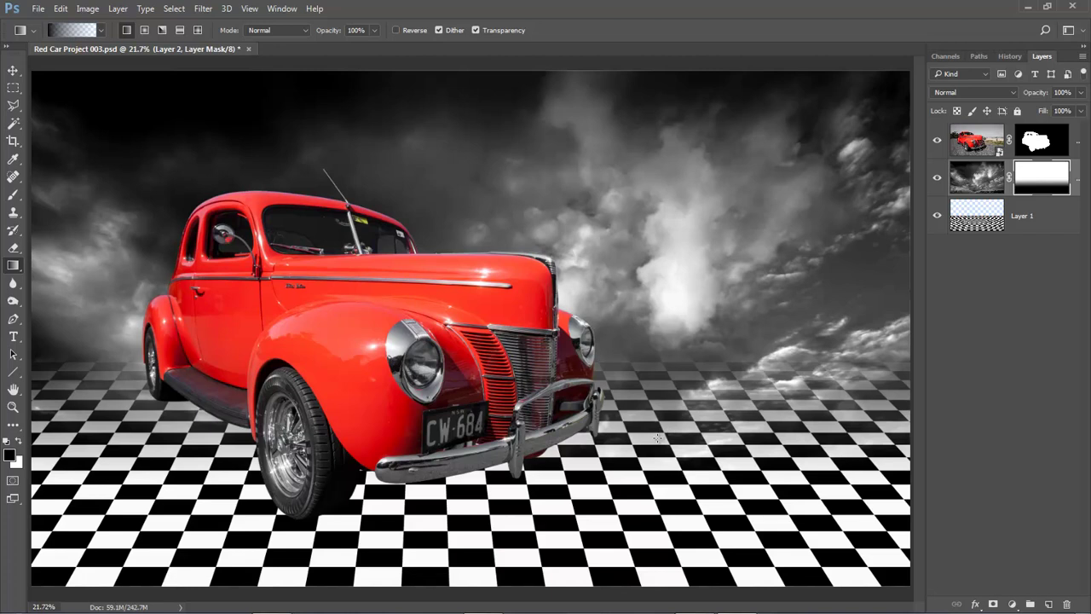
{"action": "left_click_drag", "start_coordinate": [645, 479], "coordinate": [648, 328]}
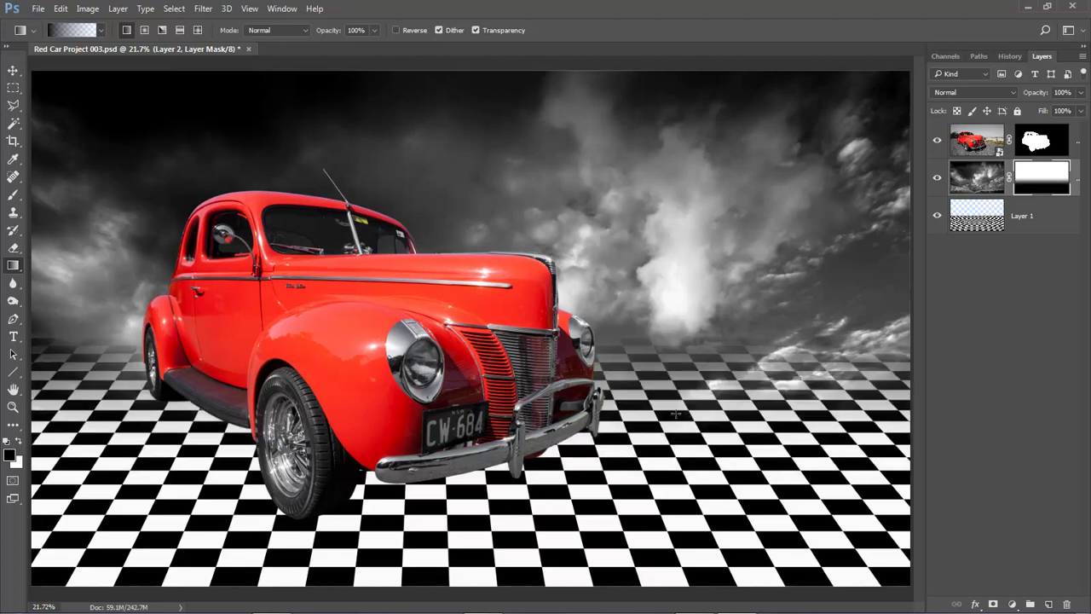
{"action": "left_click_drag", "start_coordinate": [654, 421], "coordinate": [654, 294]}
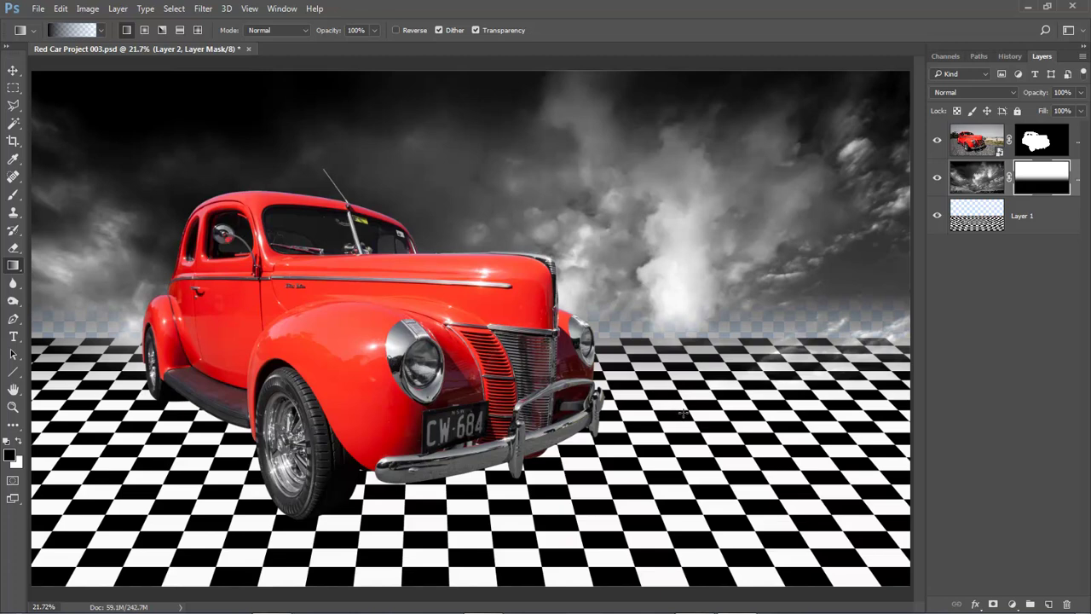
Raise the far edge of the checkerboard floor by scaling its layer's height to 114.98%.
{"action": "left_click", "coordinate": [1033, 219]}
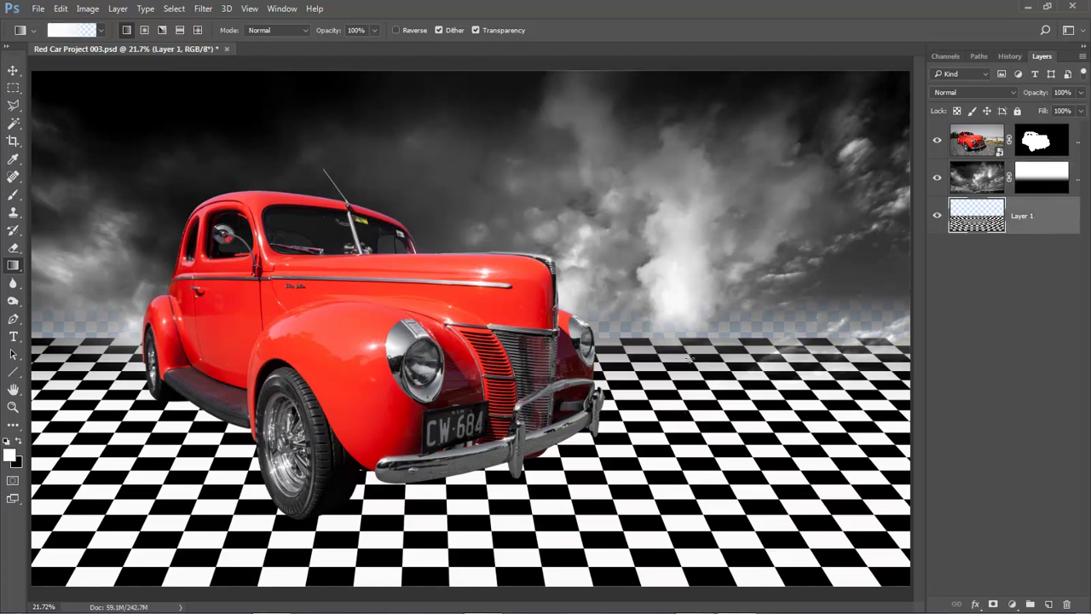
{"action": "key", "text": "ctrl+t"}
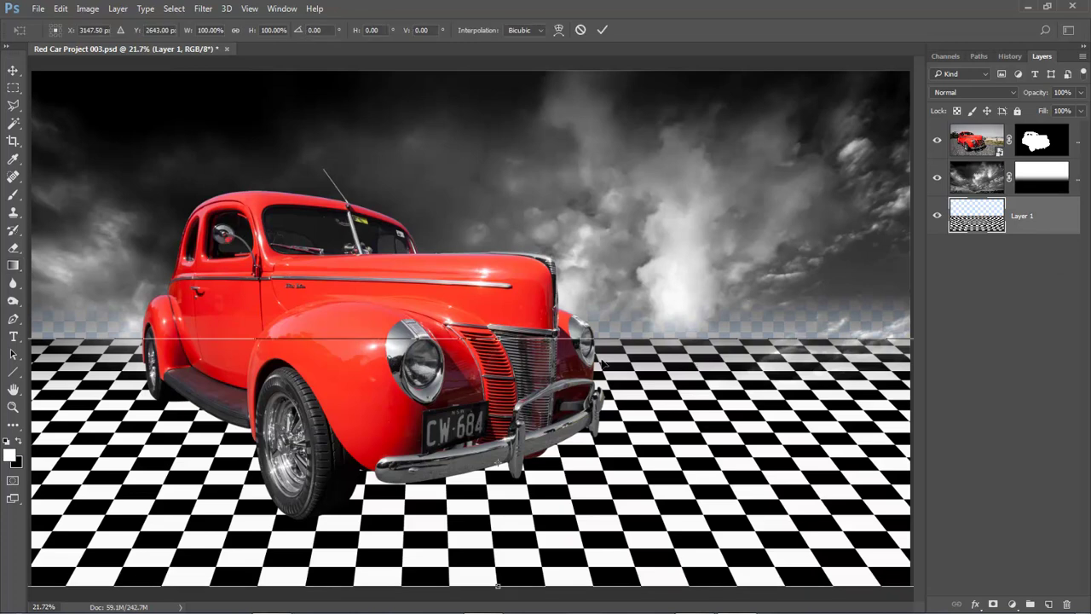
{"action": "left_click_drag", "start_coordinate": [498, 338], "coordinate": [501, 301]}
{"action": "left_click", "coordinate": [601, 29]}
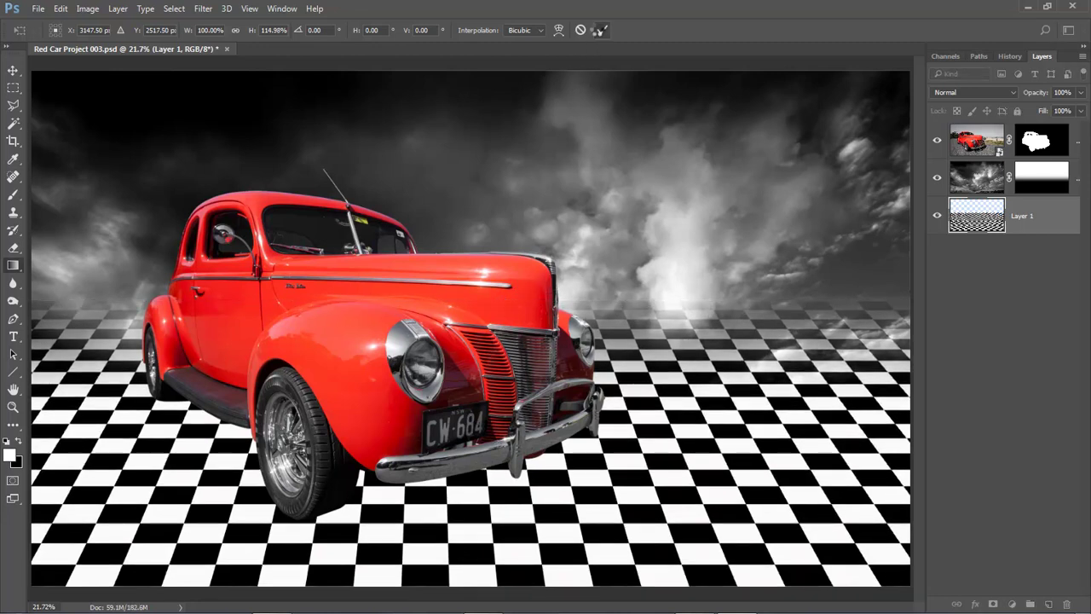
{"action": "key", "text": "g"}
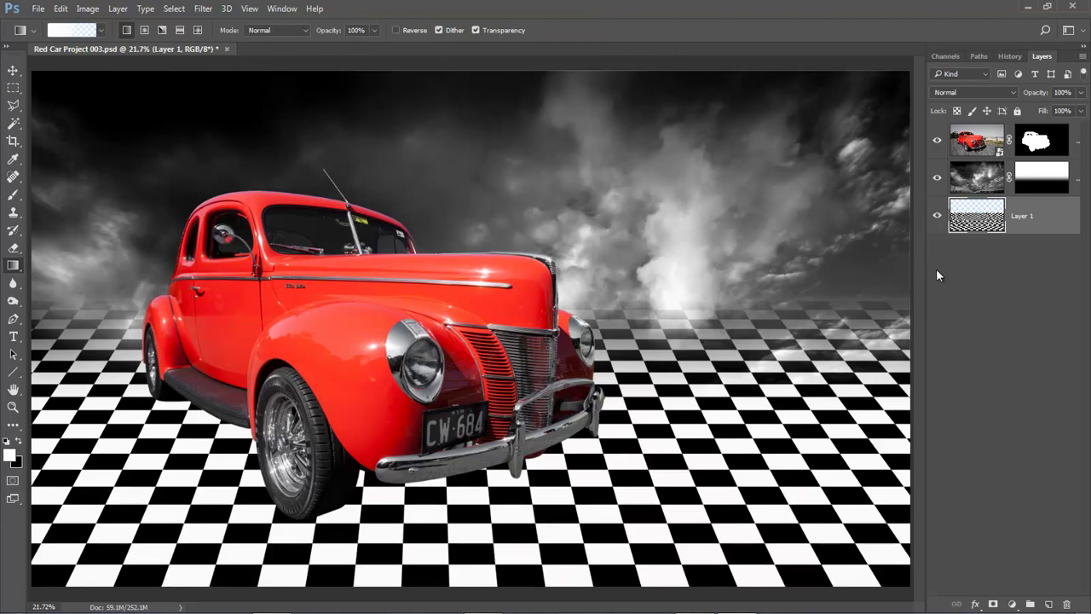
Undo the gradient on the sky's mask and draw a shorter upward one just at the floor's horizon.
{"action": "left_click", "coordinate": [1037, 183]}
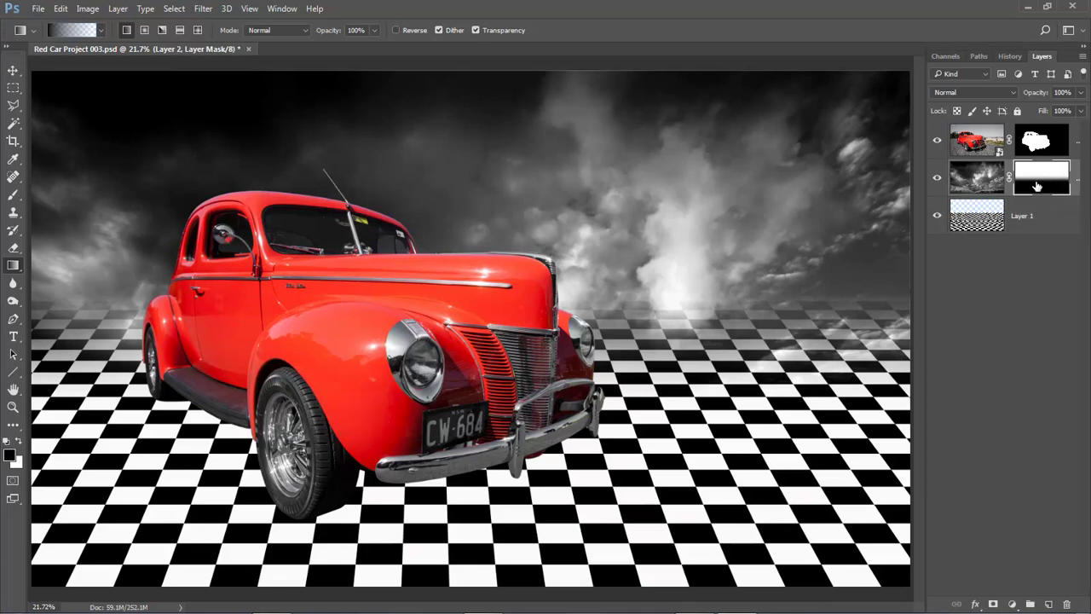
{"action": "key", "text": "ctrl+z"}
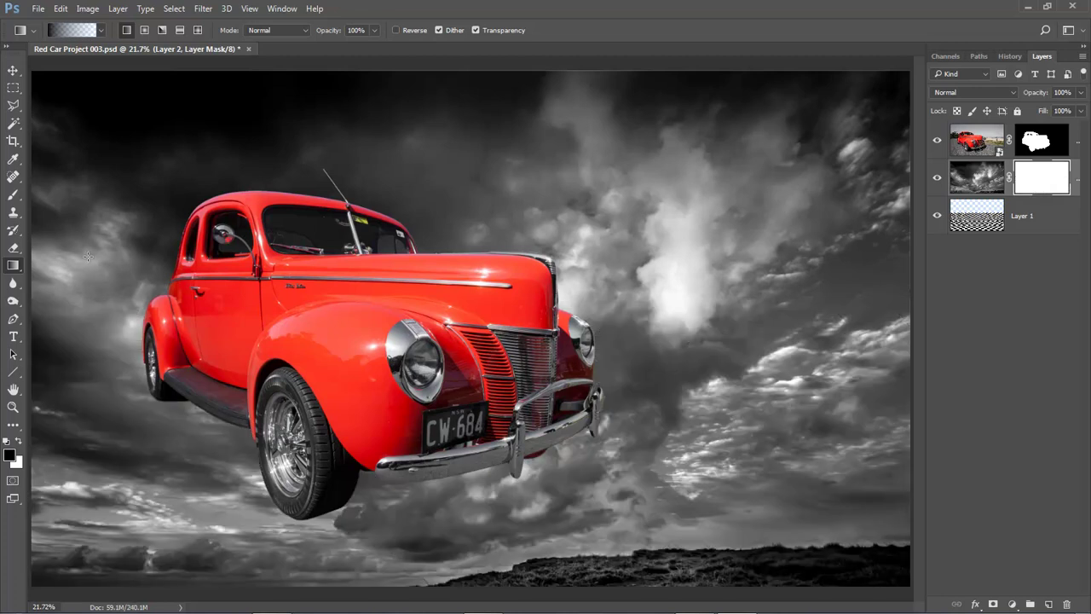
{"action": "left_click_drag", "start_coordinate": [641, 372], "coordinate": [641, 317]}
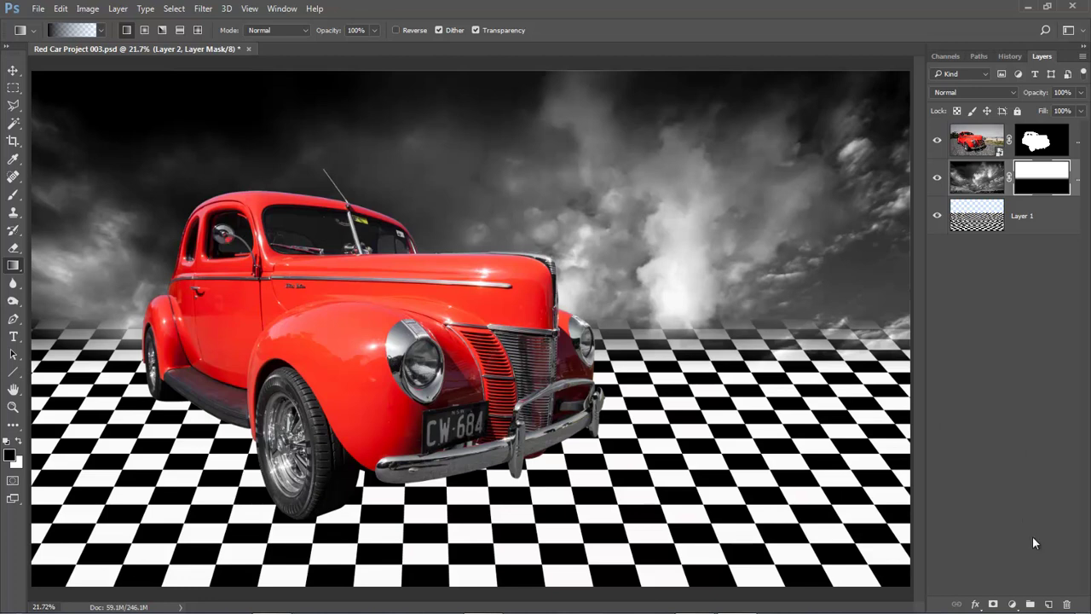
Add a new layer above the sky and darken the foreground floor with two upward black-to-transparent gradients from below the canvas.
{"action": "left_click", "coordinate": [1049, 605]}
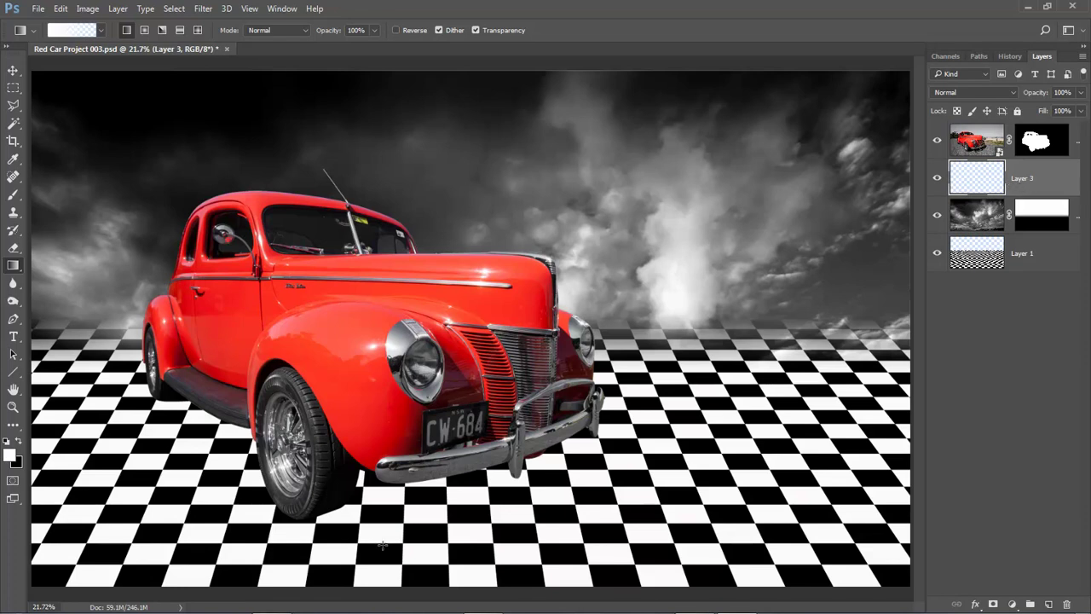
{"action": "left_click", "coordinate": [18, 443]}
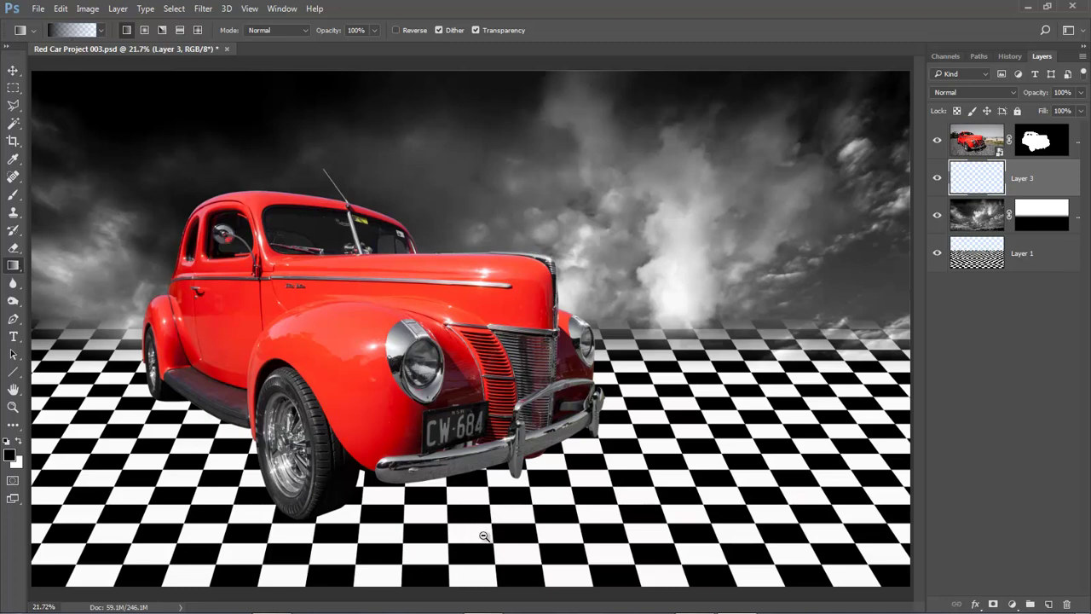
{"action": "key", "text": "ctrl+minus"}
{"action": "left_click_drag", "start_coordinate": [464, 558], "coordinate": [465, 392]}
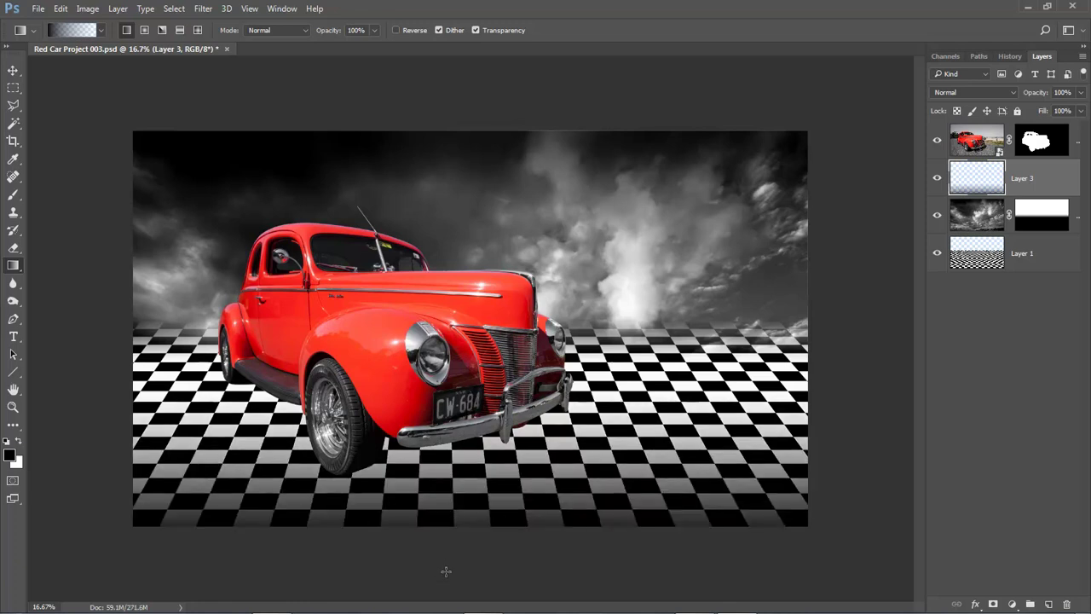
{"action": "left_click_drag", "start_coordinate": [456, 548], "coordinate": [458, 473]}
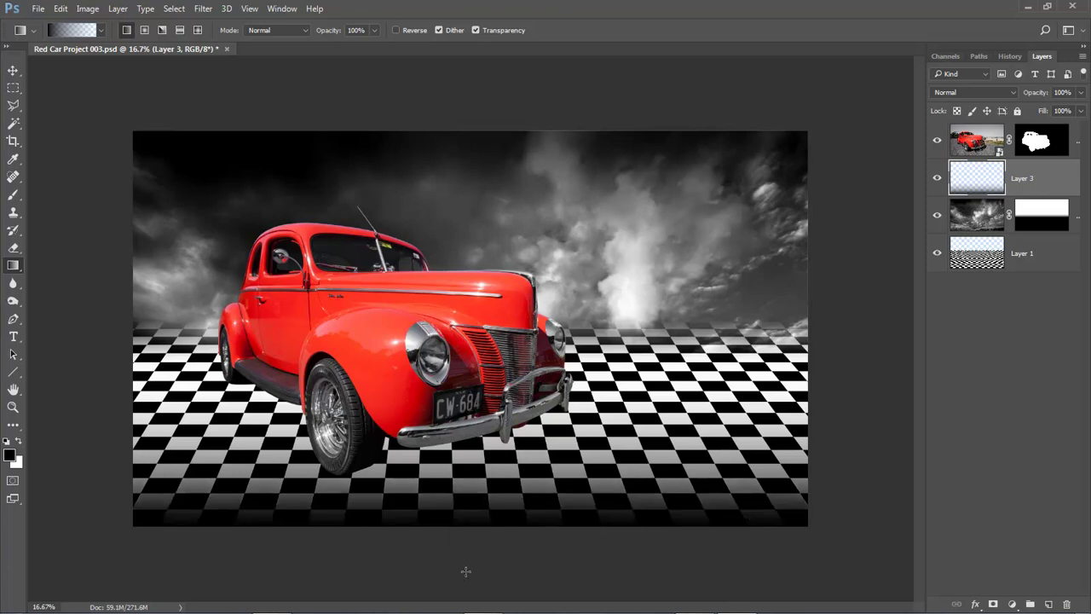
Add another new layer and outline the car's shadow area around its wheels and front bumper with the Polygonal Lasso.
{"action": "left_click", "coordinate": [1049, 605]}
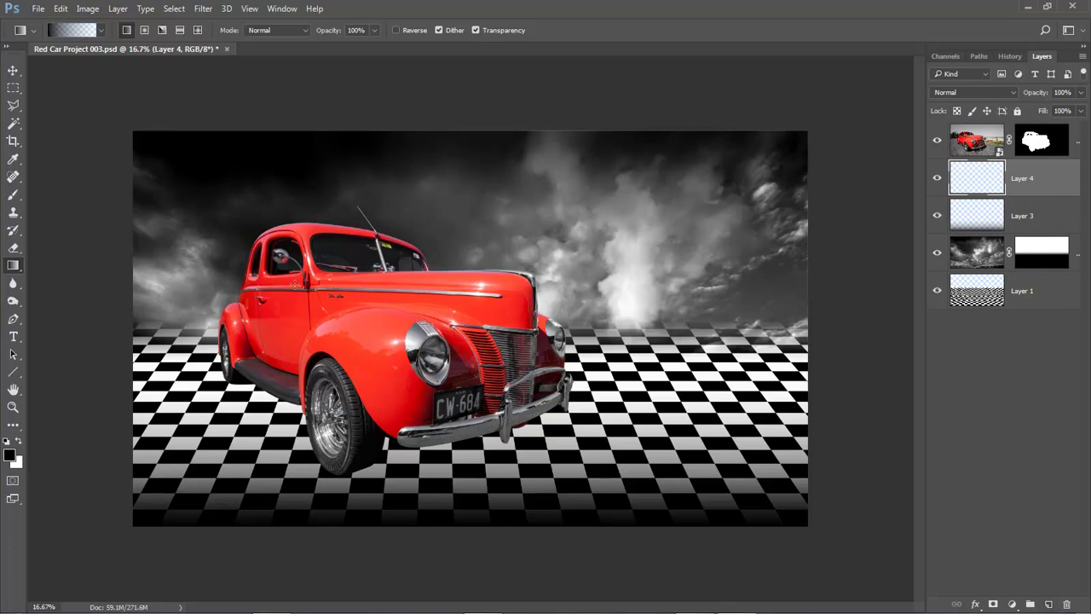
{"action": "left_click_drag", "start_coordinate": [452, 354], "coordinate": [686, 450]}
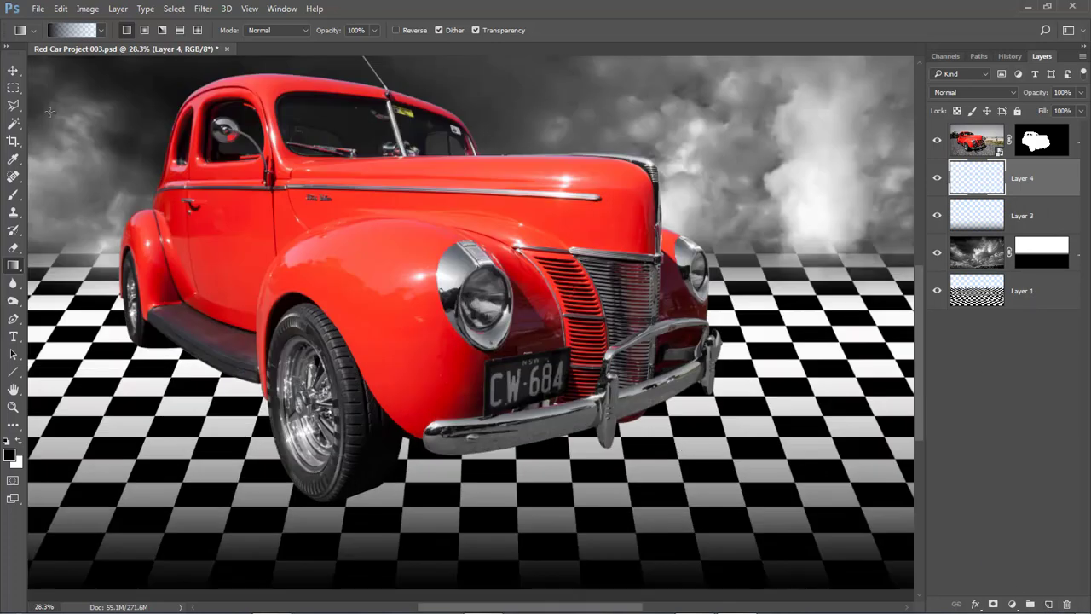
{"action": "left_click", "coordinate": [13, 105]}
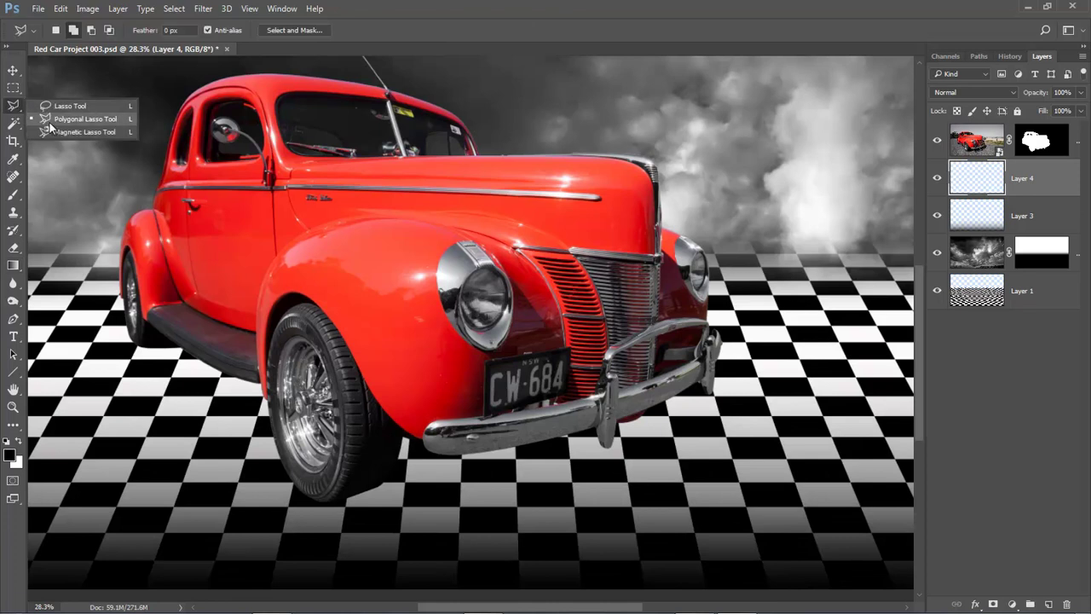
{"action": "left_click", "coordinate": [50, 122]}
{"action": "left_click", "coordinate": [320, 296]}
{"action": "left_click", "coordinate": [124, 325]}
{"action": "mouse_move", "coordinate": [328, 518]}
{"action": "left_mouse_down"}
{"action": "mouse_move", "coordinate": [396, 520]}
{"action": "mouse_move", "coordinate": [570, 476]}
{"action": "mouse_move", "coordinate": [708, 401]}
{"action": "mouse_move", "coordinate": [731, 364]}
{"action": "mouse_move", "coordinate": [627, 261]}
{"action": "mouse_move", "coordinate": [519, 218]}
{"action": "mouse_move", "coordinate": [448, 222]}
{"action": "mouse_move", "coordinate": [385, 247]}
{"action": "mouse_move", "coordinate": [322, 305]}
{"action": "left_mouse_up"}
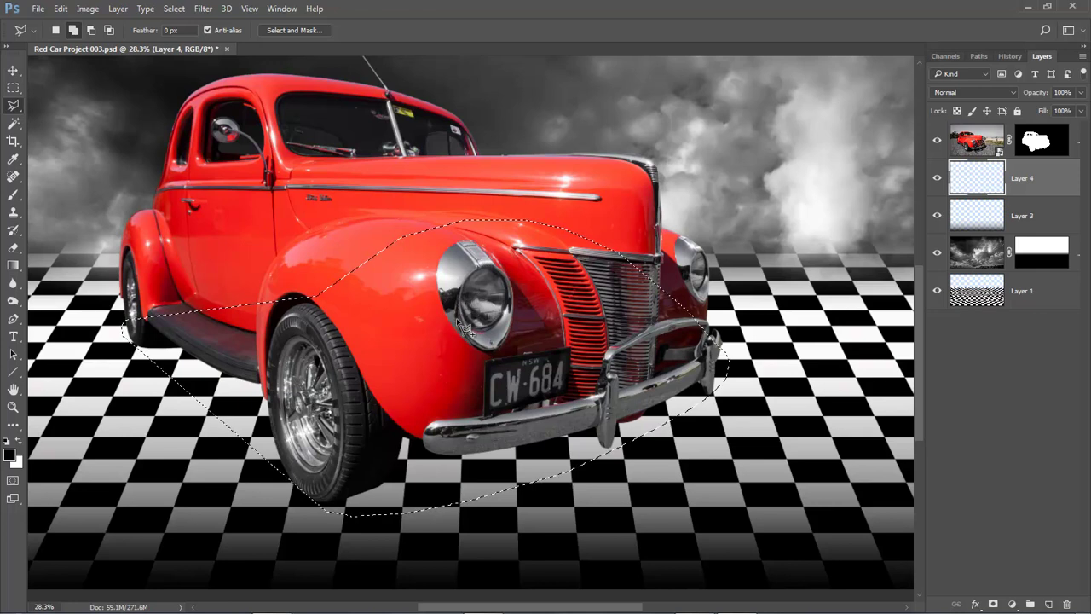
Feather the shadow selection by about 55.7 px, fill it with black on the new layer, and deselect.
{"action": "left_click", "coordinate": [293, 30]}
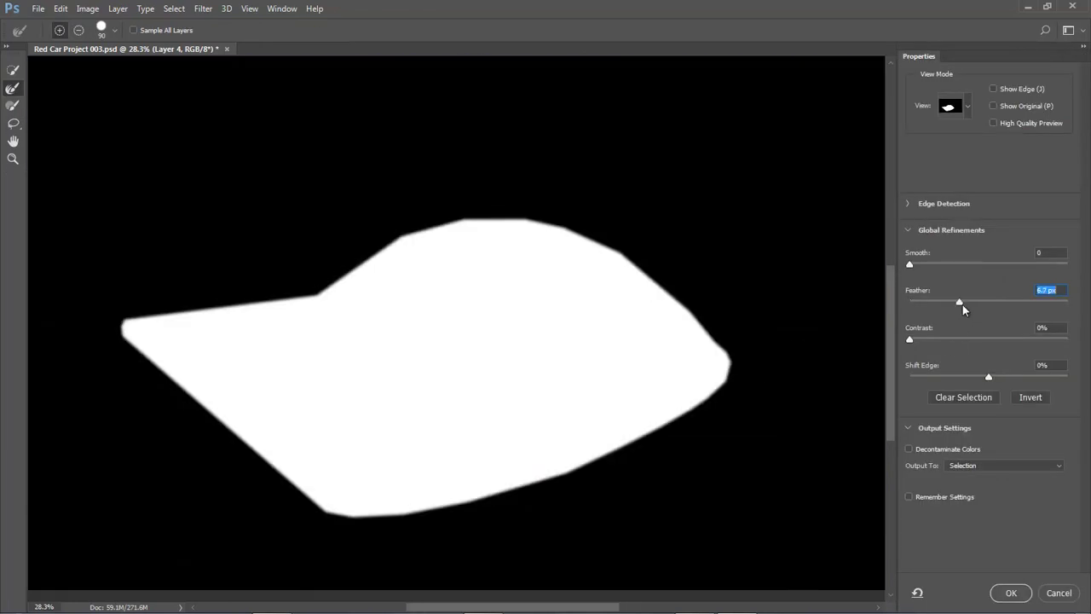
{"action": "left_click_drag", "start_coordinate": [966, 302], "coordinate": [1001, 307]}
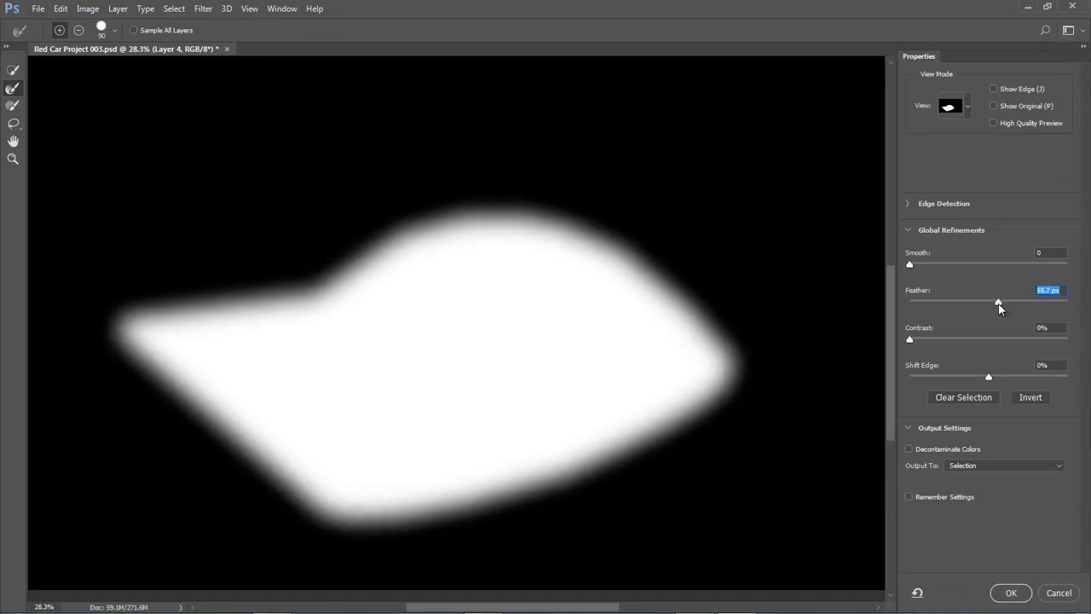
{"action": "left_click", "coordinate": [1008, 594]}
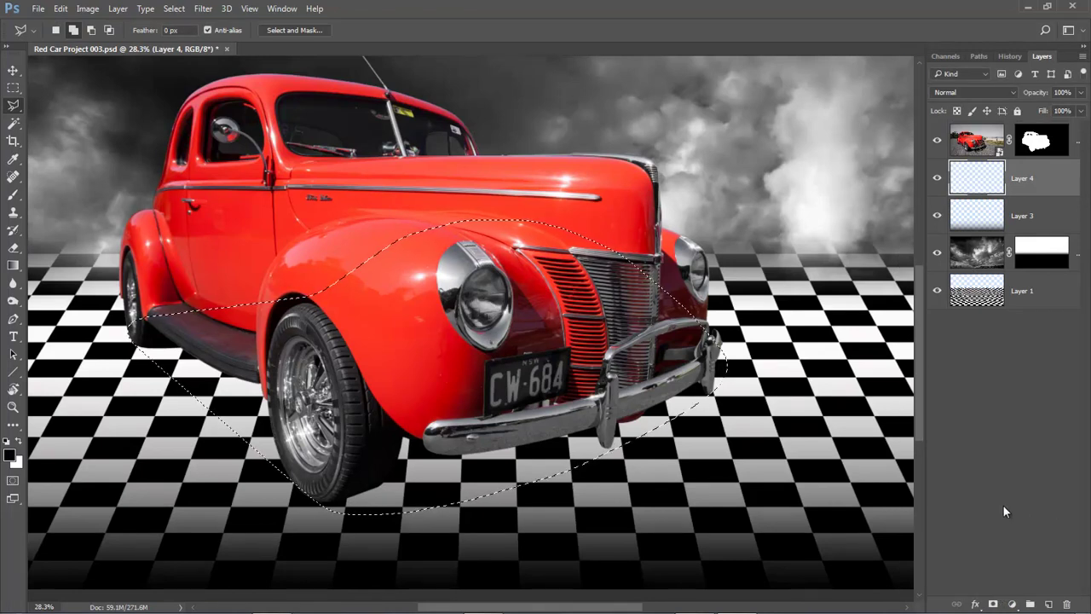
{"action": "key", "text": "alt+BackSpace"}
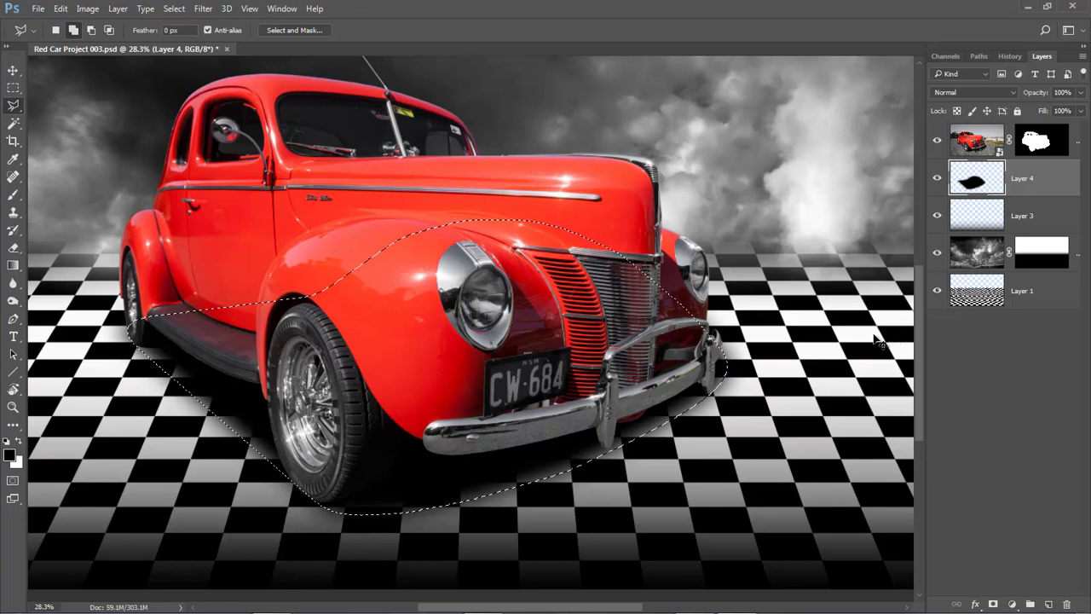
{"action": "key", "text": "ctrl+d"}
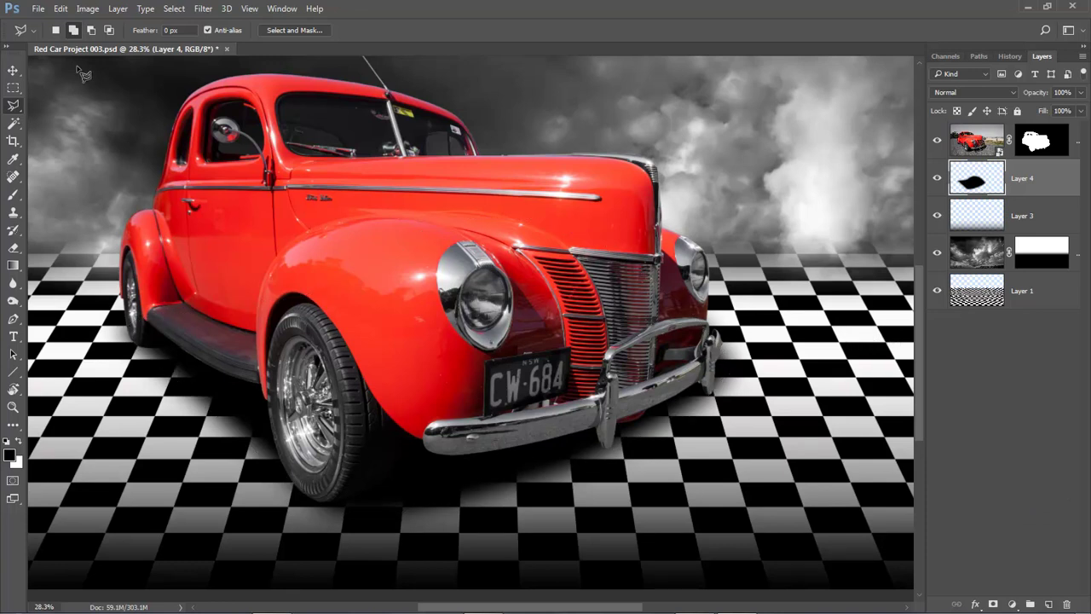
Distort the shadow layer by moving its upper corners outward and its lower edge slightly left and down, and apply the transform.
{"action": "left_click", "coordinate": [59, 8]}
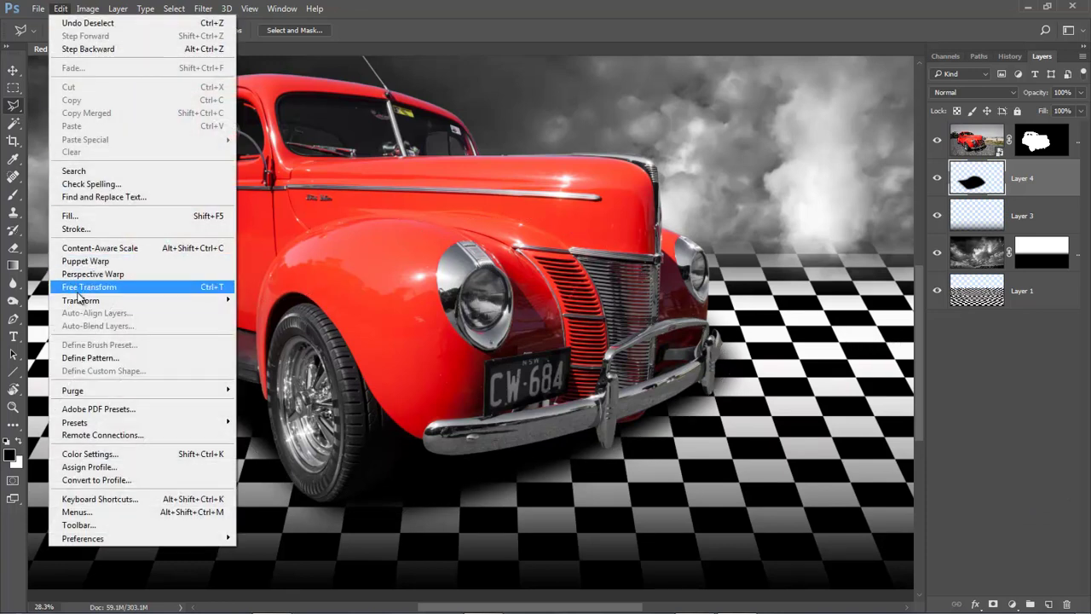
{"action": "mouse_move", "coordinate": [81, 303]}
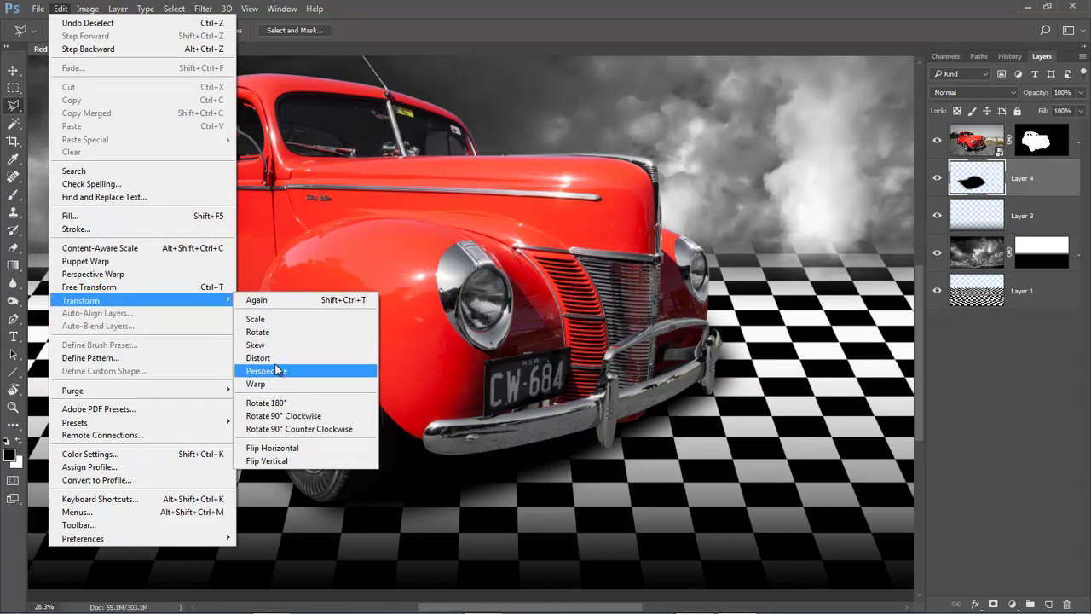
{"action": "left_click", "coordinate": [349, 371]}
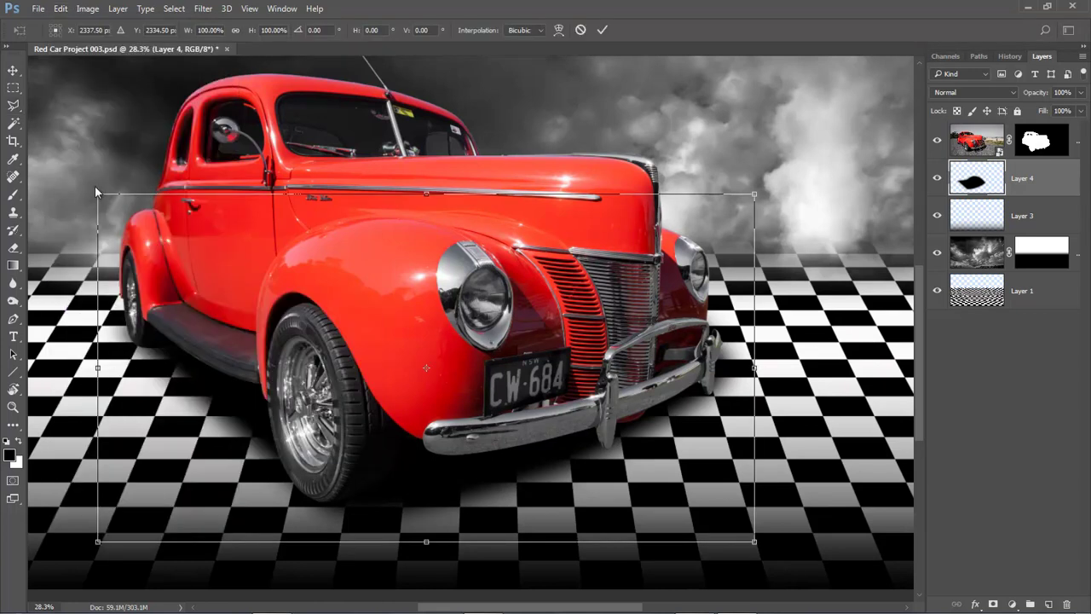
{"action": "left_click_drag", "start_coordinate": [98, 196], "coordinate": [80, 196]}
{"action": "mouse_move", "coordinate": [425, 540]}
{"action": "left_mouse_down"}
{"action": "mouse_move", "coordinate": [416, 555]}
{"action": "mouse_move", "coordinate": [405, 545]}
{"action": "left_mouse_up"}
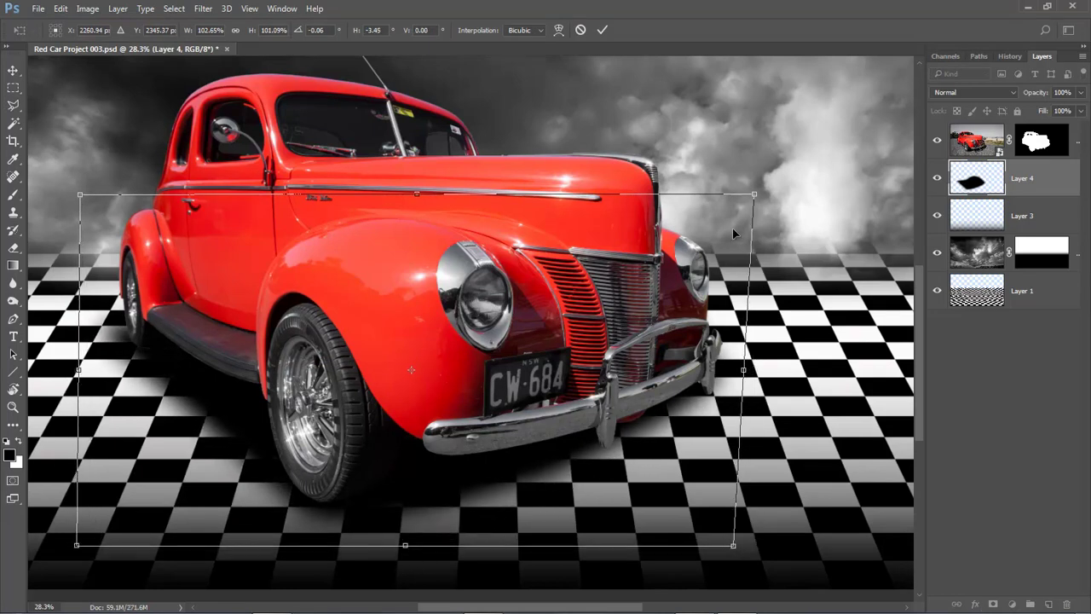
{"action": "left_click_drag", "start_coordinate": [753, 196], "coordinate": [785, 203]}
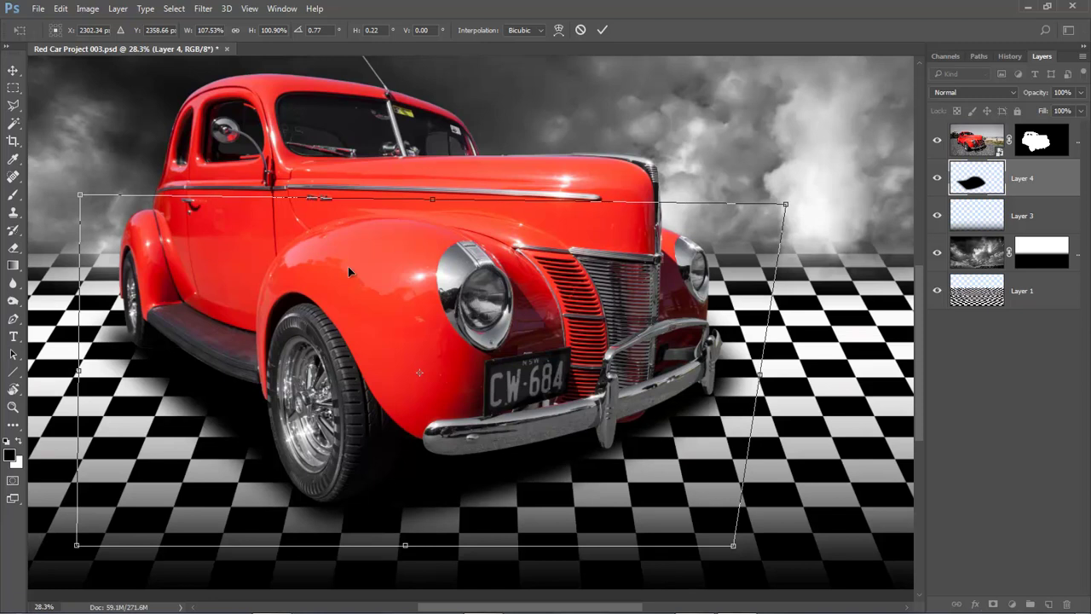
{"action": "left_click_drag", "start_coordinate": [80, 195], "coordinate": [90, 199]}
{"action": "key", "text": "Return"}
Reduce the shadow layer's opacity, trying 50% and 80% before settling on 90%.
{"action": "key", "text": "l"}
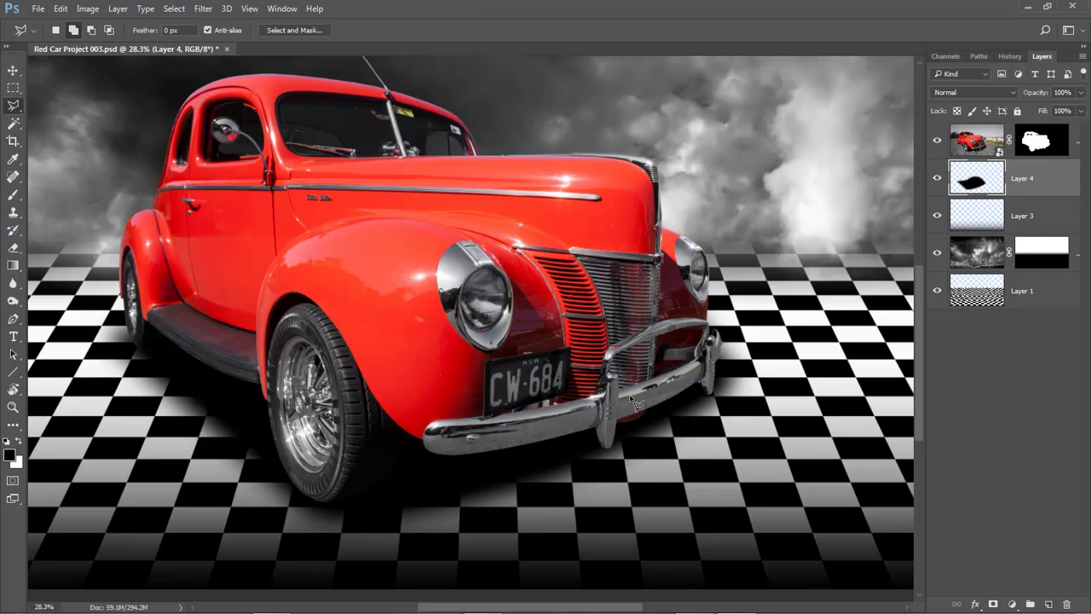
{"action": "key", "text": "m"}
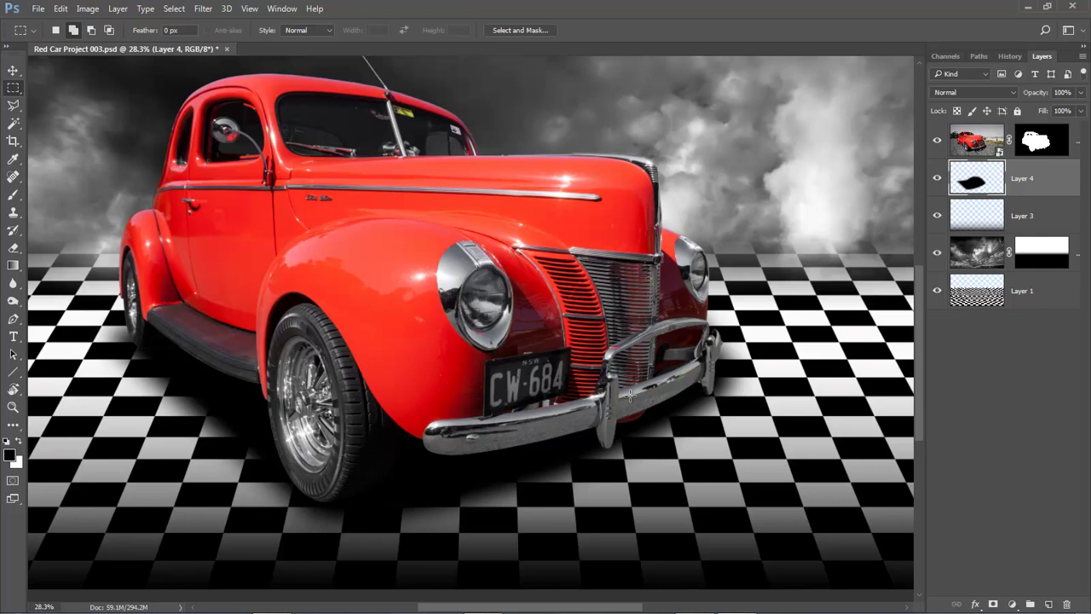
{"action": "key", "text": "ctrl+z"}
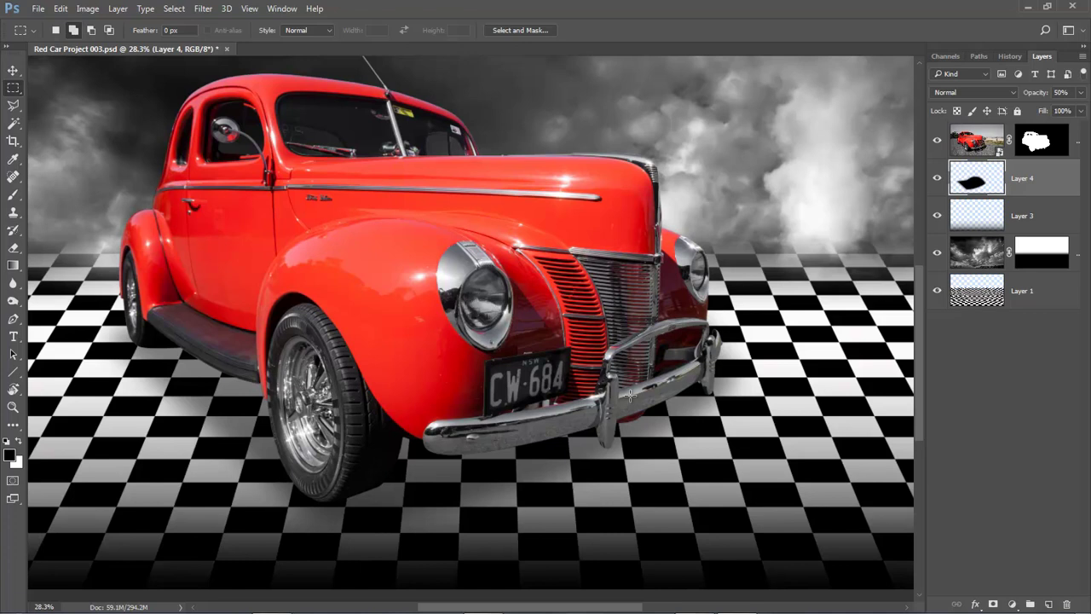
{"action": "key", "text": "8"}
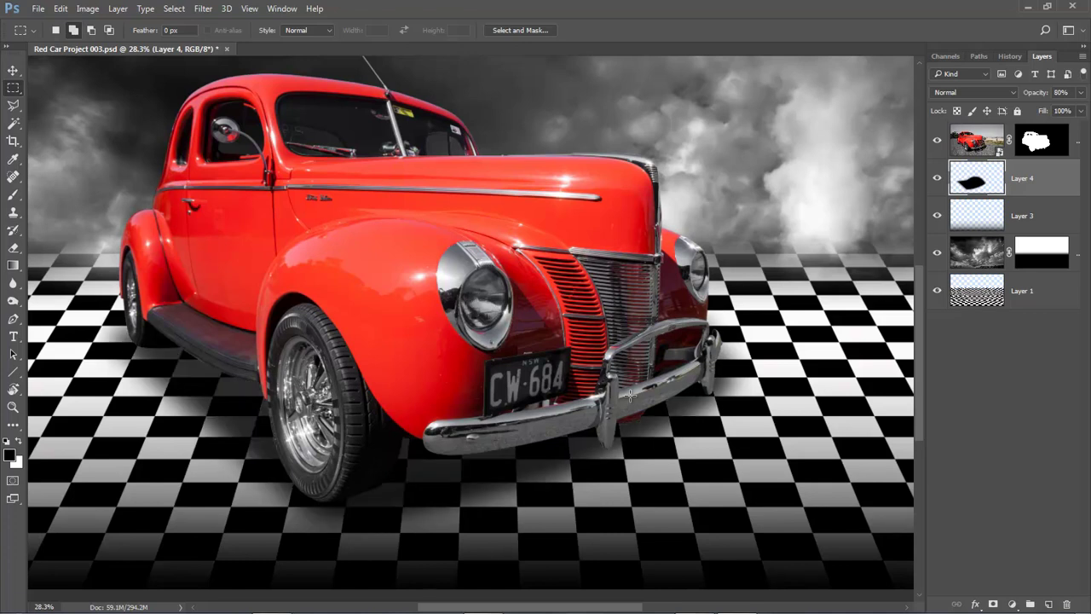
{"action": "key", "text": "9"}
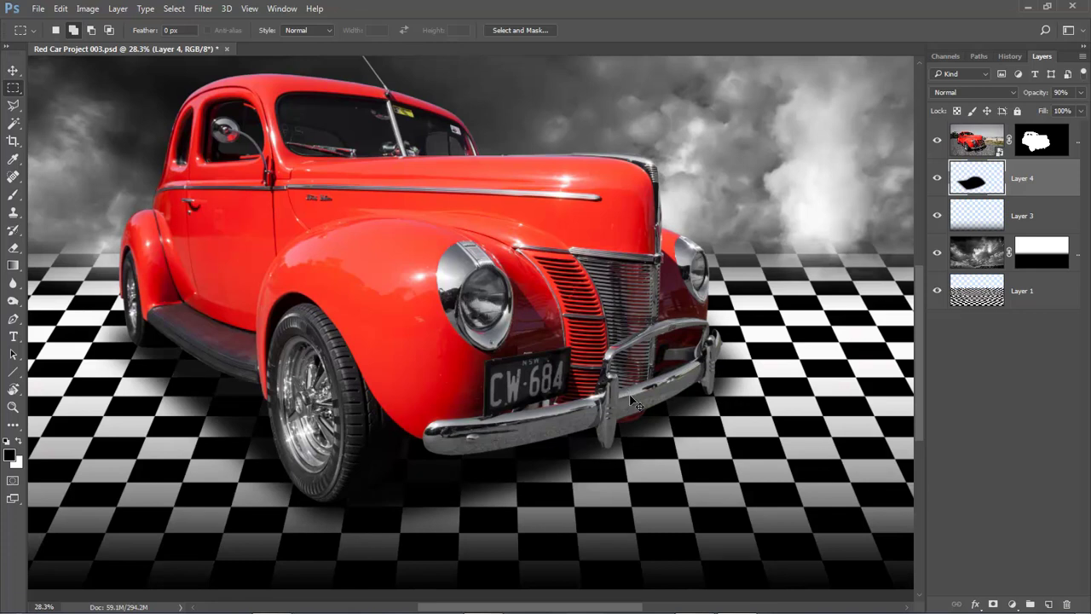
Add a mask to the shadow layer and fade the shadow beside the rear wheel with a soft 175 px black brush at 1% flow.
{"action": "key", "text": "ctrl+0"}
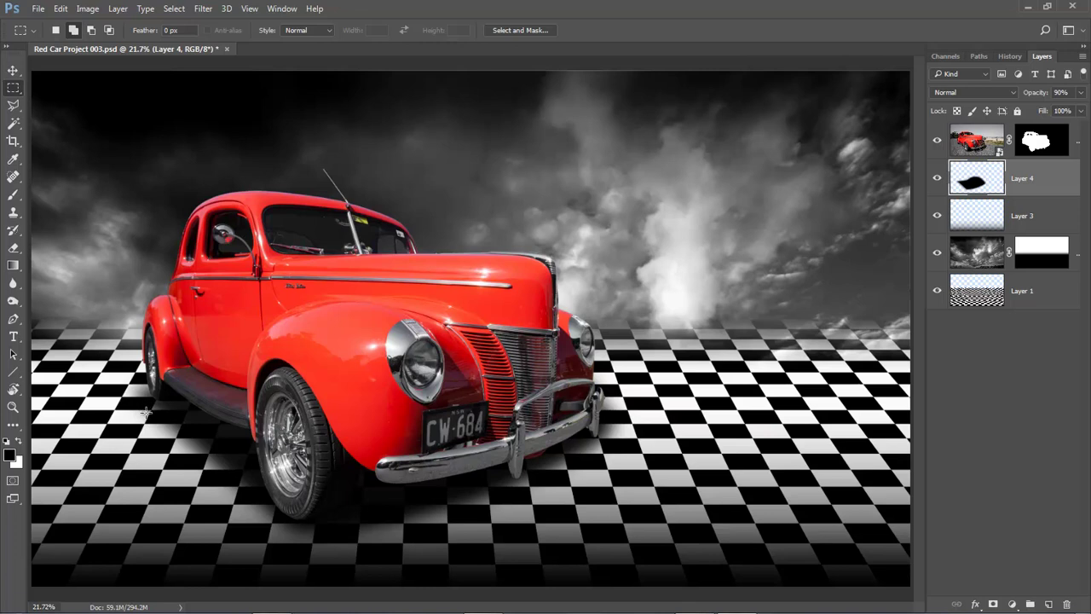
{"action": "left_click", "coordinate": [994, 604]}
{"action": "left_click_drag", "start_coordinate": [75, 327], "coordinate": [313, 517]}
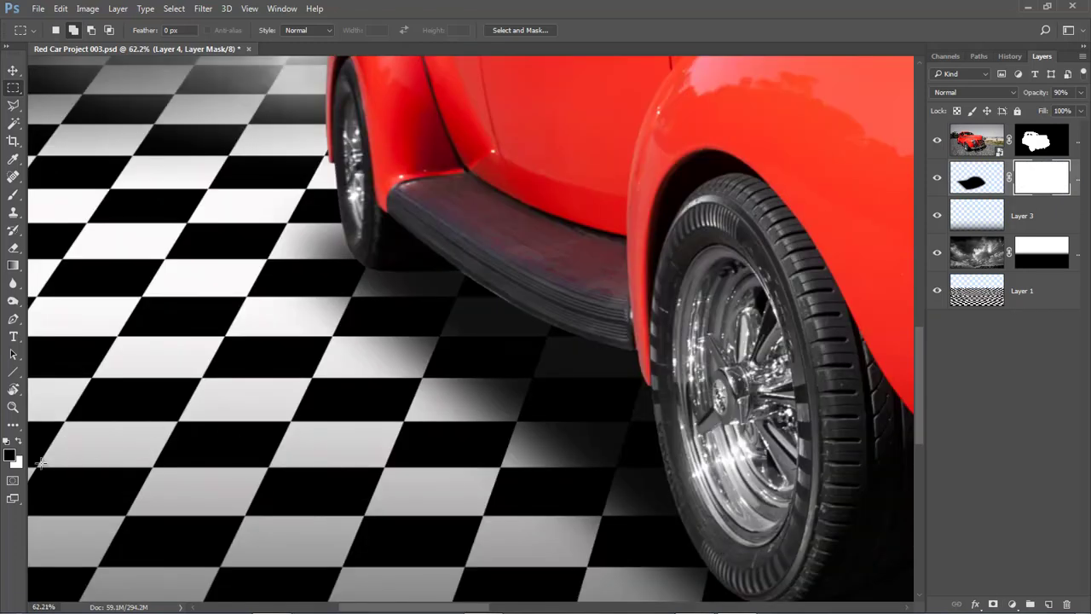
{"action": "left_click", "coordinate": [12, 199]}
{"action": "left_click", "coordinate": [12, 199]}
{"action": "left_click", "coordinate": [59, 194]}
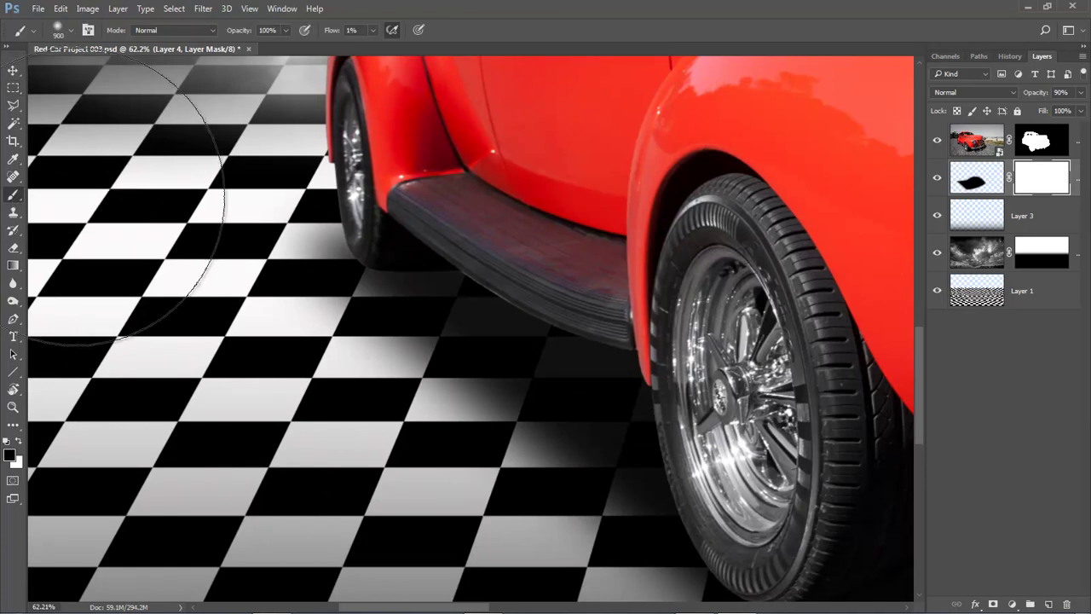
{"action": "key", "text": "bracketleft"}
{"action": "key", "text": "bracketleft"}
{"action": "key", "text": "bracketleft"}
{"action": "key", "text": "bracketleft"}
{"action": "key", "text": "bracketleft"}
{"action": "key", "text": "bracketleft"}
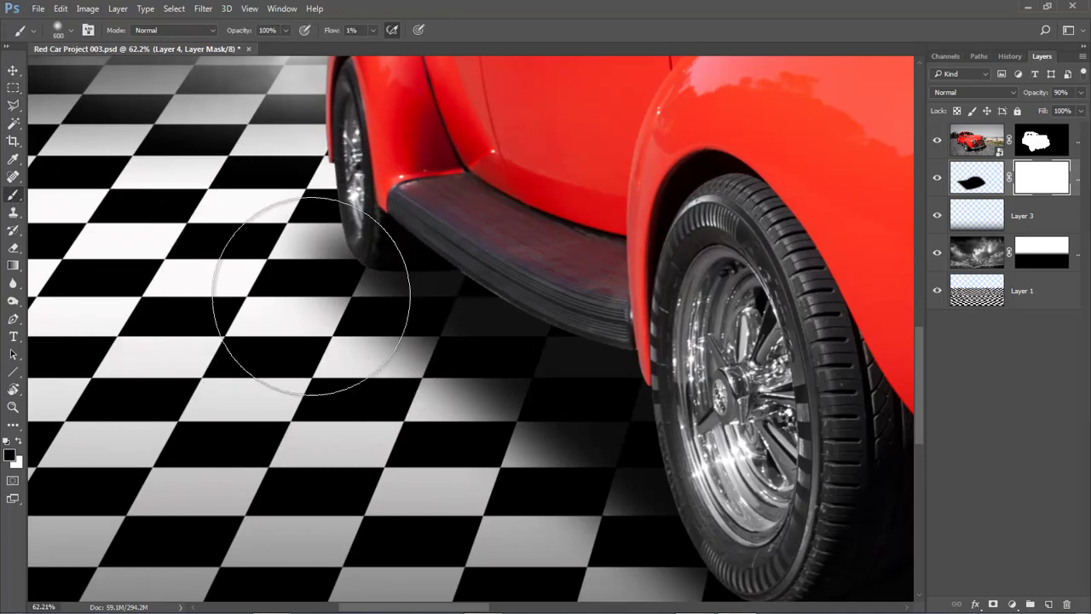
{"action": "key", "text": "bracketleft"}
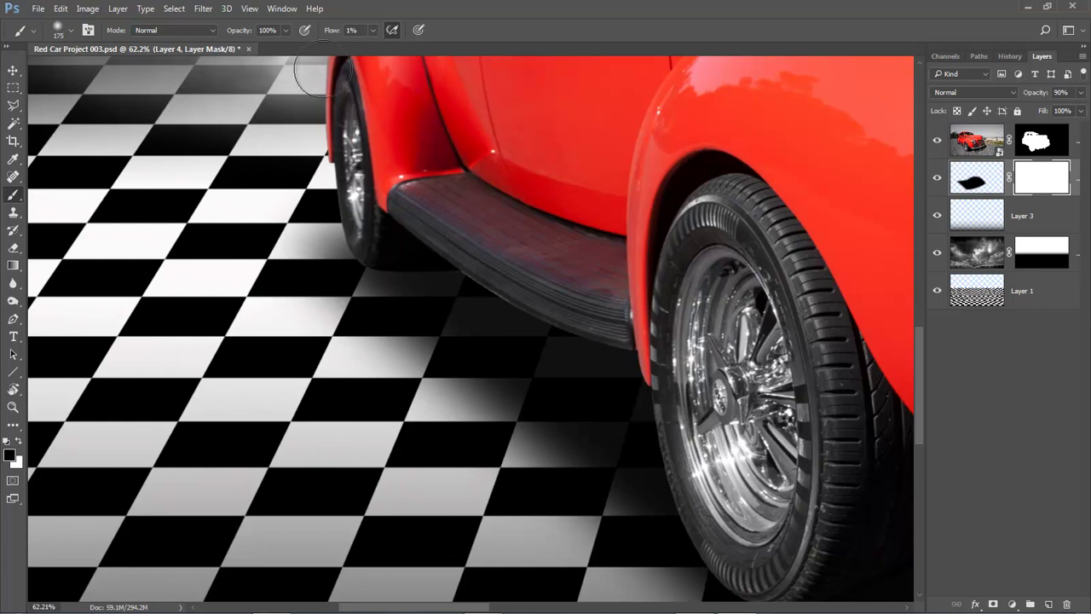
{"action": "mouse_move", "coordinate": [330, 266]}
{"action": "left_mouse_down"}
{"action": "mouse_move", "coordinate": [332, 234]}
{"action": "mouse_move", "coordinate": [343, 254]}
{"action": "mouse_move", "coordinate": [302, 261]}
{"action": "left_mouse_up"}
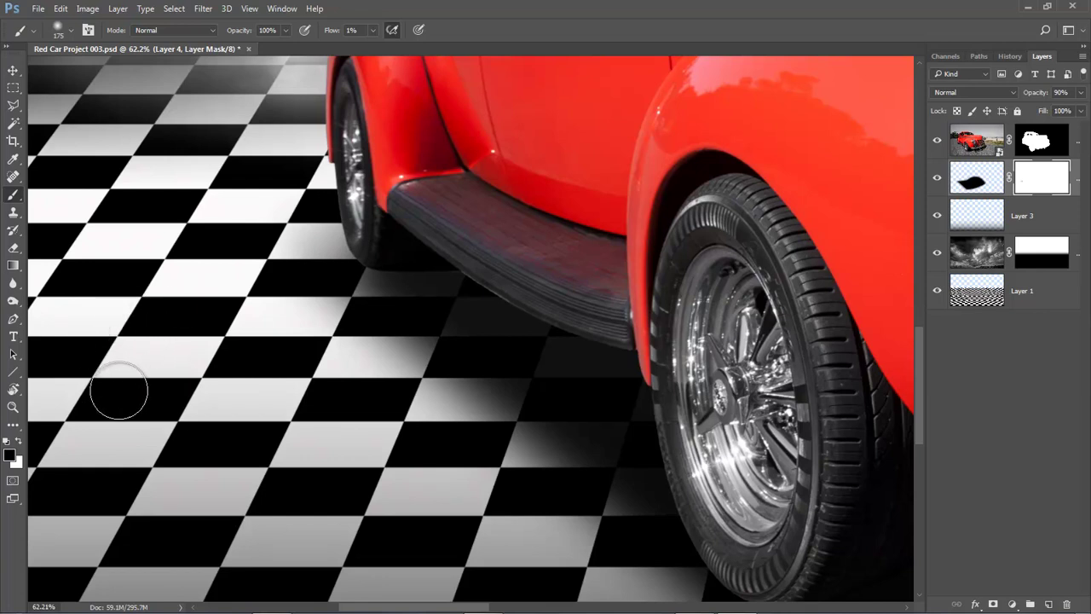
Add a new layer above the car's shadow and name it Tyres.
{"action": "left_click_drag", "start_coordinate": [697, 348], "coordinate": [703, 264]}
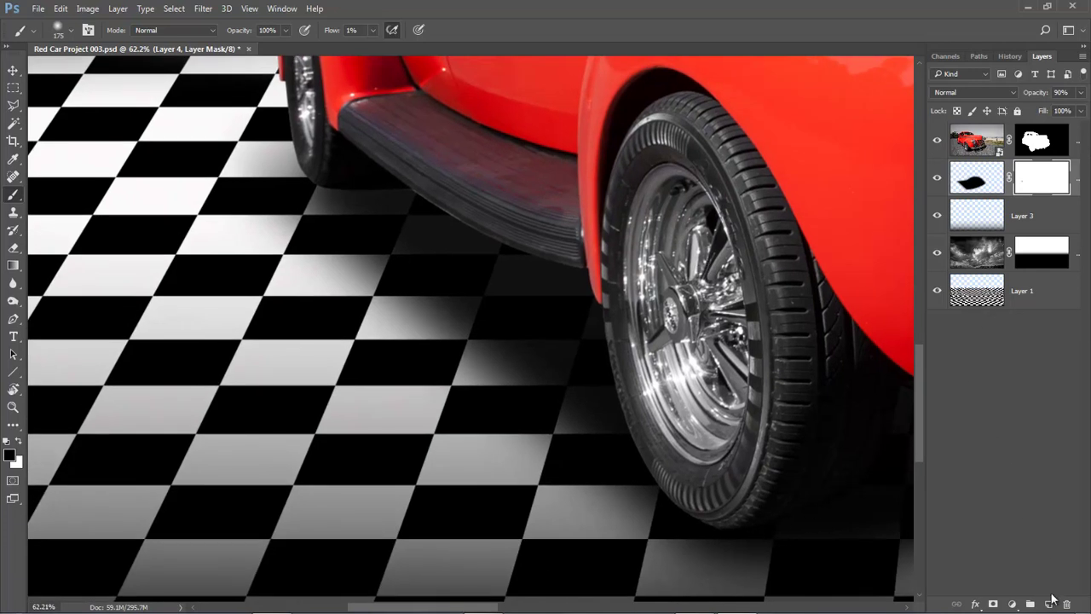
{"action": "left_click", "coordinate": [1048, 605]}
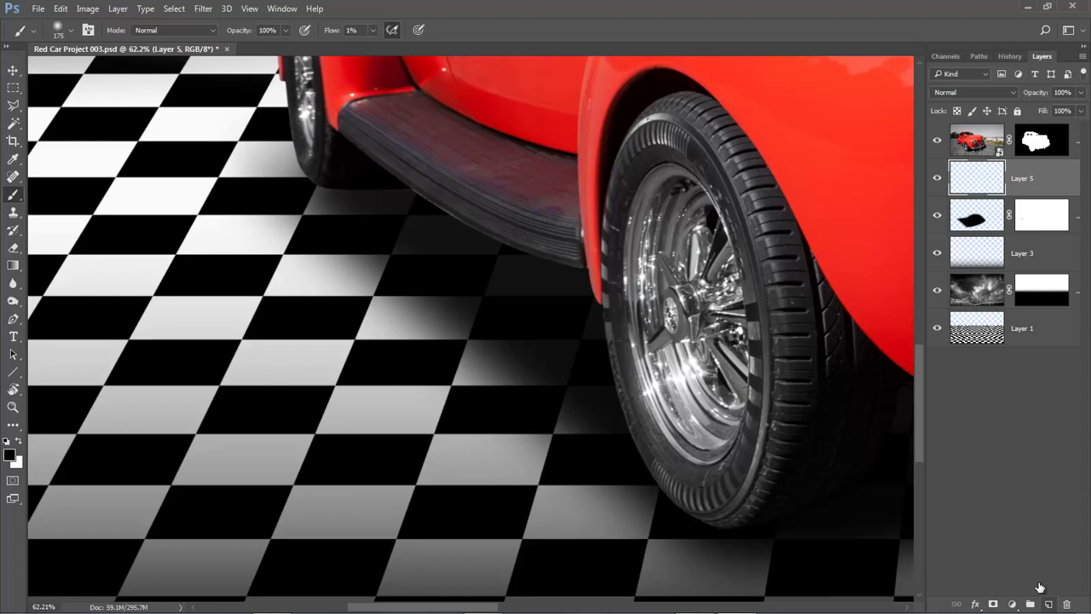
{"action": "double_click", "coordinate": [1023, 179]}
{"action": "type", "text": "Tyres"}
{"action": "key", "text": "Return"}
Paint soft black contact shadows under the rear and front tyres on the Tyres layer with a 50 px brush at 1% flow.
{"action": "key", "text": "bracketleft"}
{"action": "key", "text": "bracketleft"}
{"action": "key", "text": "bracketleft"}
{"action": "key", "text": "bracketleft"}
{"action": "key", "text": "bracketleft"}
{"action": "key", "text": "bracketleft"}
{"action": "key", "text": "bracketleft"}
{"action": "key", "text": "bracketleft"}
{"action": "mouse_move", "coordinate": [336, 188]}
{"action": "left_mouse_down"}
{"action": "mouse_move", "coordinate": [403, 193]}
{"action": "mouse_move", "coordinate": [383, 271]}
{"action": "mouse_move", "coordinate": [357, 251]}
{"action": "mouse_move", "coordinate": [326, 187]}
{"action": "mouse_move", "coordinate": [350, 187]}
{"action": "mouse_move", "coordinate": [325, 184]}
{"action": "mouse_move", "coordinate": [414, 192]}
{"action": "mouse_move", "coordinate": [373, 200]}
{"action": "left_mouse_up"}
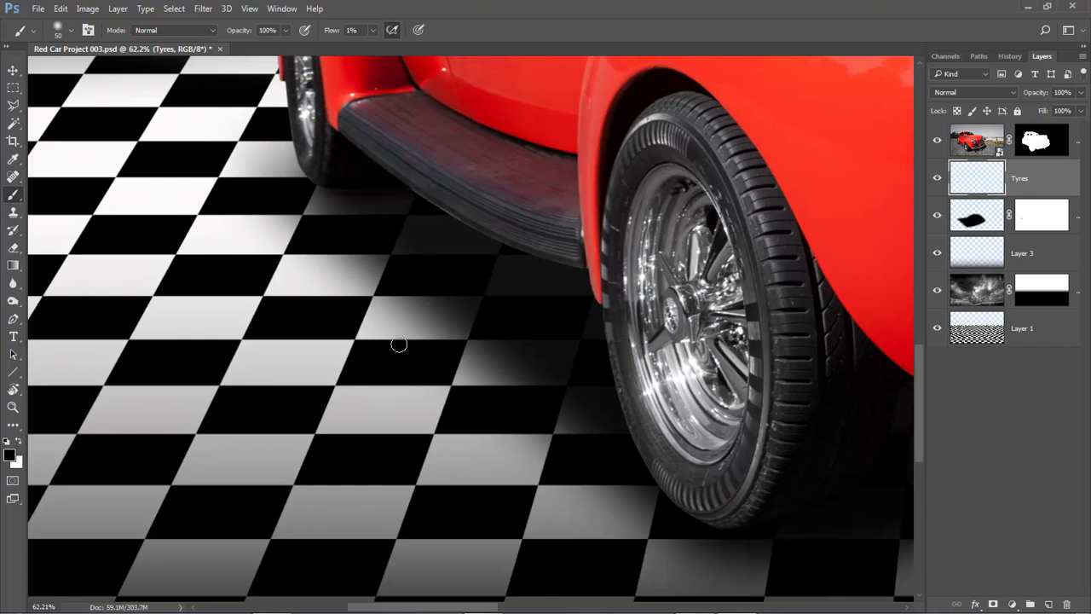
{"action": "left_click_drag", "start_coordinate": [753, 518], "coordinate": [733, 526]}
Burn the shadows on the right side of the sky layer with a 700 px brush at 10% exposure.
{"action": "key", "text": "ctrl+0"}
{"action": "key", "text": "alt+bracketright"}
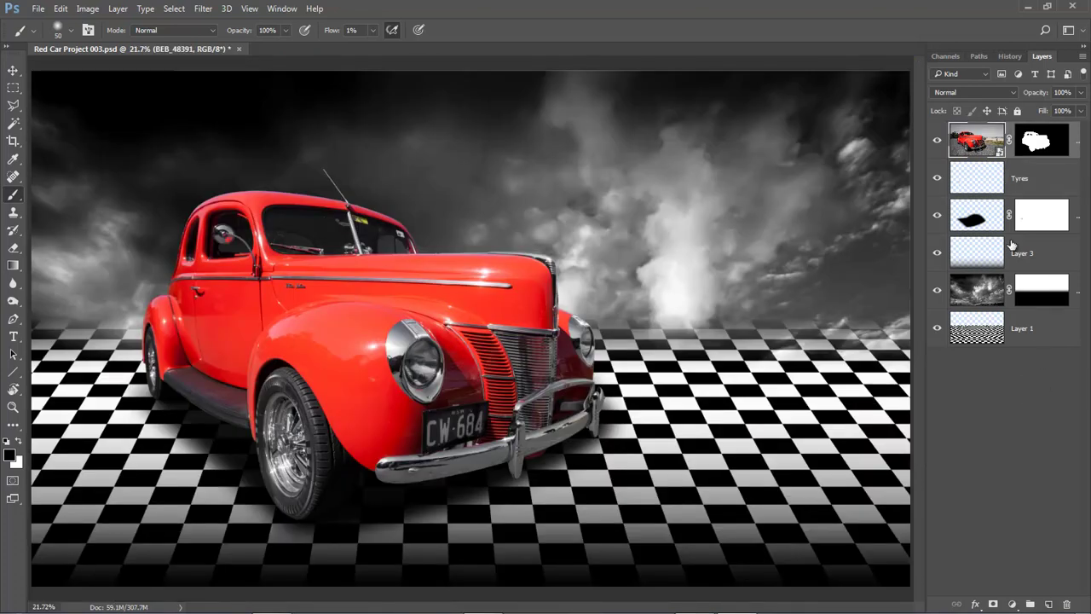
{"action": "left_click", "coordinate": [975, 293]}
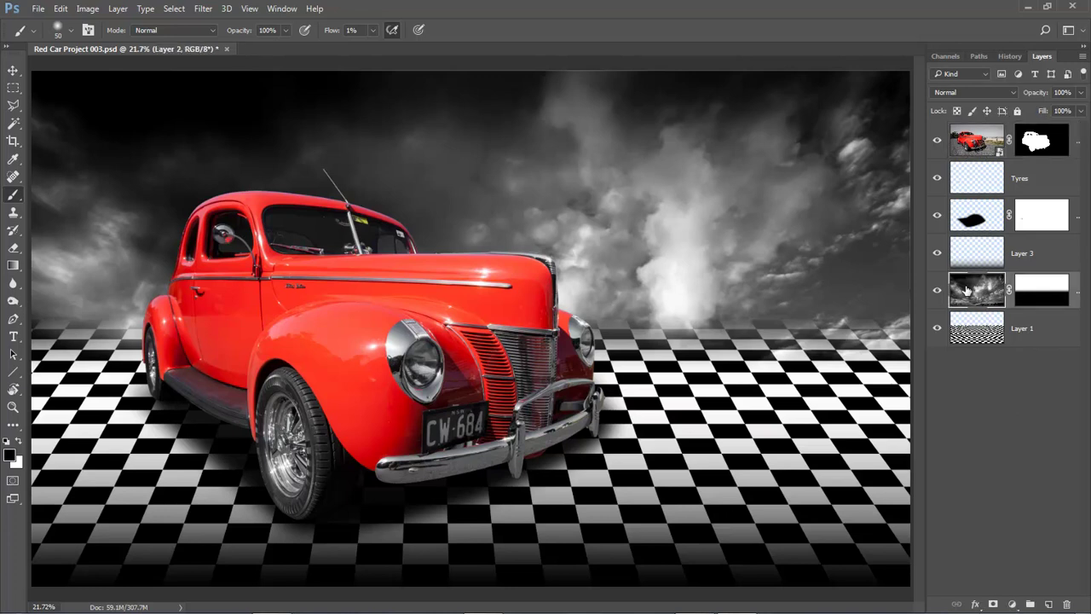
{"action": "left_click", "coordinate": [13, 300]}
{"action": "left_click", "coordinate": [50, 311]}
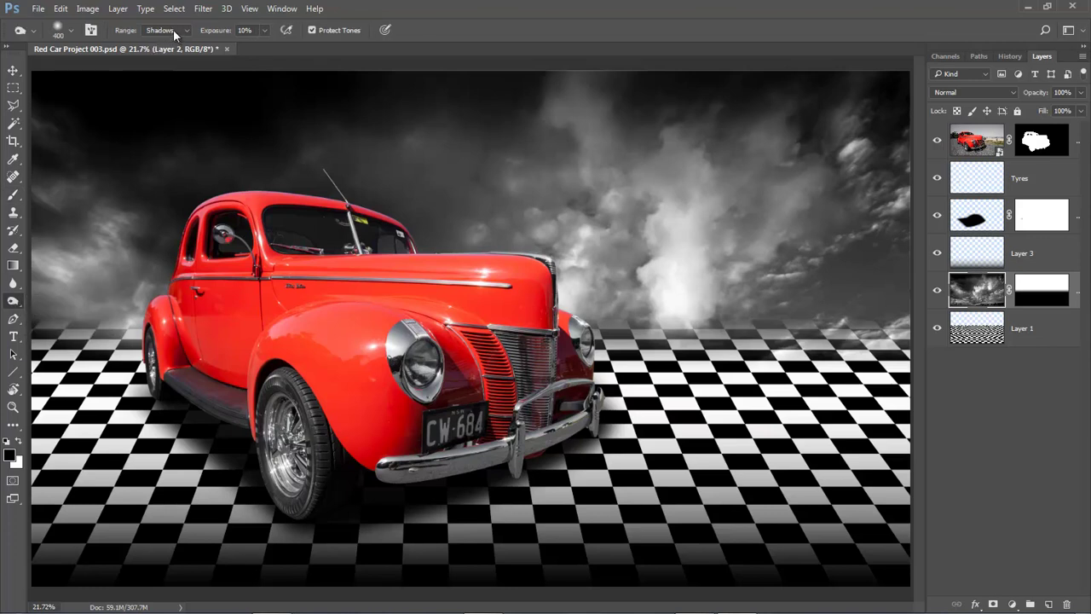
{"action": "key", "text": "bracketright"}
{"action": "key", "text": "bracketright"}
{"action": "key", "text": "bracketright"}
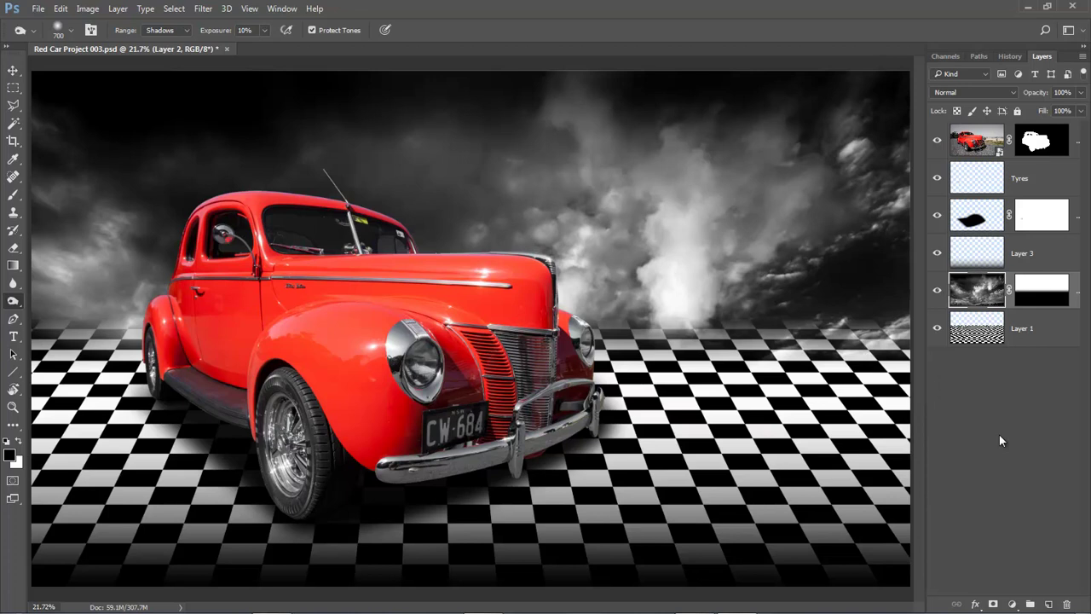
Select the car layer, inspect the cut-out roof edge up close, and open its smart object in Camera Raw.
{"action": "key", "text": "alt+period"}
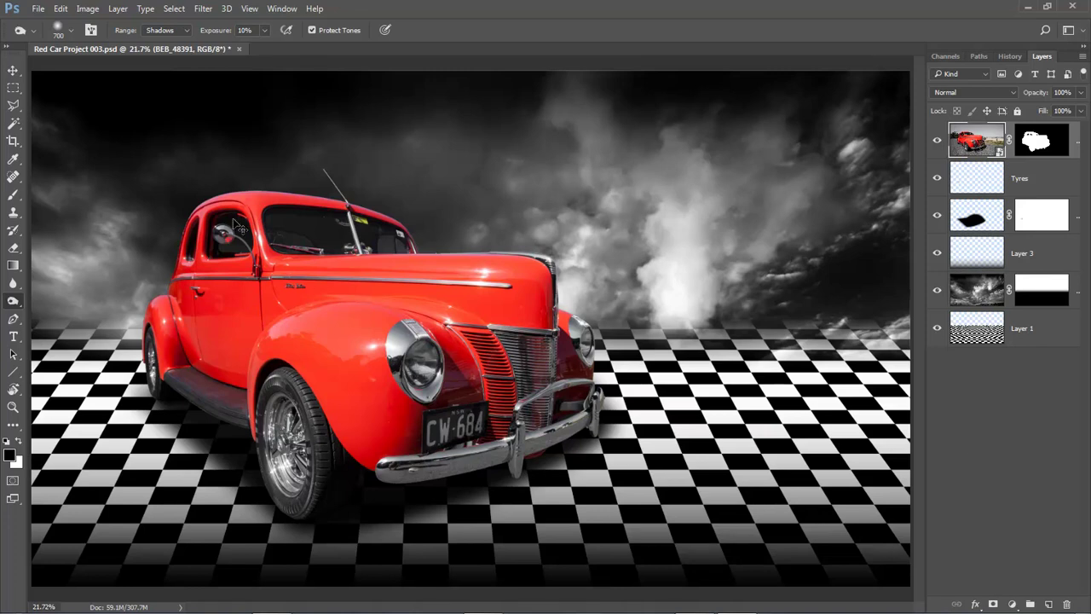
{"action": "left_click_drag", "start_coordinate": [181, 159], "coordinate": [453, 298]}
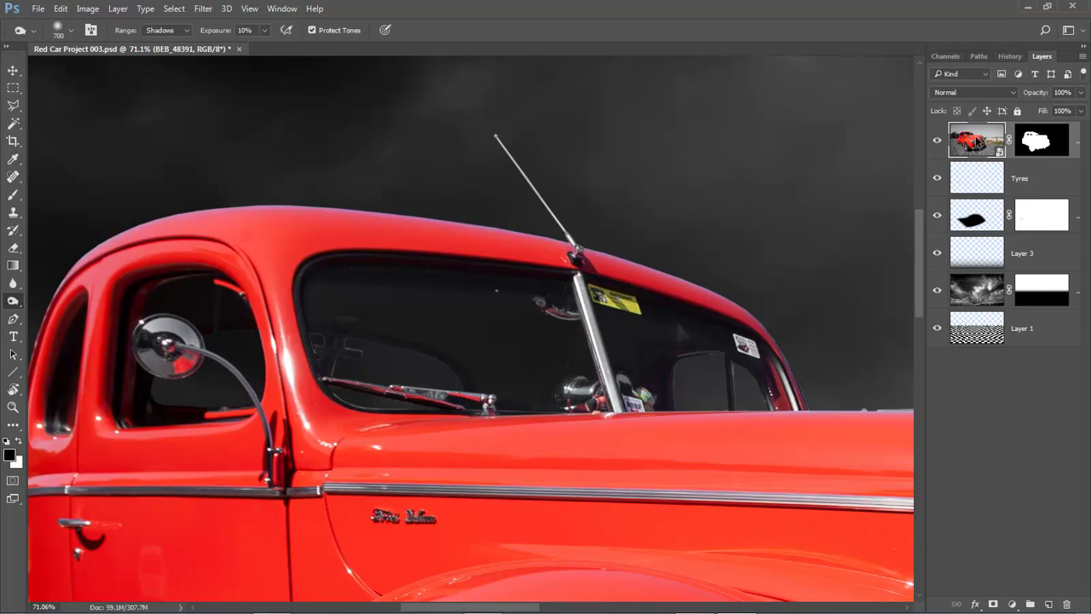
{"action": "double_click", "coordinate": [978, 136]}
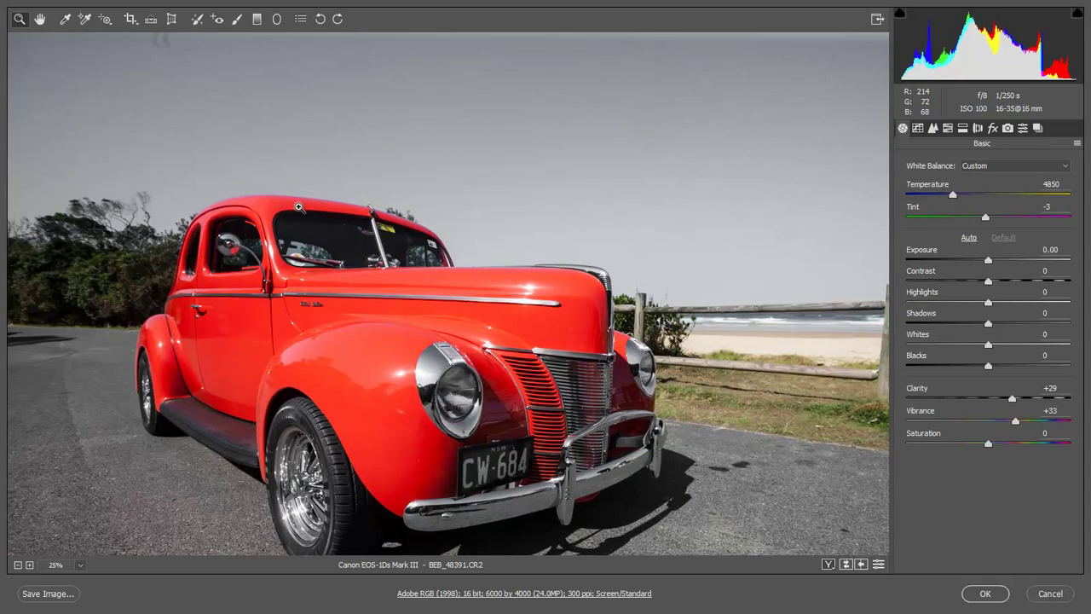
Examine the colour fringe along the car's roof edge at high magnification, ending at 300%.
{"action": "left_click", "coordinate": [285, 204]}
{"action": "left_click", "coordinate": [371, 259]}
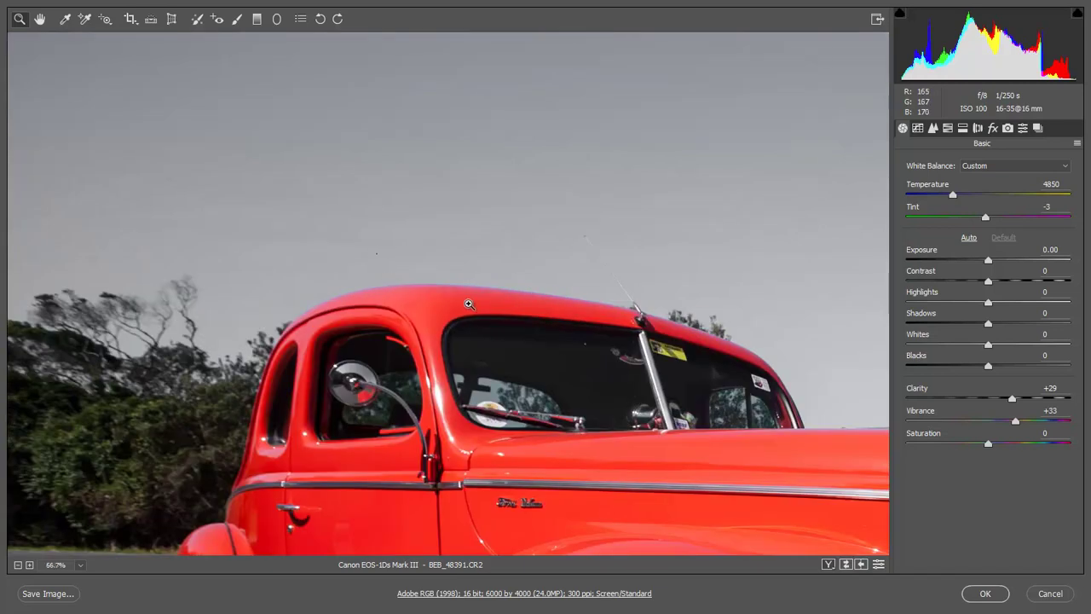
{"action": "left_click", "coordinate": [482, 302]}
{"action": "left_click", "coordinate": [529, 351]}
{"action": "left_click", "coordinate": [596, 367]}
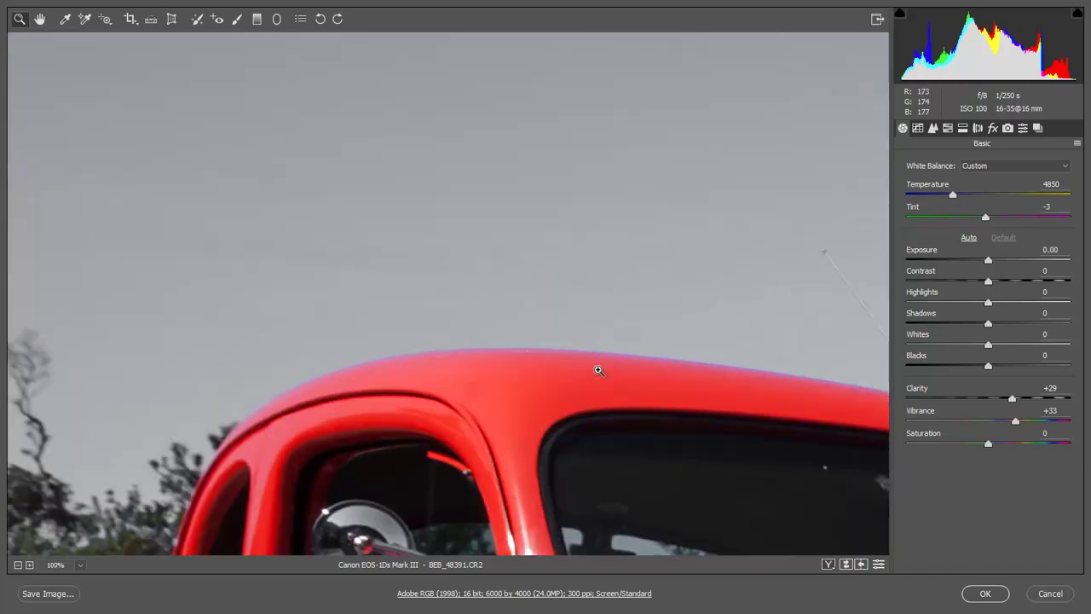
{"action": "left_click", "coordinate": [597, 372]}
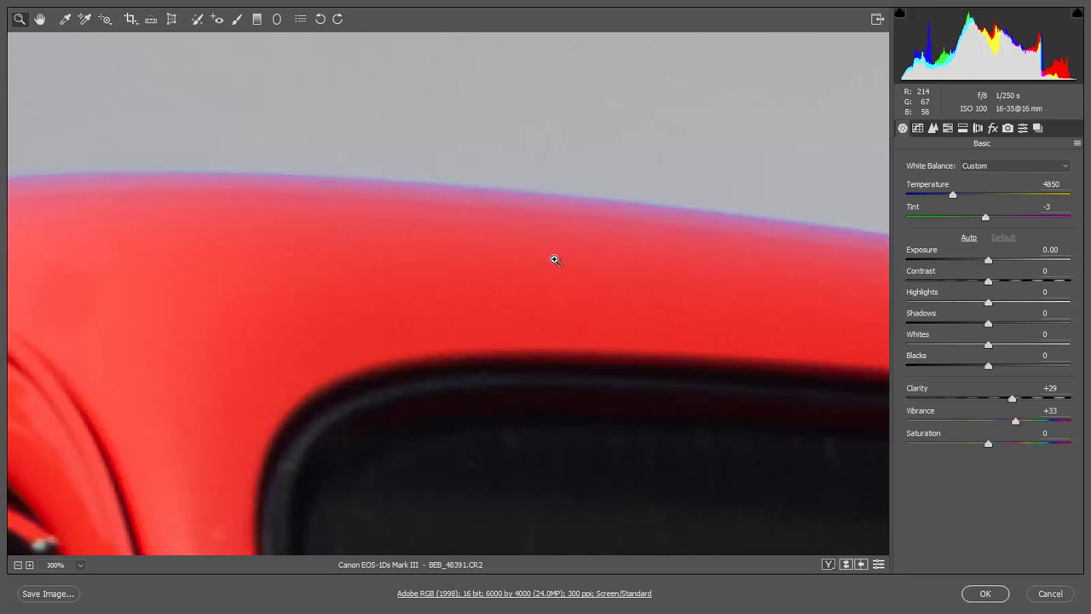
{"action": "left_click_drag", "start_coordinate": [576, 263], "coordinate": [560, 273]}
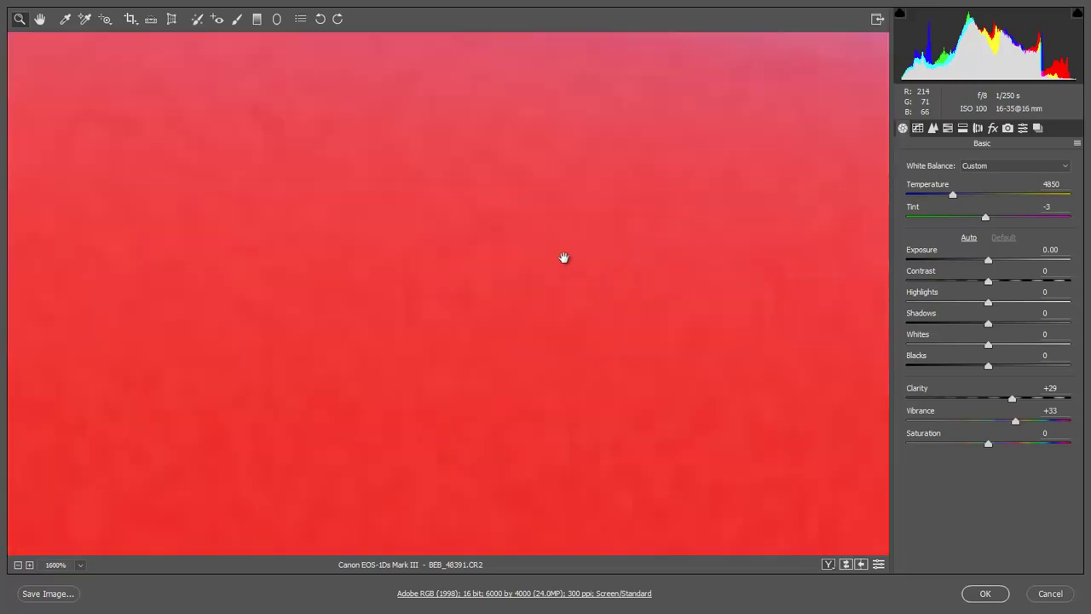
{"action": "left_click", "coordinate": [424, 185], "text": "alt"}
{"action": "left_click", "coordinate": [426, 203], "text": "alt"}
{"action": "left_click", "coordinate": [424, 217], "text": "alt"}
{"action": "left_click", "coordinate": [426, 286], "text": "alt"}
{"action": "left_click", "coordinate": [343, 414], "text": "alt"}
{"action": "left_click", "coordinate": [358, 353], "text": "alt"}
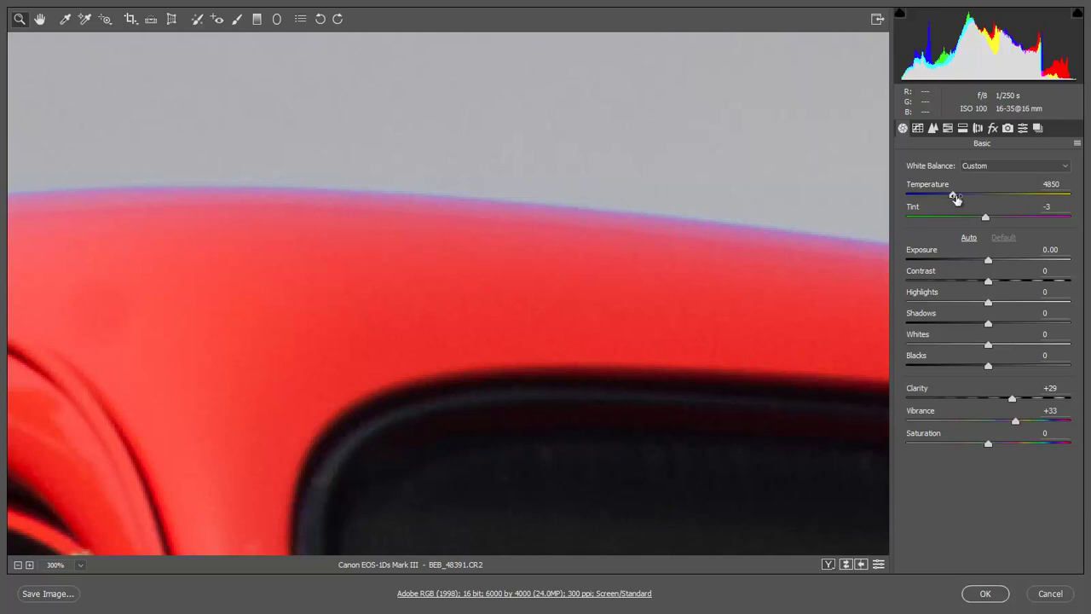
Try adjusting the Aquas saturation to remove the colour fringe along the roof edge.
{"action": "left_click", "coordinate": [949, 129]}
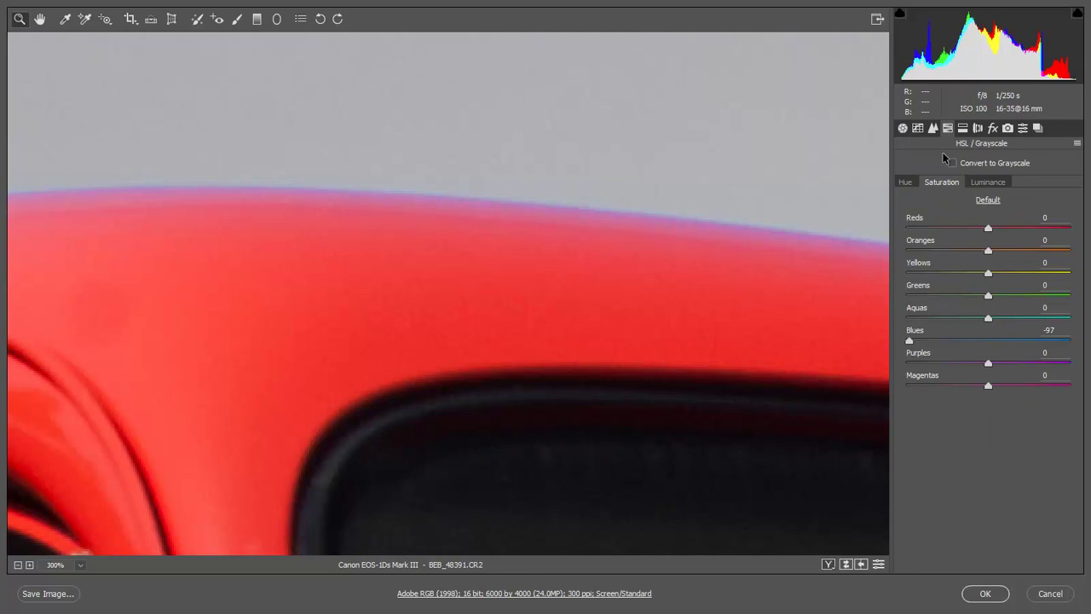
{"action": "left_click", "coordinate": [912, 318]}
{"action": "left_click_drag", "start_coordinate": [946, 320], "coordinate": [991, 324]}
Warm the car's white balance by setting the Temperature to 7900, and check the whole image.
{"action": "left_click", "coordinate": [902, 128]}
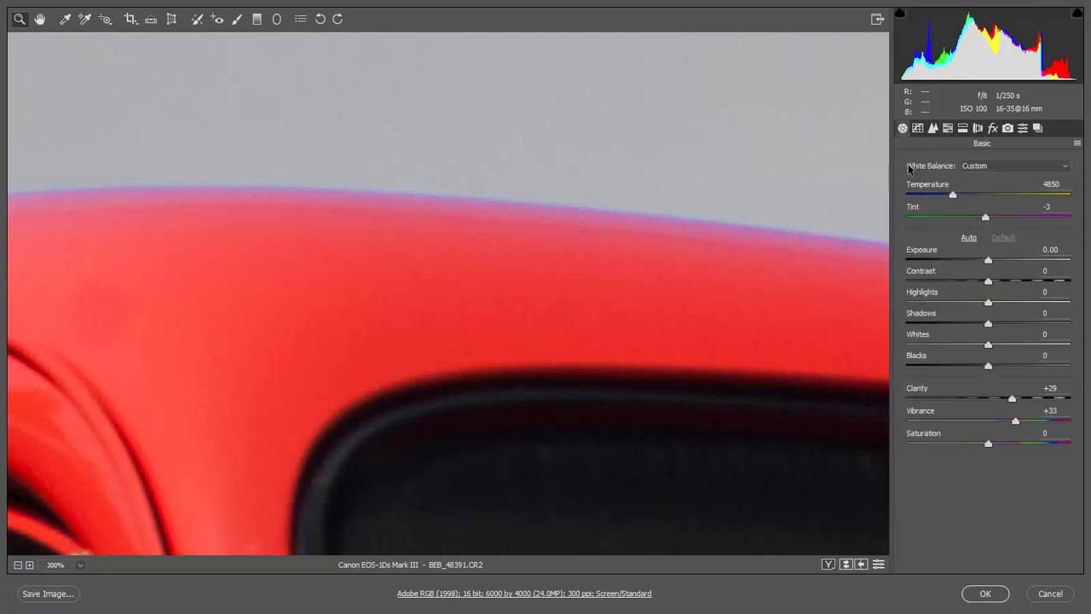
{"action": "left_click_drag", "start_coordinate": [953, 195], "coordinate": [1004, 196]}
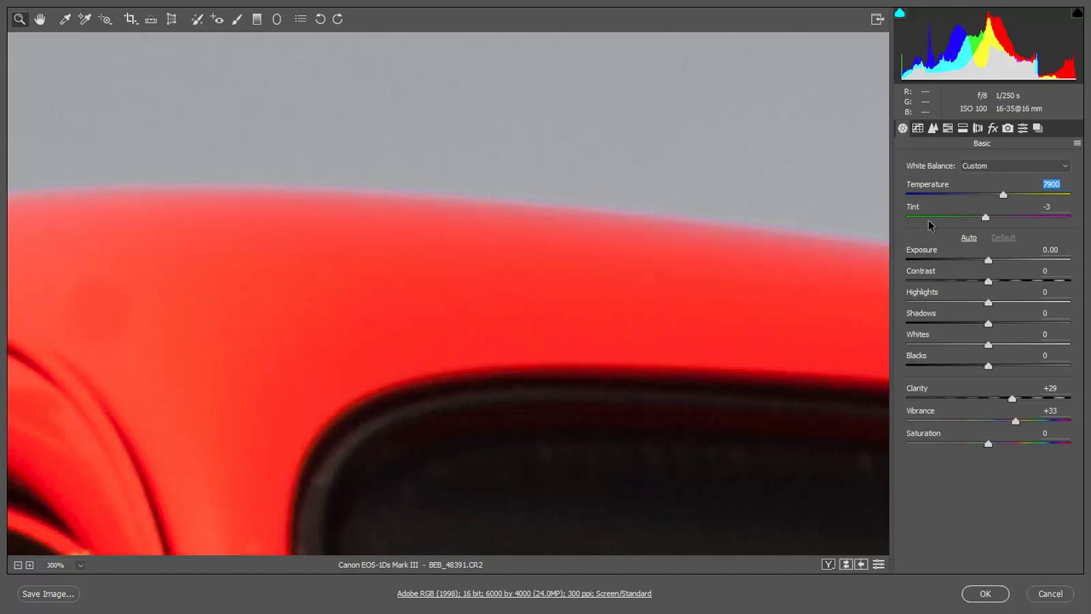
{"action": "key", "text": "ctrl+0"}
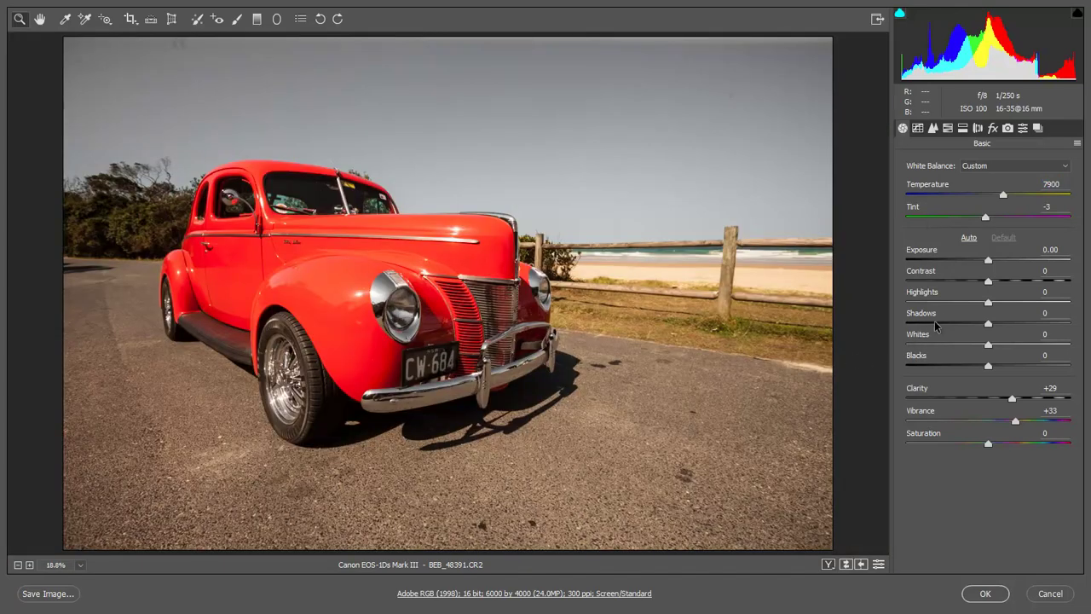
Reduce the car's Vibrance slightly and apply the Camera Raw adjustments to the composite.
{"action": "left_click_drag", "start_coordinate": [1014, 424], "coordinate": [1007, 426]}
{"action": "left_click", "coordinate": [984, 594]}
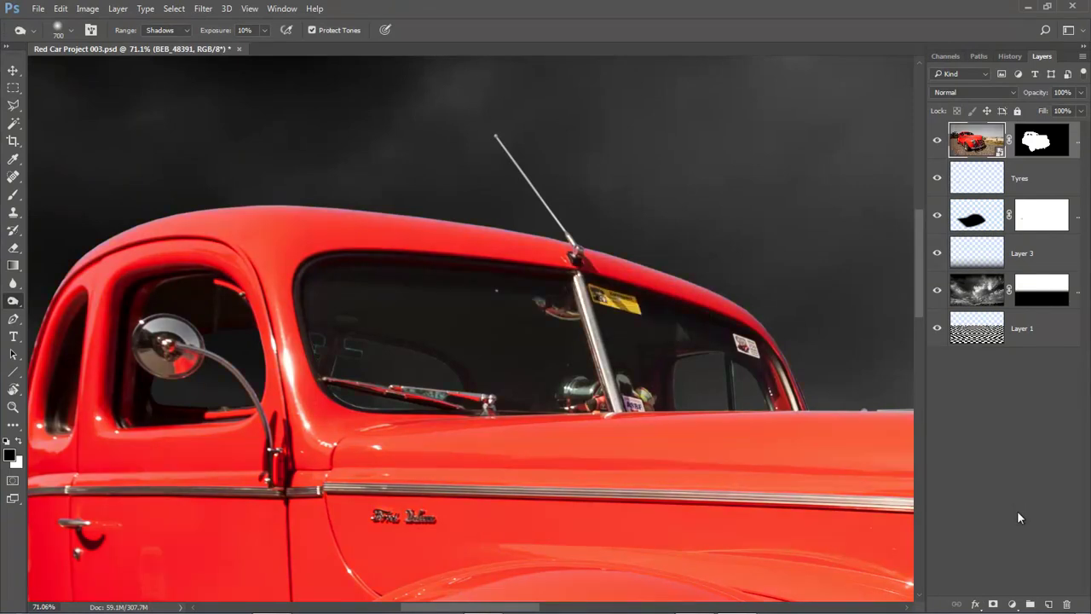
{"action": "key", "text": "ctrl+0"}
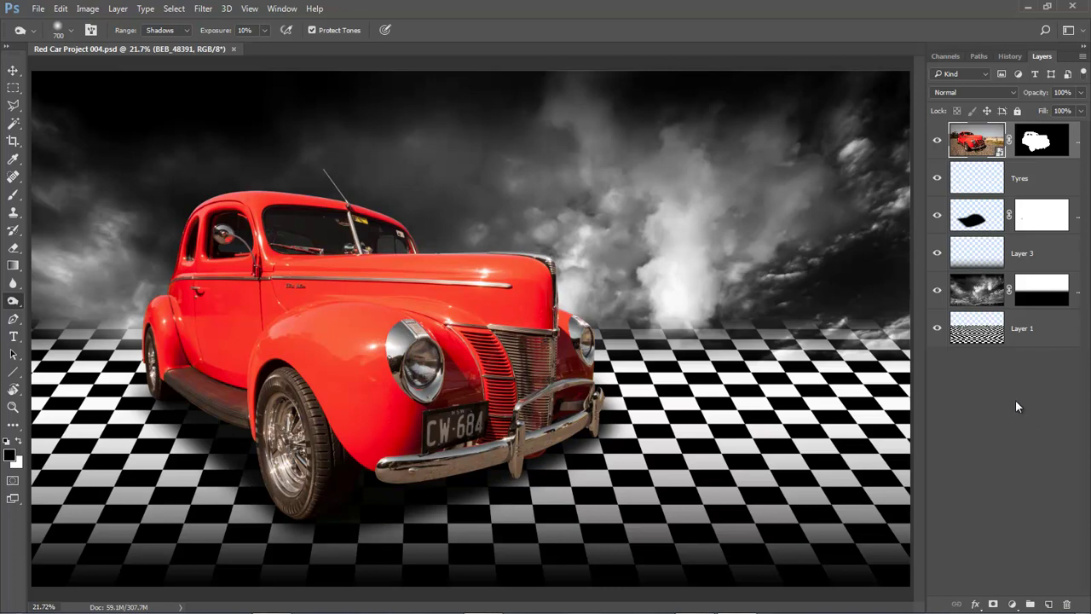
Select all the white floor tiles on Layer 1 by sampling one tile with the Magic Wand and extending to similar areas.
{"action": "left_click", "coordinate": [977, 338]}
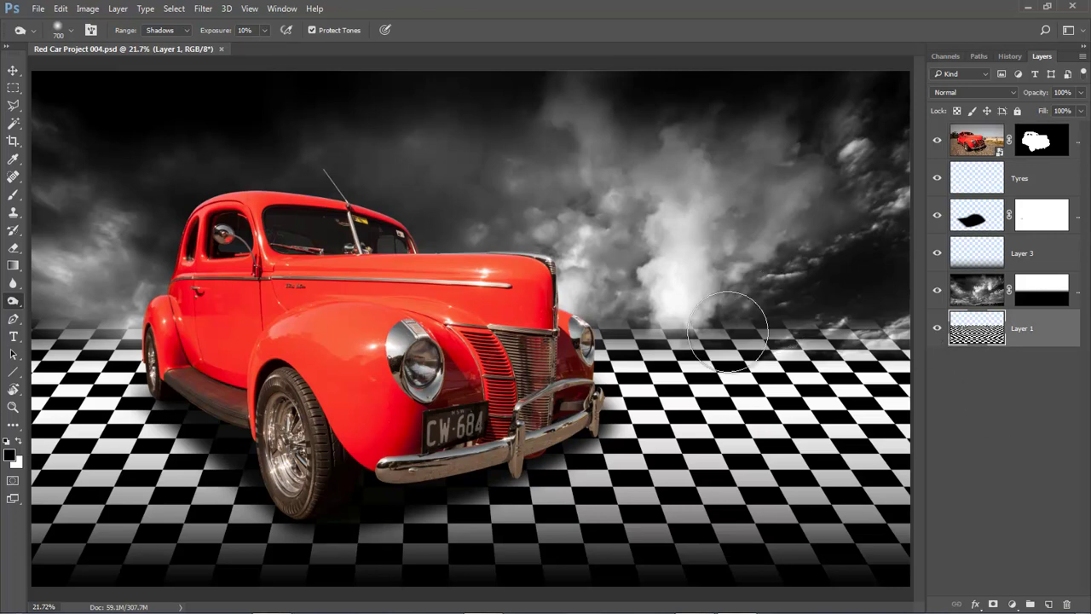
{"action": "left_click", "coordinate": [14, 124]}
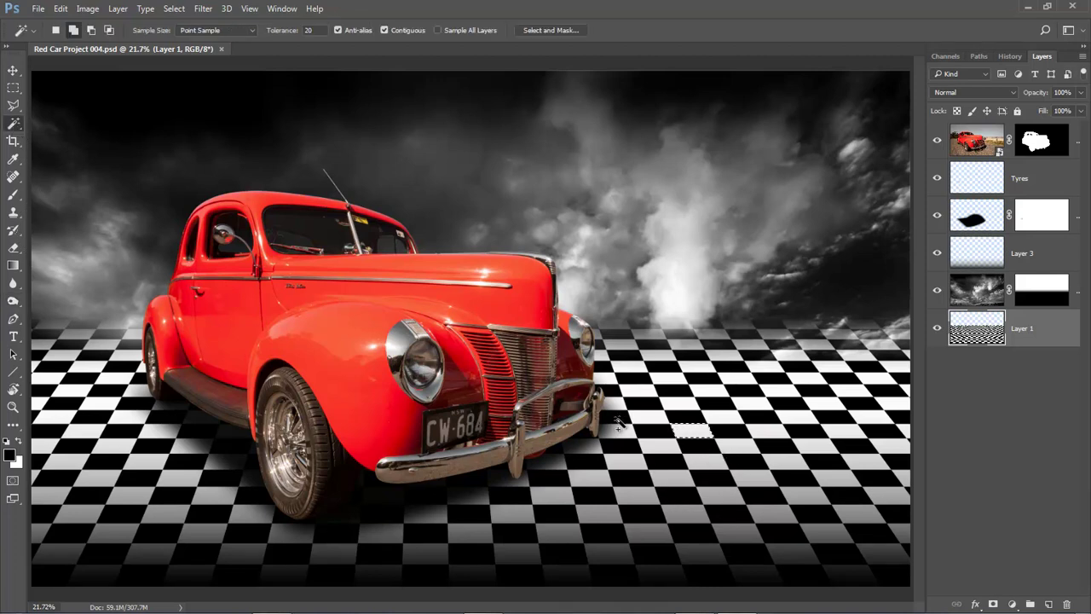
{"action": "left_click", "coordinate": [174, 10]}
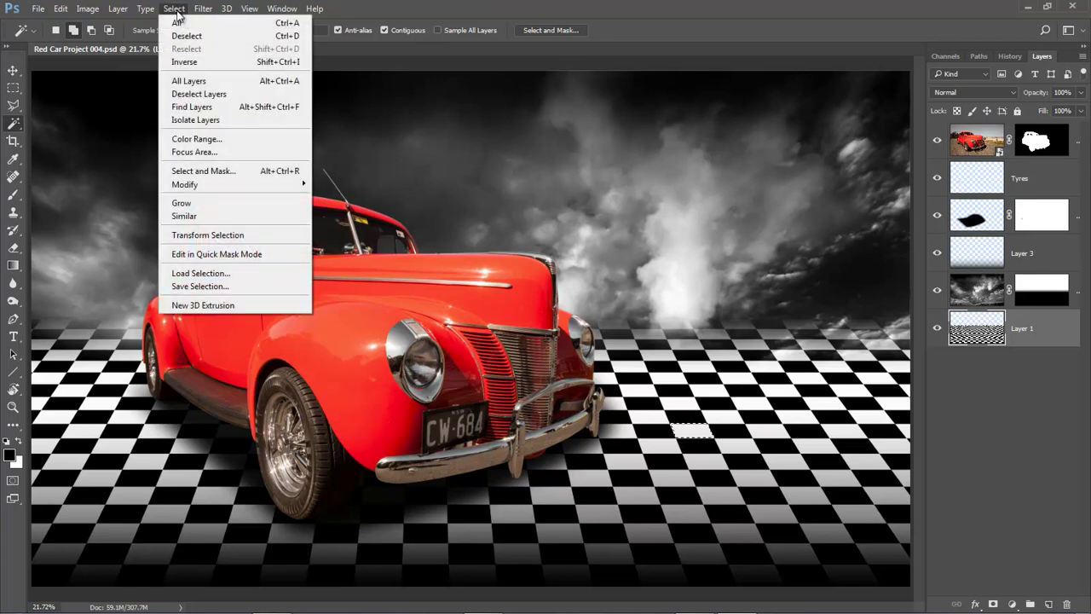
{"action": "left_click", "coordinate": [185, 217]}
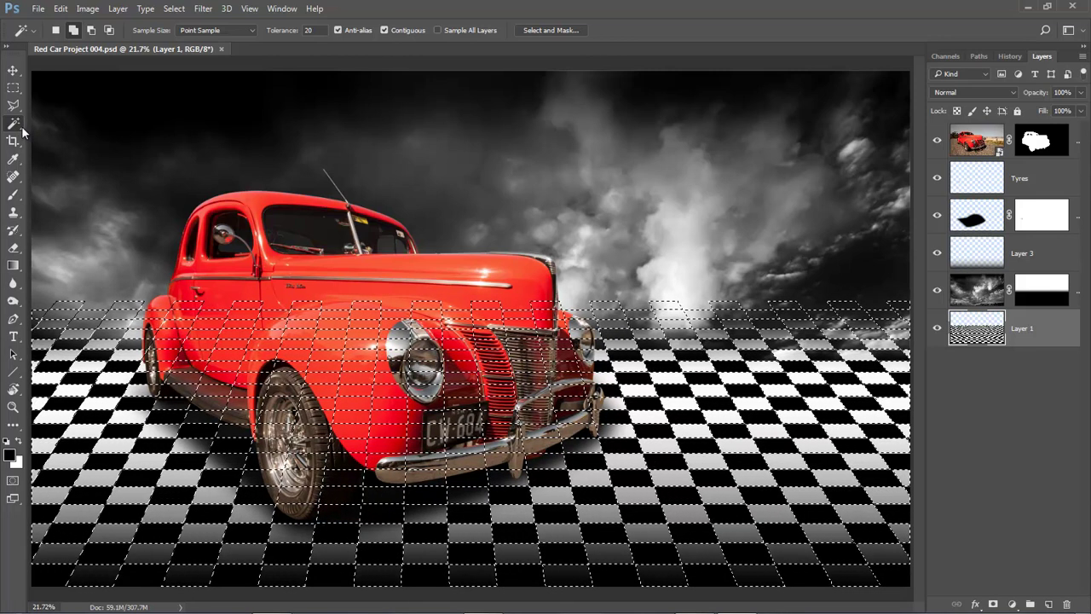
Sample the red of the car's bodywork, fill the selected floor tiles with it, and deselect.
{"action": "left_click", "coordinate": [14, 160]}
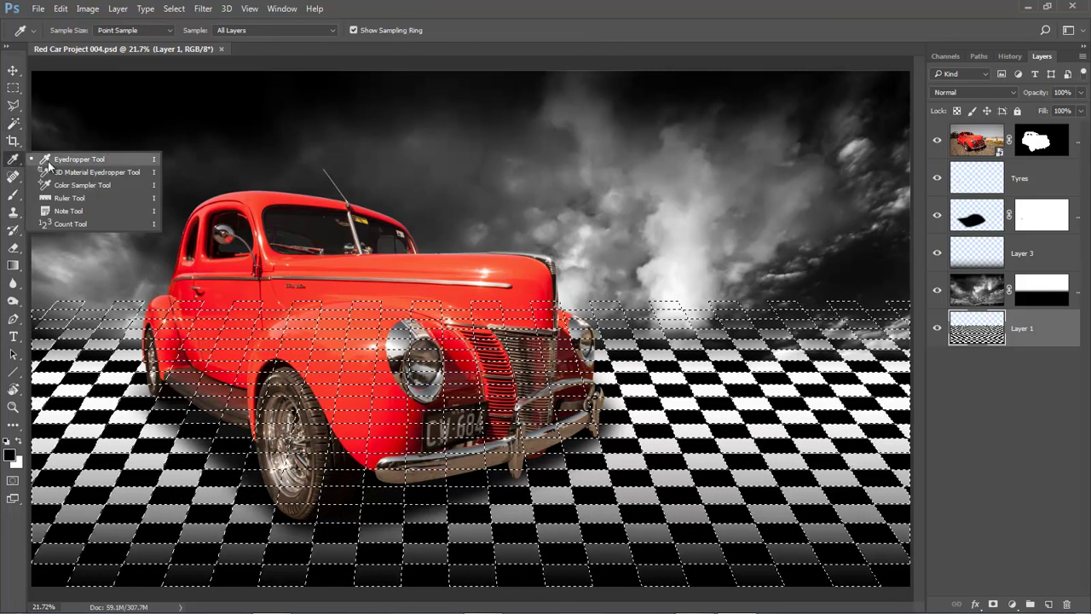
{"action": "left_click", "coordinate": [77, 160]}
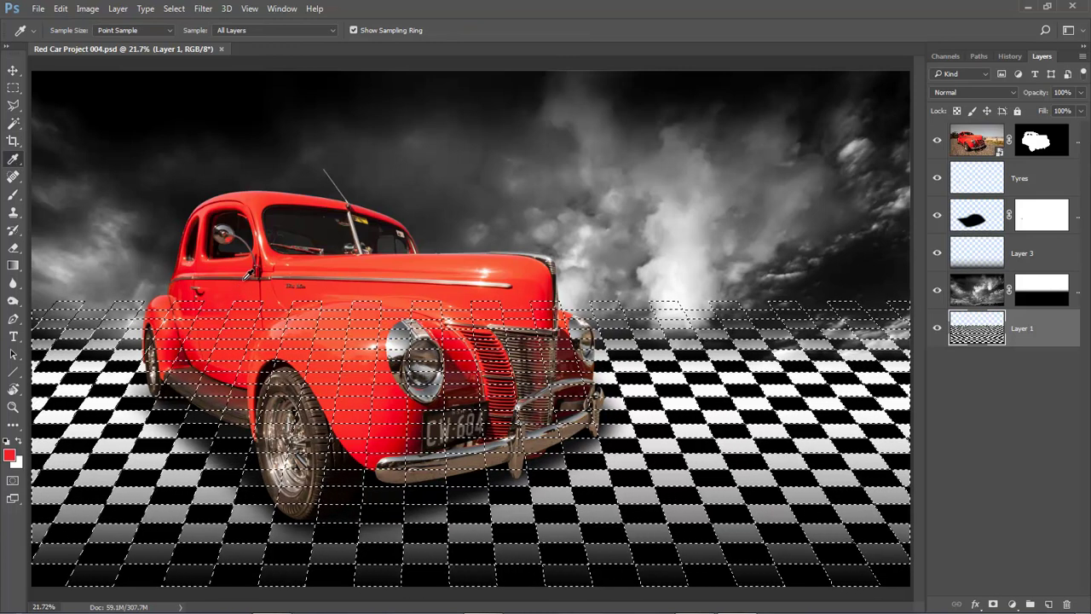
{"action": "key", "text": "alt+BackSpace"}
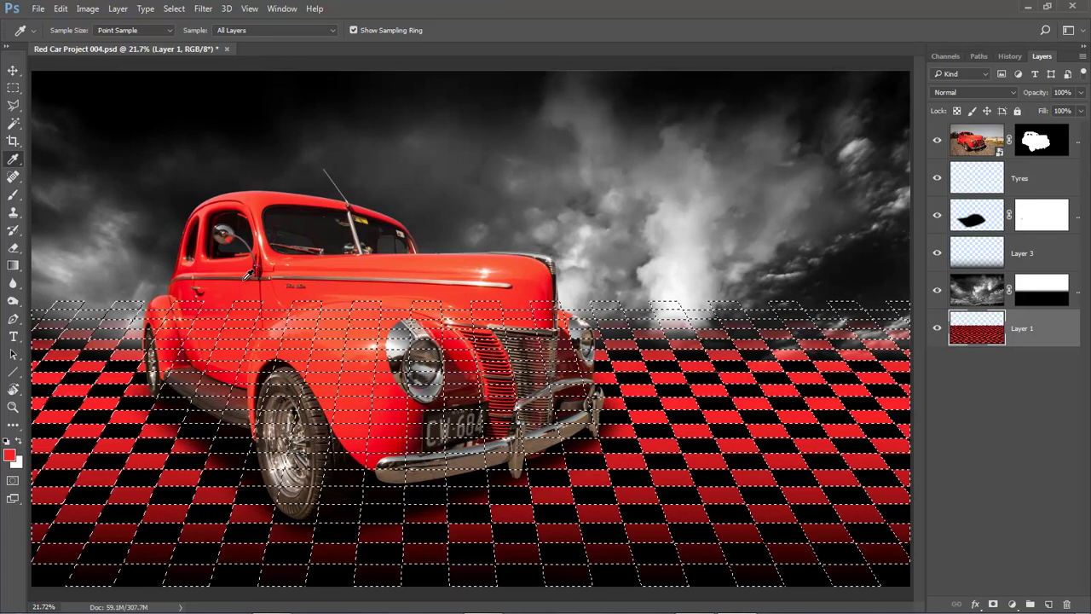
{"action": "key", "text": "ctrl+d"}
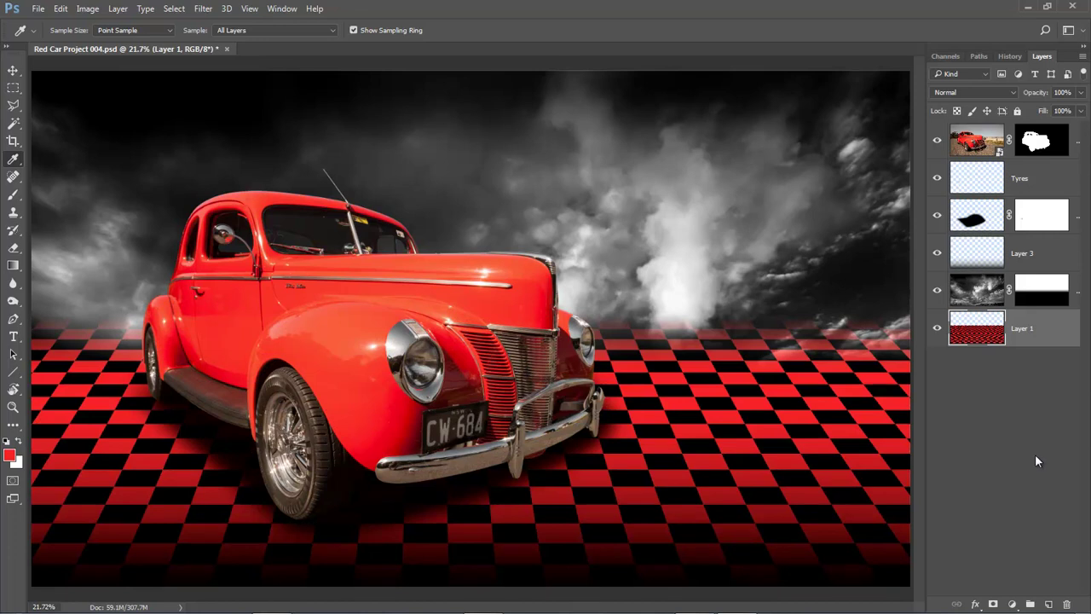
{"action": "key", "text": "space"}
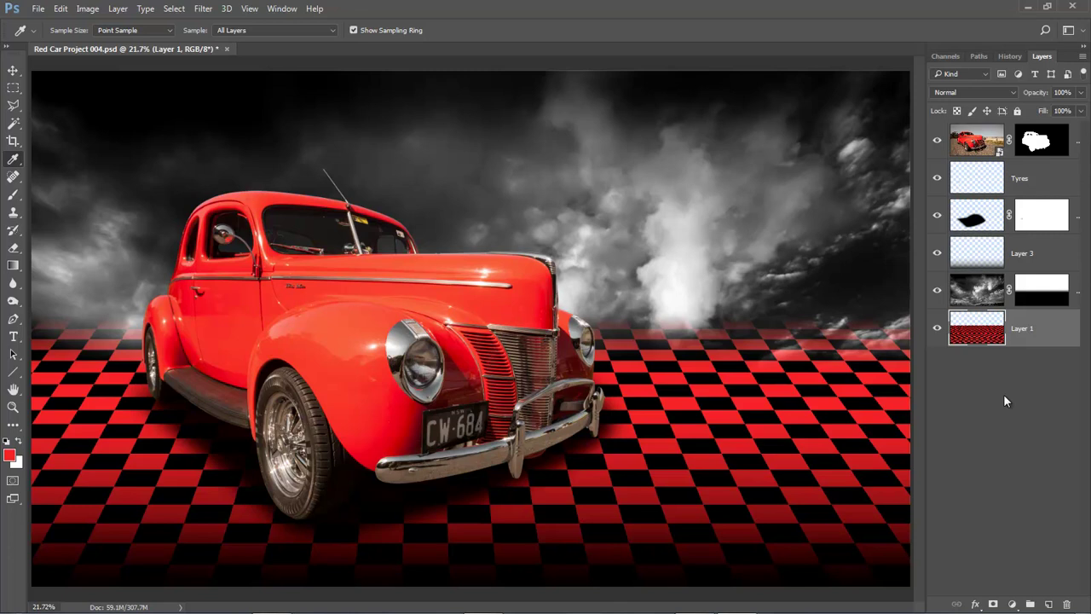